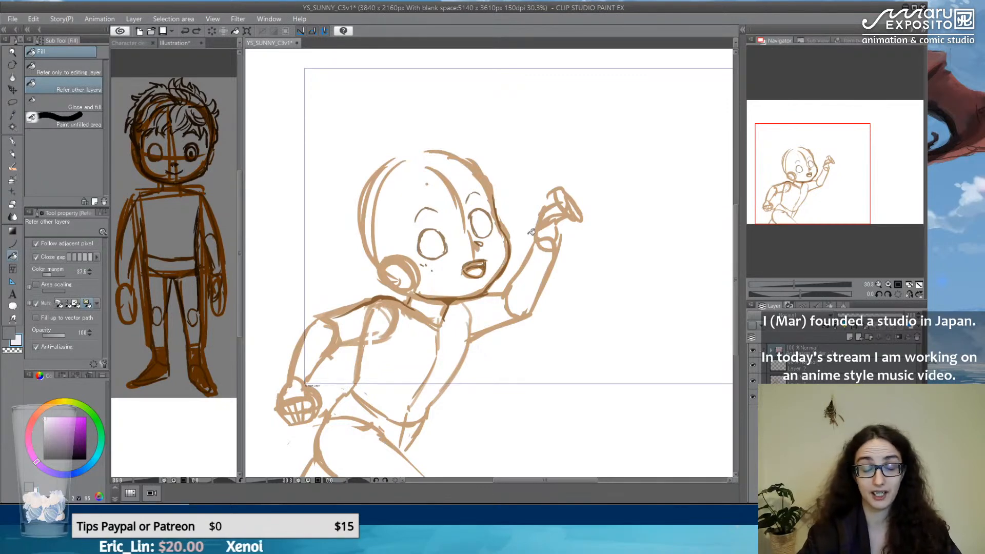
Check the rough sketch by mirroring the canvas and back and toggling one layer's visibility off and on.
click(909, 294)
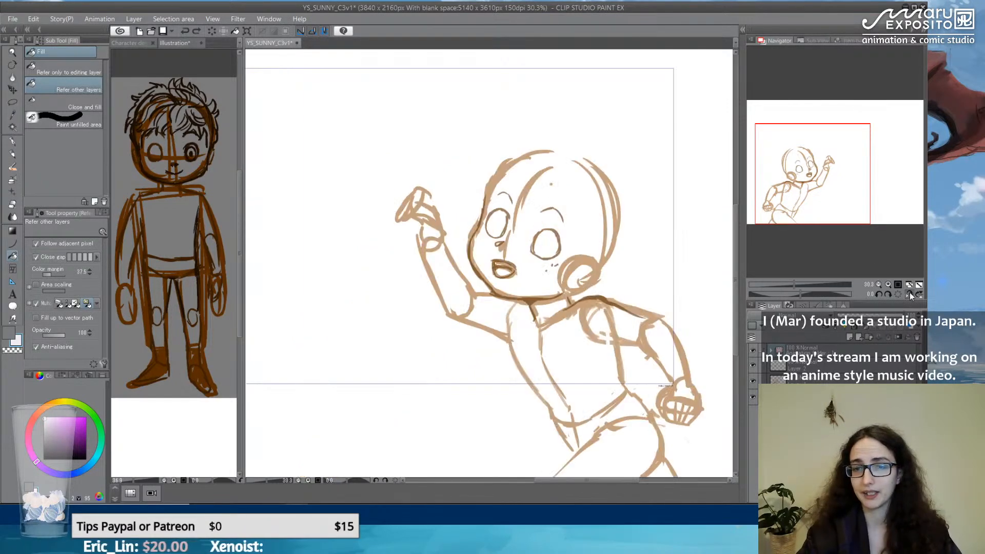
click(910, 294)
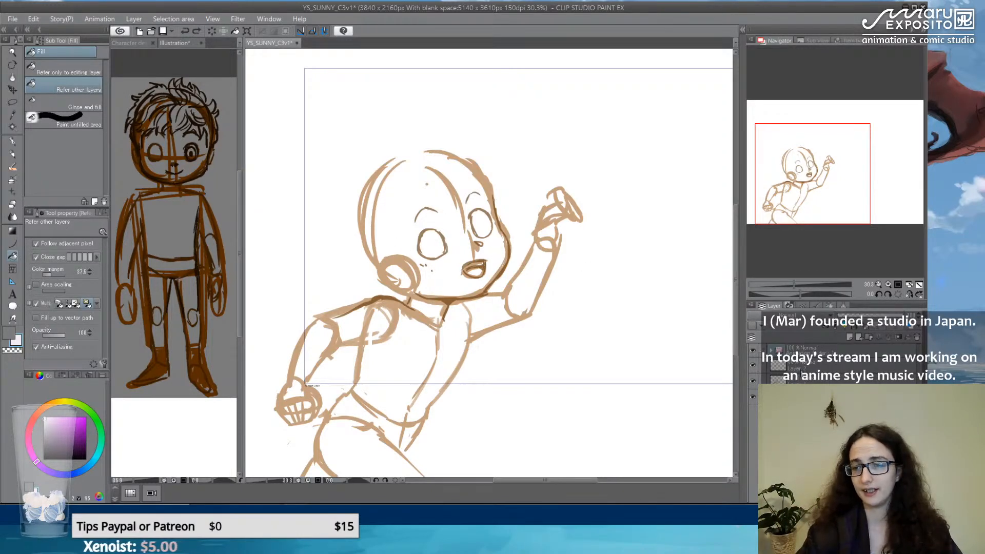
click(753, 366)
click(752, 365)
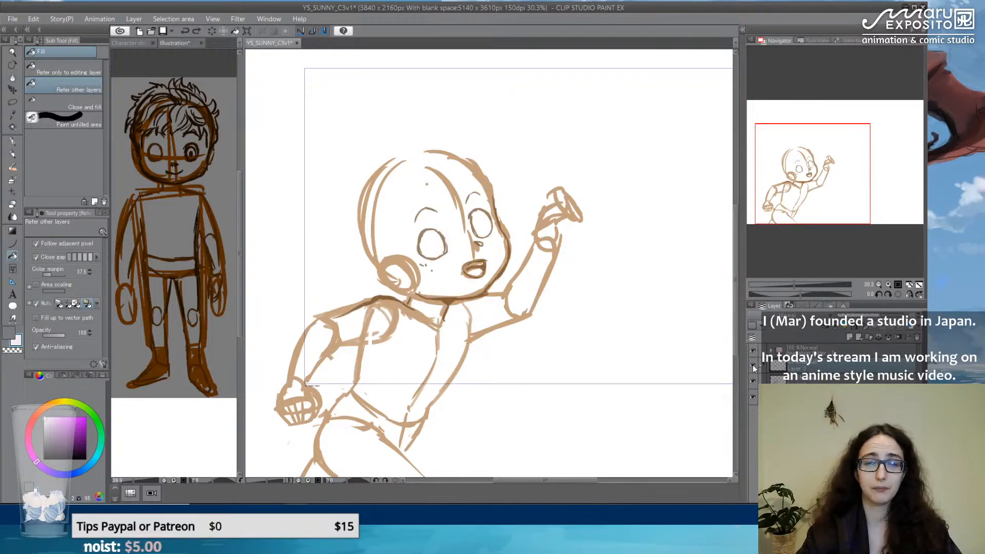
Lower the opacity of the rough sketch layers so the brown construction lines turn pale.
click(809, 381)
click(862, 316)
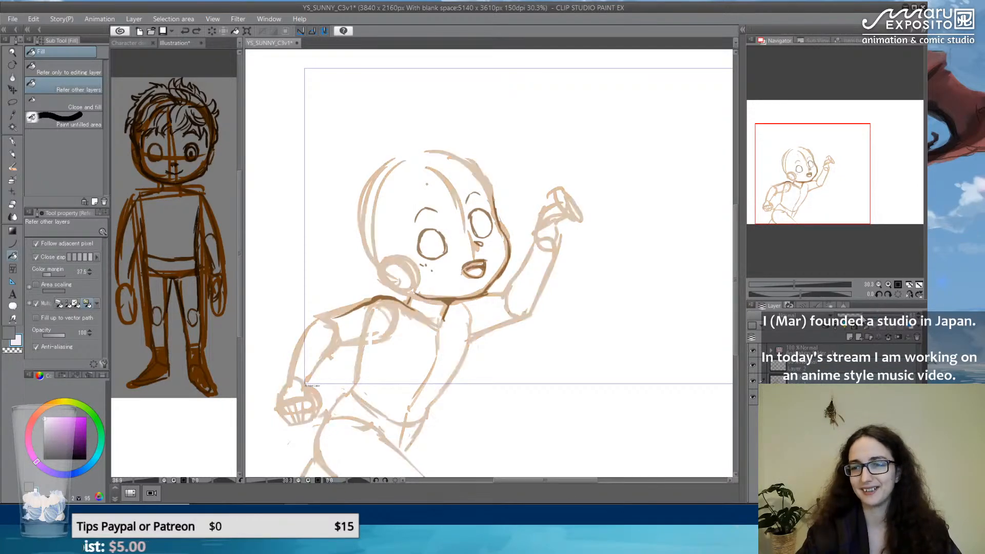
click(839, 370)
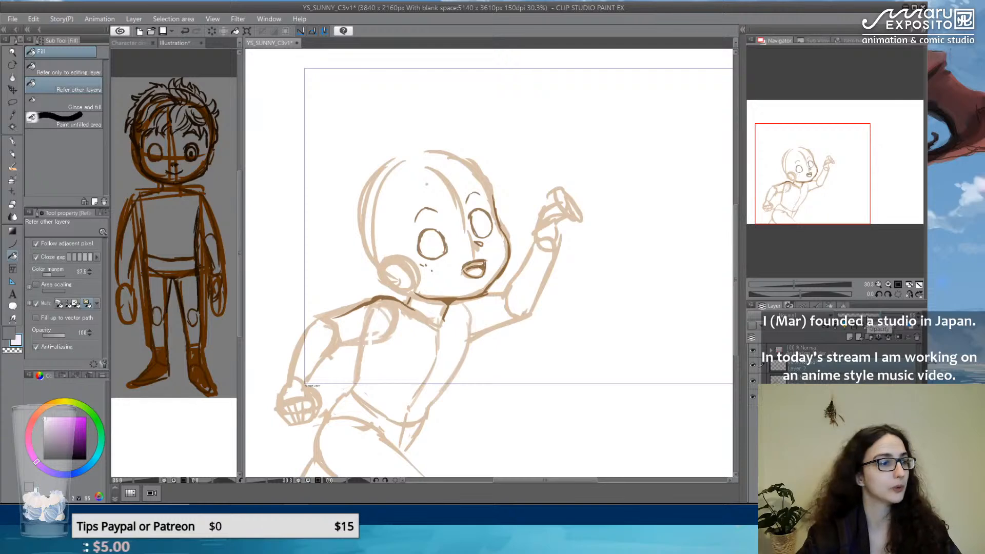
click(879, 316)
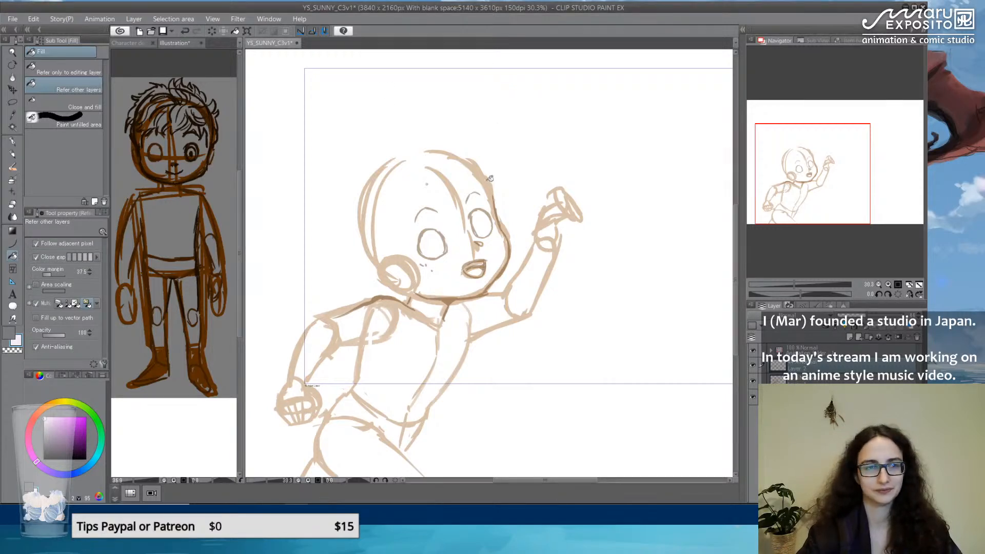
Select the G-pen, compare the sketch with one layer hidden, and fade the sketch layers further.
click(12, 142)
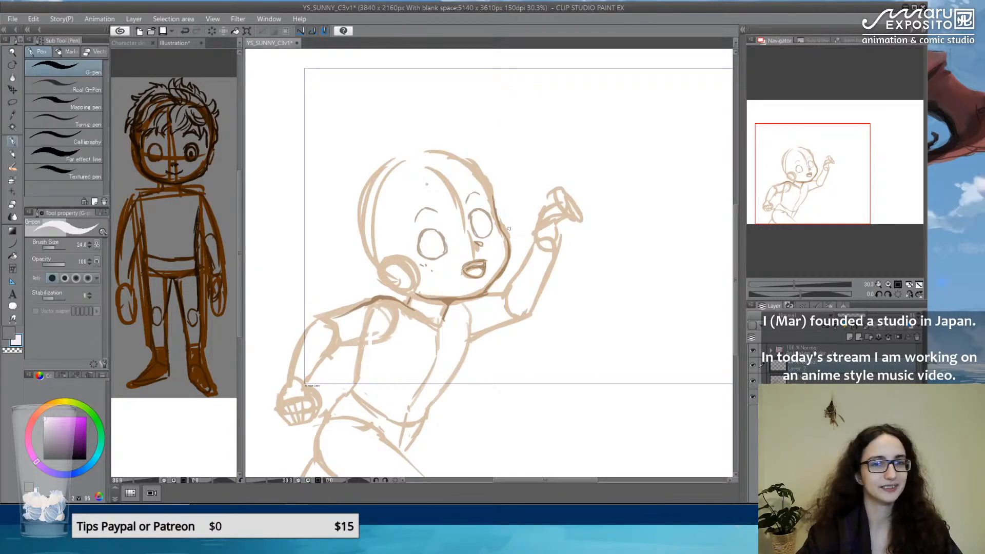
scroll(509, 230, up, 1)
drag(543, 279, 593, 242)
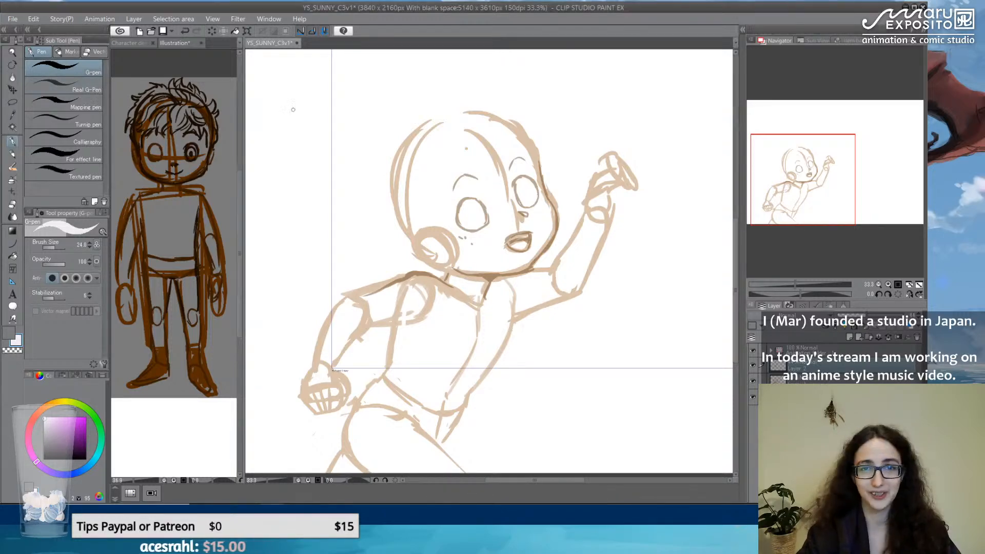
click(752, 364)
click(753, 365)
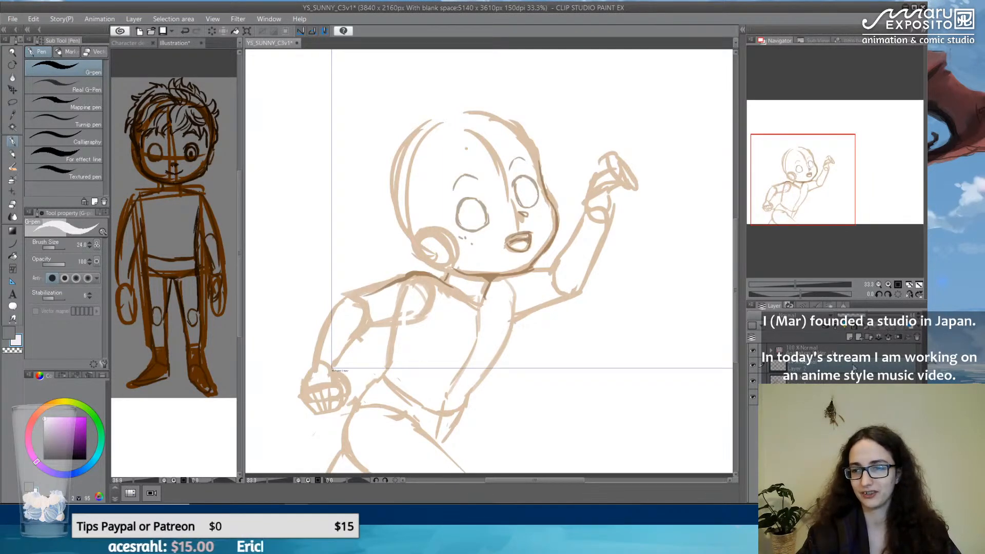
click(856, 317)
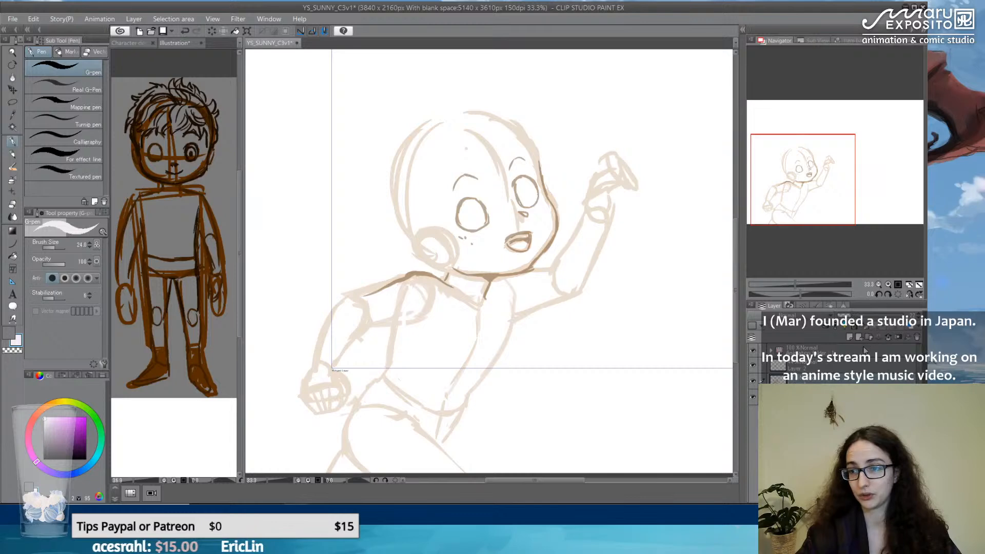
click(856, 324)
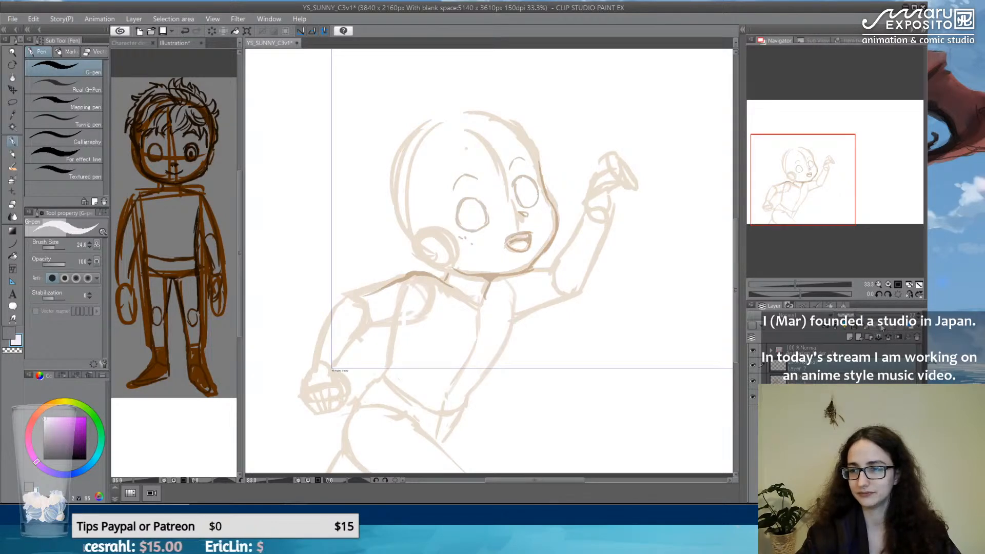
Mirror the canvas and add a new layer for line art in the dark drawing colour.
click(909, 295)
scroll(477, 184, up, 2)
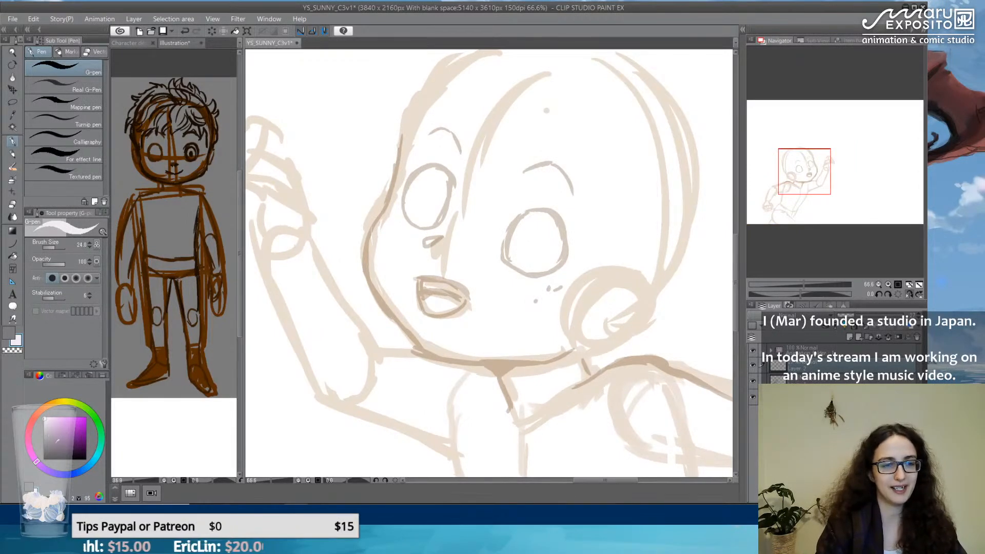
key(x)
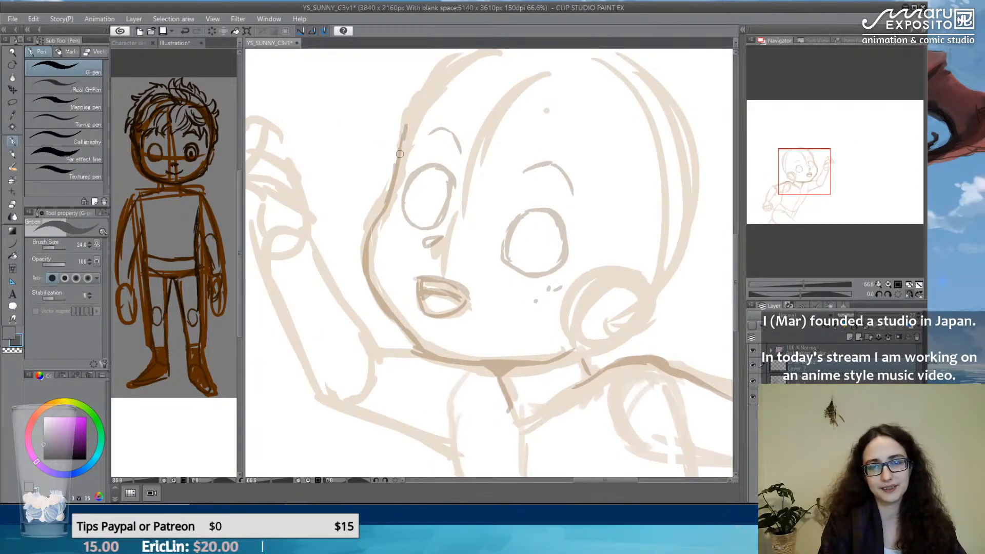
click(850, 338)
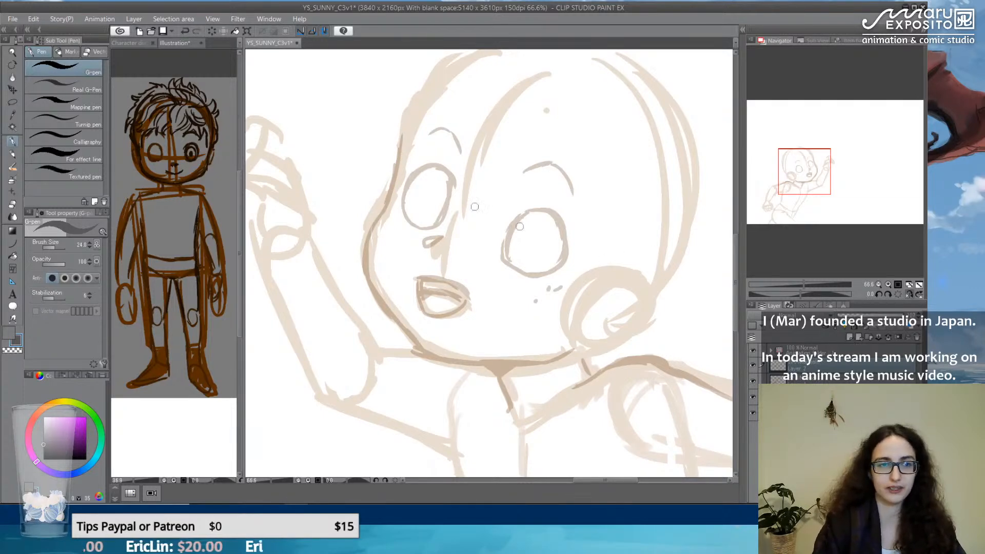
Ink the face contour from the forehead over the cheek and chin along the jaw to the ear.
drag(403, 128, 392, 187)
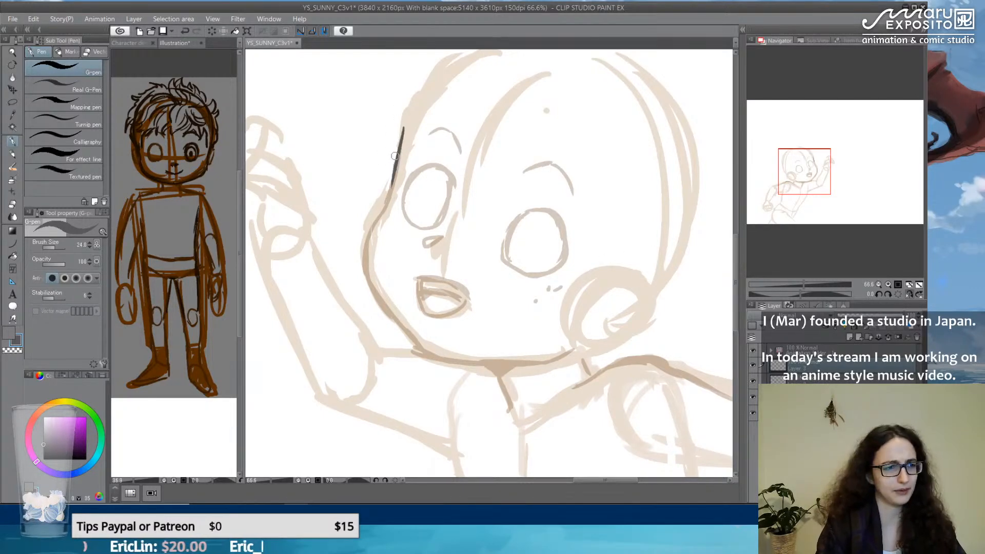
key(ctrl+z)
drag(403, 130, 383, 213)
mouse_move(384, 211)
mouse_down()
mouse_move(365, 271)
mouse_move(381, 301)
mouse_move(417, 343)
mouse_move(495, 365)
mouse_up()
key(ctrl+z)
mouse_move(421, 352)
mouse_down()
mouse_move(531, 365)
mouse_move(607, 344)
mouse_up()
Ink the outer curve of the ear and clean up its junction with the jawline.
mouse_move(605, 282)
mouse_down()
mouse_move(636, 283)
mouse_move(639, 305)
mouse_up()
mouse_move(636, 303)
mouse_down()
mouse_move(605, 341)
mouse_move(572, 339)
mouse_move(592, 340)
mouse_move(596, 363)
mouse_move(607, 355)
mouse_move(585, 357)
mouse_up()
key(ctrl+z)
key(e)
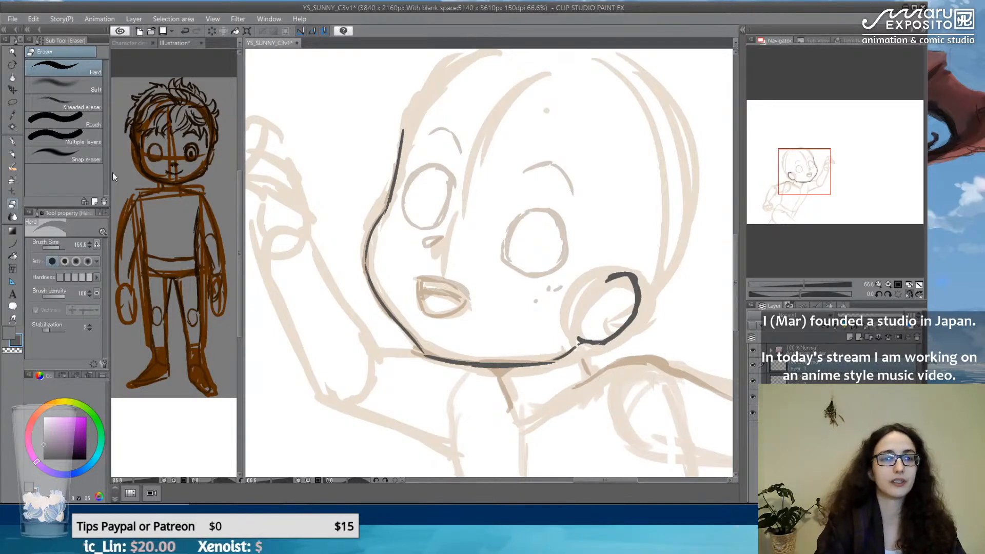
click(13, 141)
Ink the nose and the upper and lower outlines of both eyes, checking the face on the mirrored canvas.
mouse_move(424, 245)
mouse_down()
mouse_move(439, 236)
mouse_move(430, 260)
mouse_up()
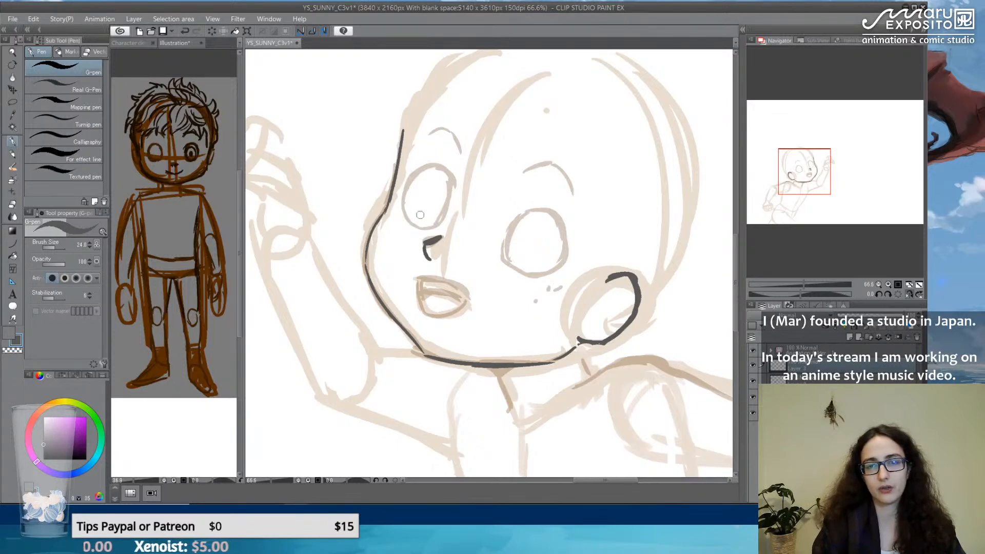
drag(403, 210, 429, 226)
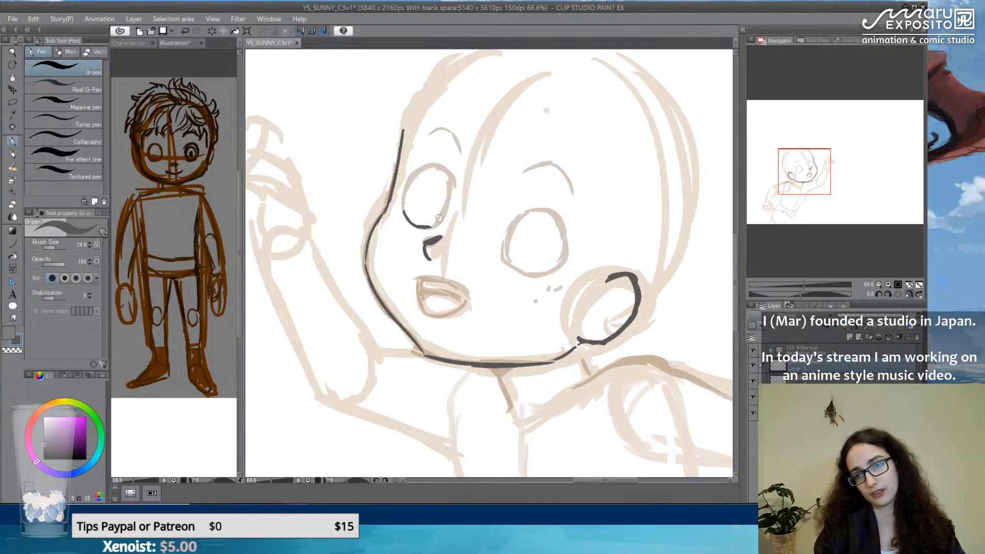
click(909, 295)
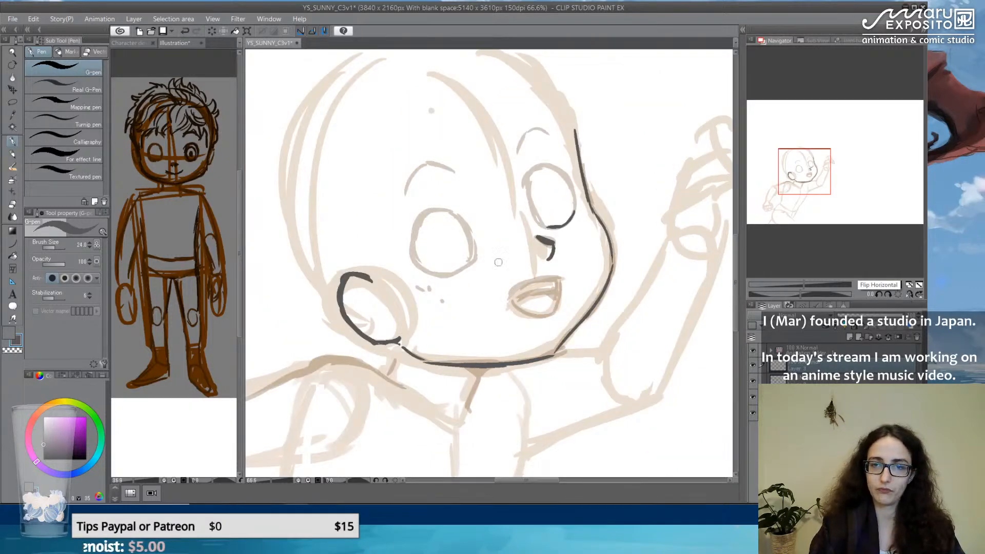
mouse_move(428, 275)
mouse_down()
mouse_move(464, 270)
mouse_move(472, 259)
mouse_move(457, 275)
mouse_up()
mouse_move(444, 207)
mouse_down()
mouse_move(461, 215)
mouse_move(422, 207)
mouse_move(408, 230)
mouse_move(409, 259)
mouse_up()
key(ctrl+z)
mouse_move(530, 168)
mouse_down()
mouse_move(524, 190)
mouse_move(548, 166)
mouse_move(574, 190)
mouse_move(574, 211)
mouse_up()
click(910, 295)
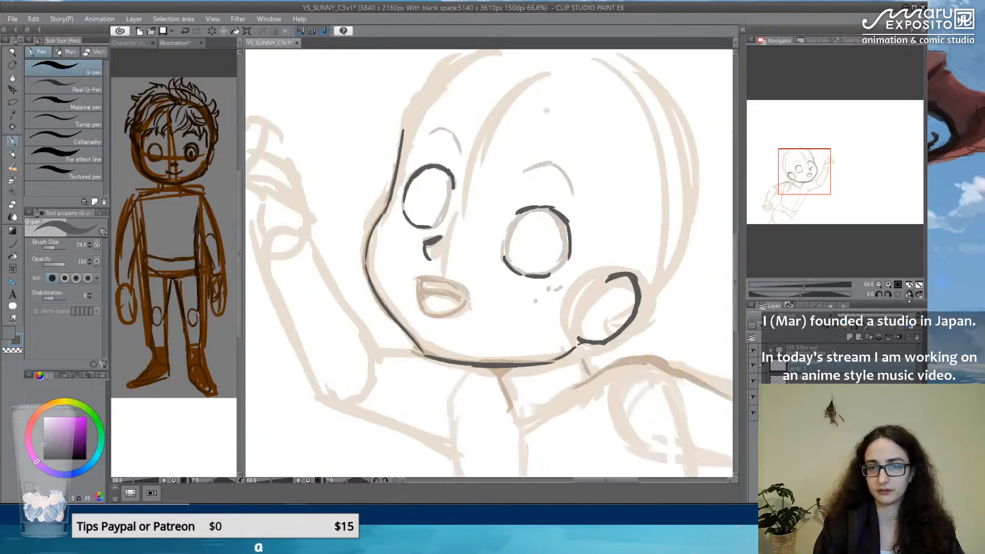
drag(568, 248, 568, 251)
mouse_move(531, 209)
mouse_down()
mouse_move(562, 211)
mouse_move(548, 208)
mouse_move(566, 235)
mouse_up()
key(ctrl+z)
key(ctrl+z)
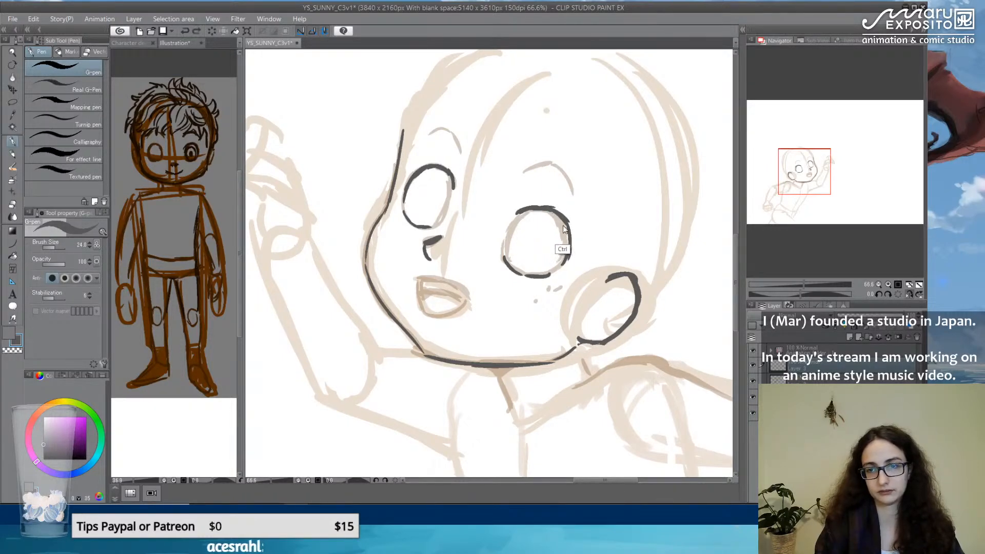
mouse_move(537, 207)
mouse_down()
mouse_move(553, 208)
mouse_move(530, 203)
mouse_move(553, 208)
mouse_move(511, 247)
mouse_move(553, 246)
mouse_move(554, 227)
mouse_move(534, 257)
mouse_up()
drag(429, 174, 423, 206)
key(ctrl+z)
mouse_move(440, 171)
mouse_down()
mouse_move(422, 198)
mouse_move(437, 217)
mouse_up()
key(ctrl+z)
key(ctrl+z)
key(ctrl+z)
key(ctrl+z)
key(ctrl+z)
key(ctrl+z)
Draw a thick oval iris outline inside each eye, redoing the far eye's strokes until they fit.
mouse_move(514, 236)
mouse_down()
mouse_move(543, 259)
mouse_move(562, 232)
mouse_move(564, 241)
mouse_move(534, 259)
mouse_up()
mouse_move(526, 214)
mouse_down()
mouse_move(523, 257)
mouse_move(546, 262)
mouse_up()
mouse_move(436, 169)
mouse_down()
mouse_move(418, 197)
mouse_move(423, 214)
mouse_move(446, 201)
mouse_move(443, 212)
mouse_move(416, 210)
mouse_move(414, 194)
mouse_up()
key(ctrl+z)
key(ctrl+z)
key(ctrl+z)
drag(436, 171, 418, 206)
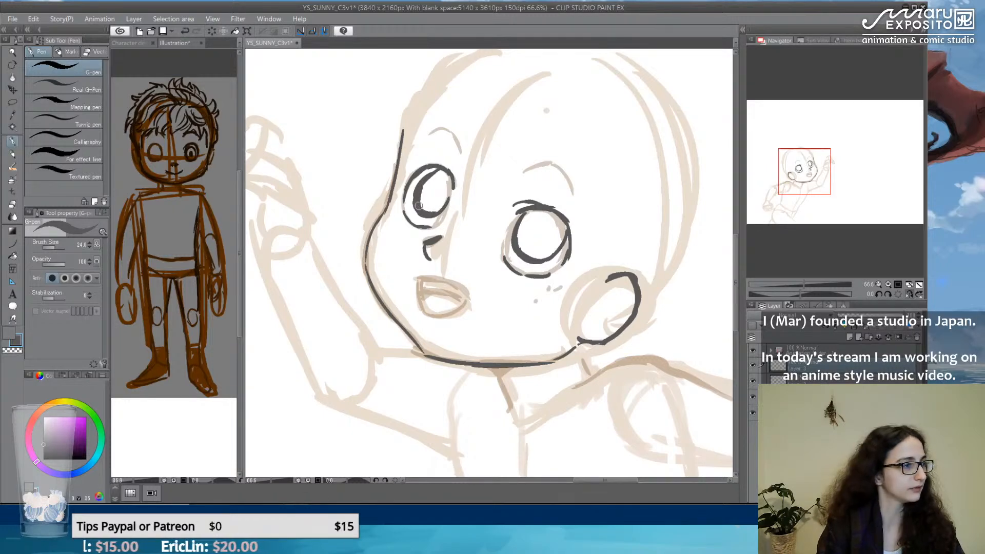
mouse_move(436, 171)
mouse_down()
mouse_move(414, 197)
mouse_move(431, 171)
mouse_move(418, 182)
mouse_move(417, 205)
mouse_up()
key(ctrl+z)
mouse_move(433, 167)
mouse_down()
mouse_move(415, 198)
mouse_move(426, 211)
mouse_up()
Thin the far eye's iris line with the hard eraser and reinforce the near eye's upper lash line with the G-pen.
key(e)
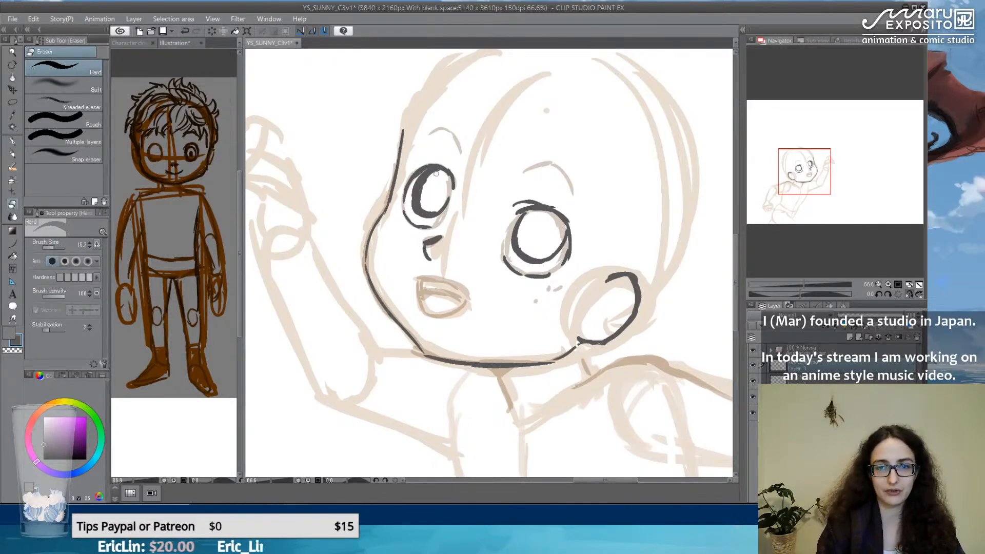
mouse_move(427, 177)
mouse_down()
mouse_move(419, 197)
mouse_move(427, 211)
mouse_up()
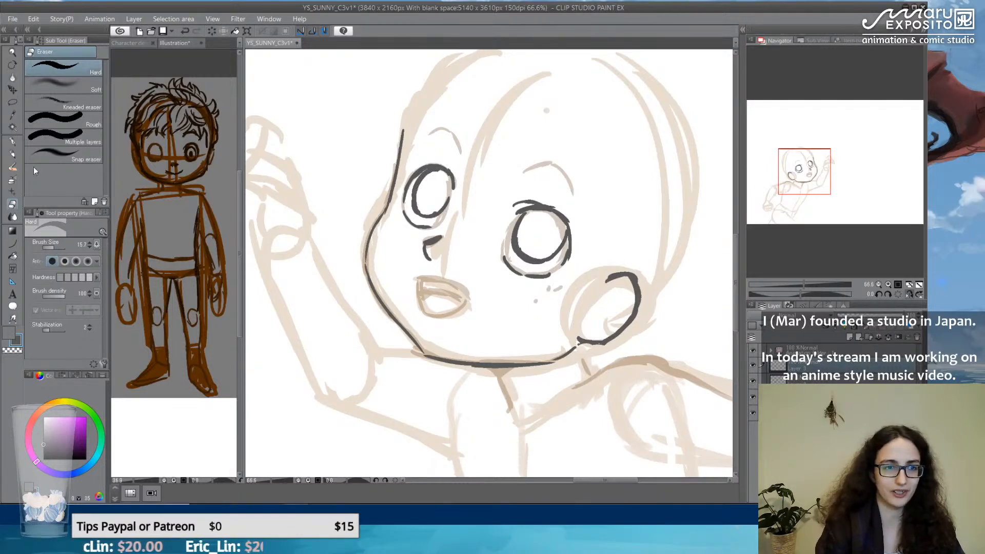
click(17, 141)
drag(532, 205, 521, 208)
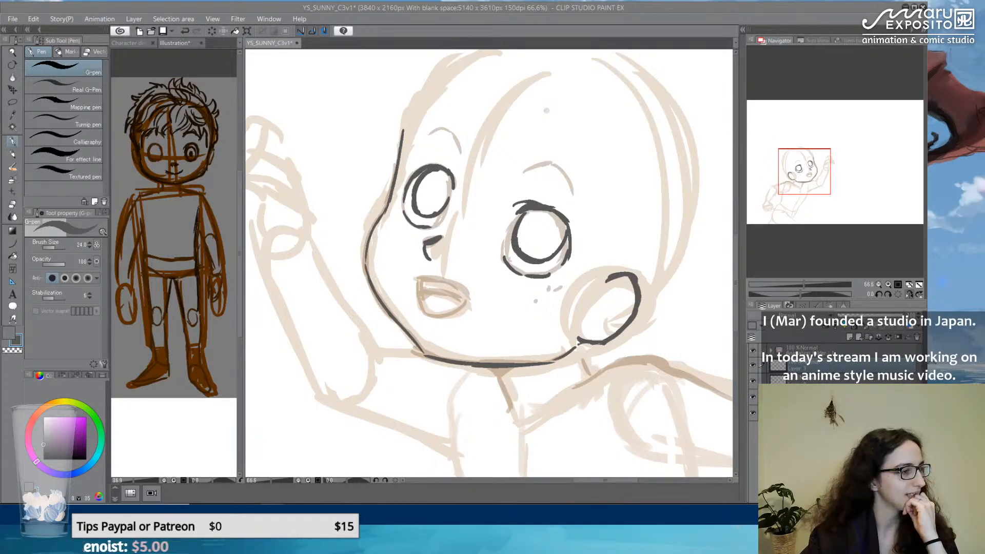
click(435, 15)
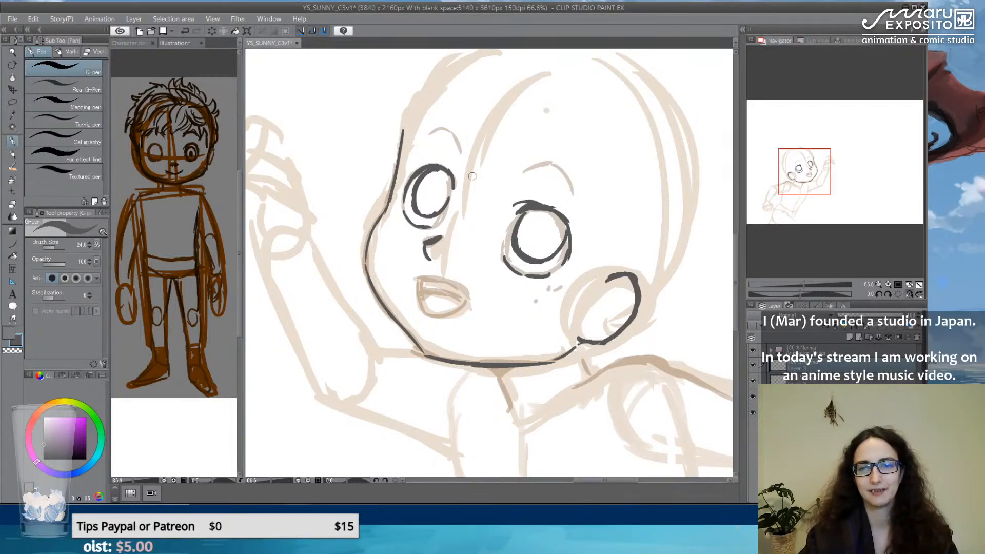
Lasso the near eye, nudge it slightly upward with a transform, and clear the selection.
scroll(472, 176, down, 5)
scroll(472, 176, up, 1)
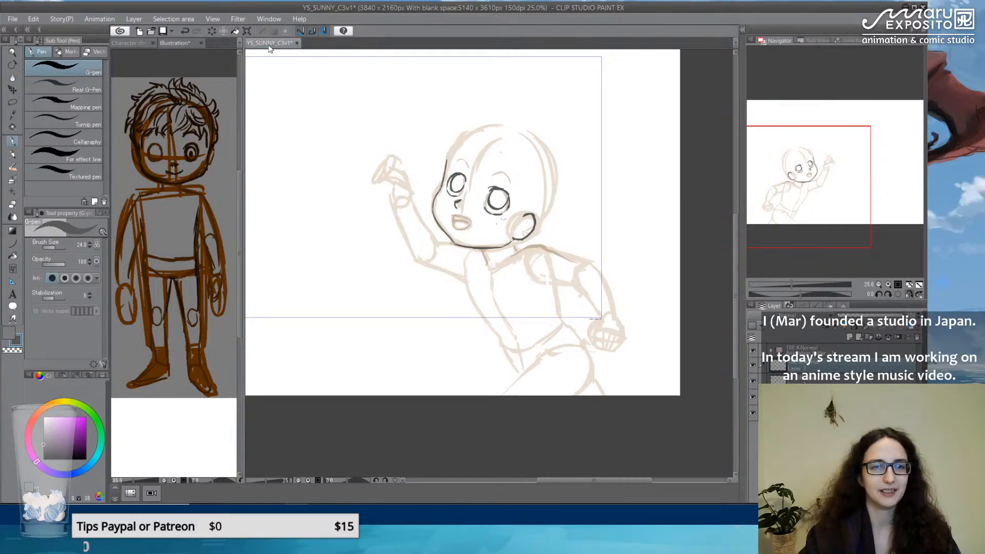
scroll(498, 191, up, 3)
scroll(458, 170, down, 2)
scroll(386, 111, up, 2)
click(13, 102)
mouse_move(445, 264)
mouse_down()
mouse_move(477, 308)
mouse_move(551, 220)
mouse_move(454, 218)
mouse_move(443, 242)
mouse_up()
key(ctrl+t)
key(Up)
key(Up)
key(Up)
key(Up)
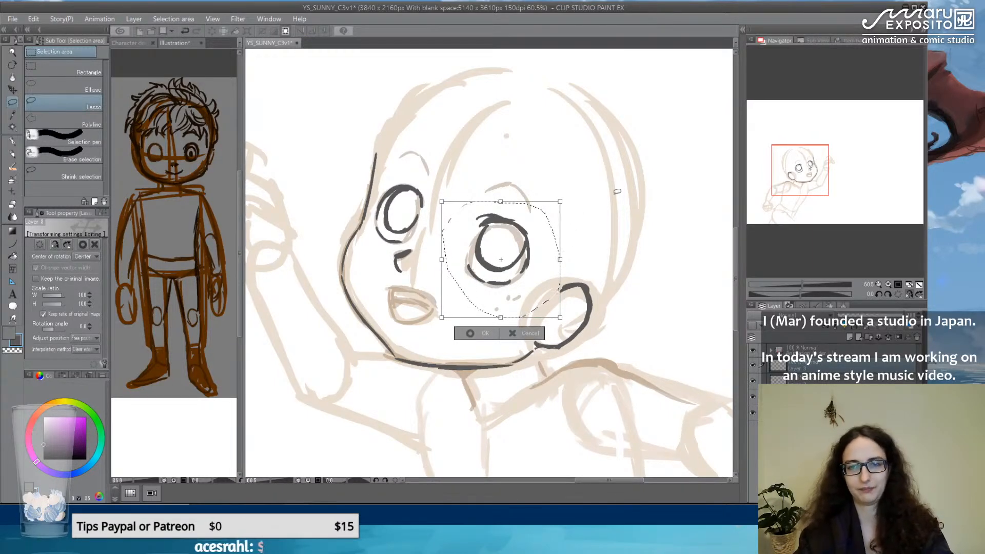
key(Return)
key(ctrl+d)
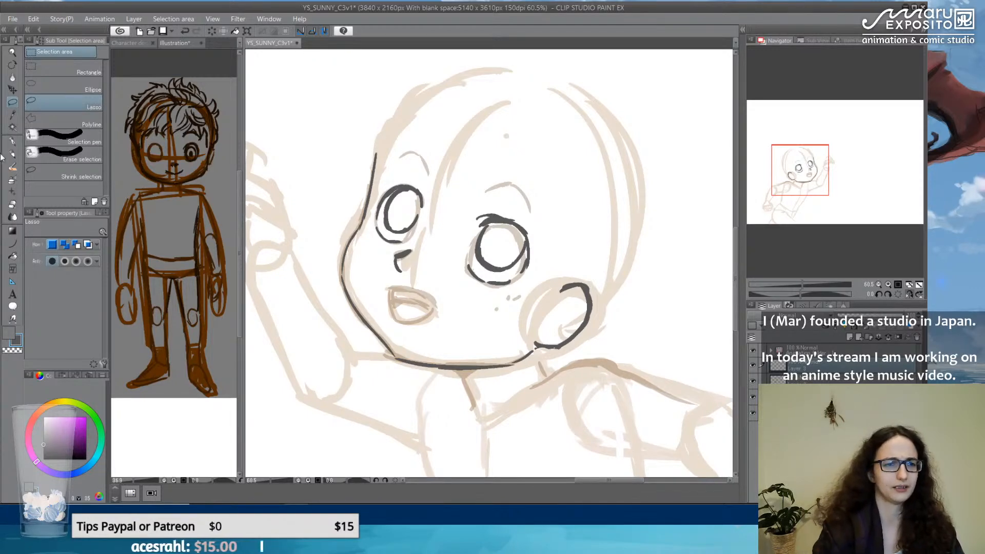
Ink curved eyebrows above both eyes and short diagonal blush strokes under the near eye.
click(13, 142)
drag(414, 186, 425, 203)
mouse_move(487, 210)
mouse_down()
mouse_move(519, 213)
mouse_move(509, 209)
mouse_move(522, 180)
mouse_move(507, 181)
mouse_move(535, 203)
mouse_up()
key(ctrl+z)
key(ctrl+z)
mouse_move(426, 154)
mouse_down()
mouse_move(398, 152)
mouse_move(432, 166)
mouse_move(407, 153)
mouse_up()
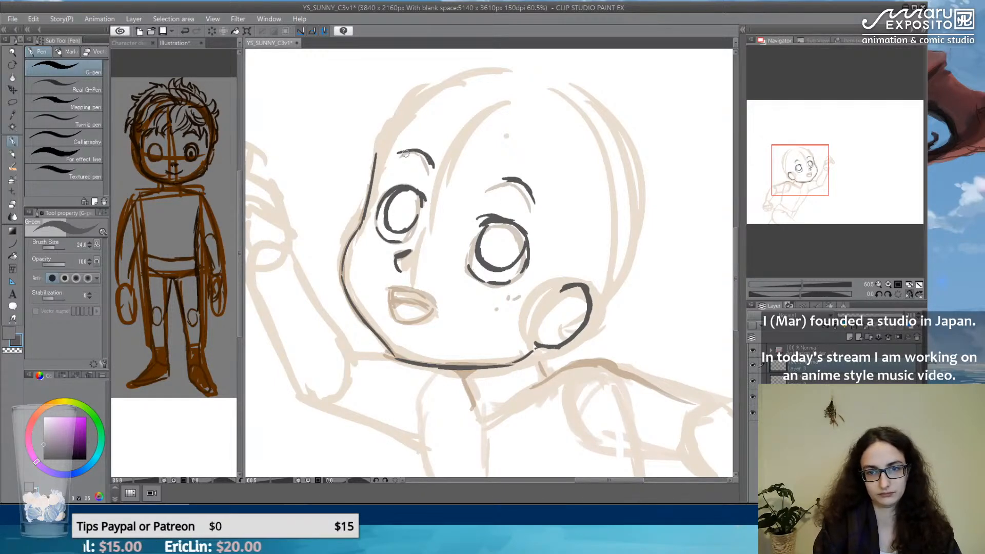
drag(514, 291, 492, 299)
mouse_move(518, 292)
mouse_down()
mouse_move(495, 301)
mouse_move(506, 303)
mouse_up()
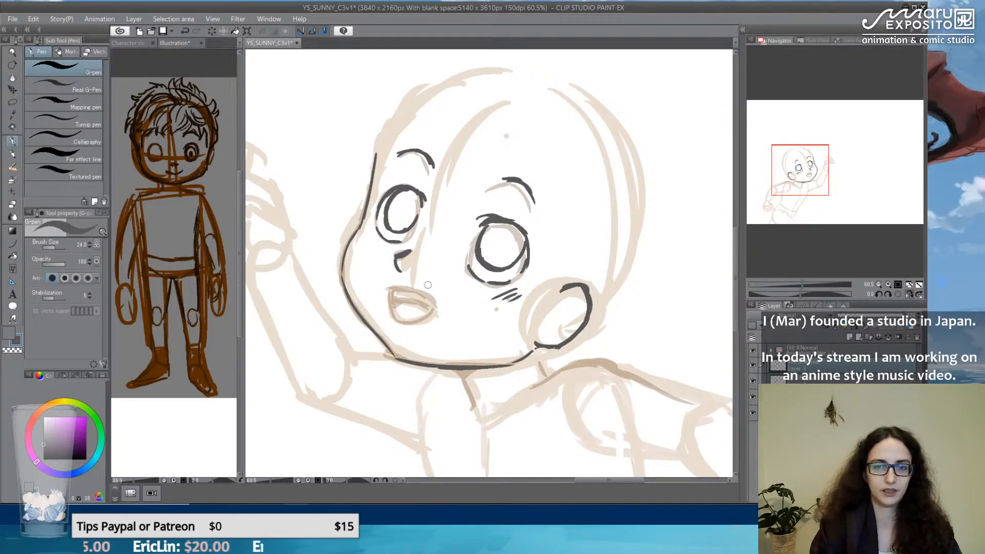
Ink the open mouth's outline with an upper teeth line and a dark inner corner.
mouse_move(393, 288)
mouse_down()
mouse_move(437, 303)
mouse_move(390, 302)
mouse_move(404, 323)
mouse_move(437, 305)
mouse_move(417, 323)
mouse_up()
key(ctrl+z)
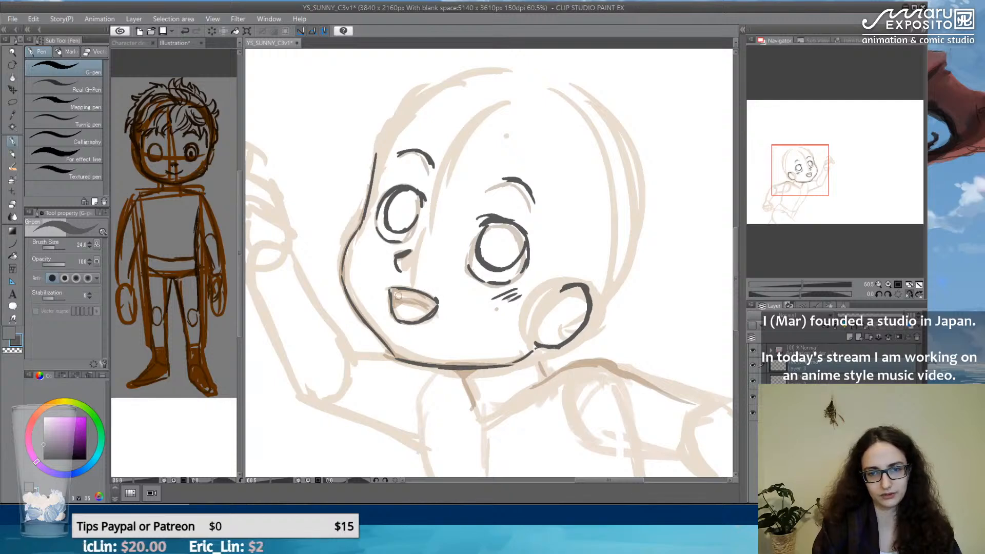
mouse_move(400, 299)
mouse_down()
mouse_move(435, 308)
mouse_move(394, 313)
mouse_move(406, 300)
mouse_move(392, 293)
mouse_move(399, 302)
mouse_up()
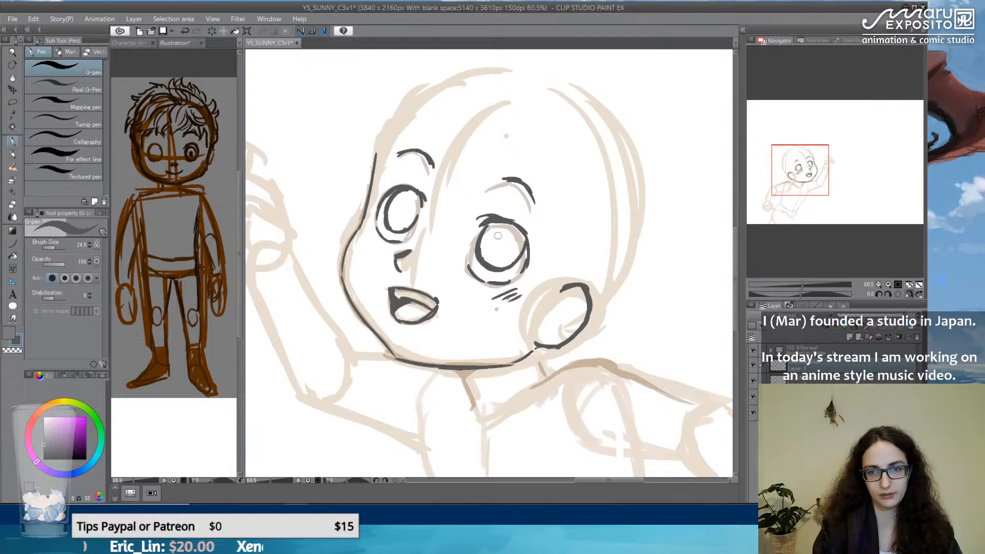
Ink the upper forehead contour, the first fringe strands across the forehead and a curled tuft at the crown.
mouse_move(379, 148)
mouse_down()
mouse_move(418, 100)
mouse_move(384, 141)
mouse_up()
key(ctrl+z)
key(ctrl+z)
mouse_move(426, 88)
mouse_down()
mouse_move(396, 105)
mouse_move(376, 154)
mouse_move(469, 72)
mouse_move(439, 76)
mouse_move(480, 67)
mouse_up()
mouse_move(556, 121)
mouse_down()
mouse_move(542, 185)
mouse_move(526, 153)
mouse_move(542, 190)
mouse_move(497, 174)
mouse_move(451, 191)
mouse_move(435, 229)
mouse_move(464, 197)
mouse_up()
drag(404, 205, 444, 190)
drag(505, 197, 413, 191)
mouse_move(539, 186)
mouse_down()
mouse_move(482, 164)
mouse_move(444, 185)
mouse_move(424, 182)
mouse_up()
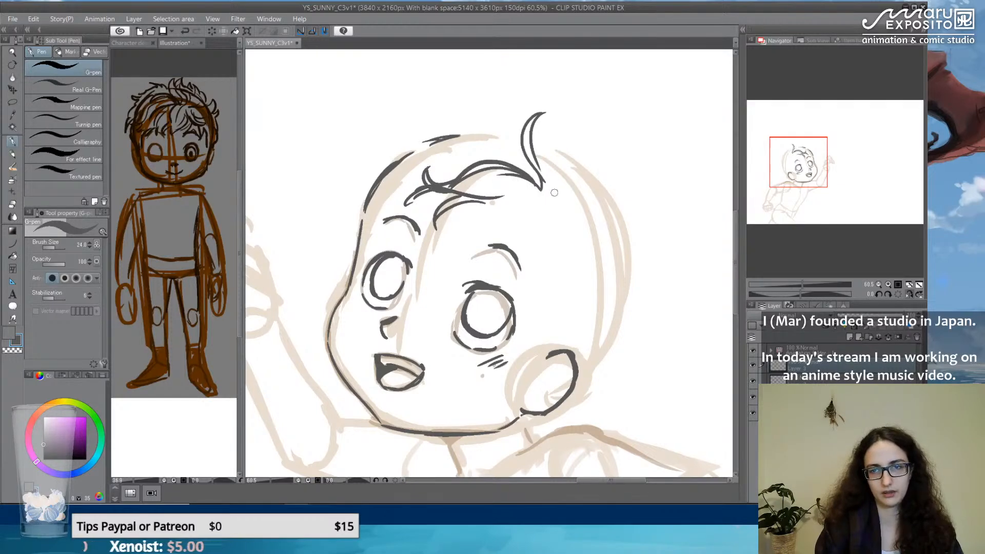
Draw hair strands radiating from the crown whorl towards the back, the fringe and the temple.
drag(552, 194, 604, 151)
mouse_move(554, 197)
mouse_down()
mouse_move(610, 172)
mouse_move(624, 179)
mouse_up()
drag(587, 137, 597, 134)
drag(553, 199, 470, 206)
drag(552, 206, 535, 230)
drag(555, 212, 507, 239)
Ink the side locks at the temple and the jagged sideburn down to the ear.
mouse_move(490, 230)
mouse_down()
mouse_move(557, 224)
mouse_move(540, 255)
mouse_up()
drag(540, 261, 555, 258)
mouse_move(562, 226)
mouse_down()
mouse_move(544, 276)
mouse_move(561, 274)
mouse_up()
drag(545, 296, 563, 293)
drag(563, 295, 545, 336)
mouse_move(555, 330)
mouse_down()
mouse_move(537, 359)
mouse_move(565, 342)
mouse_up()
Ink the nape line behind the ear and the spiky outer hair silhouette along the back of the head.
mouse_move(561, 410)
mouse_down()
mouse_move(609, 380)
mouse_move(612, 387)
mouse_move(617, 367)
mouse_move(647, 342)
mouse_up()
drag(612, 148, 640, 149)
mouse_move(657, 134)
mouse_down()
mouse_move(636, 172)
mouse_move(660, 208)
mouse_up()
drag(564, 201, 623, 255)
mouse_move(624, 220)
mouse_down()
mouse_move(647, 258)
mouse_move(639, 249)
mouse_up()
drag(648, 204, 691, 229)
mouse_move(692, 228)
mouse_down()
mouse_move(663, 257)
mouse_move(668, 304)
mouse_move(648, 333)
mouse_up()
Ink the spiky hair tufts across the top and front of the head and tidy stray lines with the eraser.
mouse_move(600, 144)
mouse_down()
mouse_move(617, 120)
mouse_move(511, 116)
mouse_up()
mouse_move(521, 83)
mouse_down()
mouse_move(480, 111)
mouse_move(452, 104)
mouse_move(427, 130)
mouse_move(379, 152)
mouse_move(365, 191)
mouse_up()
mouse_move(386, 144)
mouse_down()
mouse_move(341, 191)
mouse_move(362, 210)
mouse_move(387, 191)
mouse_move(462, 173)
mouse_move(465, 138)
mouse_move(409, 112)
mouse_move(364, 137)
mouse_move(379, 148)
mouse_up()
mouse_move(417, 117)
mouse_down()
mouse_move(427, 101)
mouse_move(442, 130)
mouse_move(416, 103)
mouse_move(420, 125)
mouse_move(432, 101)
mouse_move(424, 121)
mouse_move(447, 116)
mouse_move(410, 123)
mouse_move(423, 138)
mouse_move(405, 138)
mouse_up()
key(e)
click(13, 141)
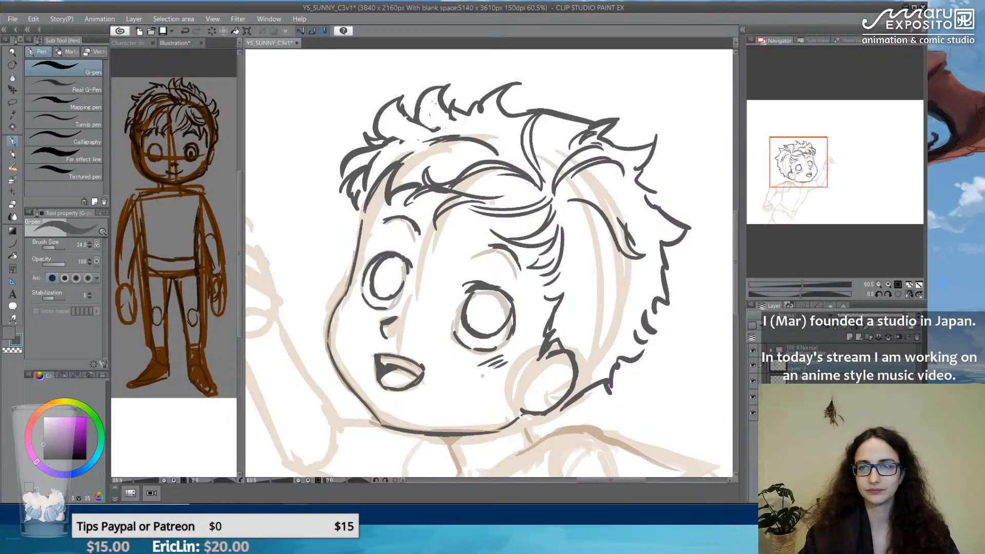
Ink the short hair strands above the ear and add small tufts beside the forehead and at the crown.
scroll(463, 154, up, 1)
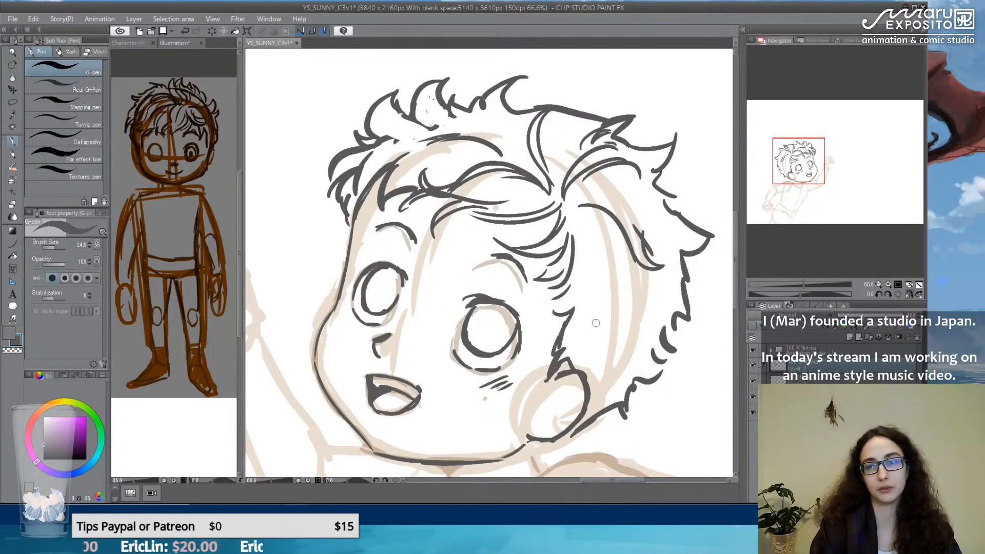
drag(550, 303, 568, 298)
drag(545, 297, 580, 297)
drag(562, 315, 605, 288)
drag(608, 252, 608, 300)
drag(583, 316, 610, 295)
mouse_move(580, 333)
mouse_down()
mouse_move(615, 316)
mouse_move(617, 340)
mouse_up()
drag(643, 304, 642, 319)
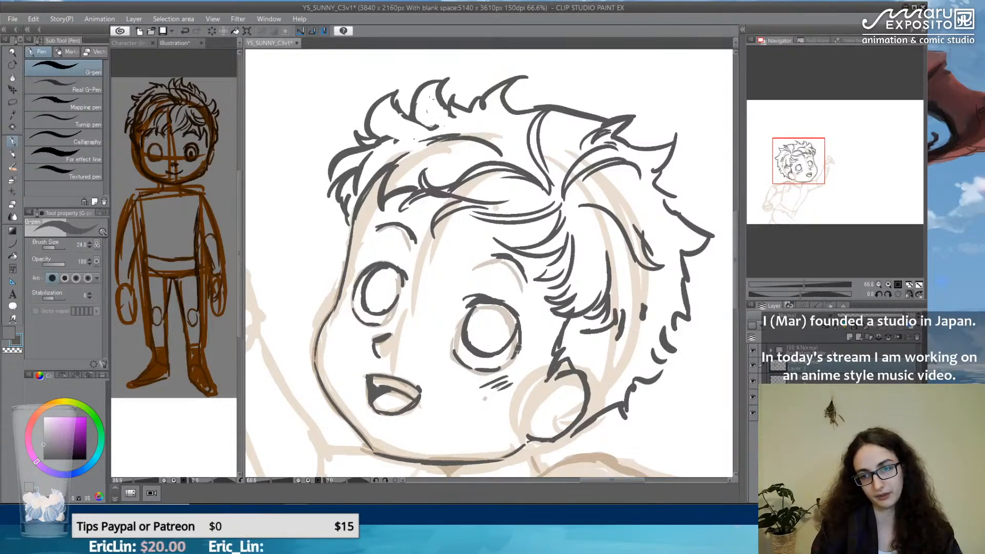
mouse_move(349, 210)
mouse_down()
mouse_move(334, 225)
mouse_move(343, 243)
mouse_up()
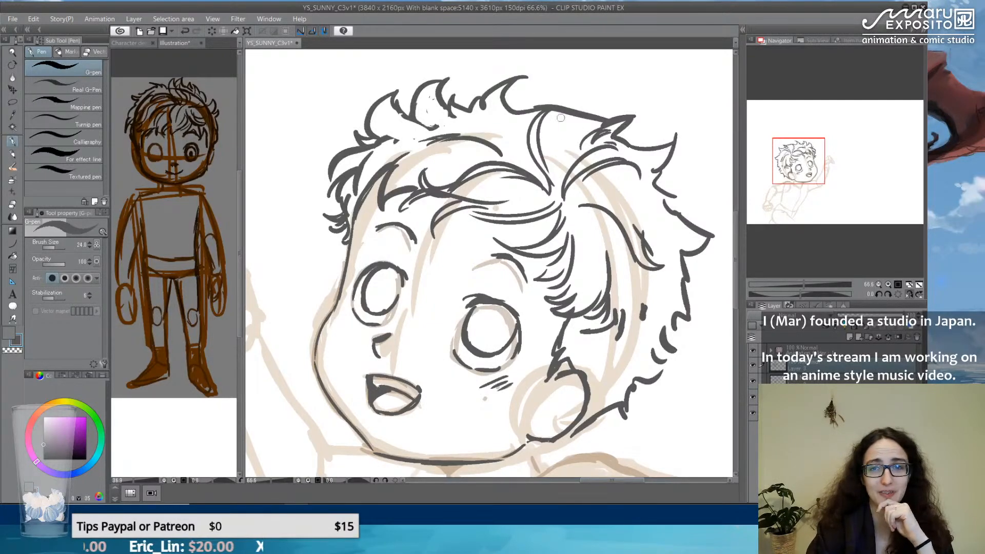
drag(515, 115, 510, 133)
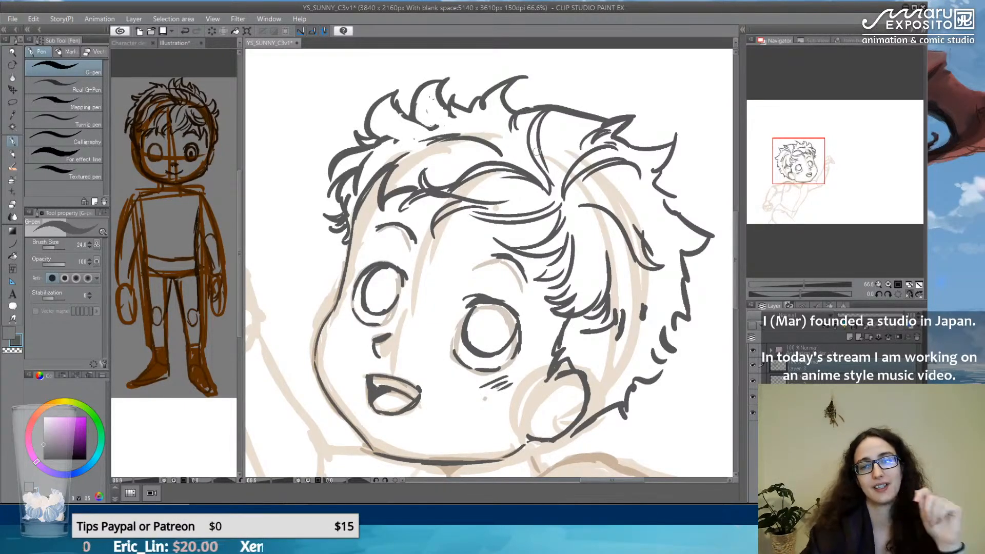
Ink the curved shirt collar below the chin, undoing unsatisfactory strokes.
scroll(536, 152, down, 2)
mouse_move(682, 297)
mouse_down()
mouse_move(557, 203)
mouse_move(569, 235)
mouse_up()
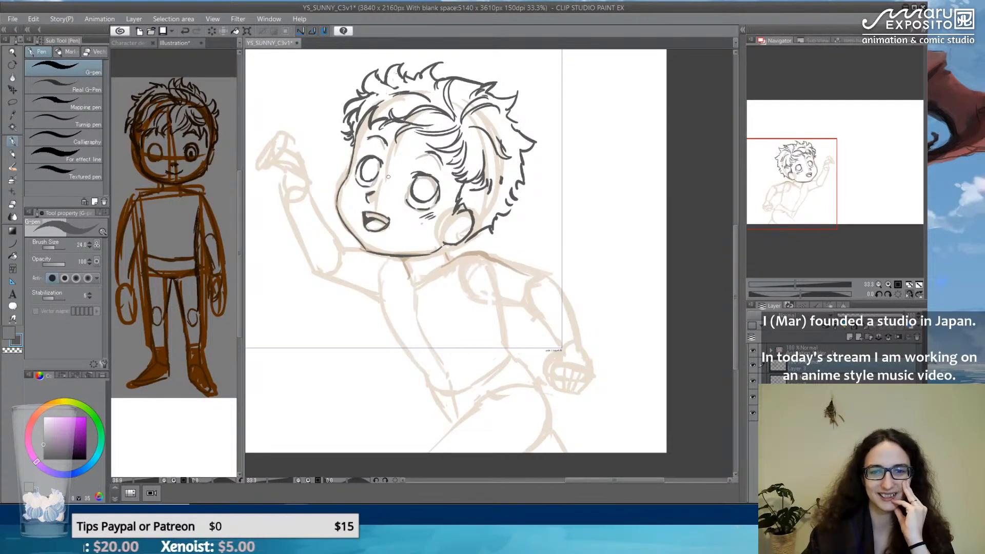
scroll(388, 177, up, 1)
scroll(419, 207, up, 2)
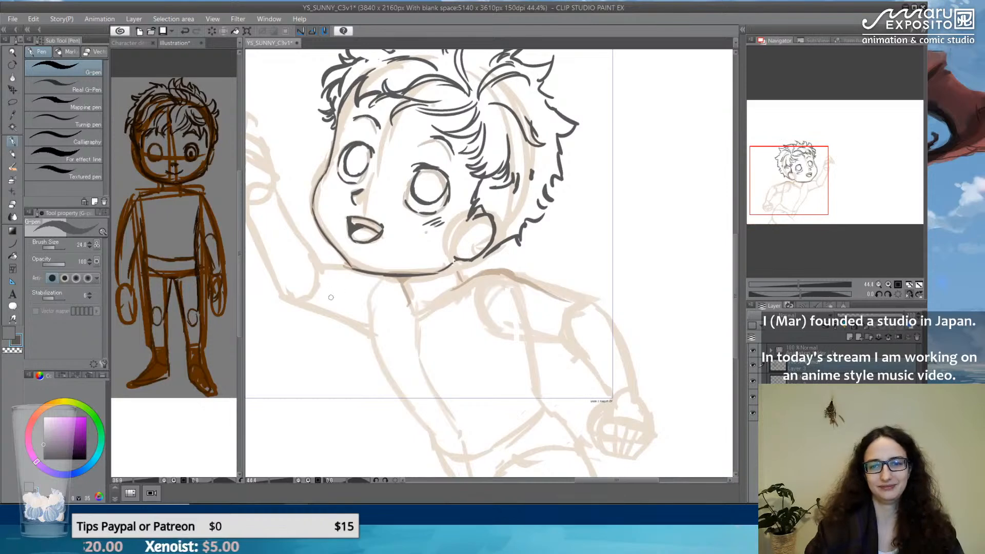
mouse_move(399, 311)
mouse_down()
mouse_move(434, 313)
mouse_move(420, 327)
mouse_move(458, 291)
mouse_move(413, 321)
mouse_move(463, 283)
mouse_up()
key(ctrl+z)
key(ctrl+z)
key(ctrl+z)
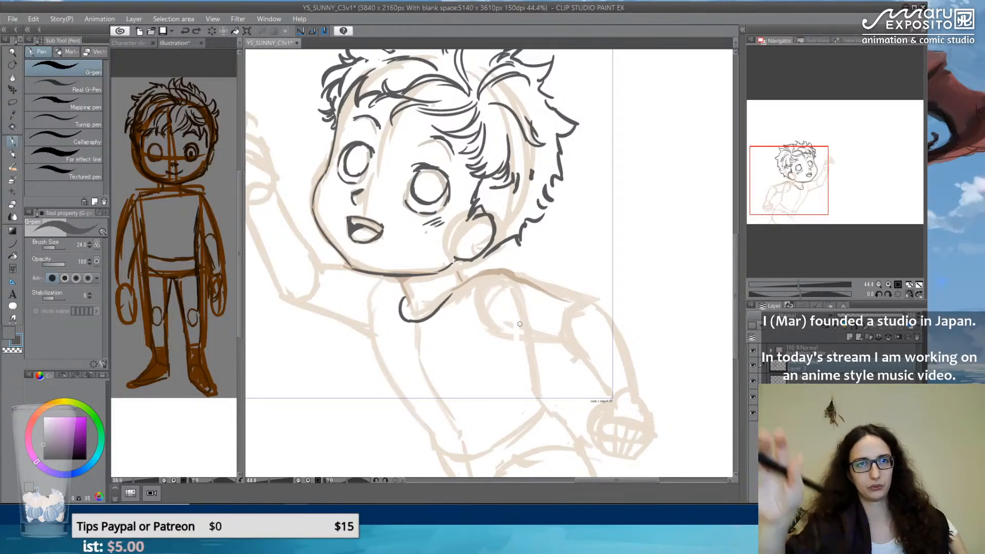
Ink the shoulder, sleeve opening and armpit fold of the lowered arm, plus the neck lines above the collar.
mouse_move(560, 299)
mouse_down()
mouse_move(539, 318)
mouse_move(542, 307)
mouse_move(538, 354)
mouse_move(558, 341)
mouse_up()
drag(476, 325, 515, 350)
drag(511, 273, 529, 298)
mouse_move(521, 280)
mouse_down()
mouse_move(558, 294)
mouse_move(496, 266)
mouse_move(460, 285)
mouse_move(470, 274)
mouse_move(517, 273)
mouse_move(452, 286)
mouse_up()
key(ctrl+z)
key(ctrl+z)
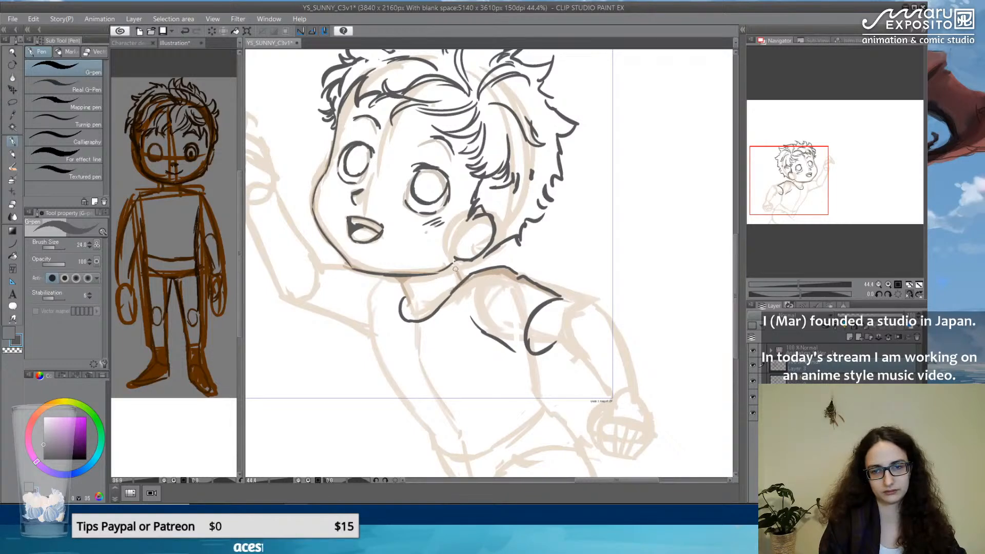
drag(393, 276, 411, 302)
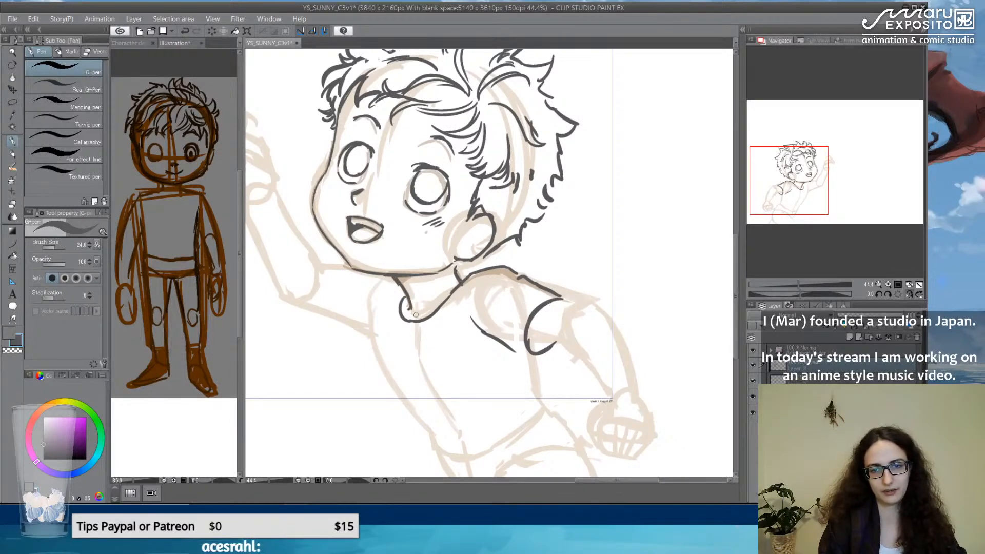
Close the lowered arm's sleeve hem and ink both contours of the arm down to the wrist.
mouse_move(512, 347)
mouse_down()
mouse_move(530, 361)
mouse_move(526, 353)
mouse_move(556, 347)
mouse_move(531, 359)
mouse_up()
mouse_move(529, 314)
mouse_down()
mouse_move(520, 350)
mouse_move(564, 339)
mouse_move(607, 394)
mouse_up()
key(e)
key(p)
key(ctrl+z)
mouse_move(560, 297)
mouse_down()
mouse_move(589, 309)
mouse_move(632, 397)
mouse_up()
mouse_move(608, 331)
mouse_down()
mouse_move(626, 391)
mouse_move(601, 434)
mouse_up()
key(ctrl+z)
Ink the fist of the lowered arm with its finger divisions and thumb.
mouse_move(603, 391)
mouse_down()
mouse_move(586, 442)
mouse_move(634, 457)
mouse_up()
drag(636, 403, 644, 439)
drag(615, 406, 644, 432)
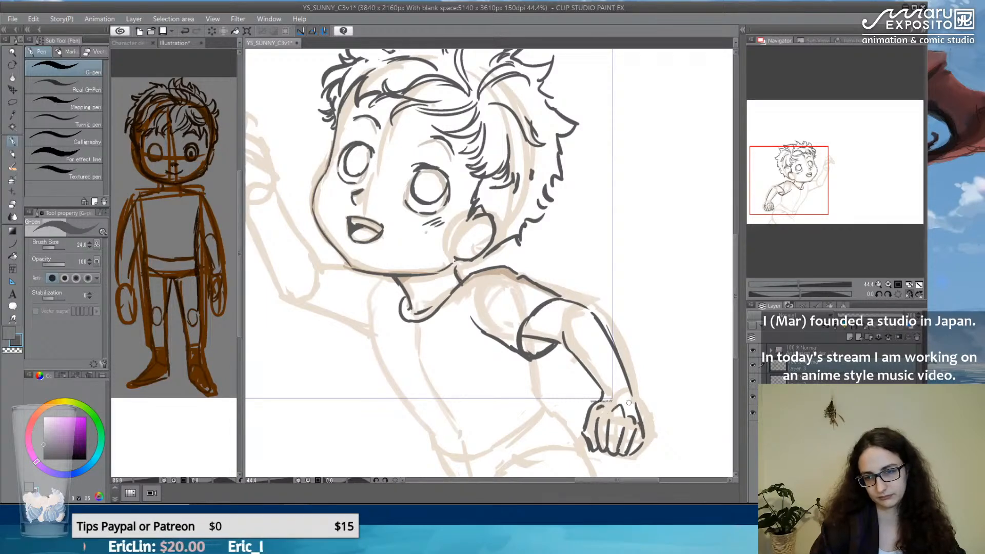
Ink the sleeve opening and shoulder fold of the raised arm, undoing the rejected strokes.
drag(574, 360, 666, 306)
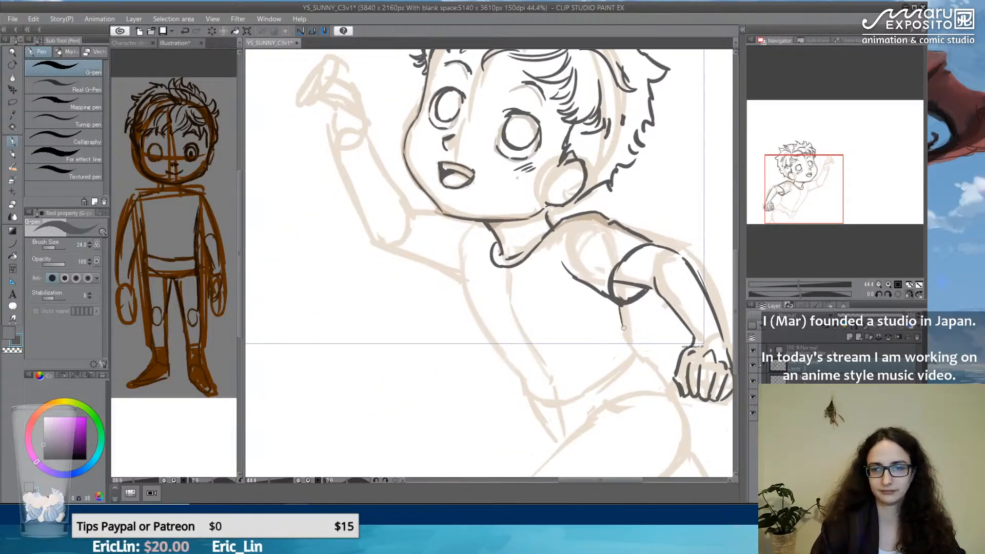
key(ctrl+z)
mouse_move(429, 208)
mouse_down()
mouse_move(446, 226)
mouse_move(426, 267)
mouse_move(469, 262)
mouse_up()
mouse_move(464, 224)
mouse_down()
mouse_move(485, 248)
mouse_move(469, 253)
mouse_move(460, 275)
mouse_move(439, 212)
mouse_up()
key(ctrl+z)
key(ctrl+z)
key(ctrl+z)
key(ctrl+z)
key(ctrl+z)
key(ctrl+z)
drag(464, 279, 454, 224)
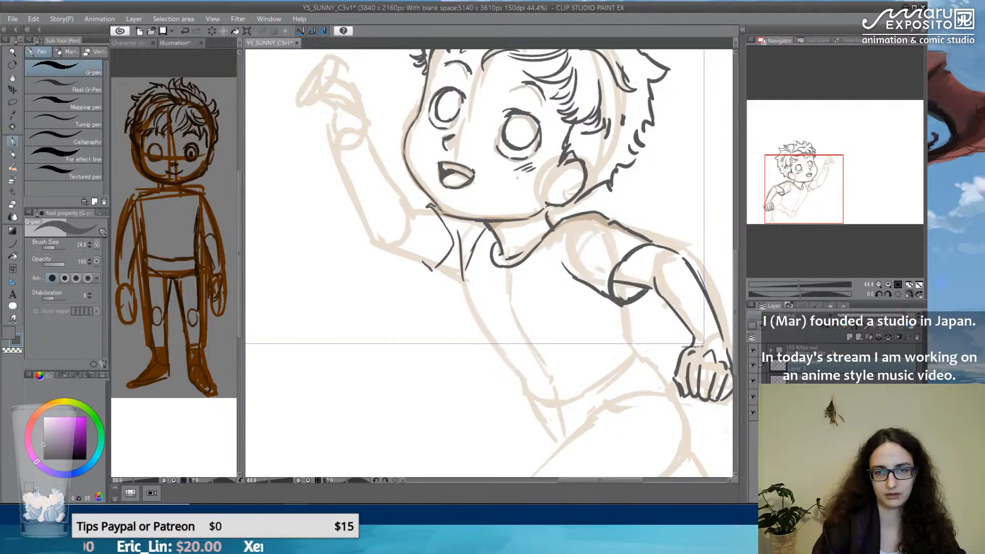
Ink the raised arm's sleeve hem, the shirt's front and back edges and its flared bottom hem.
mouse_move(422, 261)
mouse_down()
mouse_move(447, 253)
mouse_move(422, 282)
mouse_move(446, 254)
mouse_move(525, 403)
mouse_move(567, 405)
mouse_move(660, 344)
mouse_up()
key(e)
click(14, 142)
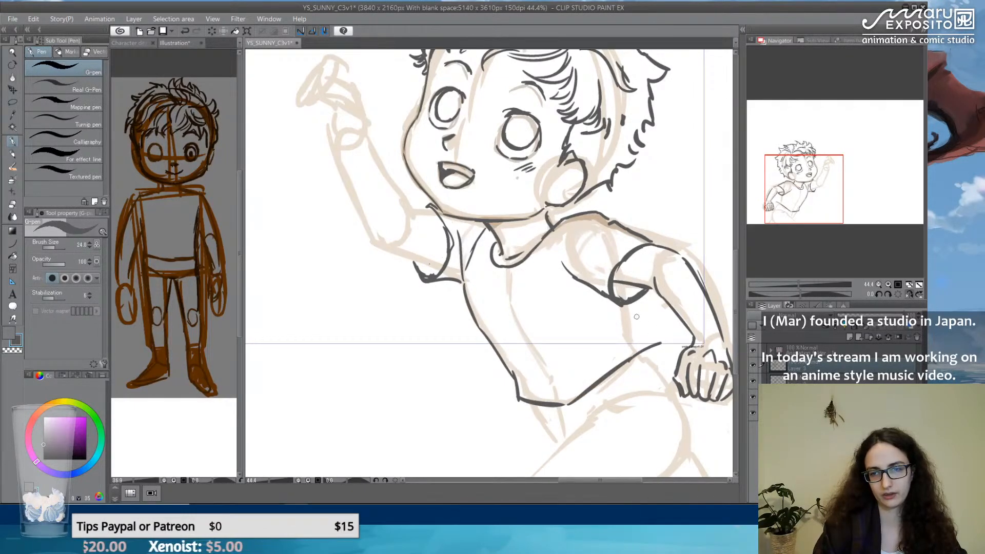
key(ctrl+z)
mouse_move(627, 306)
mouse_down()
mouse_move(631, 333)
mouse_move(651, 340)
mouse_move(641, 372)
mouse_move(551, 409)
mouse_move(549, 436)
mouse_move(555, 444)
mouse_move(635, 397)
mouse_up()
Ink the waist folds and outer contour of the shorts and rough in the front leg opening.
drag(585, 415, 612, 396)
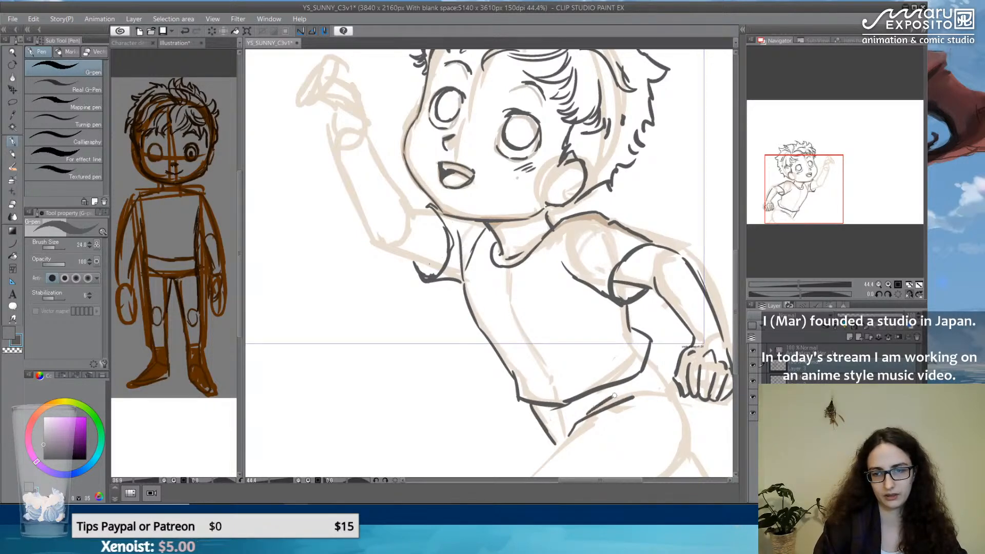
mouse_move(652, 366)
mouse_down()
mouse_move(680, 408)
mouse_move(661, 336)
mouse_move(658, 395)
mouse_move(630, 410)
mouse_up()
drag(548, 363, 510, 391)
key(ctrl+z)
mouse_move(549, 363)
mouse_down()
mouse_move(505, 383)
mouse_move(563, 409)
mouse_move(498, 411)
mouse_up()
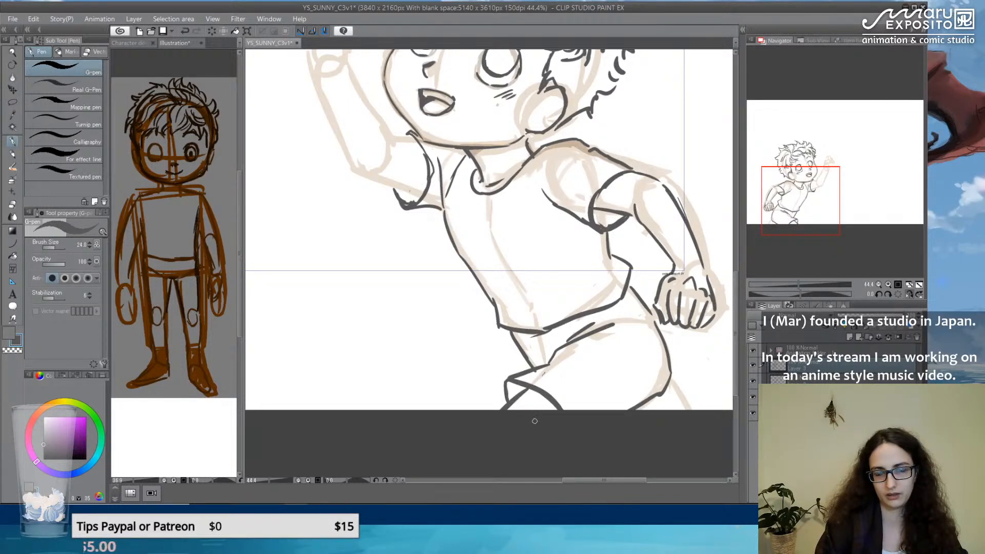
Undo the front leg opening and redraw the hems of both shorts legs with the thigh lines beneath.
key(ctrl+z)
key(ctrl+z)
key(ctrl+z)
key(ctrl+z)
mouse_move(549, 362)
mouse_down()
mouse_move(519, 384)
mouse_move(586, 410)
mouse_up()
drag(532, 388, 505, 409)
mouse_move(672, 369)
mouse_down()
mouse_move(695, 382)
mouse_move(657, 409)
mouse_up()
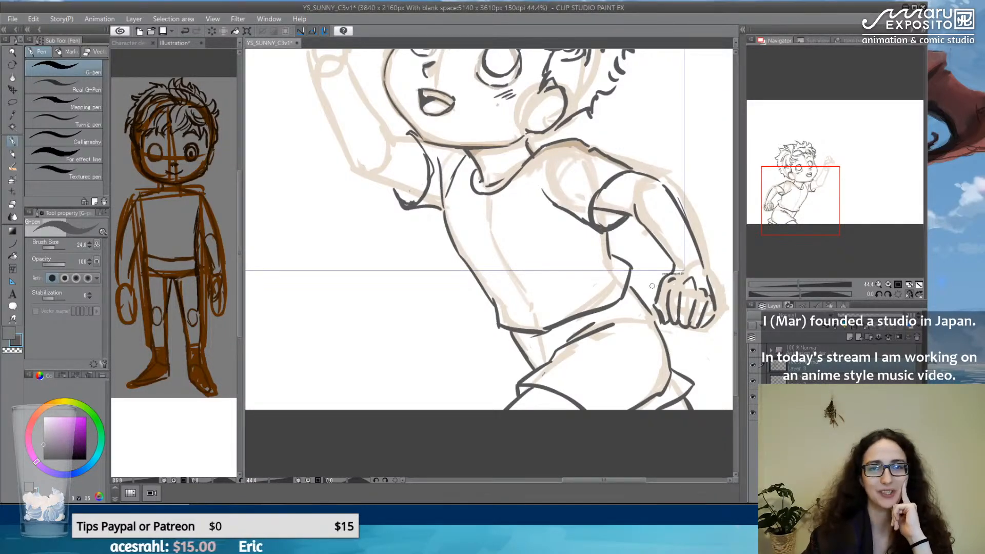
Ink the upper arm, elbow and forearm contours of the raised arm up to the wrist.
scroll(560, 92, down, 6)
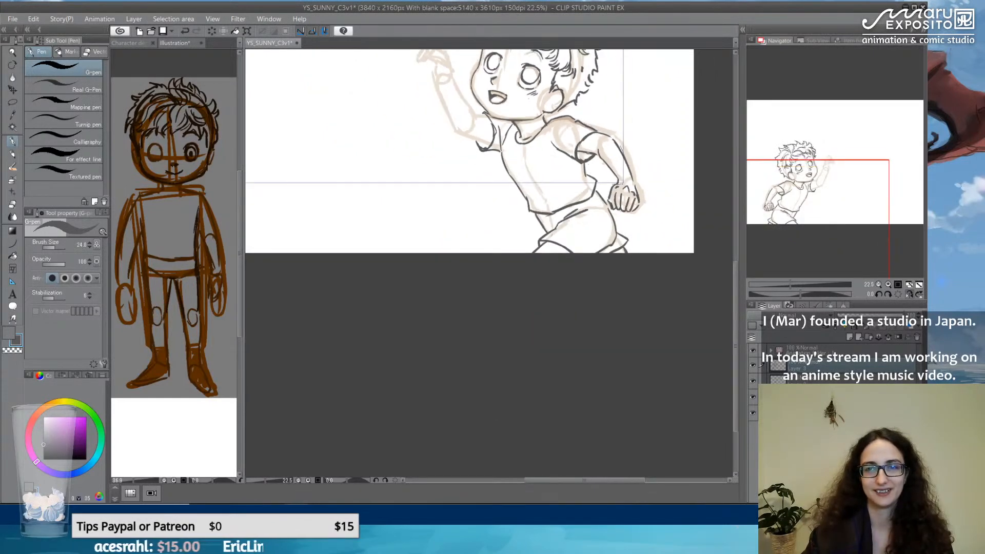
scroll(523, 247, up, 2)
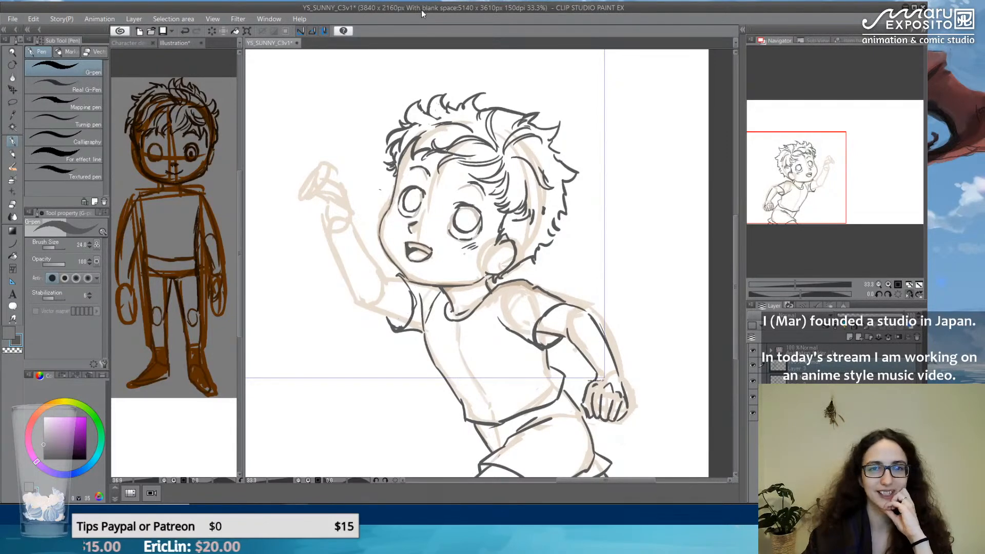
scroll(430, 301, up, 2)
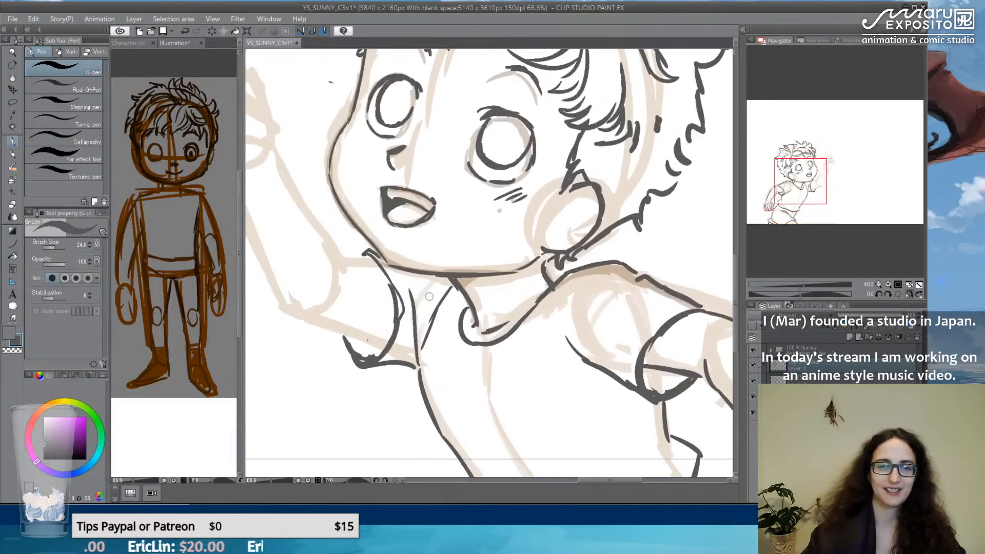
drag(379, 307, 454, 323)
drag(357, 322, 463, 360)
mouse_move(412, 275)
mouse_down()
mouse_move(446, 281)
mouse_move(428, 278)
mouse_move(441, 268)
mouse_move(427, 277)
mouse_move(451, 272)
mouse_move(411, 276)
mouse_move(385, 236)
mouse_up()
drag(351, 163, 376, 227)
key(ctrl+z)
drag(347, 169, 386, 237)
drag(301, 183, 356, 323)
drag(346, 138, 391, 231)
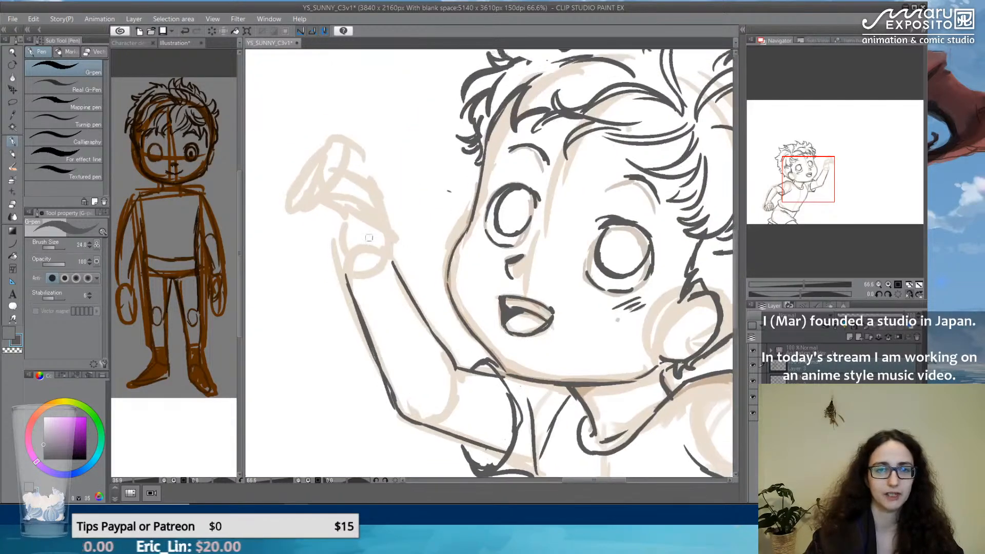
Ink the thumb and palm line of the raised hand and sketch its extended fingers.
mouse_move(355, 258)
mouse_down()
mouse_move(339, 202)
mouse_move(381, 225)
mouse_up()
key(ctrl+z)
mouse_move(347, 184)
mouse_down()
mouse_move(371, 205)
mouse_move(313, 184)
mouse_move(339, 205)
mouse_up()
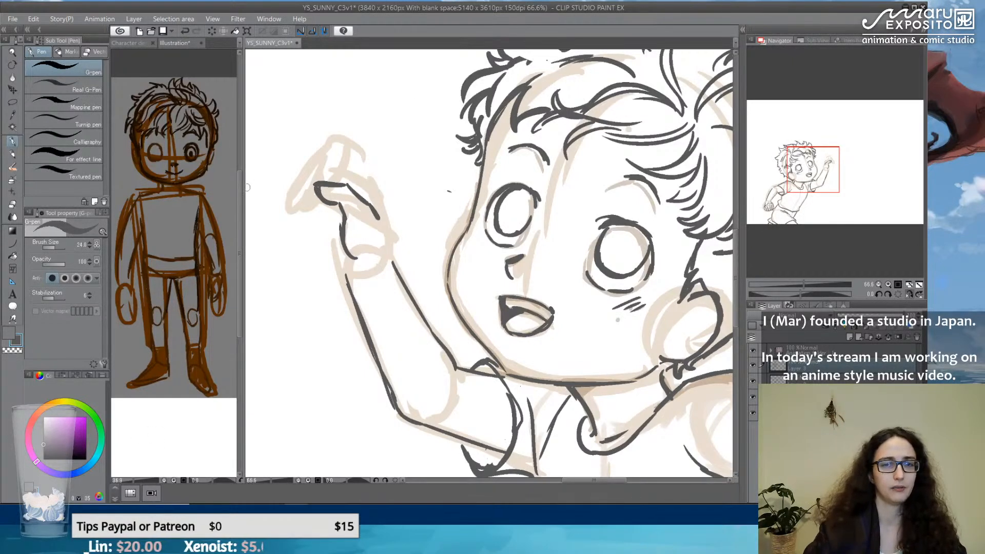
mouse_move(342, 139)
mouse_down()
mouse_move(322, 162)
mouse_move(343, 157)
mouse_move(348, 146)
mouse_move(299, 170)
mouse_move(318, 159)
mouse_move(308, 148)
mouse_move(309, 164)
mouse_move(305, 148)
mouse_move(297, 177)
mouse_move(277, 162)
mouse_move(302, 164)
mouse_up()
key(ctrl+z)
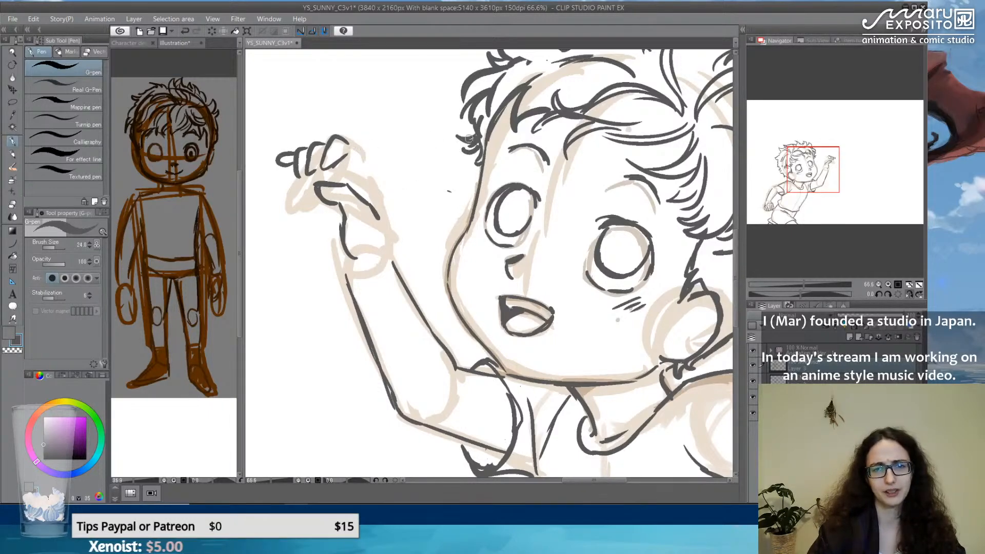
Ink the outer edges of the raised hand down to the wrist and erase the extended fingers.
drag(360, 155, 384, 208)
key(ctrl+z)
mouse_move(306, 215)
mouse_down()
mouse_move(378, 181)
mouse_move(384, 241)
mouse_up()
mouse_move(381, 202)
mouse_down()
mouse_move(389, 258)
mouse_move(314, 215)
mouse_move(297, 174)
mouse_move(308, 212)
mouse_move(310, 172)
mouse_move(280, 162)
mouse_move(341, 132)
mouse_move(351, 154)
mouse_move(323, 162)
mouse_move(330, 136)
mouse_up()
key(e)
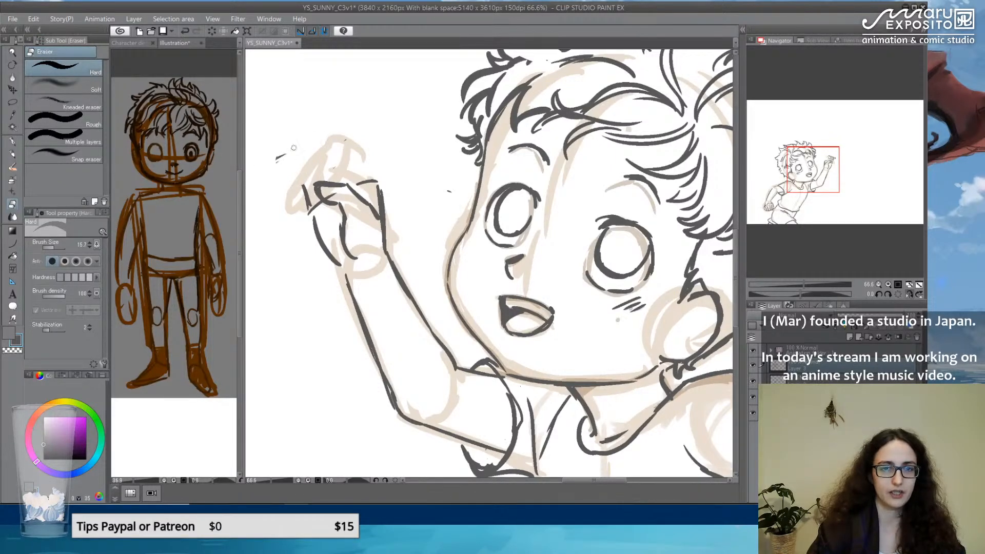
Redraw the raised hand's fingers curling over the thumb and join the hand outline to the wrist.
key(p)
mouse_move(343, 135)
mouse_down()
mouse_move(341, 160)
mouse_move(362, 139)
mouse_move(345, 155)
mouse_move(314, 145)
mouse_up()
mouse_move(313, 146)
mouse_down()
mouse_move(307, 156)
mouse_move(331, 153)
mouse_up()
key(ctrl+z)
key(ctrl+z)
mouse_move(365, 139)
mouse_down()
mouse_move(338, 163)
mouse_move(359, 146)
mouse_move(320, 147)
mouse_move(359, 179)
mouse_move(324, 182)
mouse_move(300, 155)
mouse_move(319, 151)
mouse_move(320, 184)
mouse_move(296, 156)
mouse_move(304, 201)
mouse_move(340, 267)
mouse_up()
key(ctrl+z)
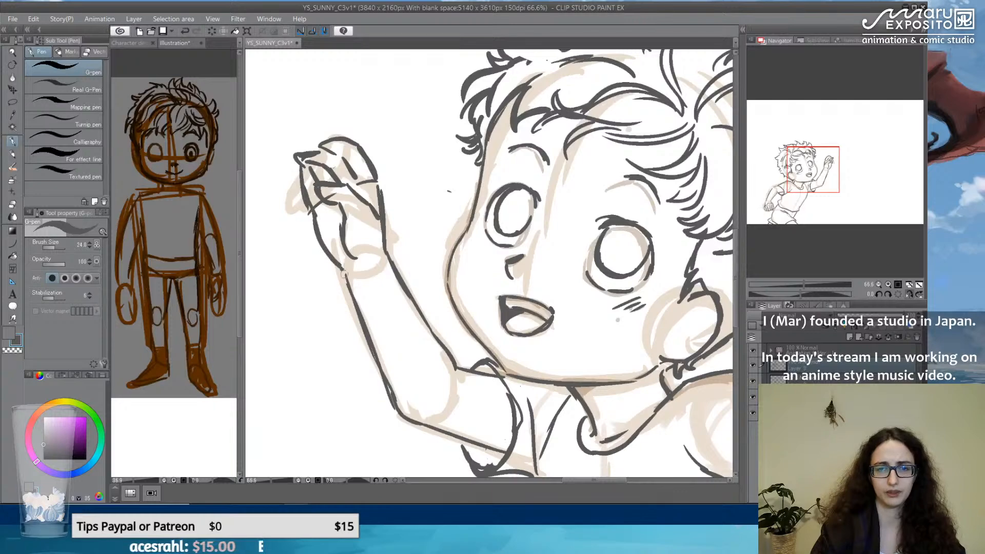
Examine the whole figure within the frame and flip the canvas view horizontally to check its proportions.
drag(562, 304, 427, 183)
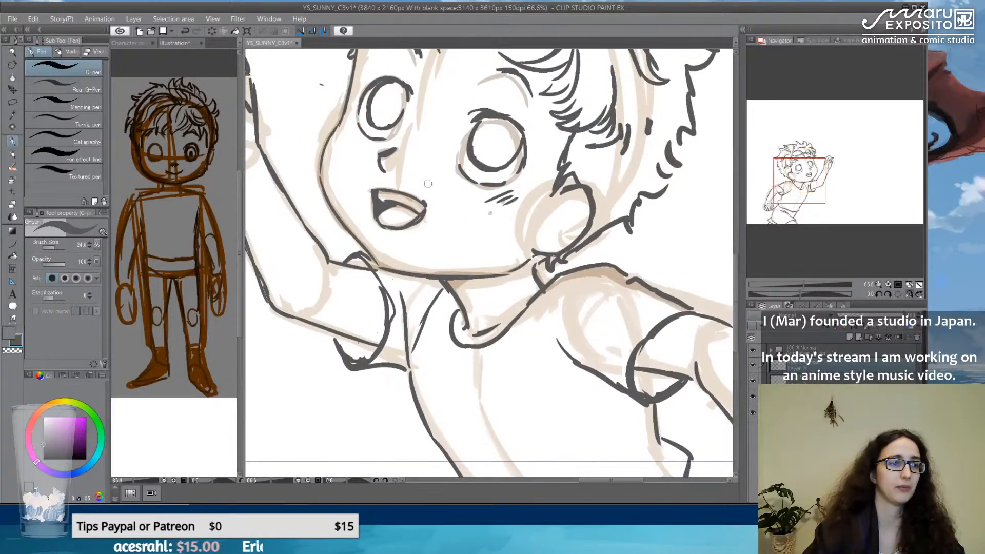
scroll(467, 202, down, 2)
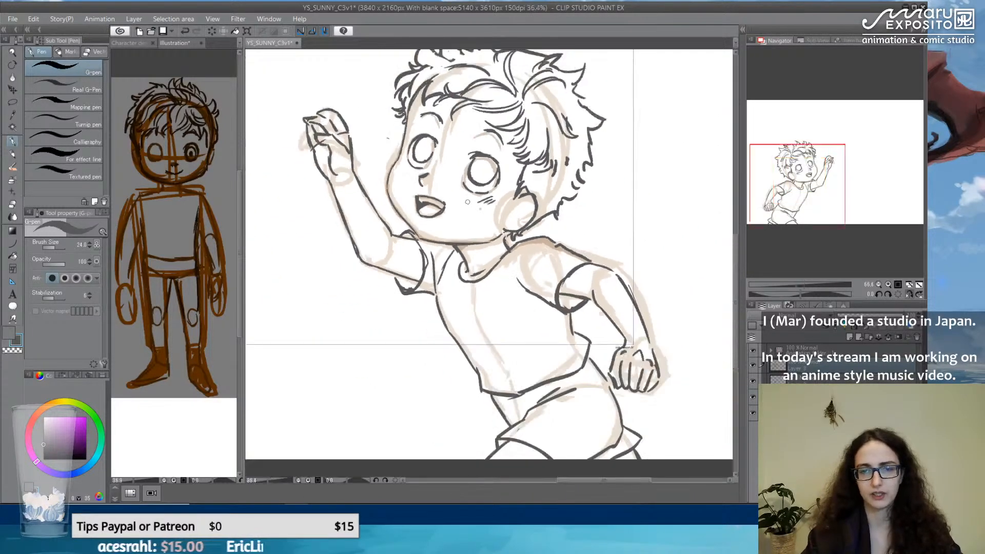
scroll(467, 202, down, 1)
scroll(467, 202, up, 1)
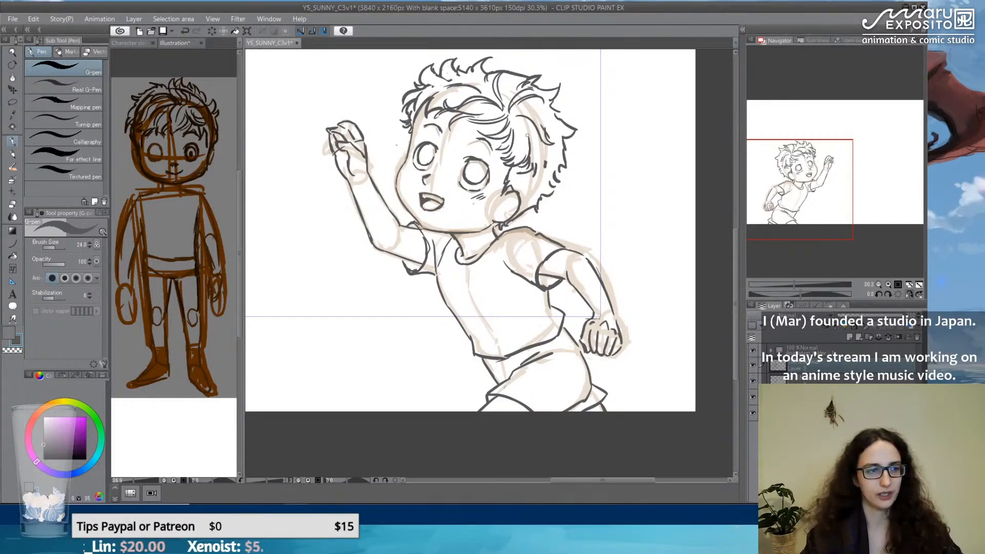
scroll(389, 100, down, 3)
mouse_move(390, 100)
mouse_down()
mouse_move(488, 187)
mouse_move(411, 200)
mouse_move(440, 197)
mouse_up()
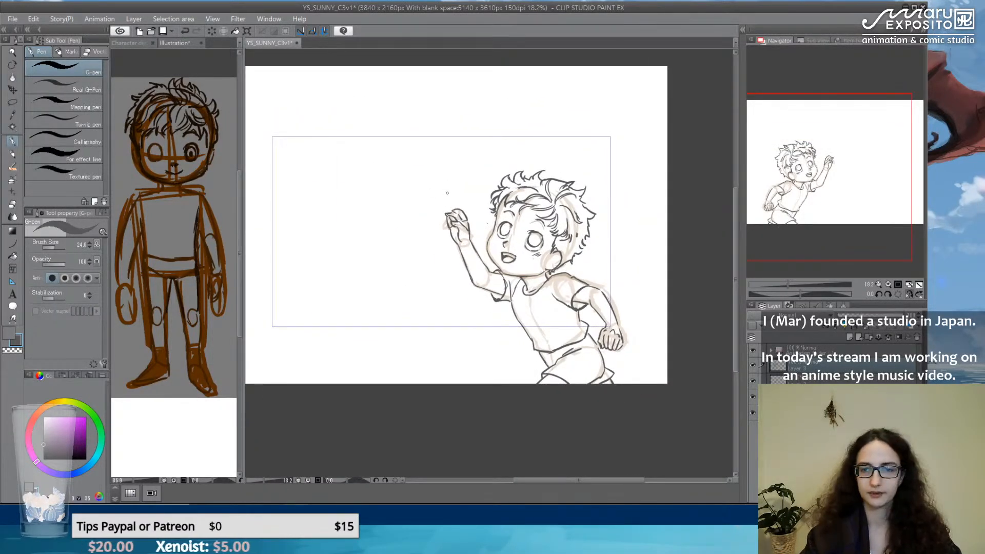
scroll(530, 206, down, 3)
scroll(546, 234, up, 3)
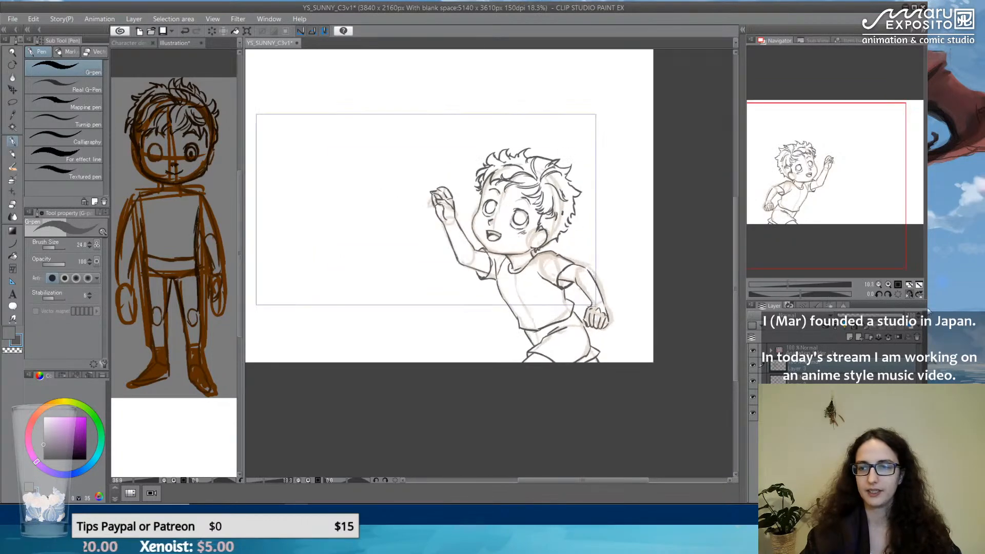
click(909, 294)
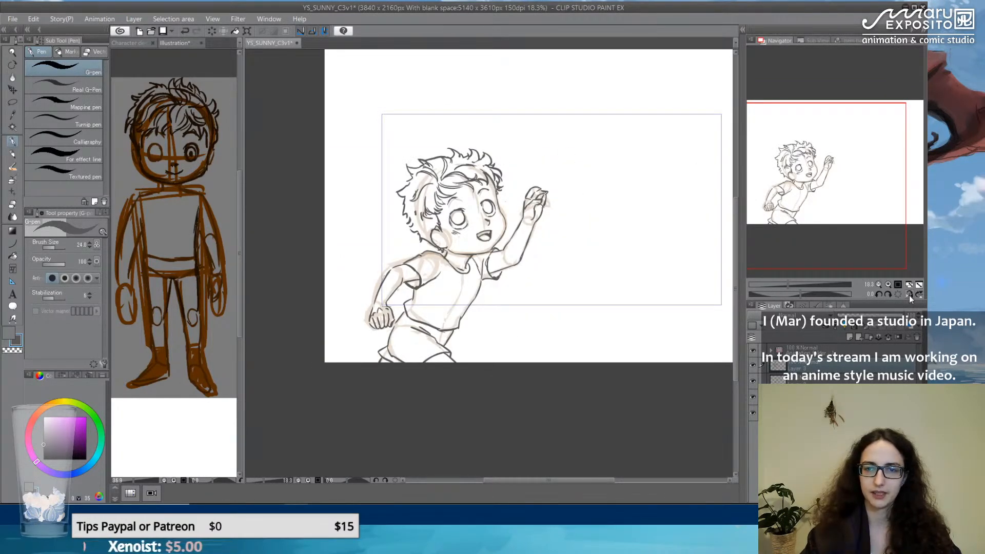
scroll(482, 242, up, 3)
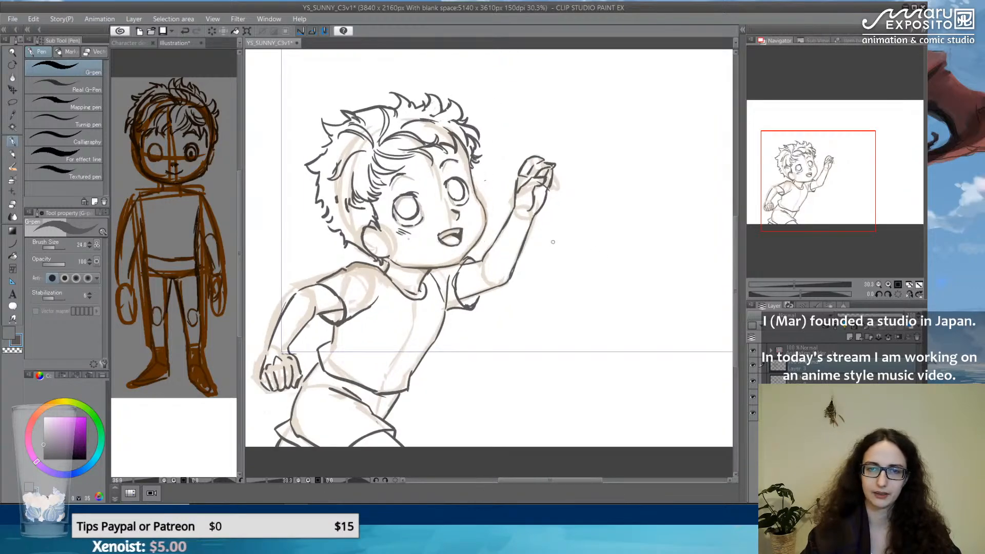
scroll(409, 226, up, 1)
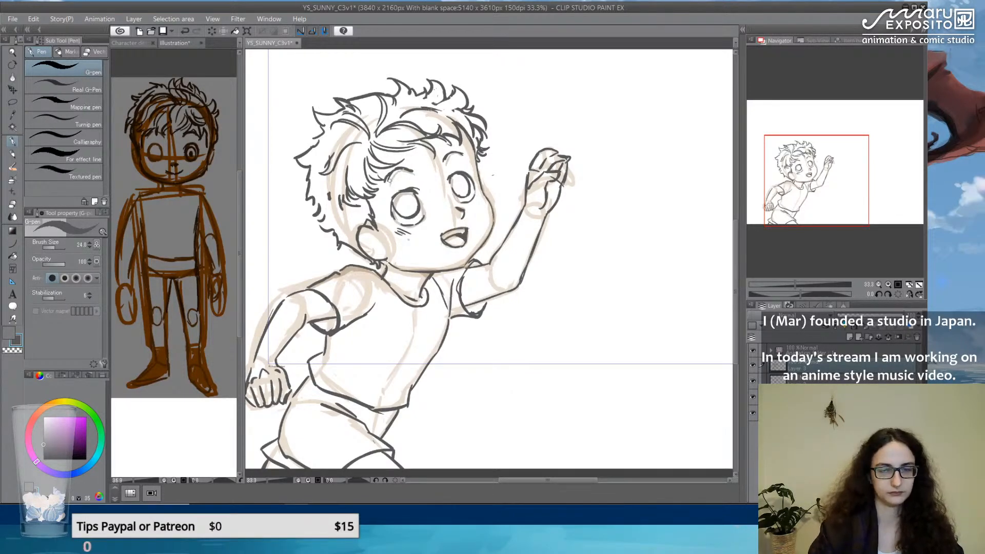
Hide the layer directly beneath the selected line art layer.
key(e)
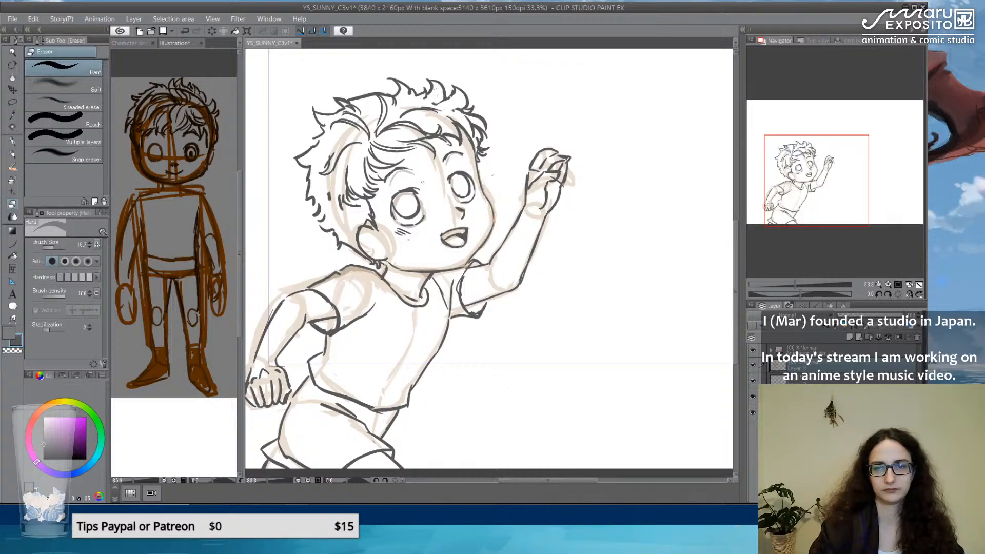
key(p)
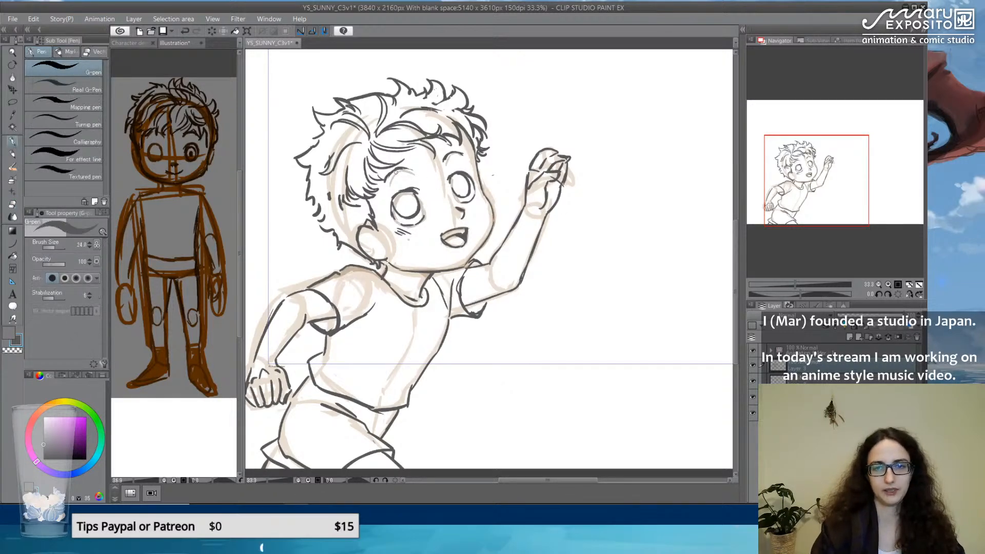
click(754, 381)
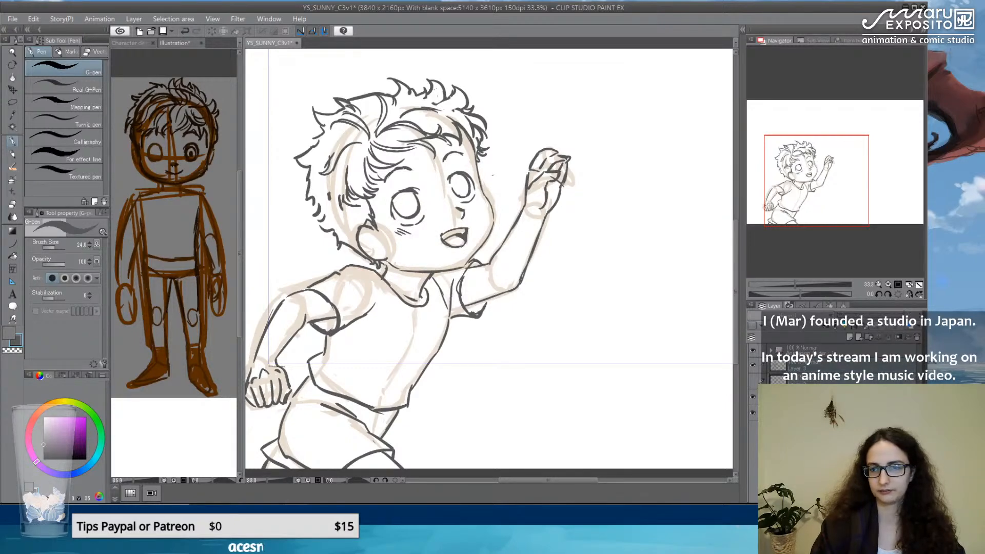
Lower the opacity of the figure's line art so it becomes a faded drawing guide.
click(866, 315)
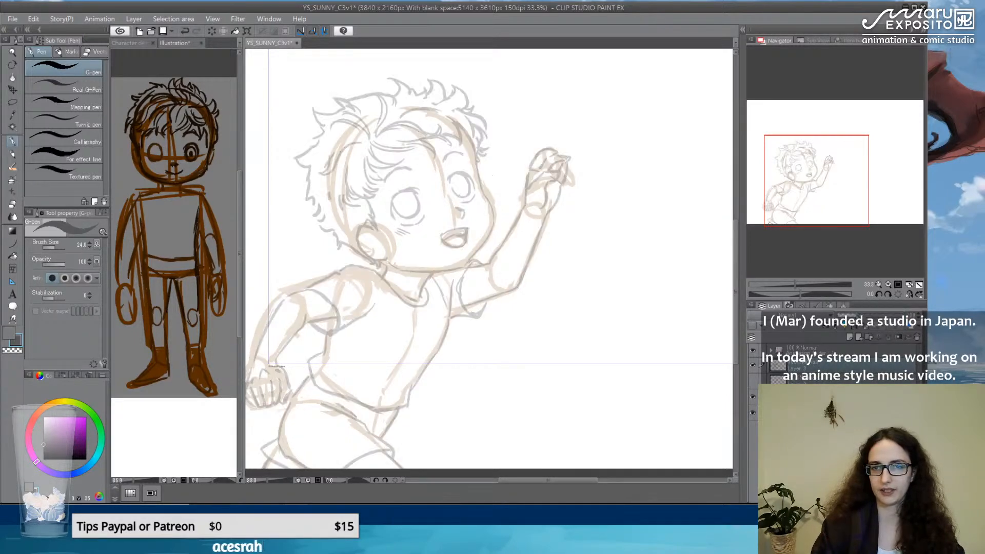
drag(845, 316, 842, 315)
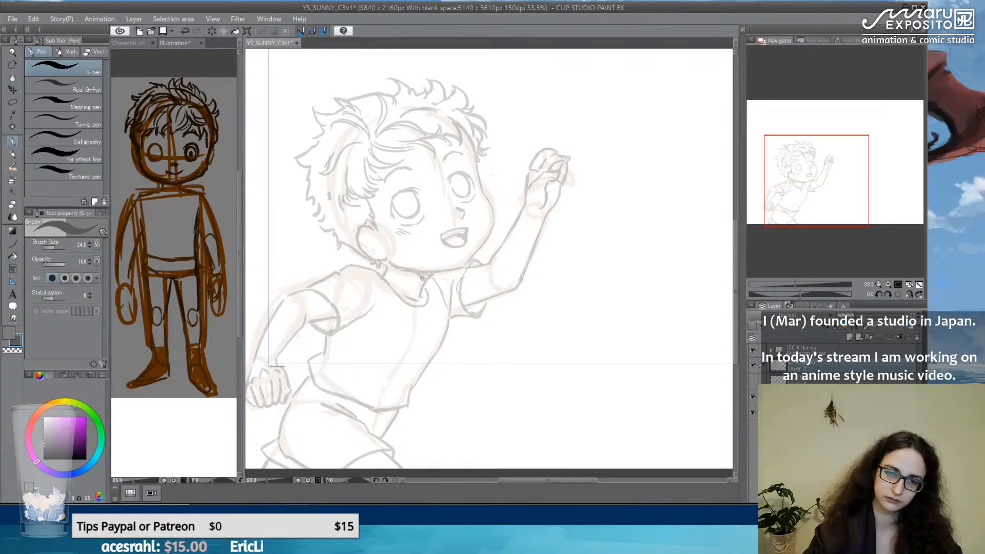
Redraw the shoulder line and the sleeve cuff of the lowered arm, erasing the stray overlaps.
mouse_move(355, 269)
mouse_down()
mouse_move(437, 220)
mouse_move(383, 249)
mouse_move(379, 268)
mouse_up()
key(ctrl+z)
key(ctrl+z)
mouse_move(417, 221)
mouse_down()
mouse_move(365, 247)
mouse_move(422, 222)
mouse_move(381, 244)
mouse_move(405, 246)
mouse_move(391, 239)
mouse_move(415, 268)
mouse_move(410, 253)
mouse_move(395, 273)
mouse_up()
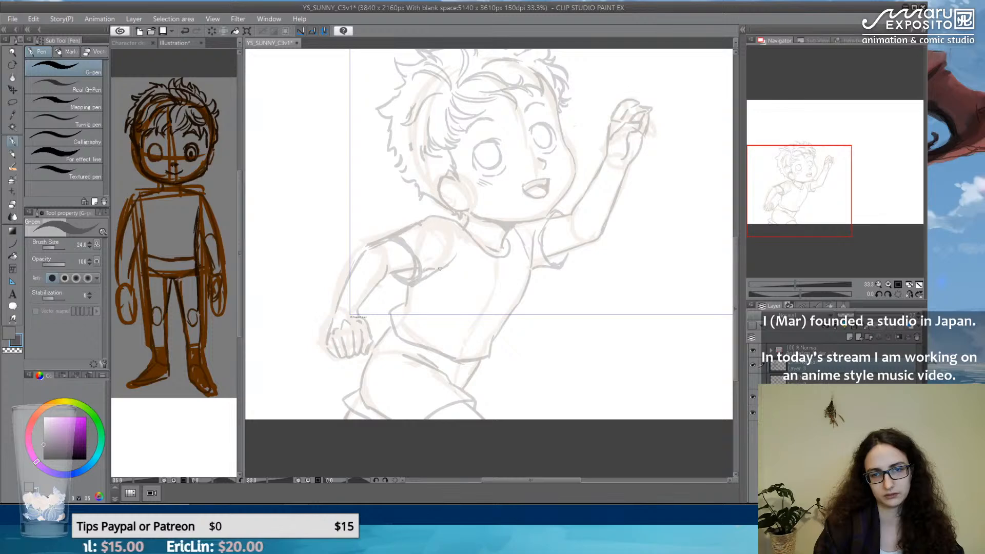
key(e)
drag(419, 266, 414, 282)
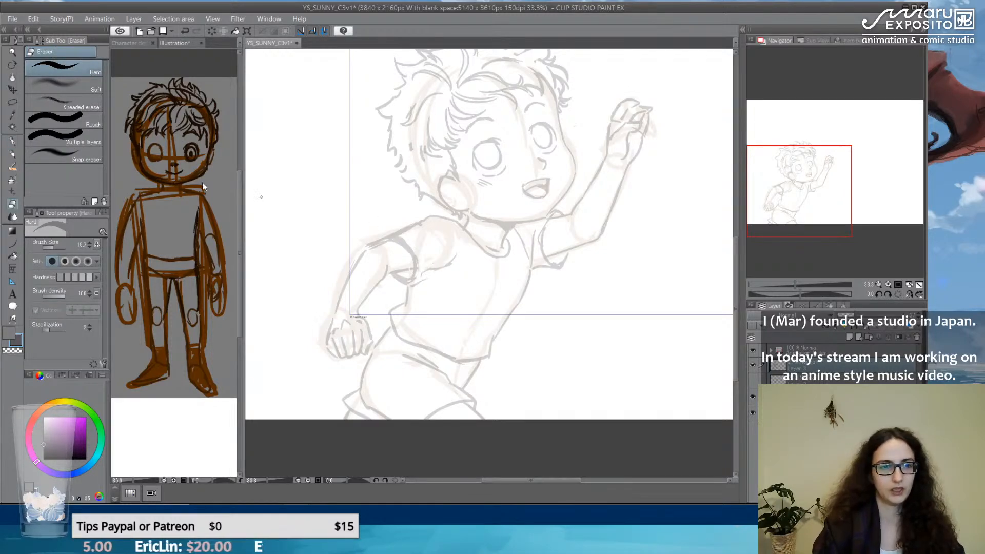
key(p)
drag(411, 279, 417, 277)
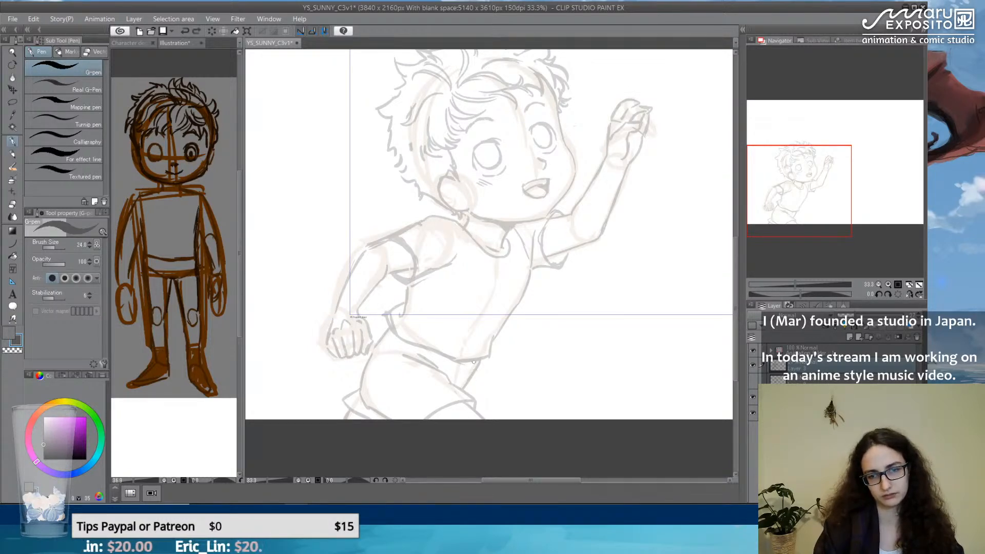
key(e)
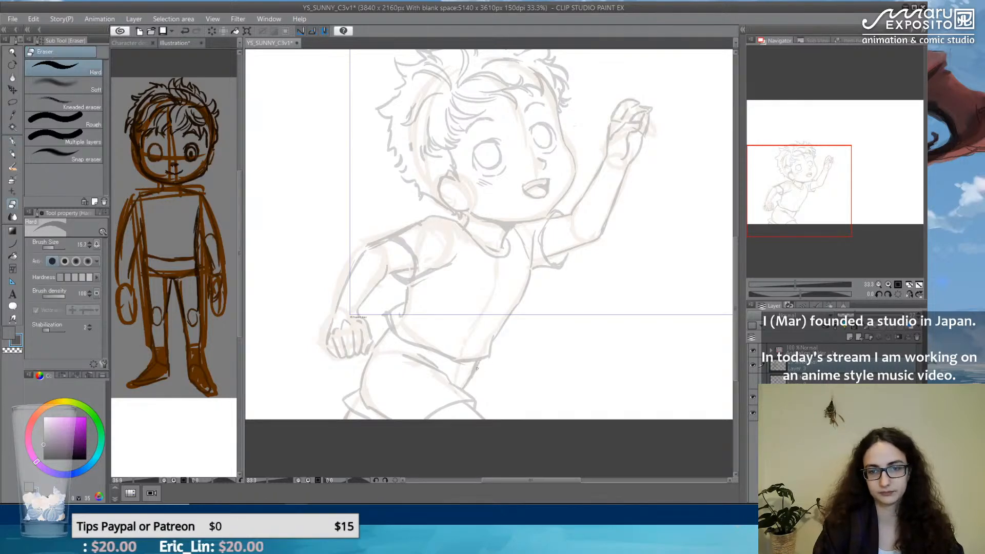
key(p)
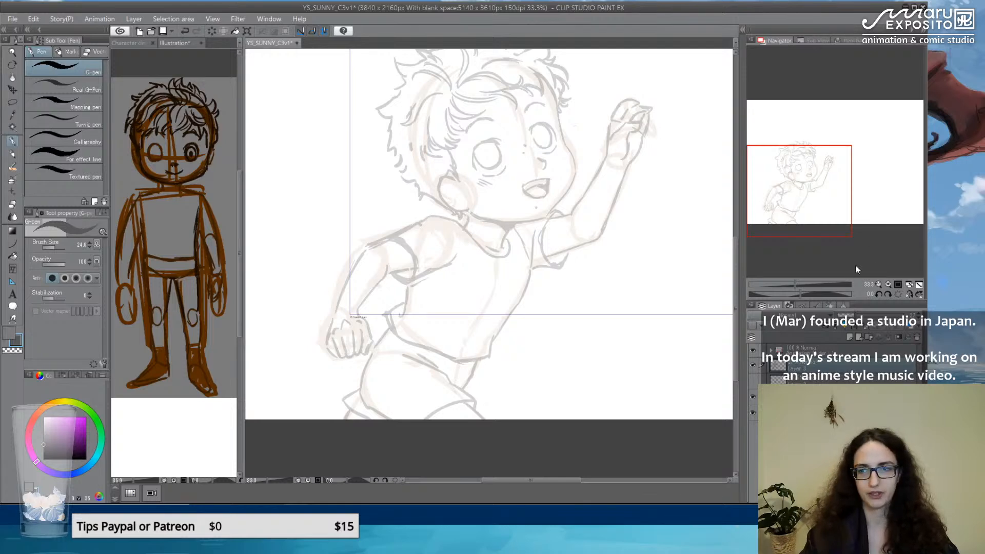
Check the figure with the canvas view flipped horizontally and with a layer's visibility toggled off and on.
click(910, 294)
click(910, 296)
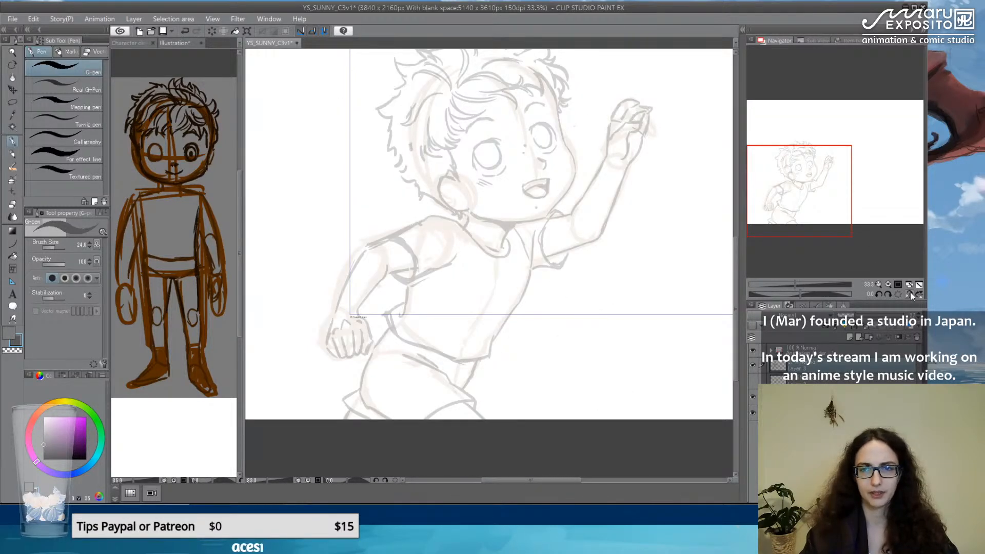
click(753, 365)
click(753, 366)
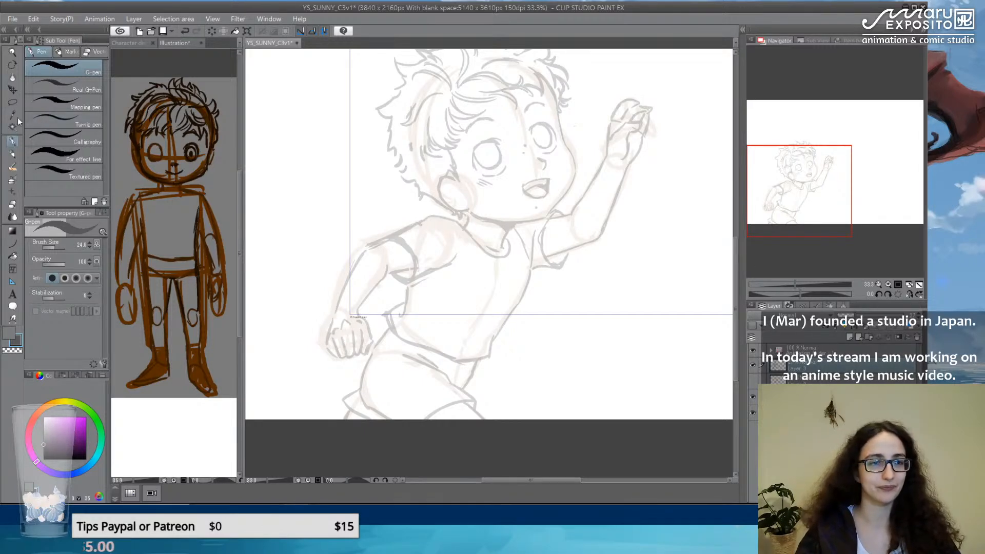
Lasso the raised hand with part of the forearm, scale it down slightly, and clear the selection.
click(12, 102)
mouse_move(649, 198)
mouse_down()
mouse_move(585, 199)
mouse_move(597, 110)
mouse_move(653, 80)
mouse_move(668, 194)
mouse_up()
key(ctrl+t)
drag(684, 73, 680, 81)
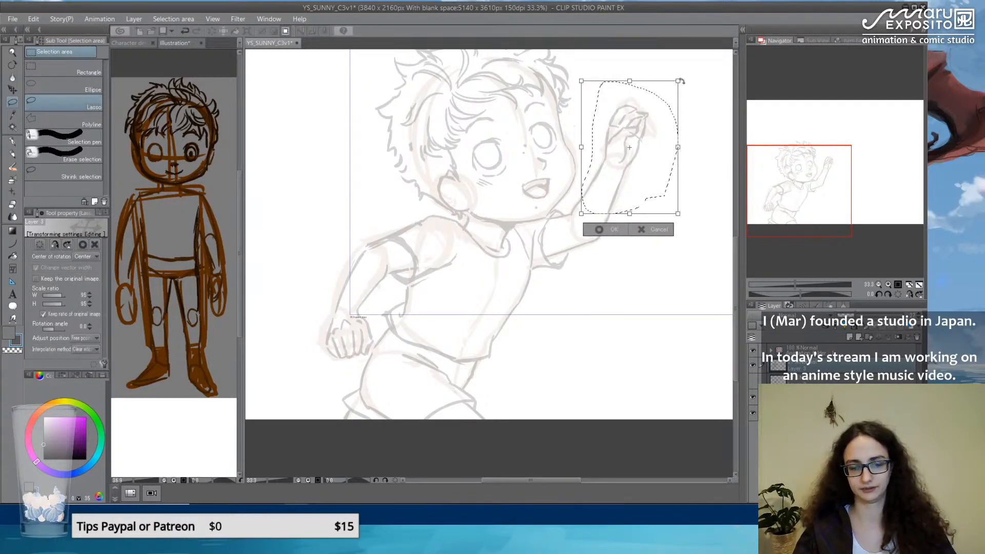
key(Return)
scroll(693, 126, down, 2)
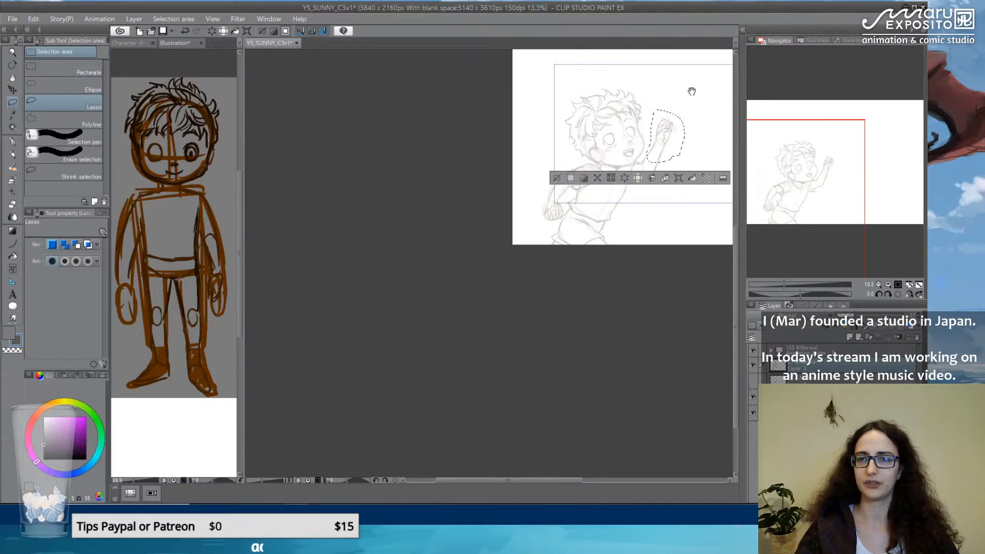
scroll(460, 176, down, 1)
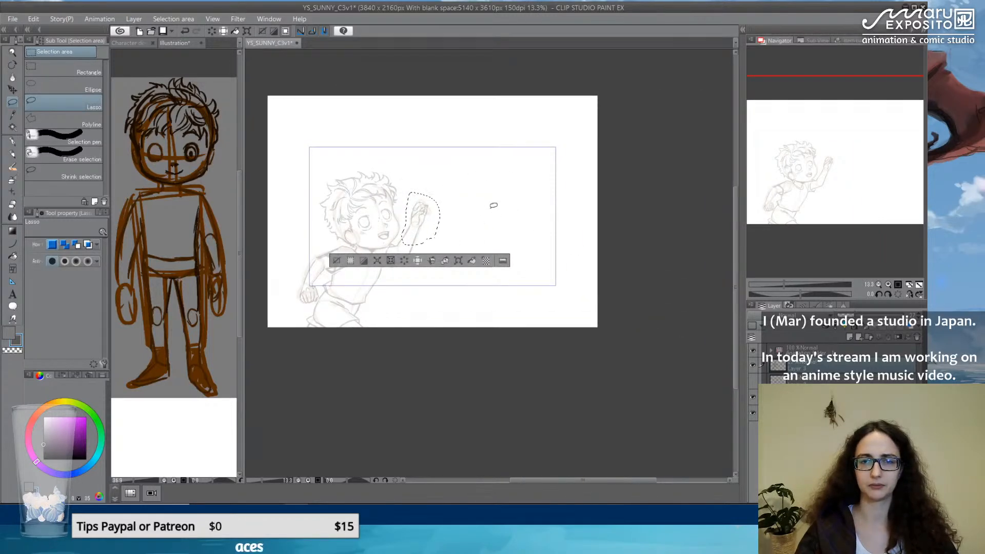
key(ctrl+d)
Choose a near-black G-pen colour and sketch a small circle beyond the raised hand with an arrow pointing to it.
scroll(409, 212, up, 3)
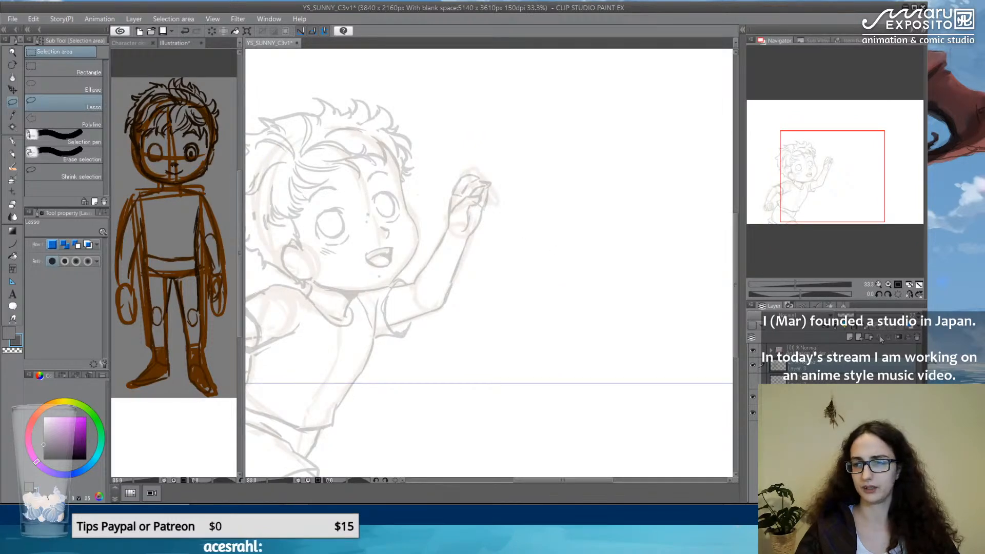
scroll(486, 205, up, 2)
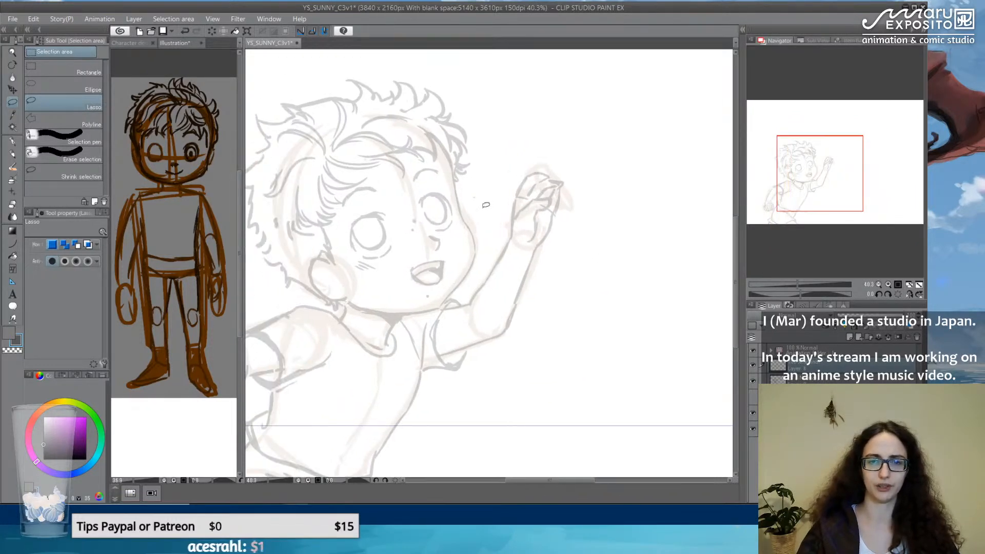
scroll(486, 205, up, 2)
click(12, 141)
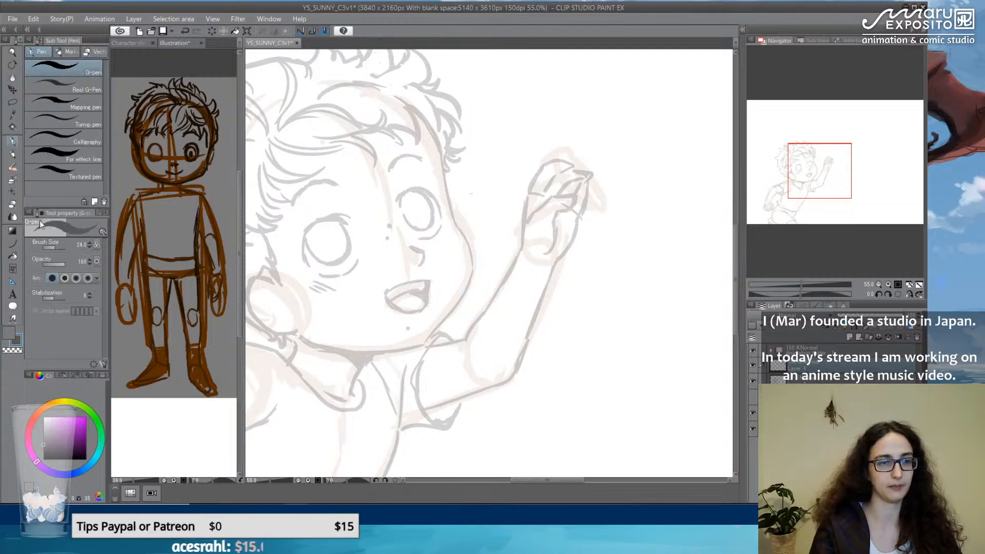
click(43, 454)
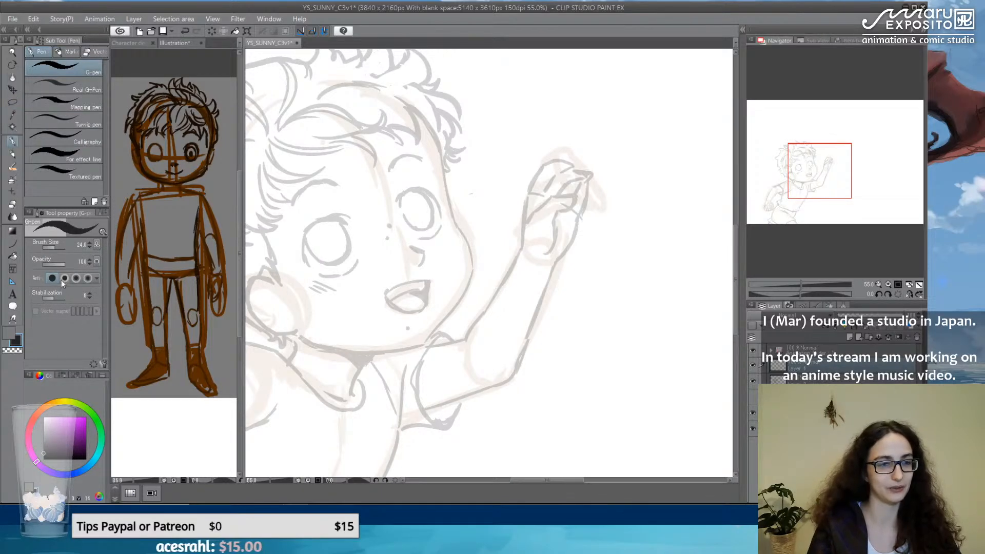
scroll(371, 228, down, 3)
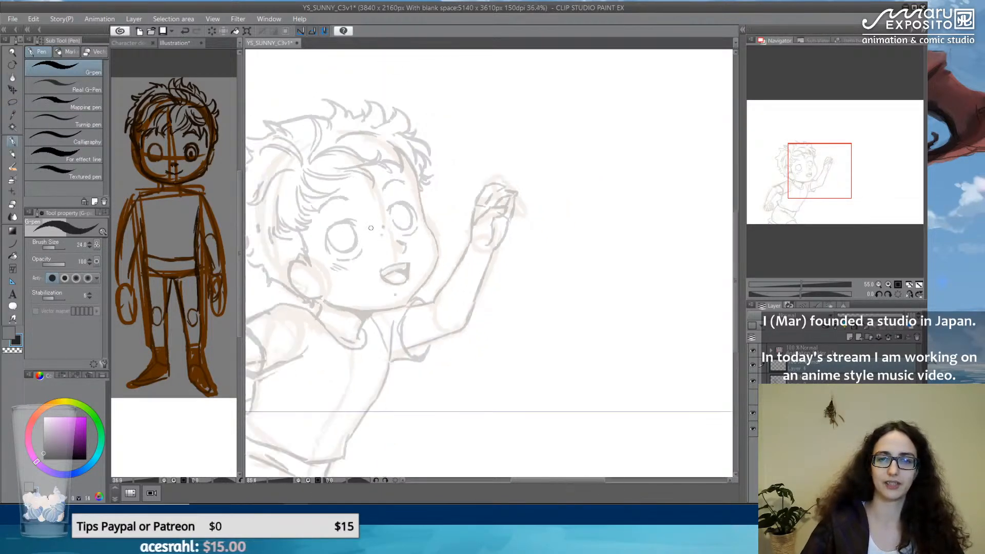
mouse_move(532, 192)
mouse_down()
mouse_move(535, 178)
mouse_move(512, 202)
mouse_up()
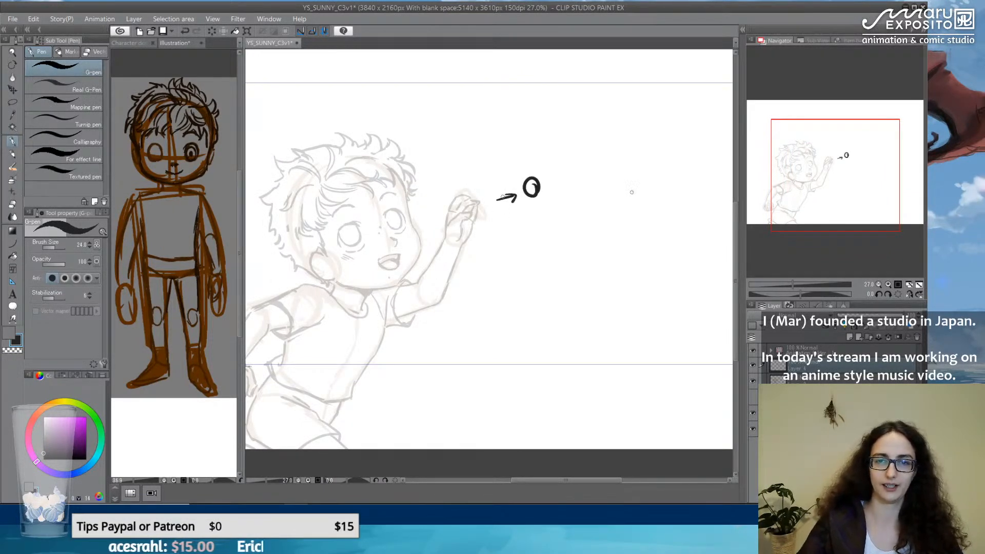
Try an upward arrow above the boy's head and remove it again.
drag(389, 112, 393, 78)
drag(383, 95, 399, 101)
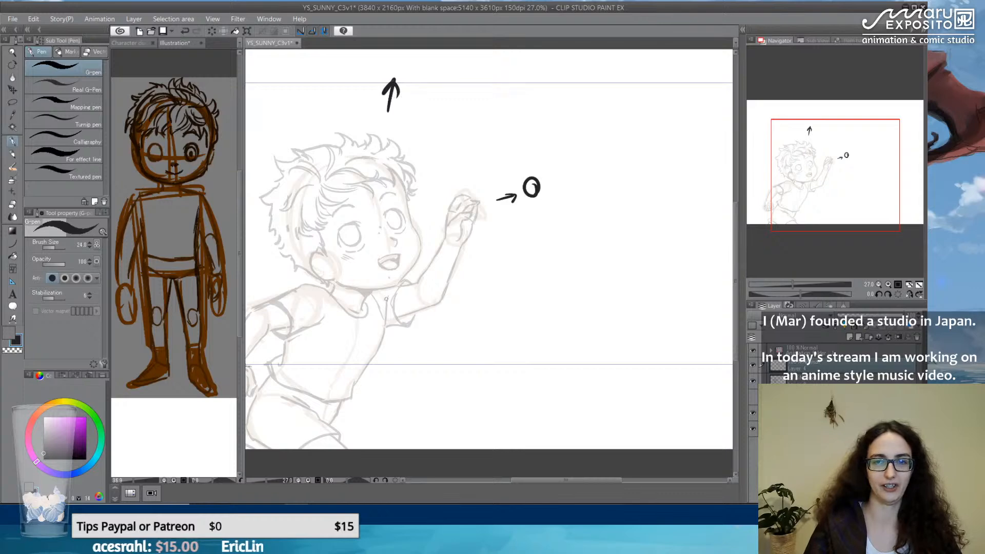
key(ctrl+z)
key(ctrl+z)
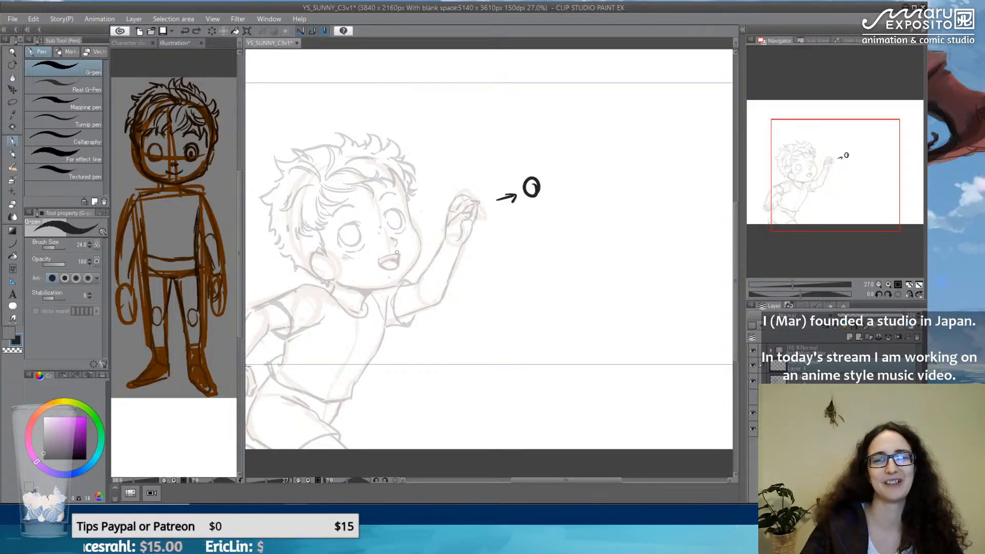
Try inking narrow oval irises in both eyes with the thick pen, and undo the strokes.
scroll(391, 268, up, 4)
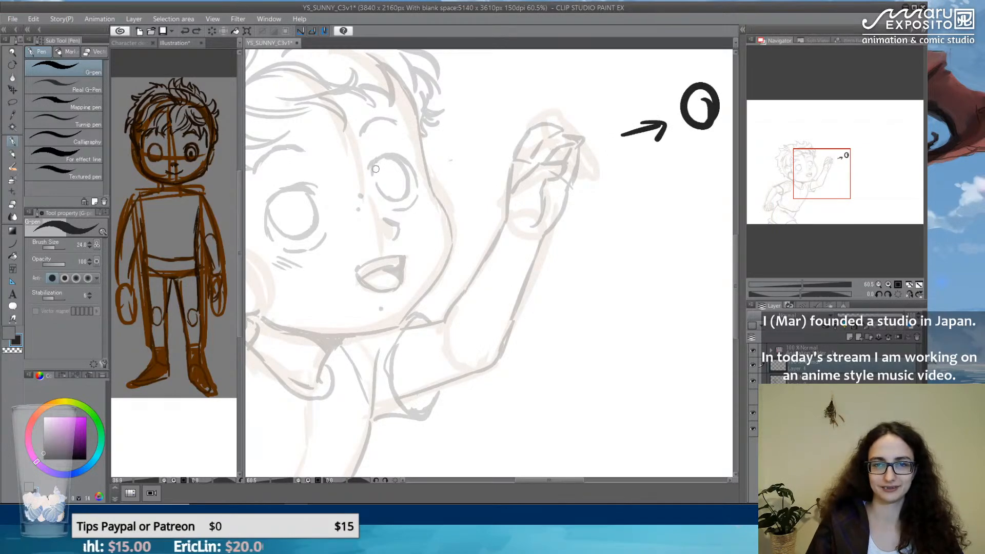
drag(376, 168, 394, 201)
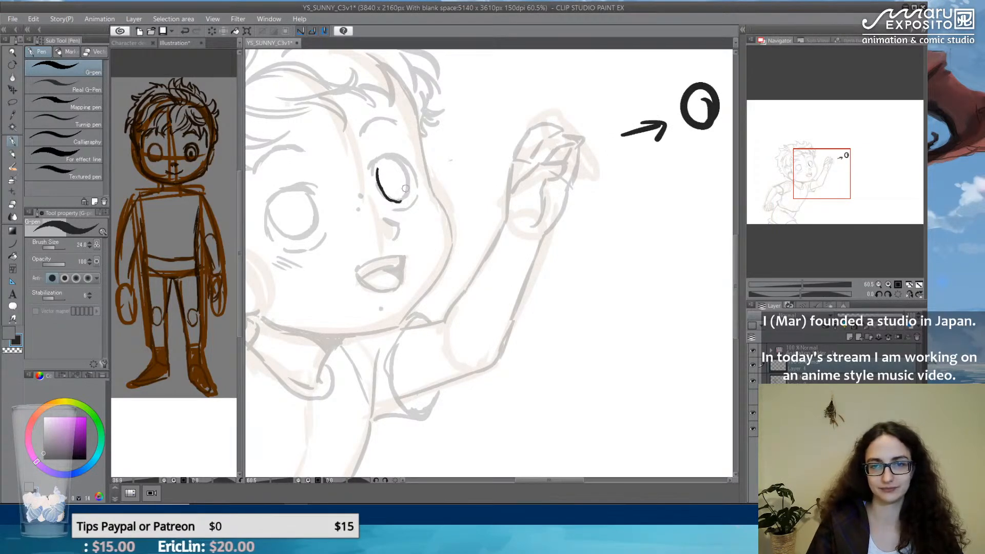
mouse_move(405, 164)
mouse_down()
mouse_move(402, 200)
mouse_move(371, 164)
mouse_move(392, 154)
mouse_up()
mouse_move(272, 200)
mouse_down()
mouse_move(281, 226)
mouse_move(322, 225)
mouse_move(303, 239)
mouse_move(289, 235)
mouse_move(301, 239)
mouse_up()
key(ctrl+z)
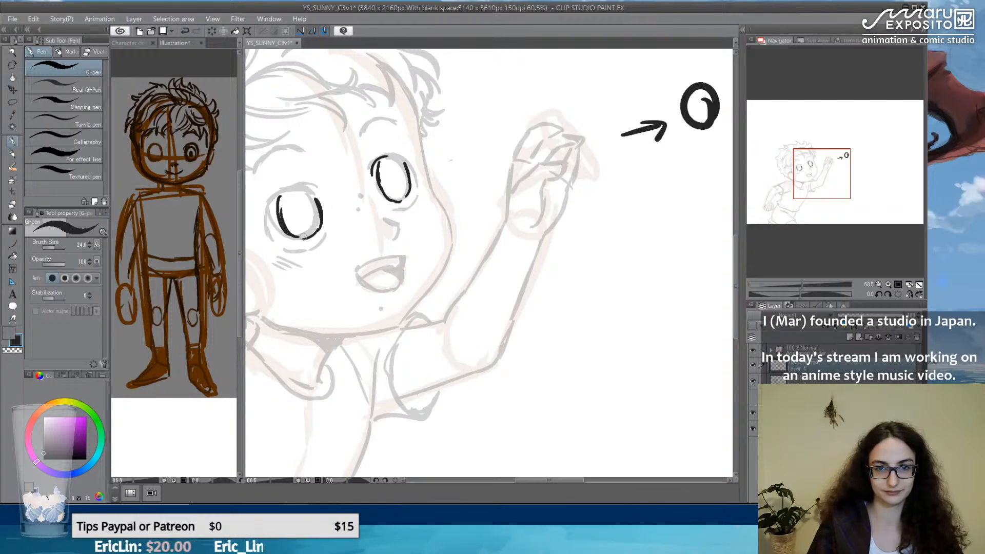
key(ctrl+z)
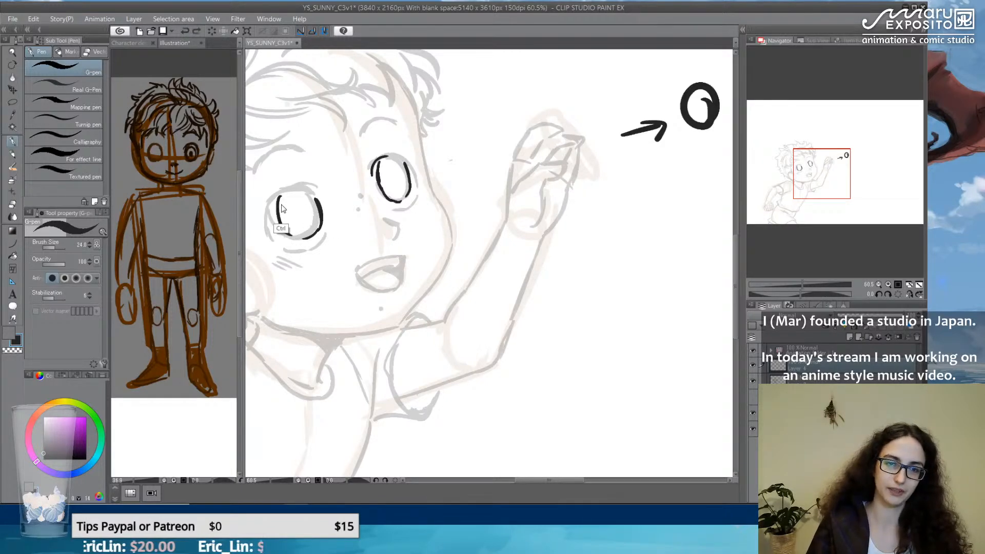
mouse_move(279, 195)
mouse_down()
mouse_move(287, 229)
mouse_move(303, 232)
mouse_up()
key(ctrl+z)
key(ctrl+z)
key(ctrl+z)
key(ctrl+z)
key(ctrl+z)
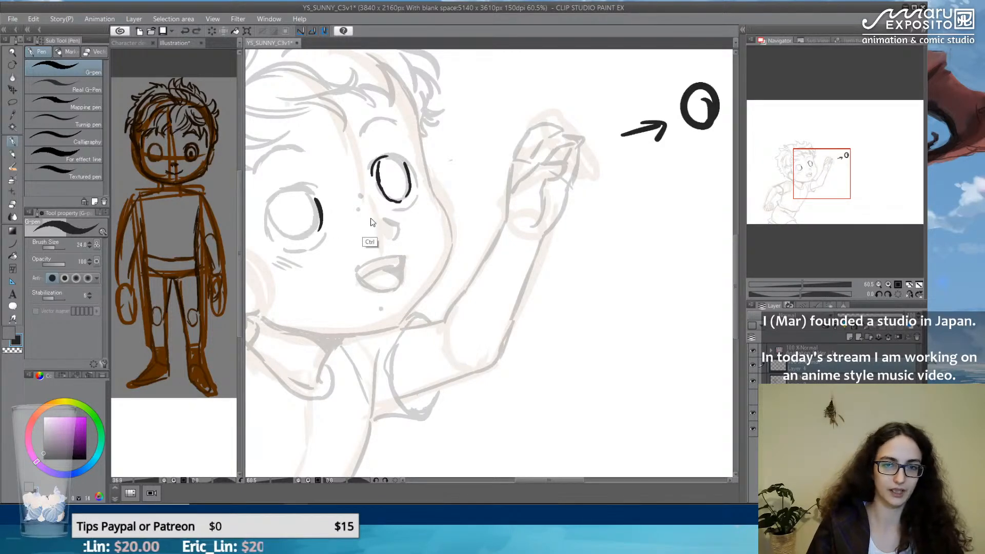
key(ctrl+z)
key(ctrl+z)
key(ctrl+z)
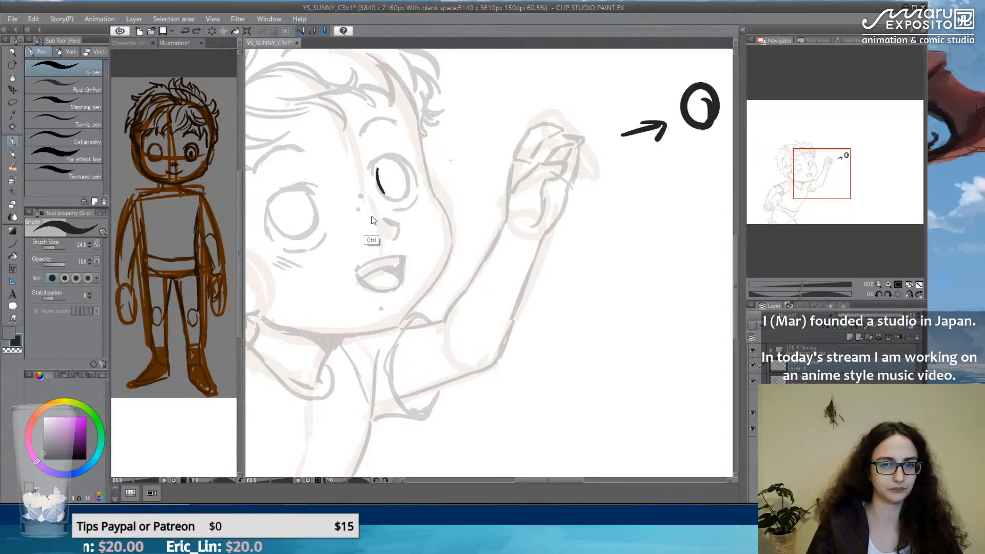
Set the pen size to 15 and ink the outer outline of the eye nearer the raised hand.
text(15)
key(Return)
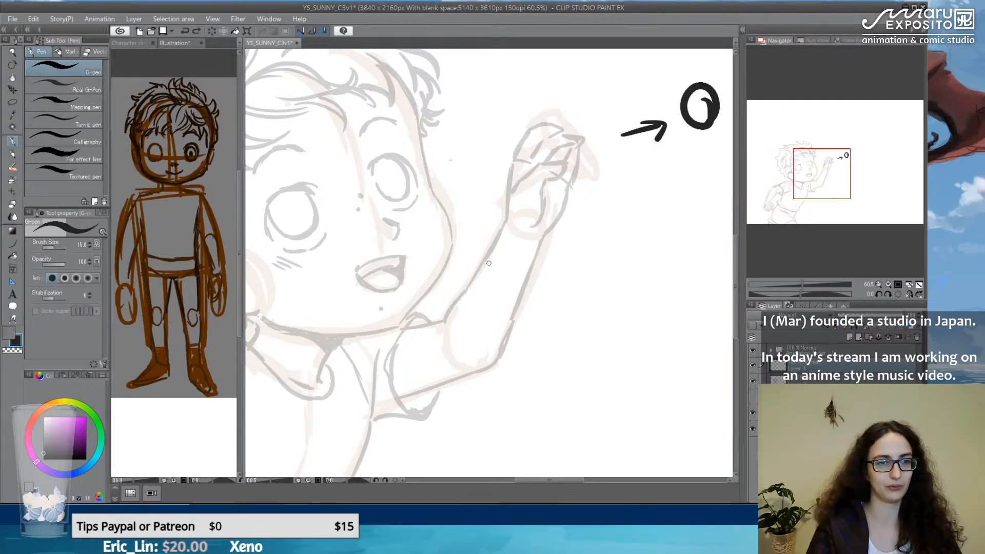
drag(360, 156, 360, 231)
key(ctrl+z)
mouse_move(373, 163)
mouse_down()
mouse_move(372, 185)
mouse_move(379, 156)
mouse_move(415, 170)
mouse_move(415, 195)
mouse_move(392, 210)
mouse_move(415, 197)
mouse_move(389, 207)
mouse_move(504, 207)
mouse_move(484, 200)
mouse_up()
key(ctrl+z)
key(ctrl+z)
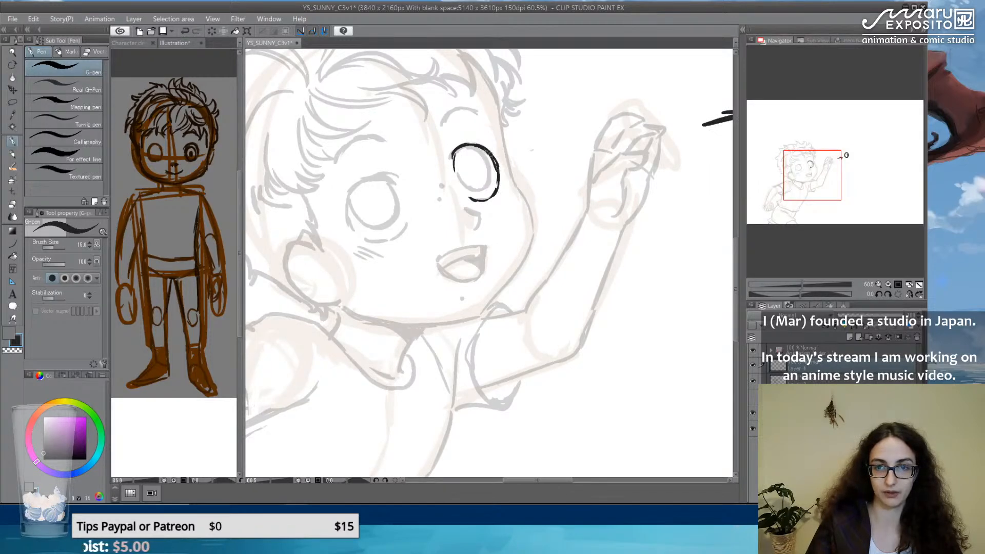
key(e)
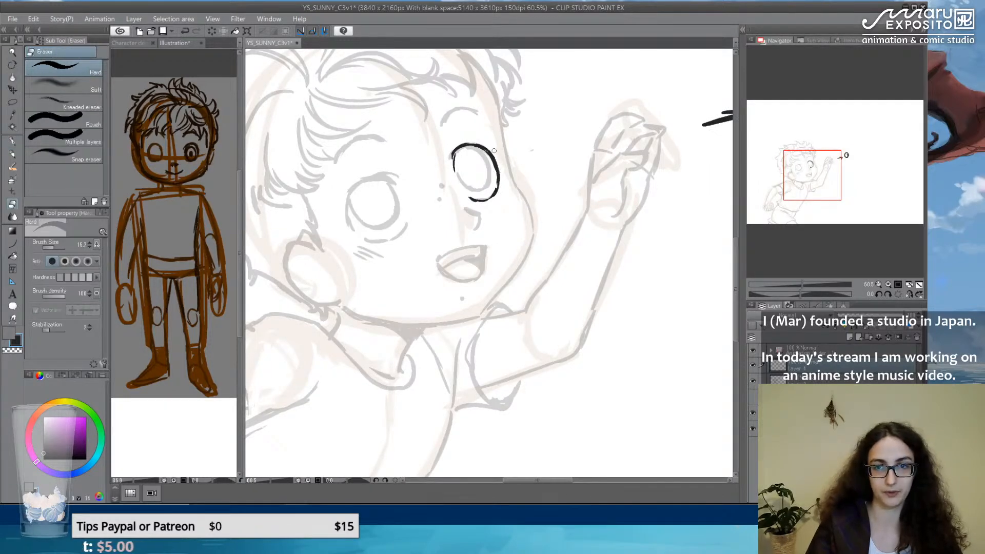
Ink the outer outline of the eye farther from the raised hand and draw its iris with a thickened edge.
click(12, 141)
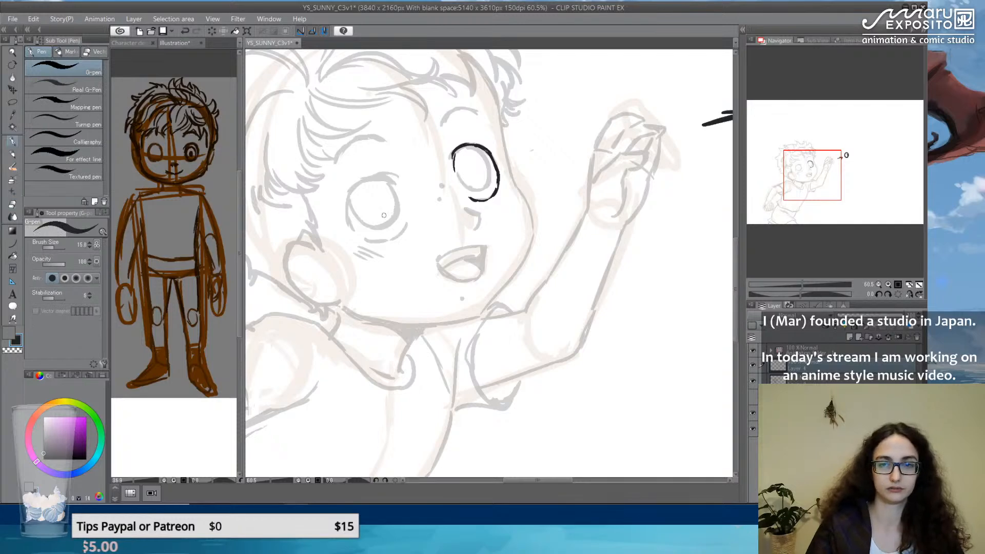
mouse_move(364, 238)
mouse_down()
mouse_move(393, 241)
mouse_move(349, 226)
mouse_move(358, 236)
mouse_up()
key(ctrl+z)
mouse_move(347, 215)
mouse_down()
mouse_move(352, 229)
mouse_move(350, 189)
mouse_move(372, 175)
mouse_move(384, 171)
mouse_move(399, 188)
mouse_move(364, 183)
mouse_up()
mouse_move(455, 164)
mouse_down()
mouse_move(463, 148)
mouse_move(478, 149)
mouse_up()
mouse_move(600, 222)
mouse_down()
mouse_move(453, 241)
mouse_move(544, 235)
mouse_up()
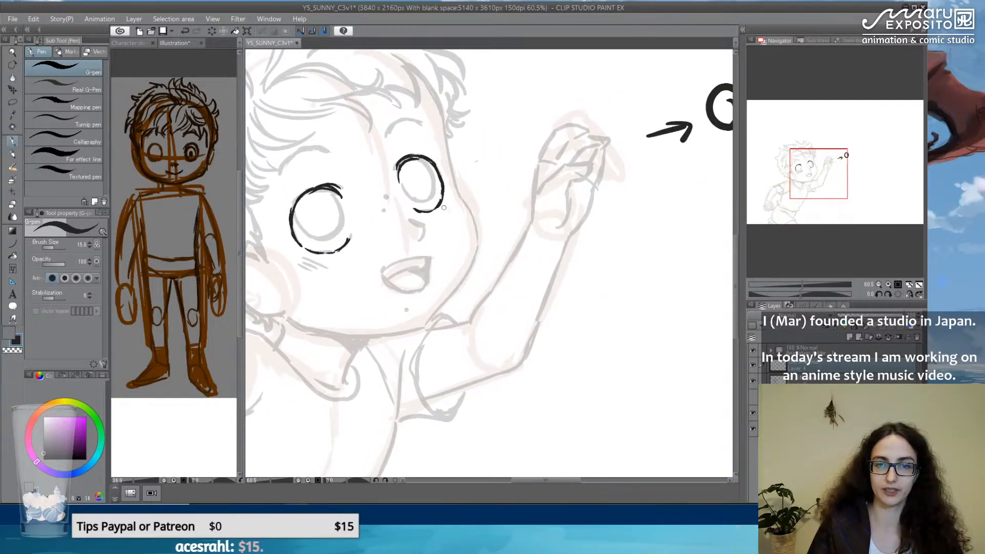
mouse_move(309, 195)
mouse_down()
mouse_move(309, 226)
mouse_move(330, 238)
mouse_move(344, 227)
mouse_move(327, 237)
mouse_up()
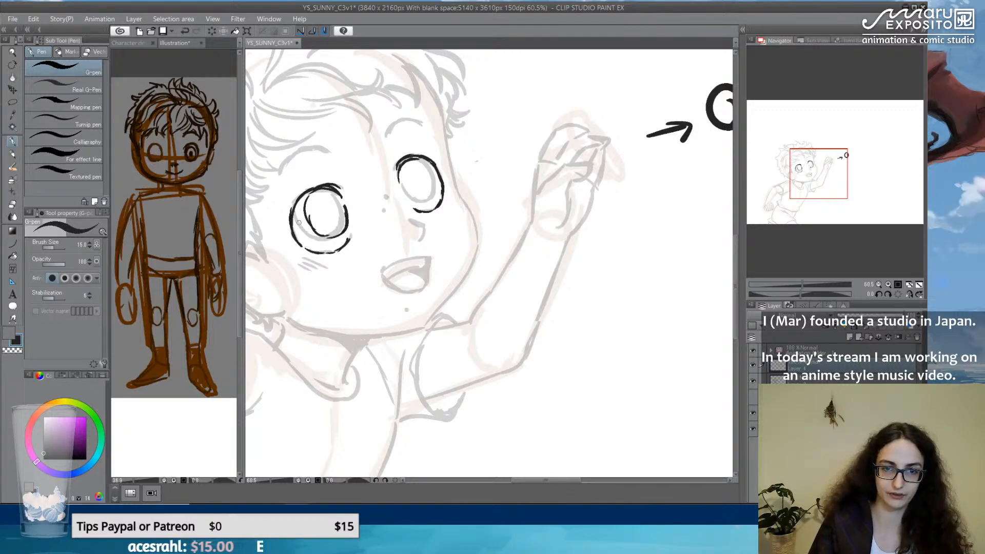
mouse_move(310, 196)
mouse_down()
mouse_move(309, 227)
mouse_move(336, 238)
mouse_up()
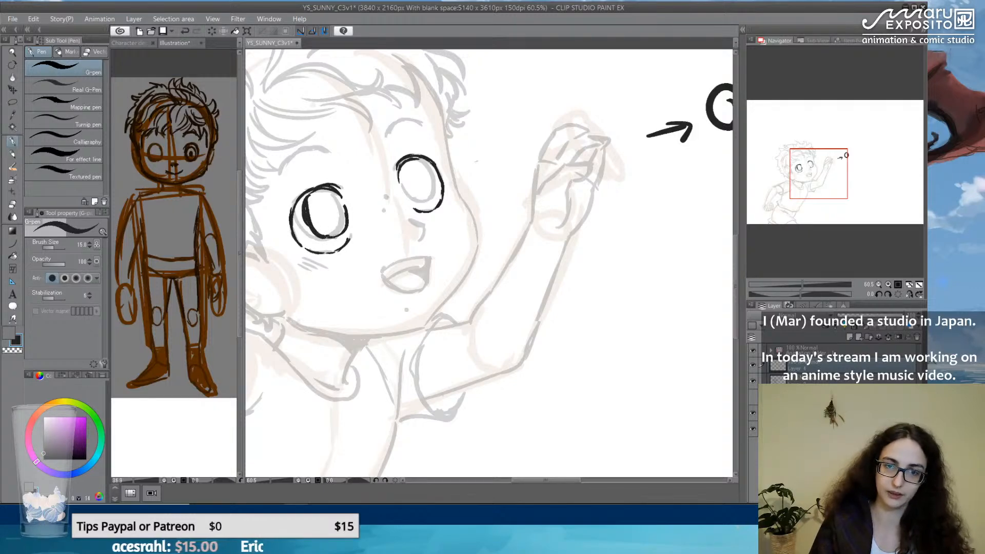
Draw two long diagonal direction arrows across the raised hand, pointing up and away from the boy.
mouse_move(552, 152)
mouse_down()
mouse_move(645, 98)
mouse_move(641, 109)
mouse_up()
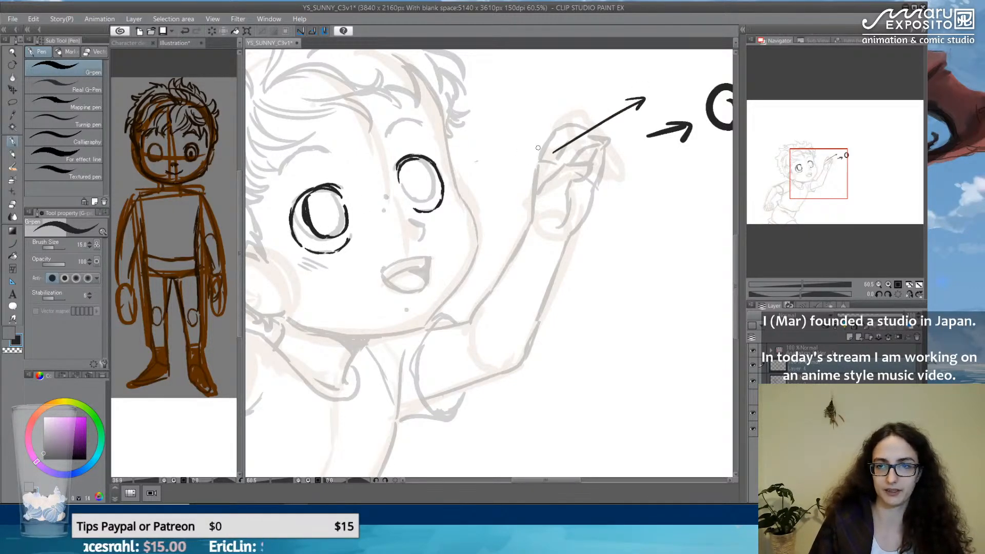
drag(525, 157, 616, 114)
drag(537, 114, 548, 340)
Ink the iris of the eye nearer the raised hand and add solid oval pupils to both eyes.
drag(415, 166, 491, 244)
drag(475, 182, 471, 127)
mouse_move(456, 153)
mouse_down()
mouse_move(471, 127)
mouse_move(489, 159)
mouse_up()
key(ctrl+z)
key(ctrl+z)
drag(594, 350, 548, 118)
mouse_move(454, 280)
mouse_down()
mouse_move(360, 206)
mouse_move(397, 222)
mouse_move(391, 203)
mouse_move(409, 216)
mouse_move(416, 188)
mouse_move(415, 214)
mouse_move(402, 201)
mouse_up()
drag(304, 224, 308, 231)
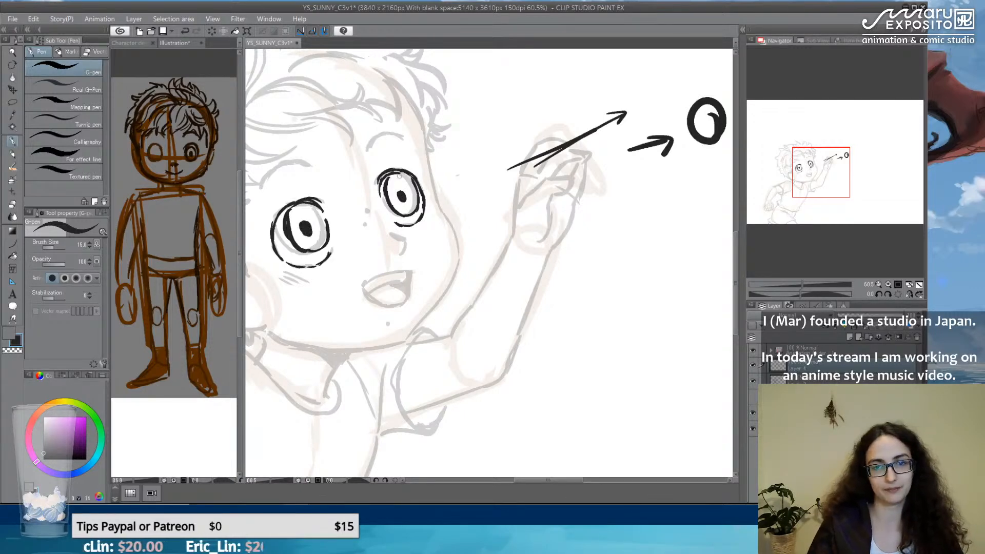
Lasso around both eyes and remove the grey rough sketch beneath the inked outlines.
mouse_move(545, 298)
mouse_down()
mouse_move(642, 321)
mouse_move(606, 277)
mouse_up()
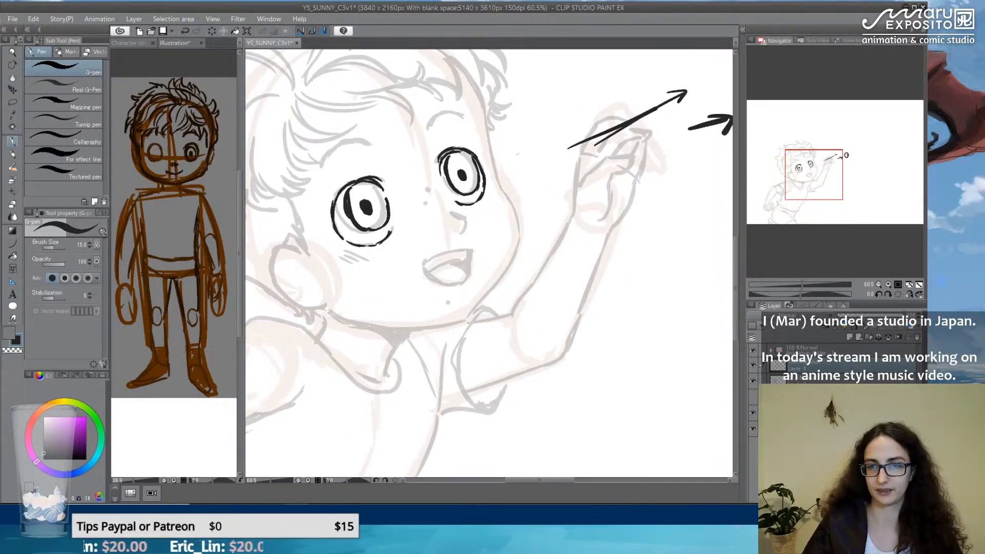
click(12, 204)
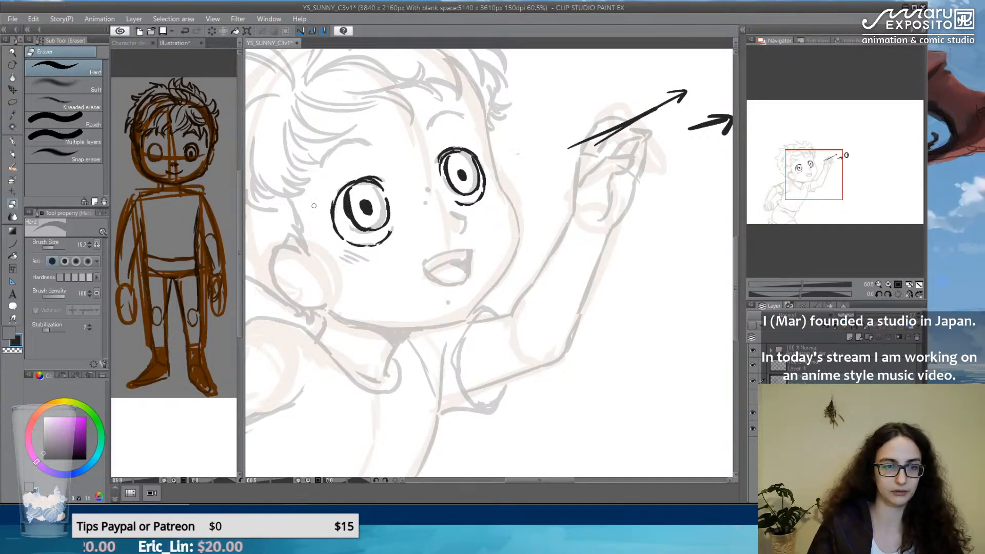
click(15, 102)
mouse_move(382, 249)
mouse_down()
mouse_move(335, 243)
mouse_move(336, 177)
mouse_move(419, 150)
mouse_move(391, 251)
mouse_up()
mouse_move(450, 142)
mouse_down()
mouse_move(435, 148)
mouse_move(439, 184)
mouse_move(465, 210)
mouse_move(493, 164)
mouse_move(452, 141)
mouse_up()
key(ctrl+d)
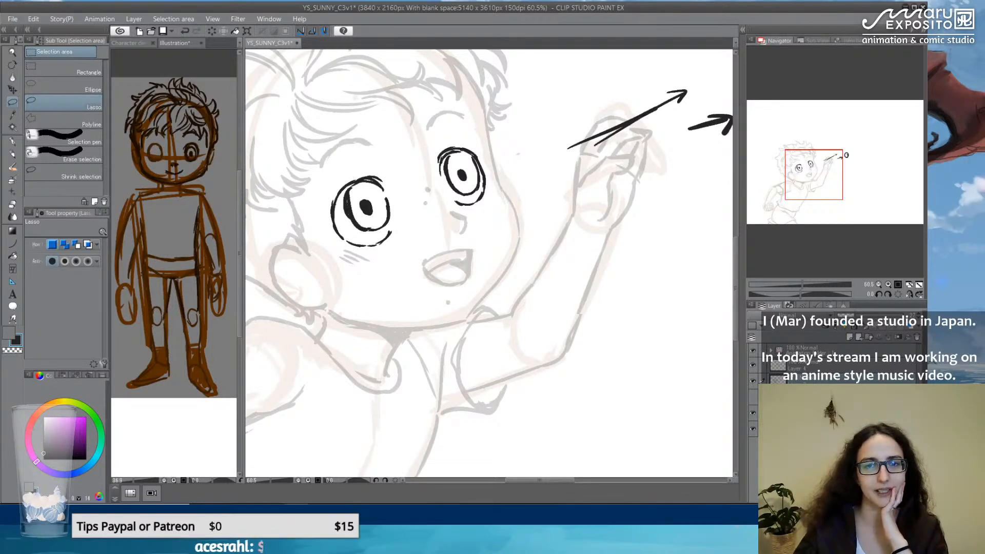
Lower the opacity of the inked eyes layer to a faint guide and add a new layer for a redraw.
scroll(389, 199, down, 4)
scroll(391, 197, down, 1)
scroll(405, 205, up, 4)
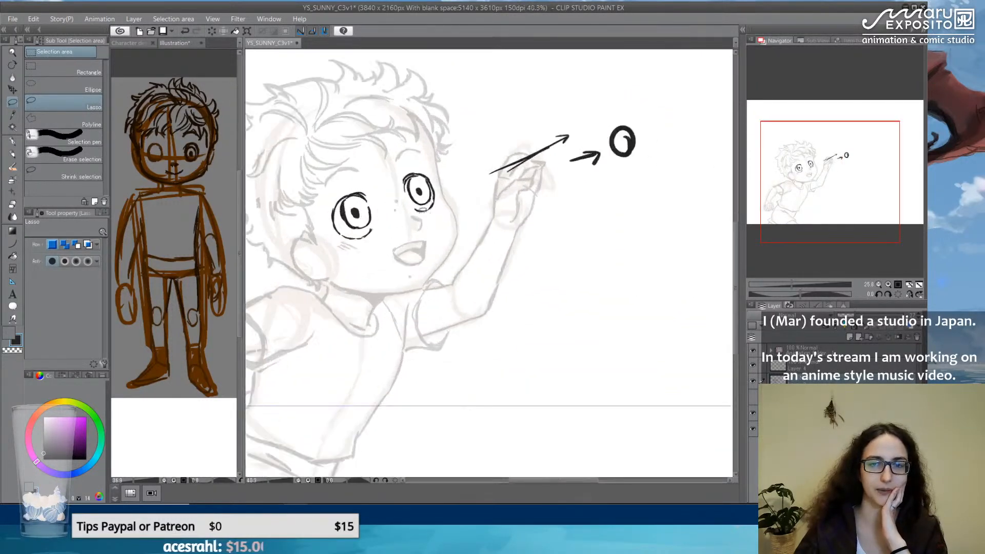
scroll(416, 208, down, 3)
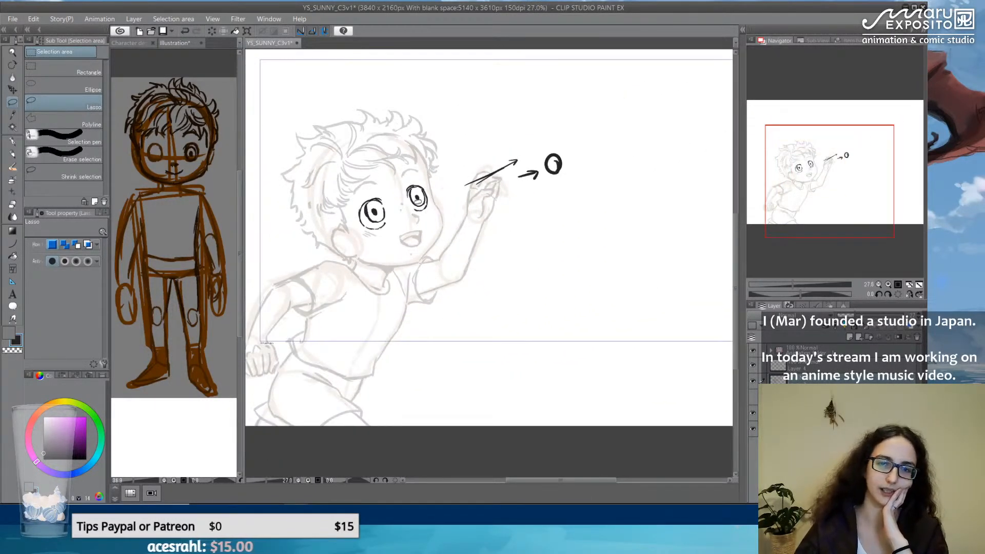
scroll(418, 204, up, 3)
scroll(419, 204, up, 1)
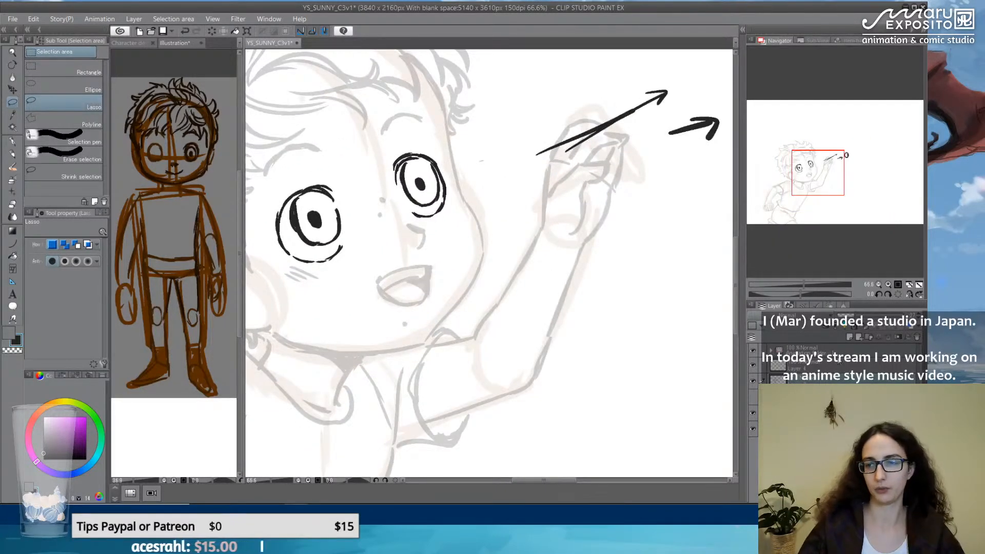
drag(865, 316, 857, 316)
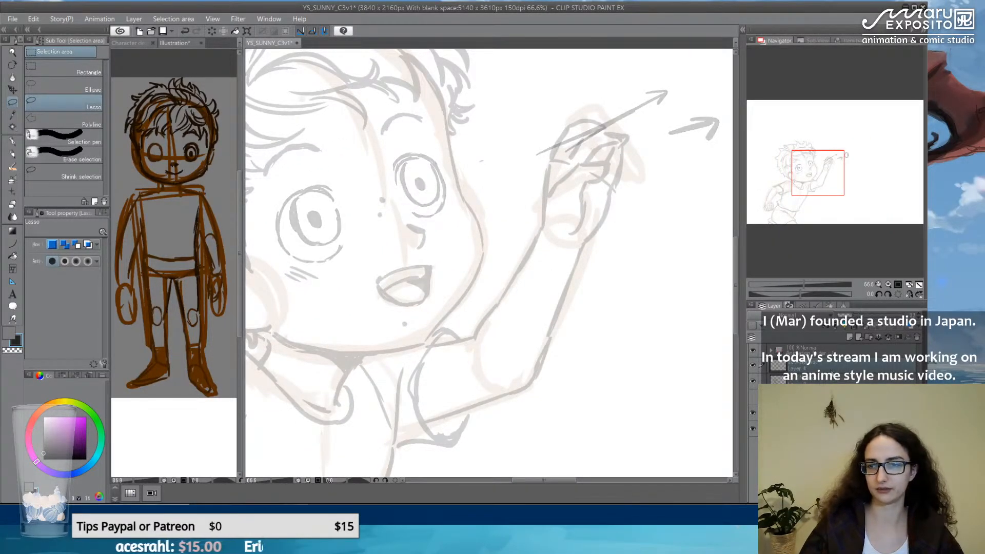
click(853, 342)
Ink a bold outer outline over the eye nearer the raised hand and trim its lower end.
key(p)
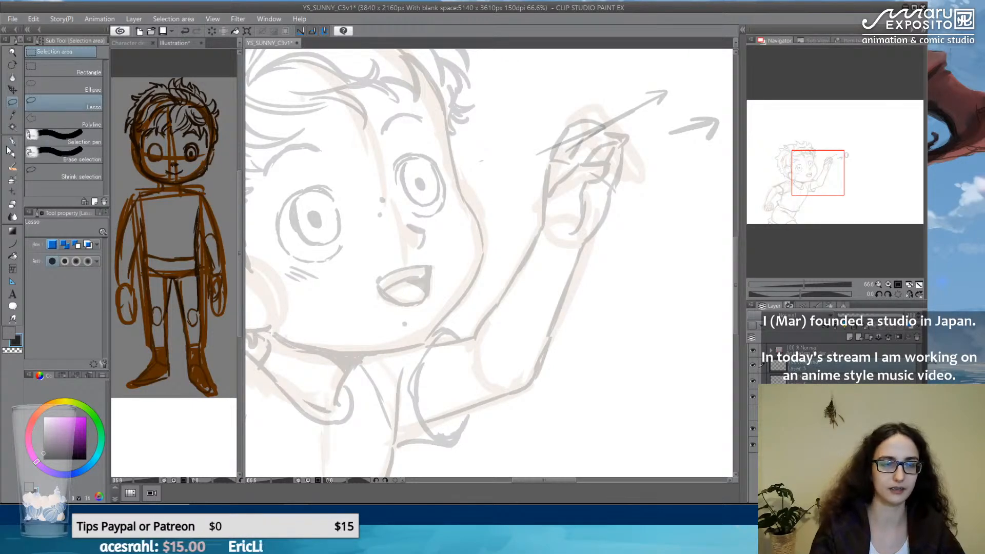
drag(416, 218, 448, 204)
mouse_move(432, 164)
mouse_down()
mouse_move(447, 208)
mouse_move(396, 183)
mouse_move(415, 158)
mouse_move(430, 163)
mouse_move(445, 191)
mouse_up()
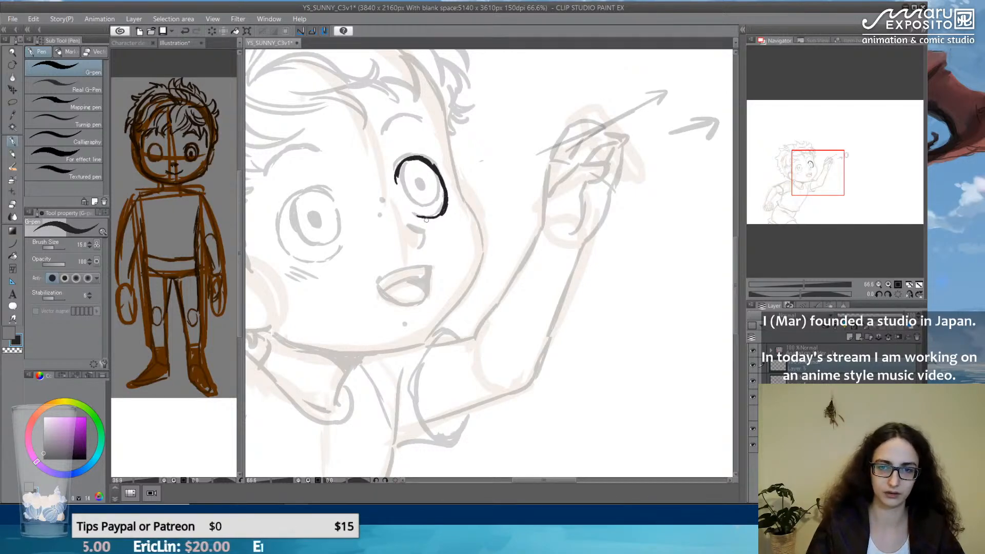
key(e)
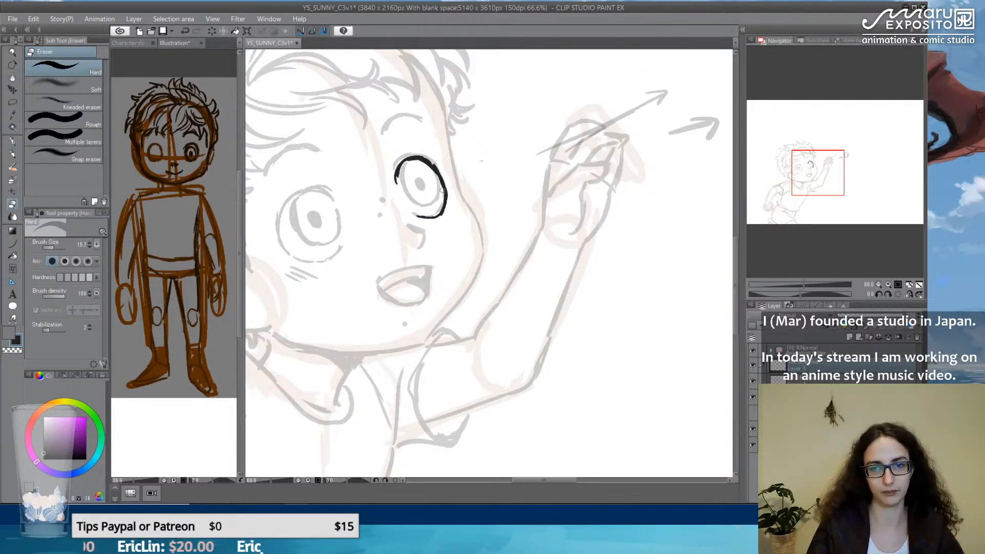
click(12, 141)
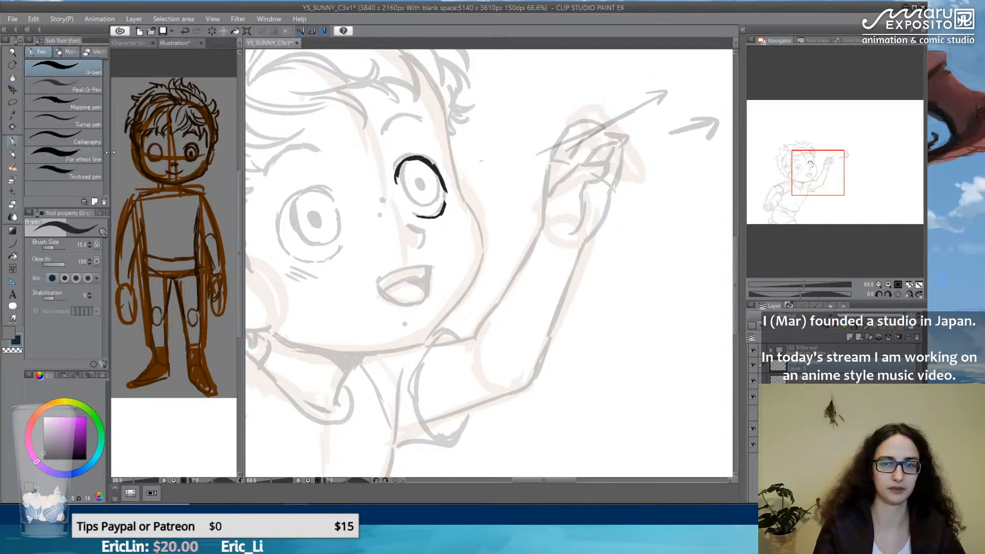
Draw the iris and a solid pupil inside the eye nearer the raised hand, undoing the unwanted strokes.
mouse_move(417, 202)
mouse_down()
mouse_move(445, 211)
mouse_move(435, 205)
mouse_up()
key(ctrl+z)
key(ctrl+z)
mouse_move(407, 162)
mouse_down()
mouse_move(401, 179)
mouse_move(413, 204)
mouse_move(422, 207)
mouse_move(416, 182)
mouse_move(425, 194)
mouse_up()
key(ctrl+z)
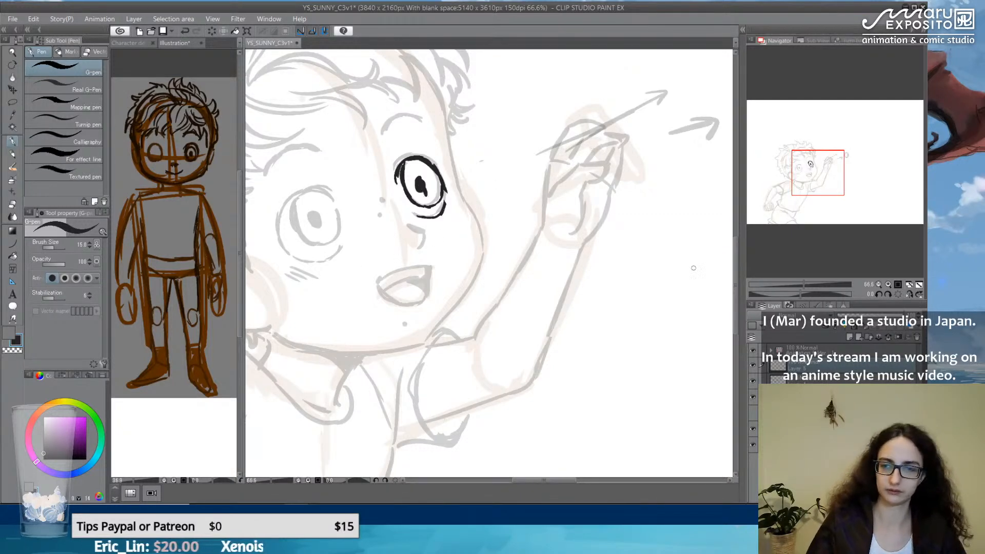
Erase excess ink around the outline and iris of the redrawn eye and re-ink its lower edge.
key(e)
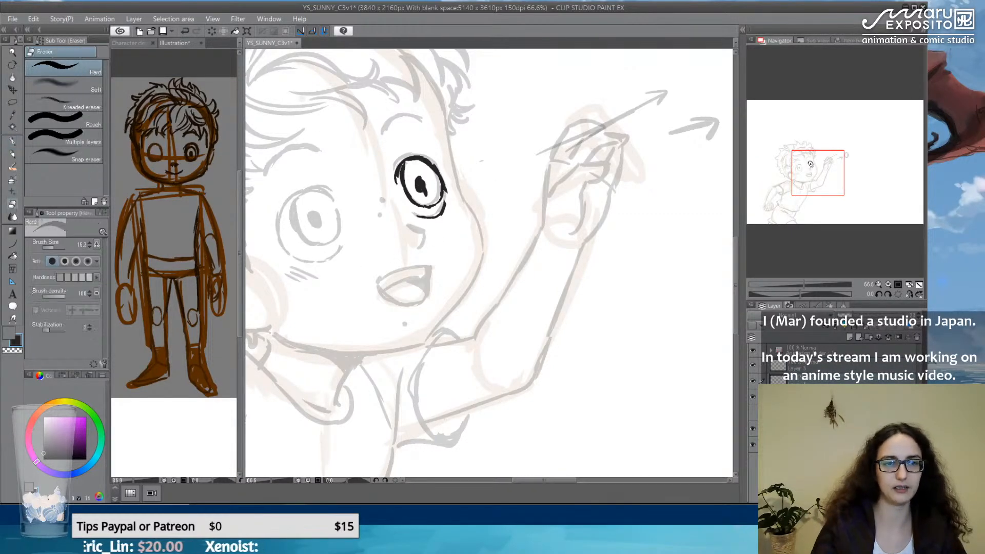
drag(395, 162, 410, 151)
drag(414, 203, 438, 208)
drag(433, 159, 444, 199)
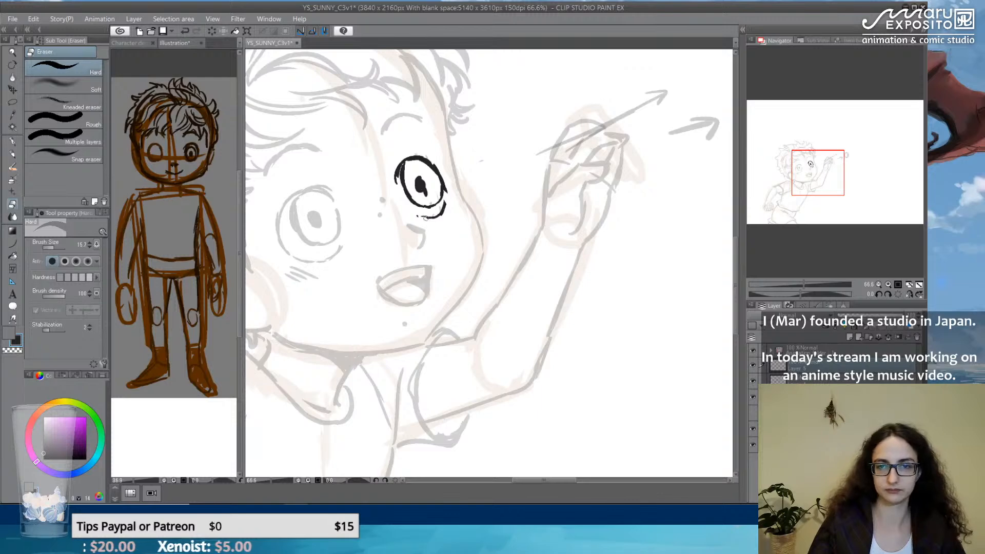
click(12, 140)
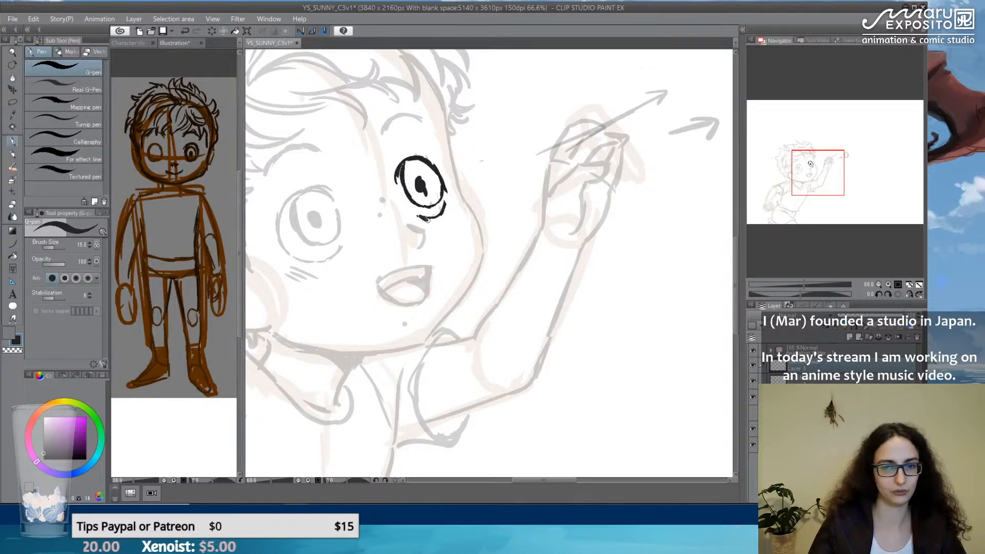
drag(430, 219, 440, 219)
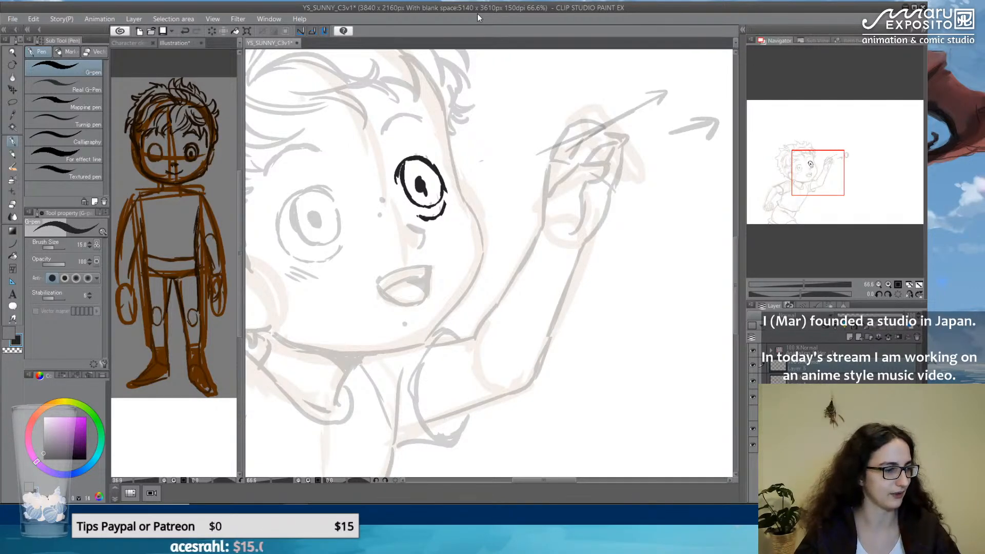
Clean up the pupil of the redrawn eye into a smooth oval with the eraser.
scroll(460, 111, down, 4)
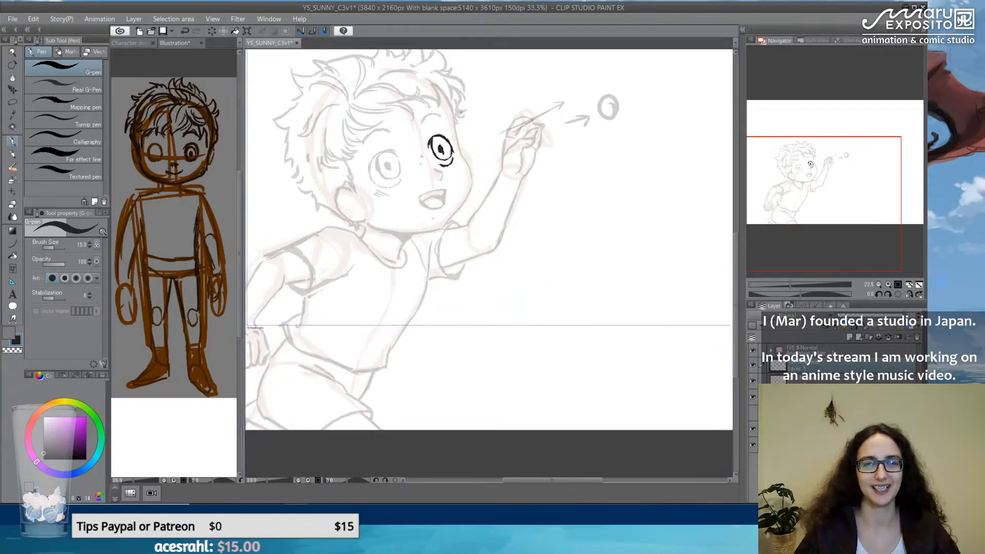
scroll(429, 138, up, 4)
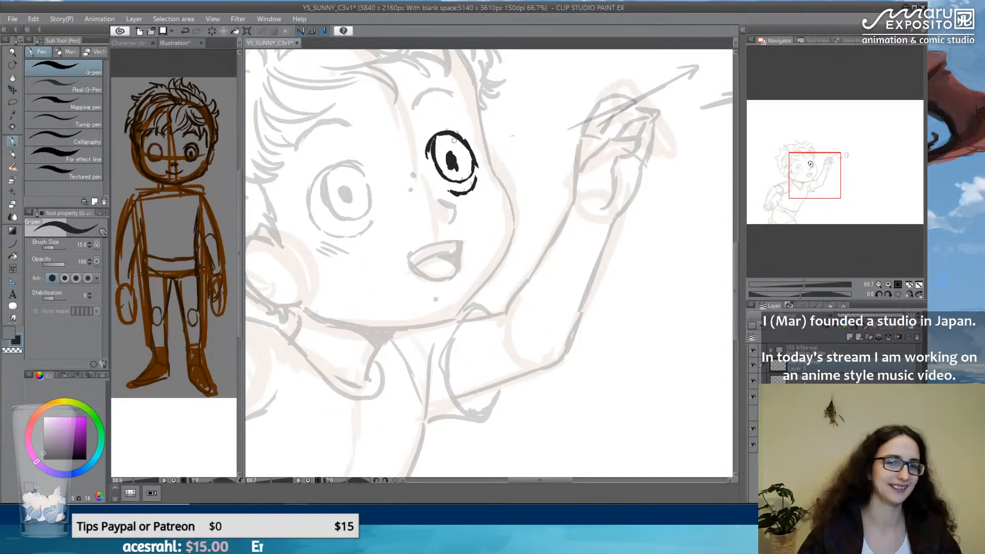
key(e)
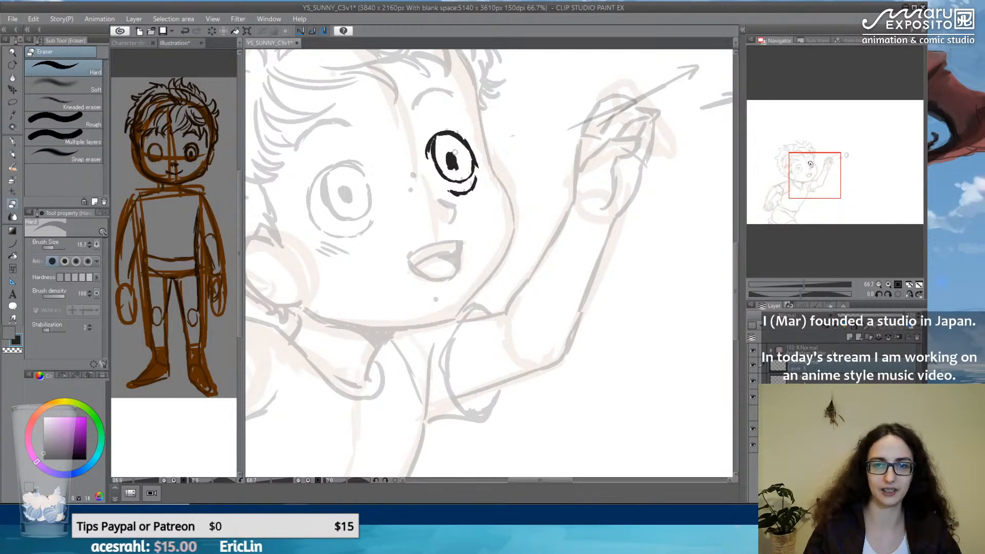
click(12, 140)
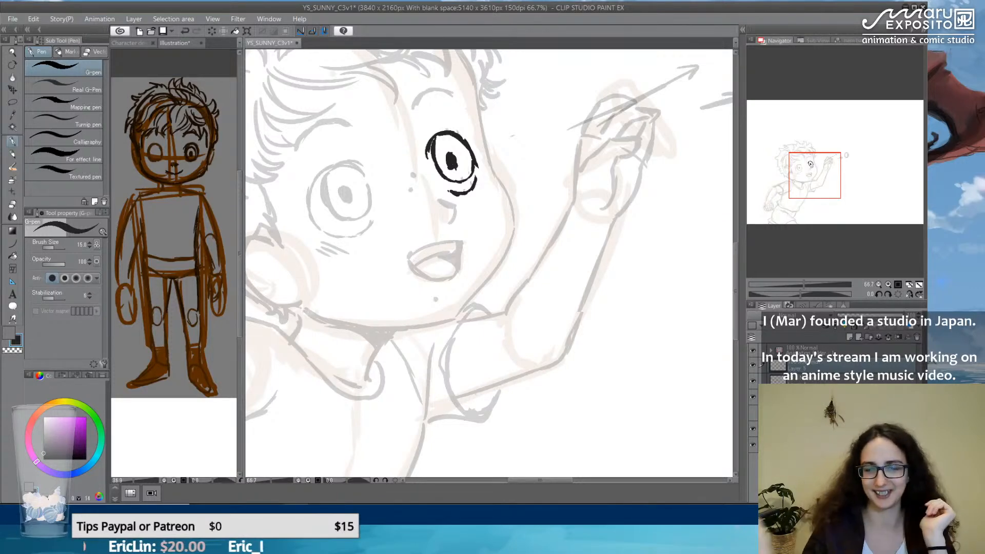
Restore the body line art and the eye drawing to full dark strength.
scroll(540, 235, down, 5)
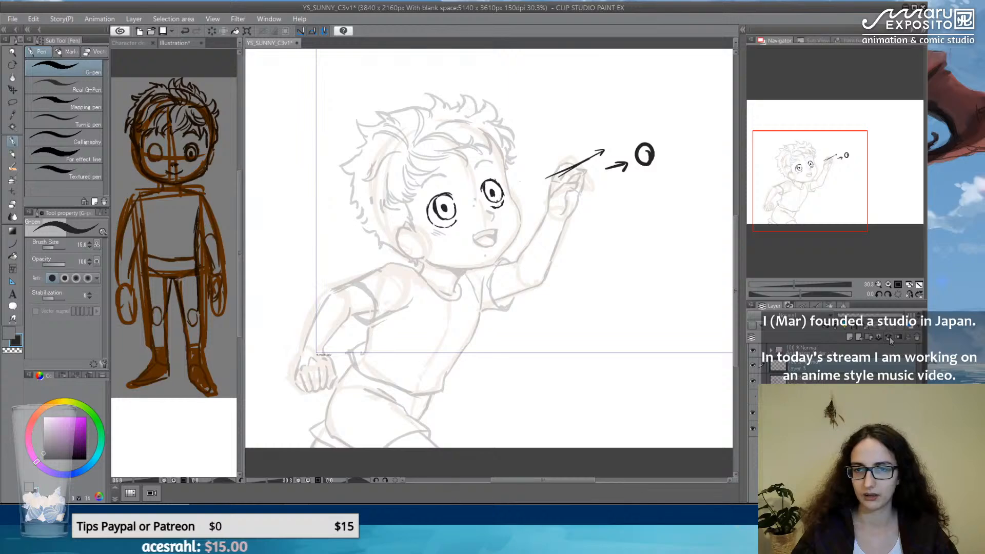
click(753, 366)
click(753, 366)
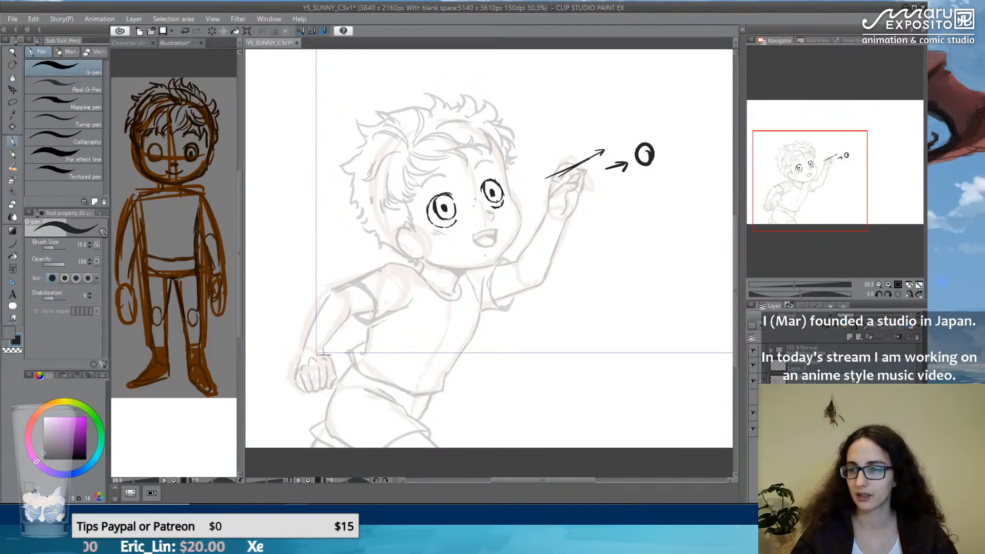
click(880, 331)
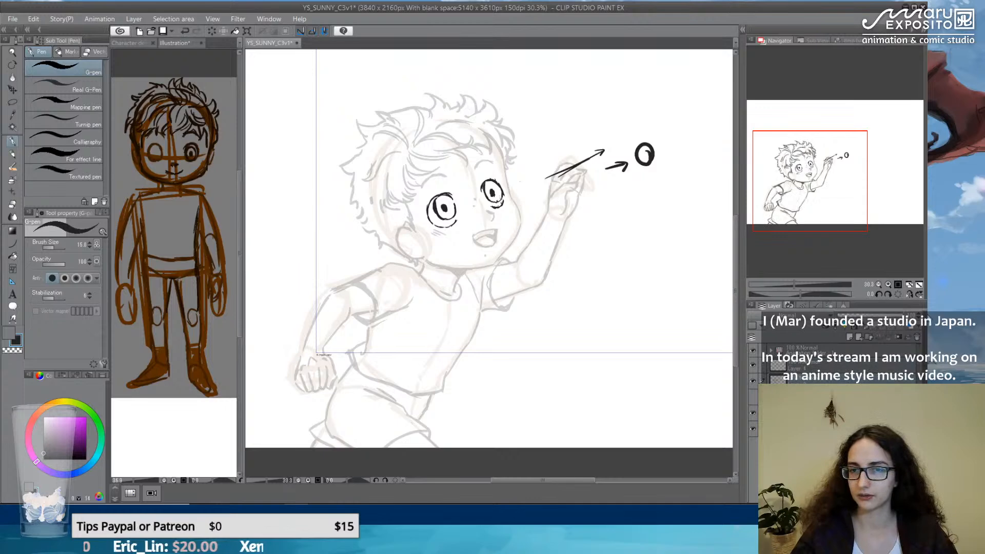
click(880, 330)
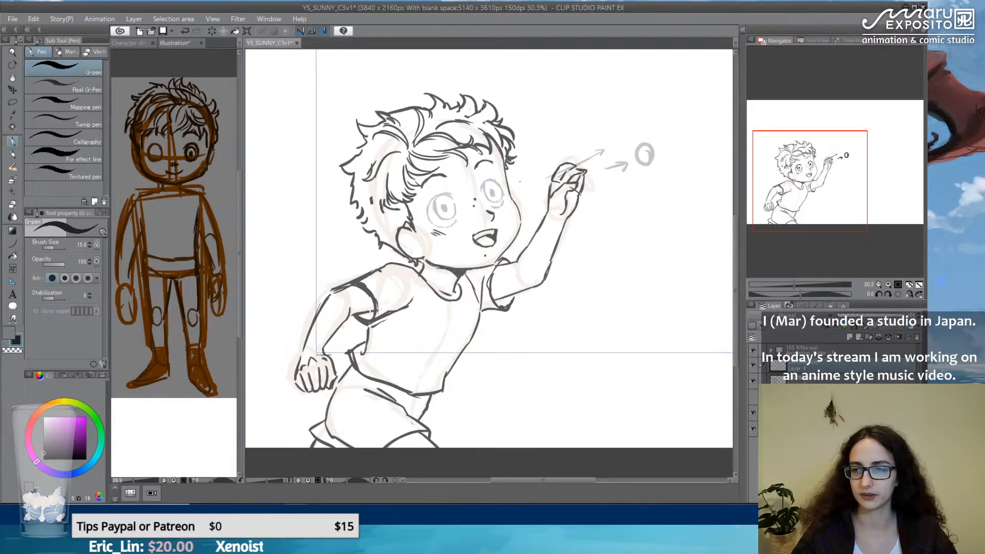
drag(855, 315, 904, 316)
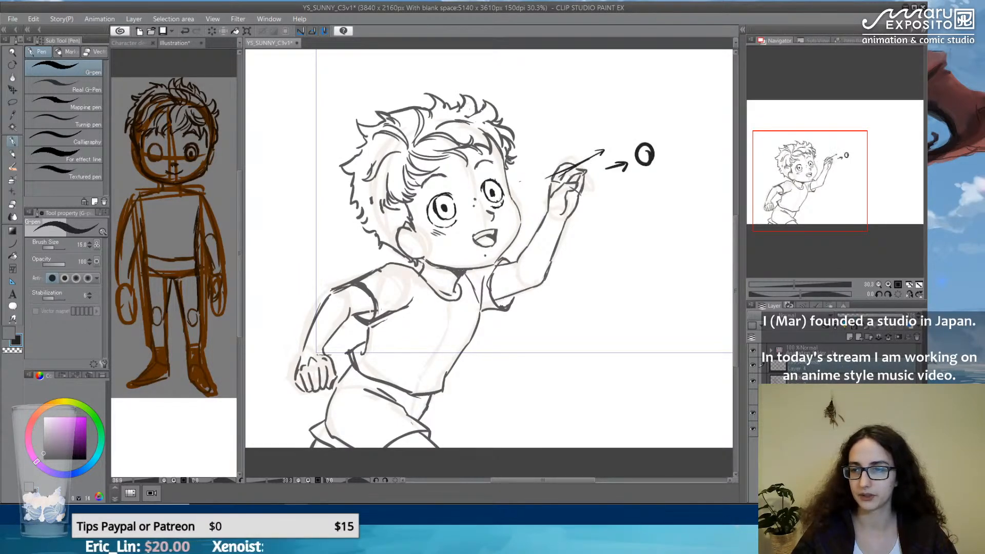
Check the line art by hiding and showing its layer, and lower the opacity of body, eyes and arrows together.
click(752, 365)
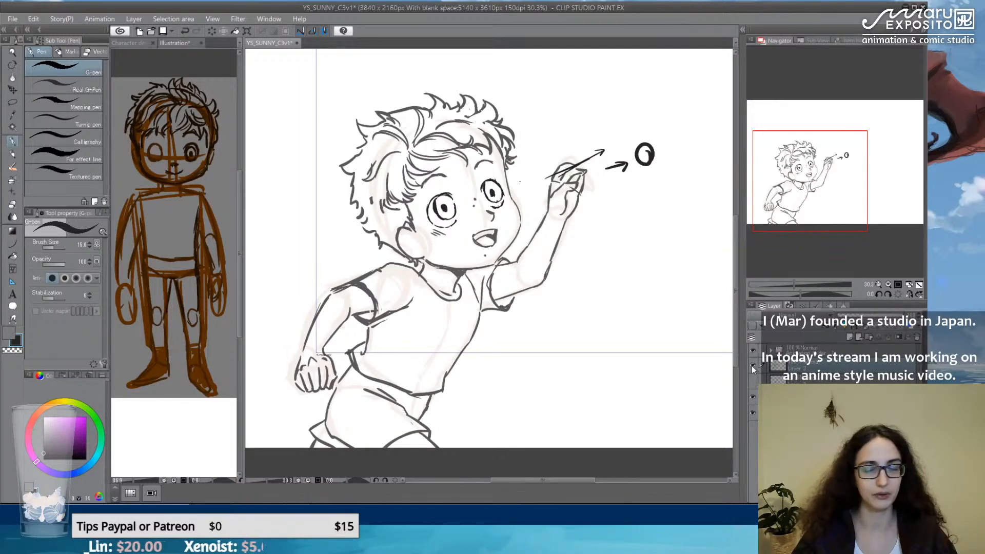
click(752, 365)
click(752, 365)
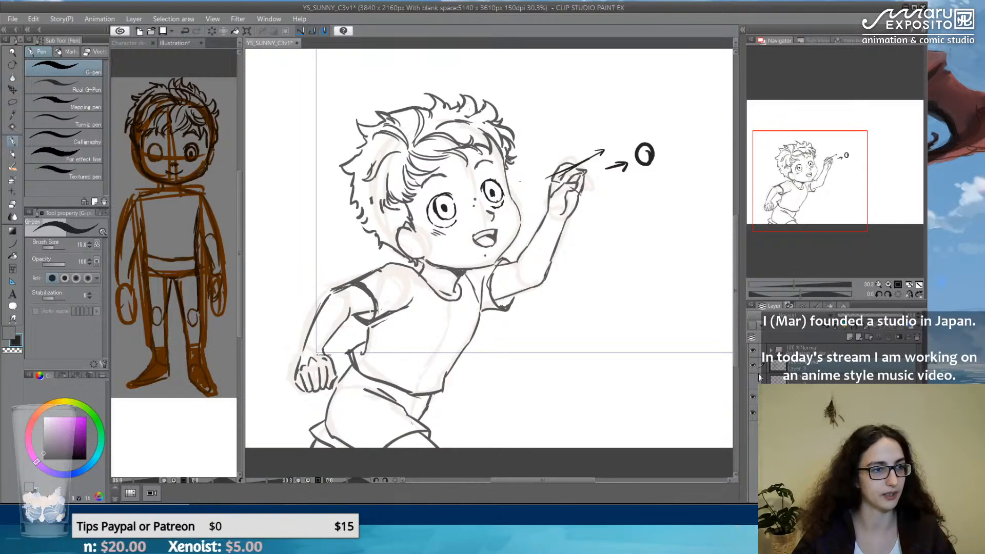
click(876, 316)
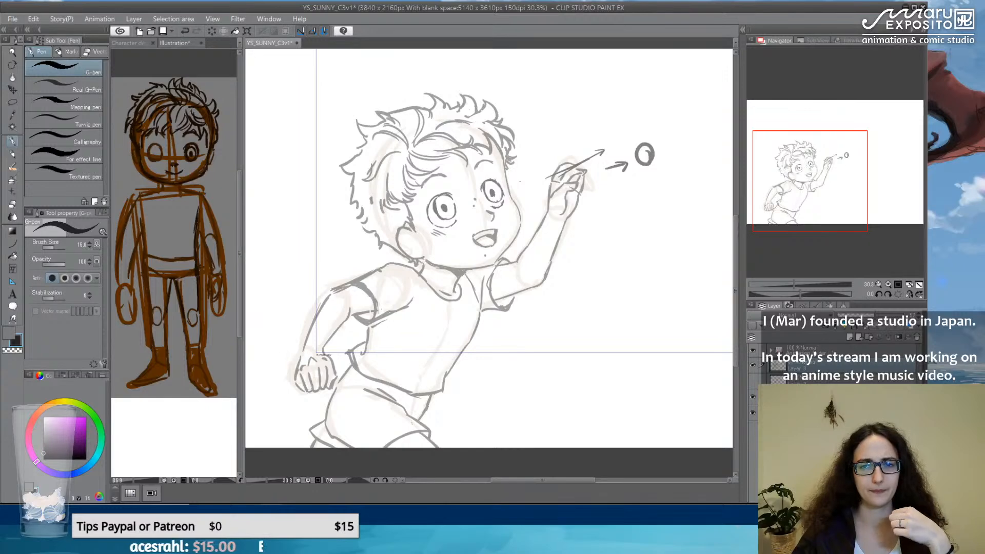
Examine the faded line art of the whole figure, comparing it with the layer hidden and shown.
scroll(442, 199, down, 4)
scroll(430, 184, up, 4)
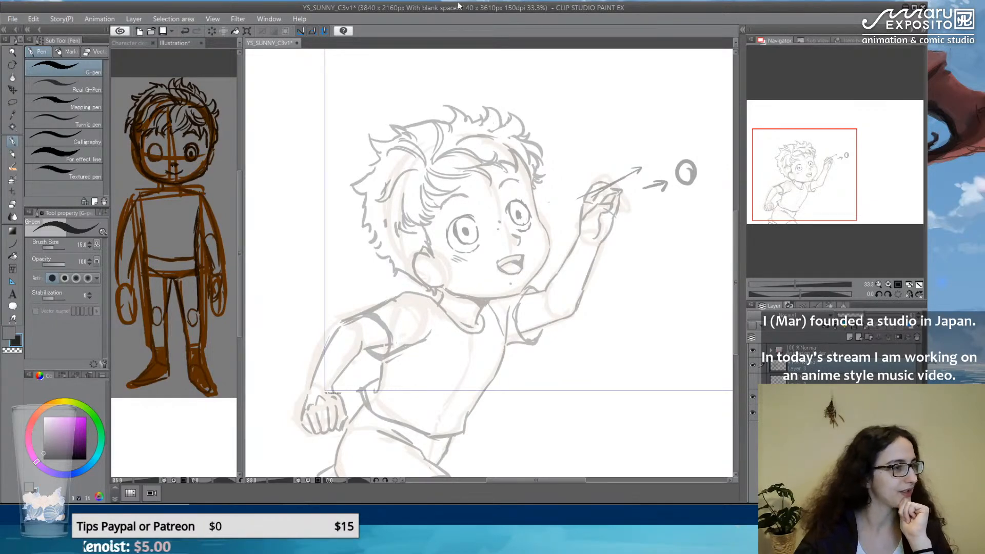
scroll(589, 195, down, 3)
scroll(627, 292, up, 3)
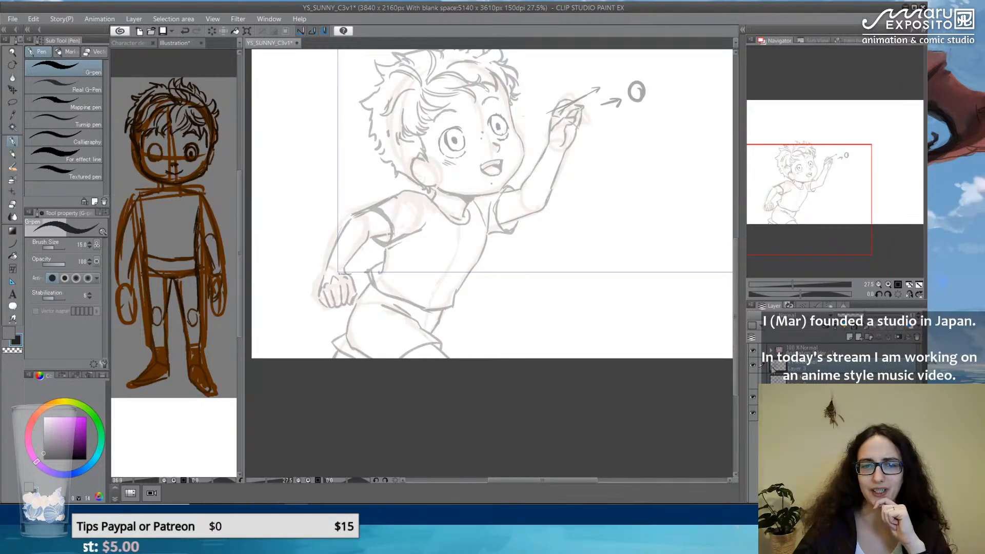
click(16, 102)
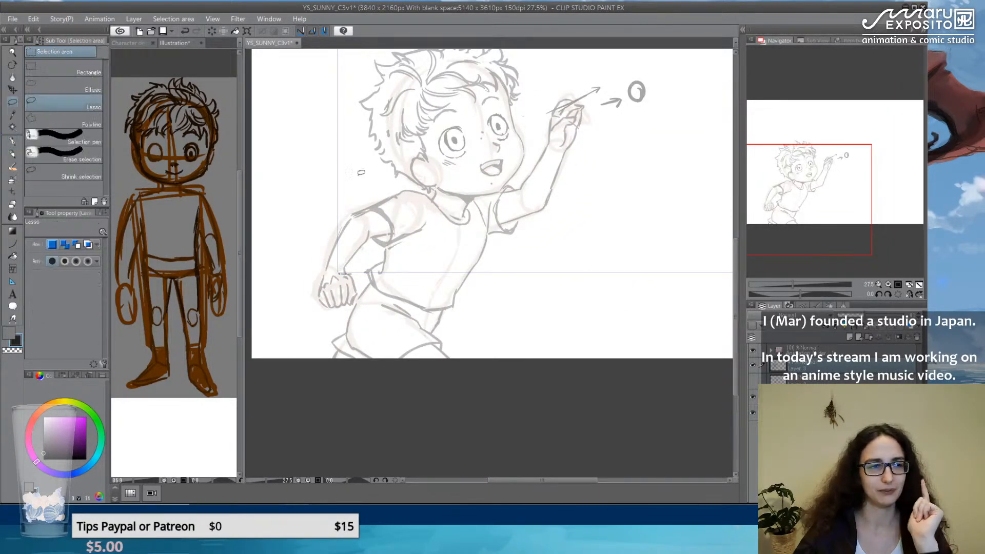
drag(562, 149, 563, 204)
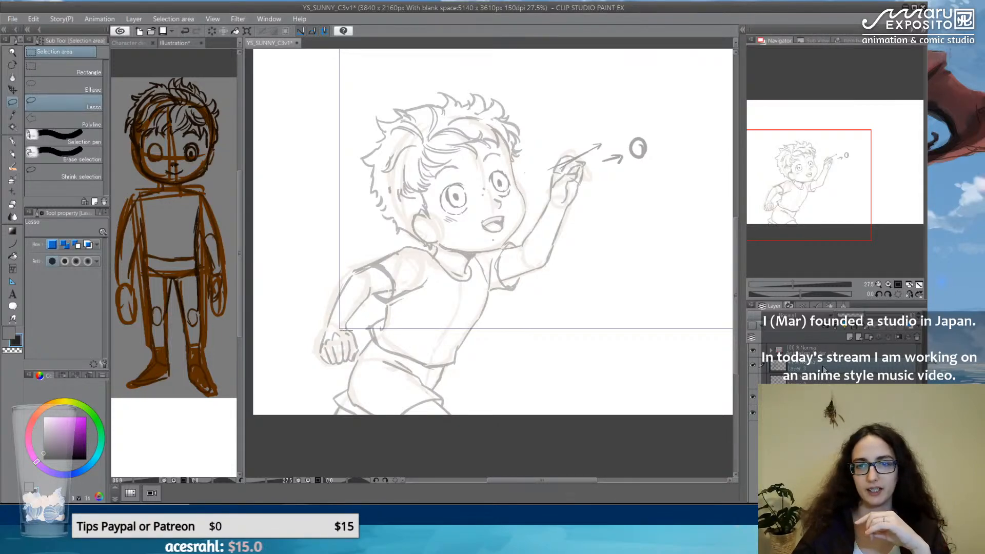
click(753, 363)
click(752, 363)
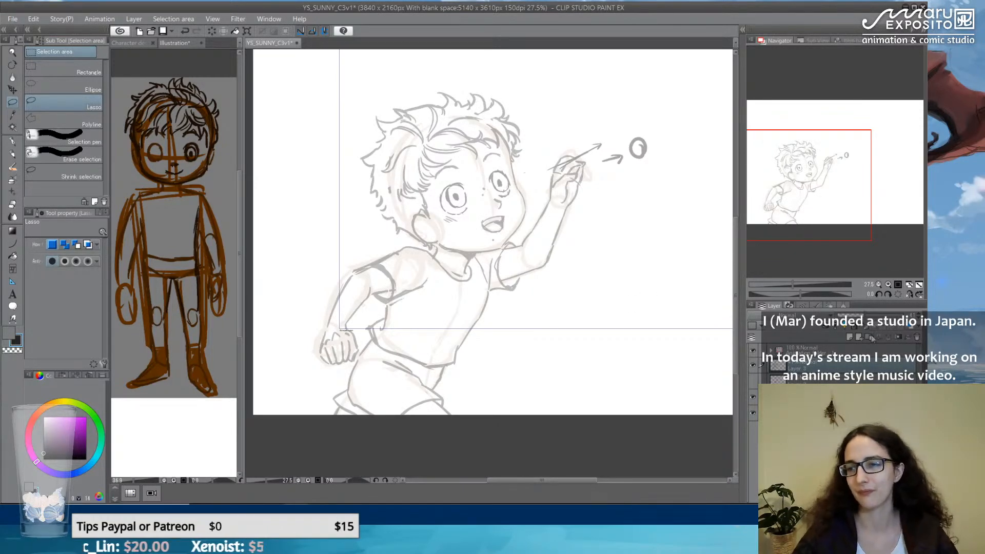
Flip the canvas view horizontally and centre the mirrored boy to check the drawing's balance.
click(909, 294)
drag(677, 211, 549, 221)
key(ctrl+z)
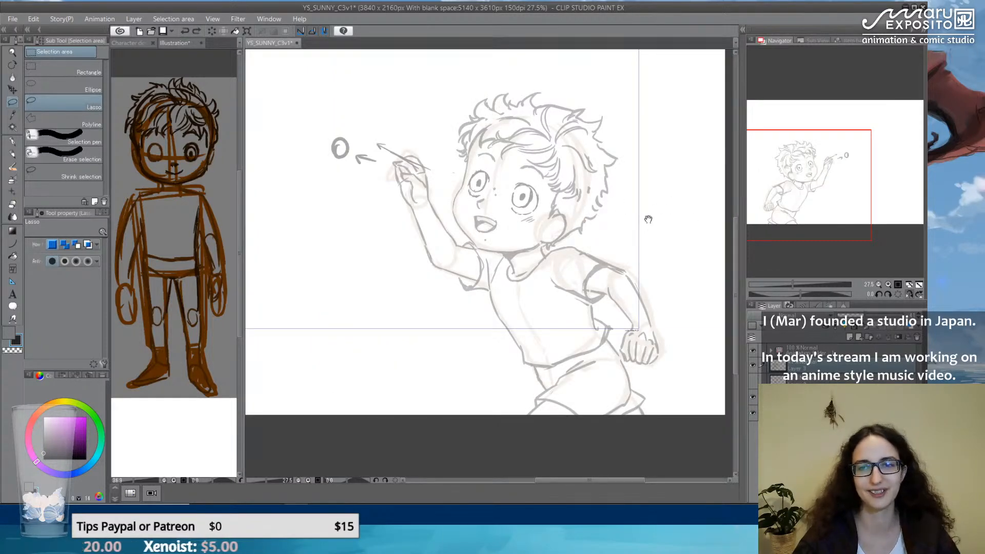
drag(646, 220, 550, 221)
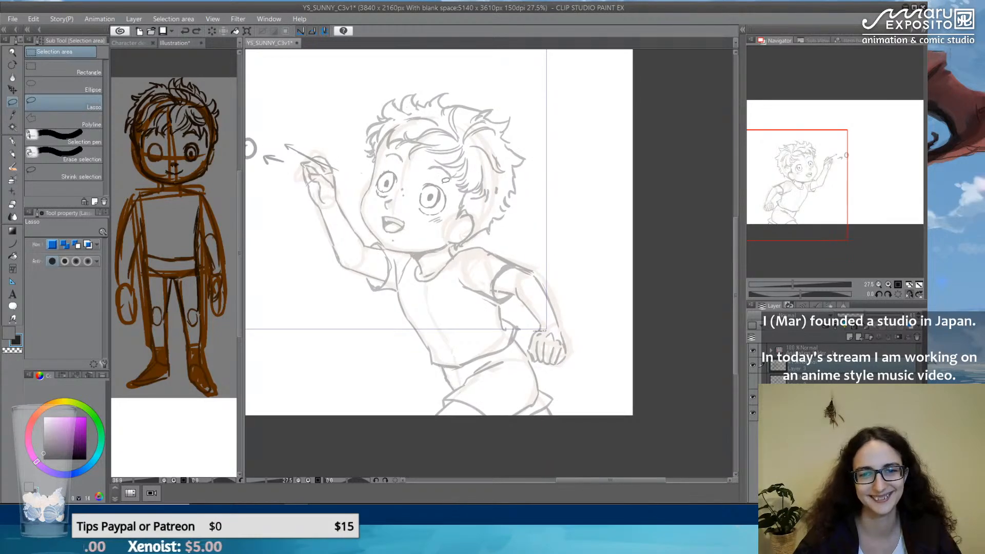
scroll(402, 150, up, 4)
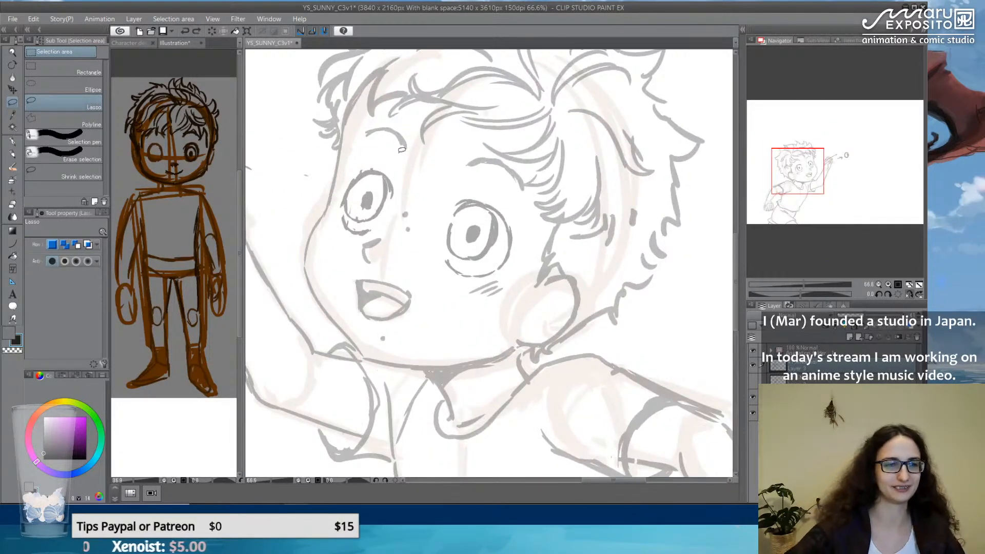
drag(576, 145, 590, 230)
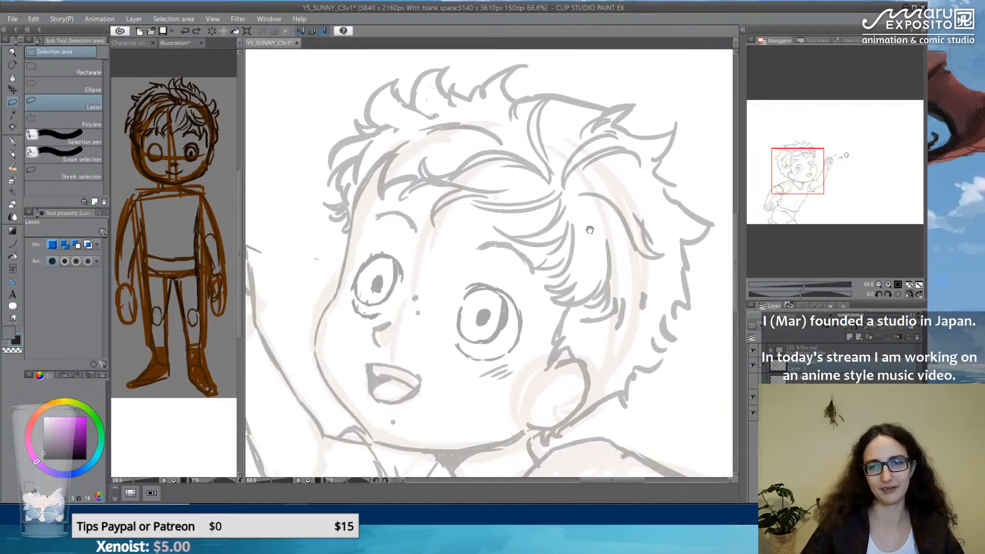
scroll(588, 231, down, 2)
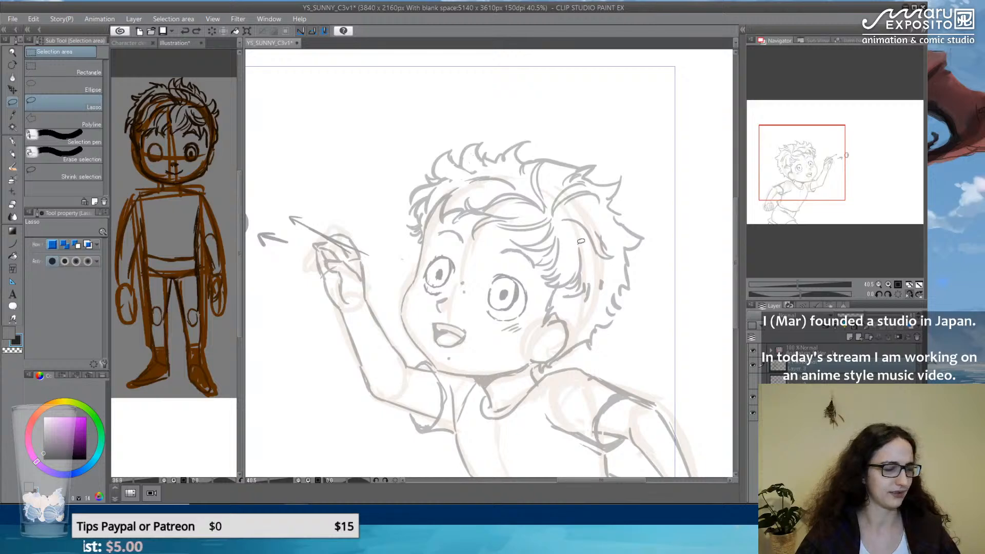
scroll(581, 241, down, 2)
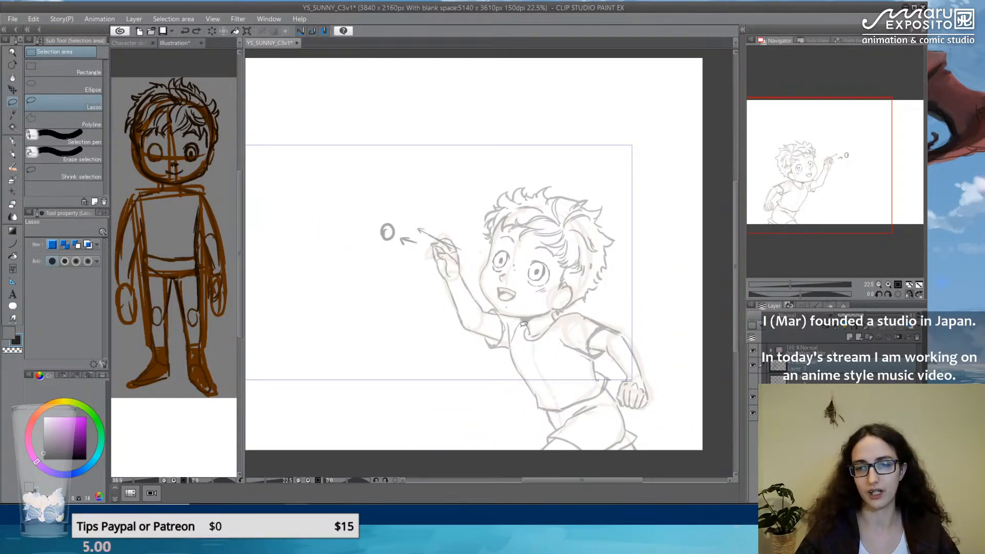
Select the boy's body, arms and arrows below the head with the lasso, shrink them slightly and nudge them sideways.
click(777, 378)
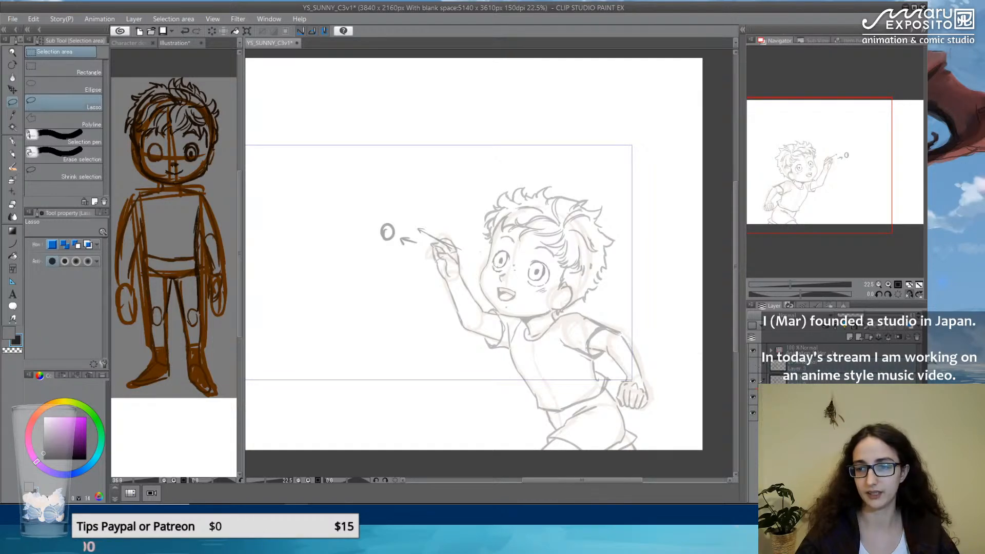
mouse_move(549, 323)
mouse_down()
mouse_move(613, 308)
mouse_move(673, 372)
mouse_move(666, 470)
mouse_move(538, 471)
mouse_move(447, 348)
mouse_move(430, 248)
mouse_move(362, 154)
mouse_move(466, 176)
mouse_move(498, 257)
mouse_up()
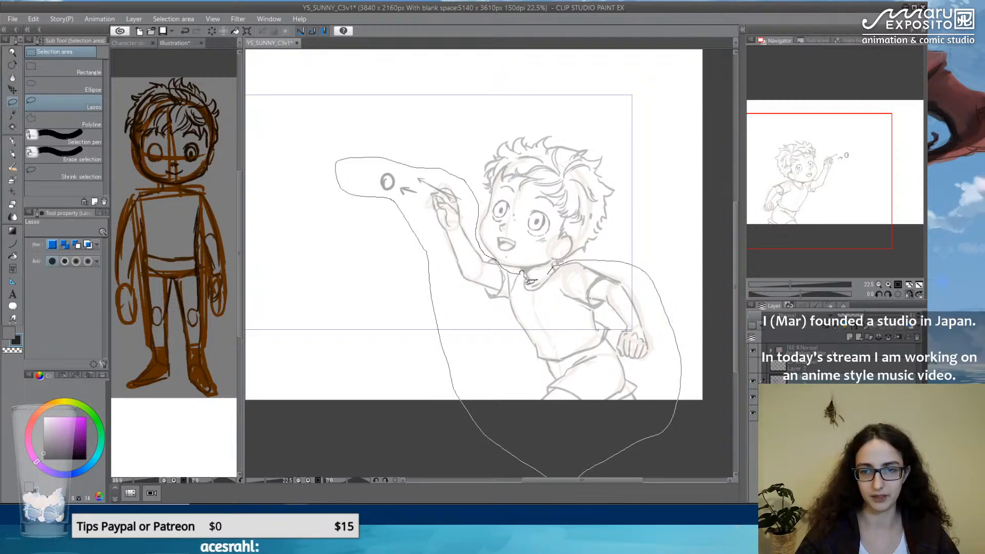
drag(523, 274, 524, 273)
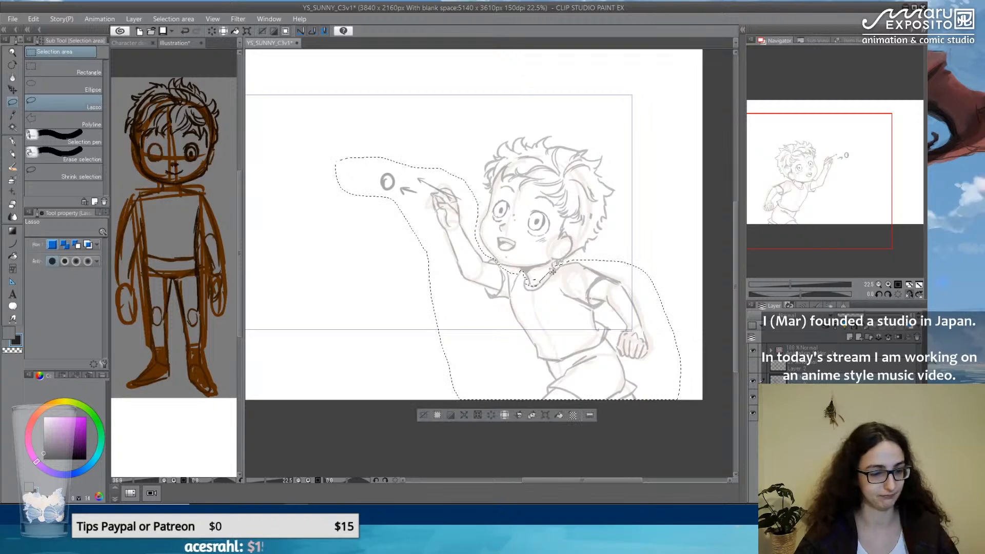
key(ctrl+t)
drag(334, 404, 342, 400)
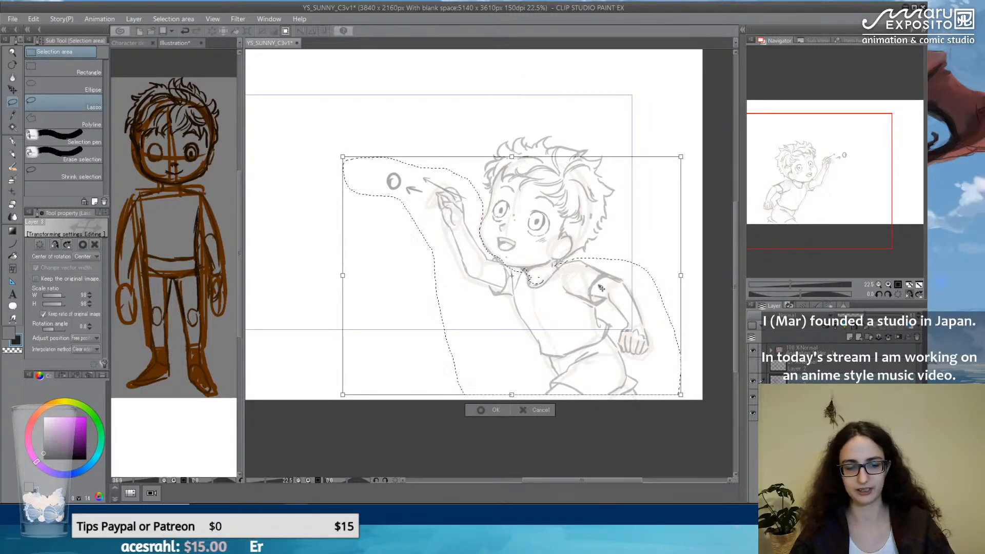
key(Left)
key(Left)
key(Left)
key(Left)
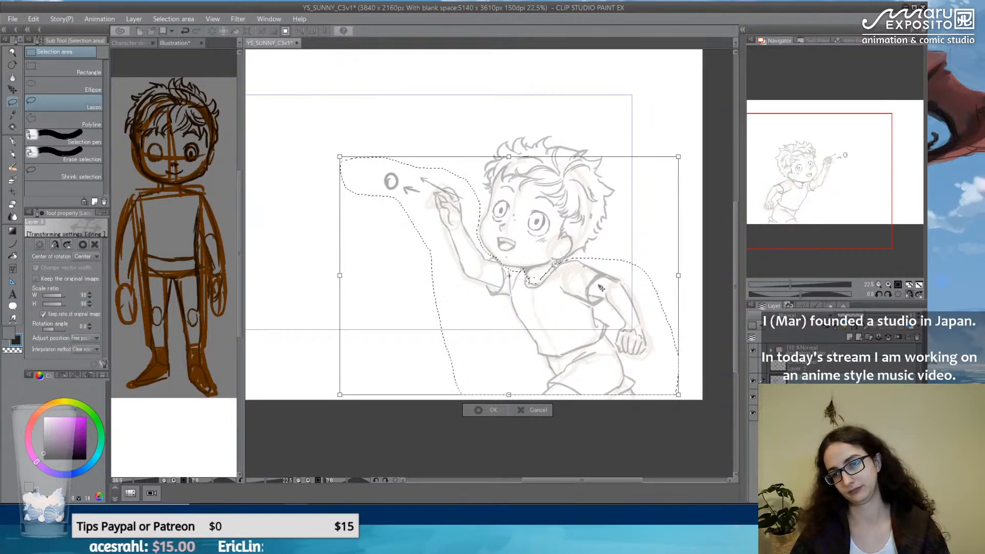
key(Right)
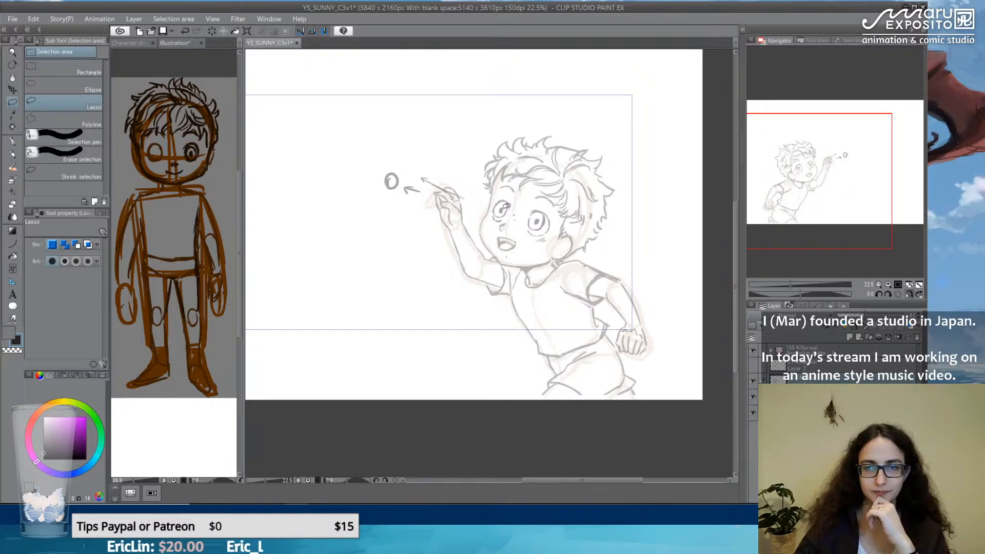
Select the outer hair with the lasso and stretch it slightly upward and outward to enlarge the hair volume.
mouse_move(601, 251)
mouse_down()
mouse_move(584, 253)
mouse_move(599, 179)
mouse_move(554, 158)
mouse_move(508, 159)
mouse_move(478, 146)
mouse_move(569, 116)
mouse_move(638, 159)
mouse_move(619, 250)
mouse_up()
key(ctrl+t)
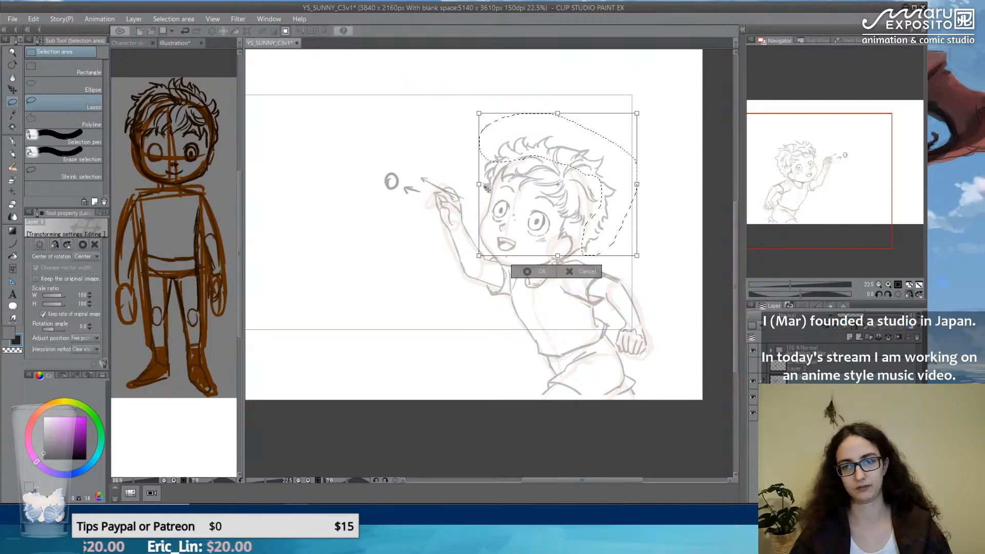
drag(480, 184, 477, 183)
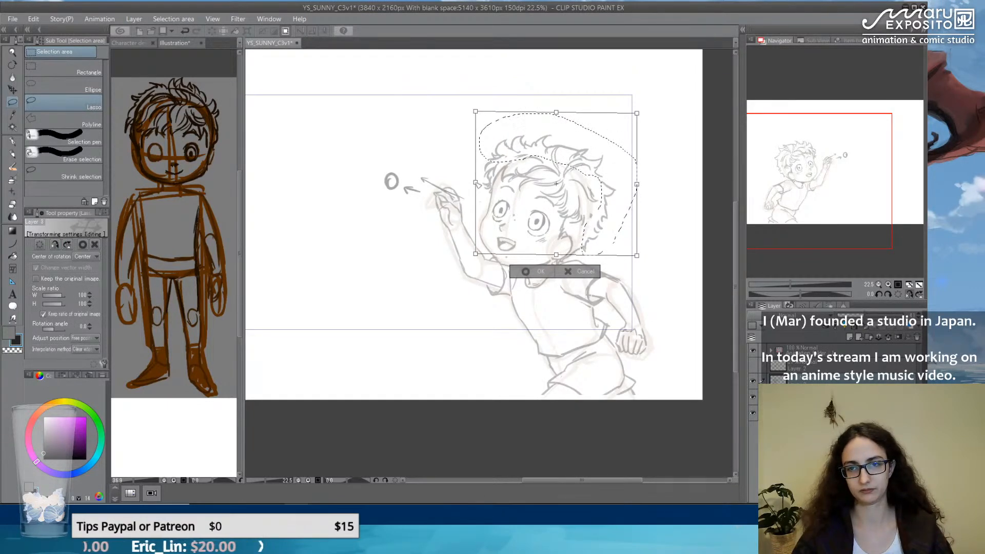
drag(556, 113, 557, 108)
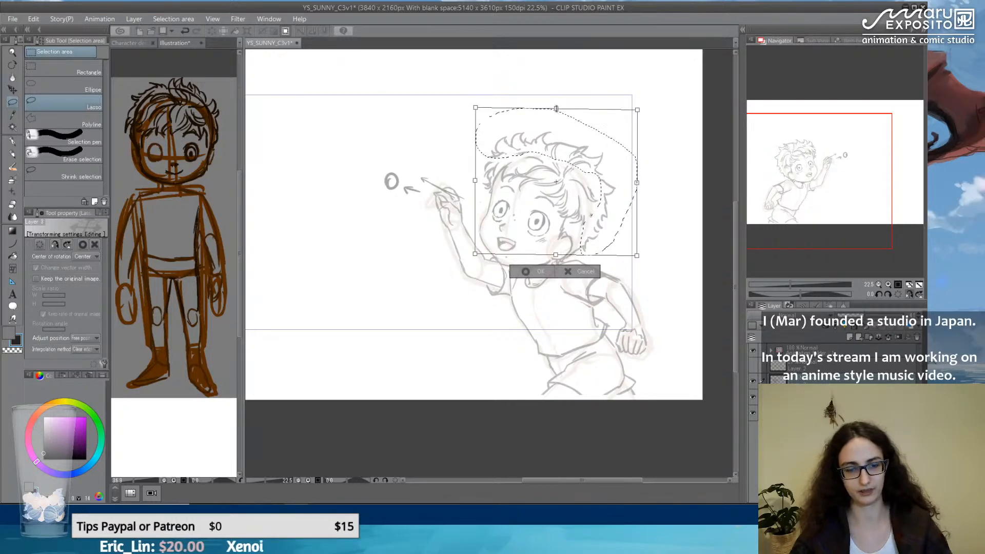
key(Return)
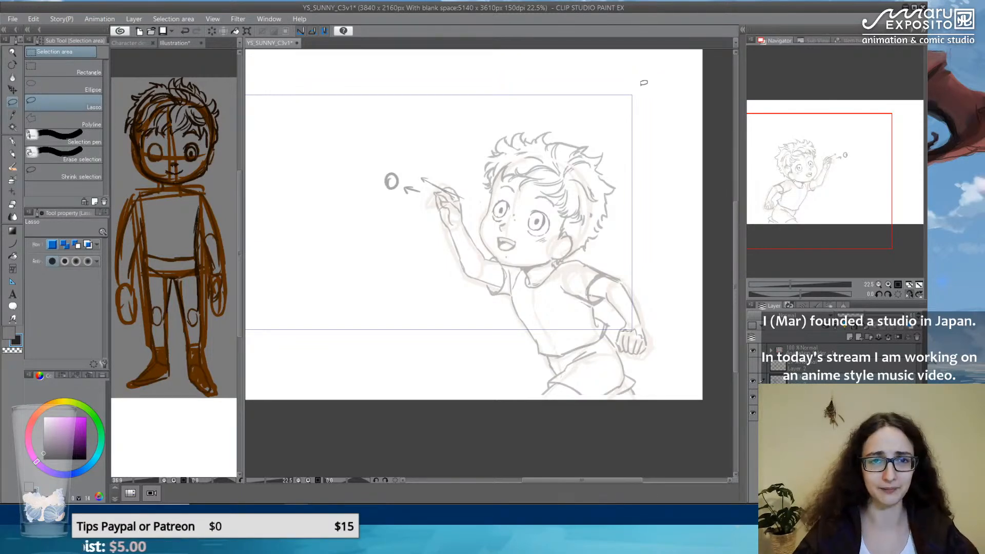
Save the drawing and check the line art against the guides by hiding and showing its layer.
click(13, 19)
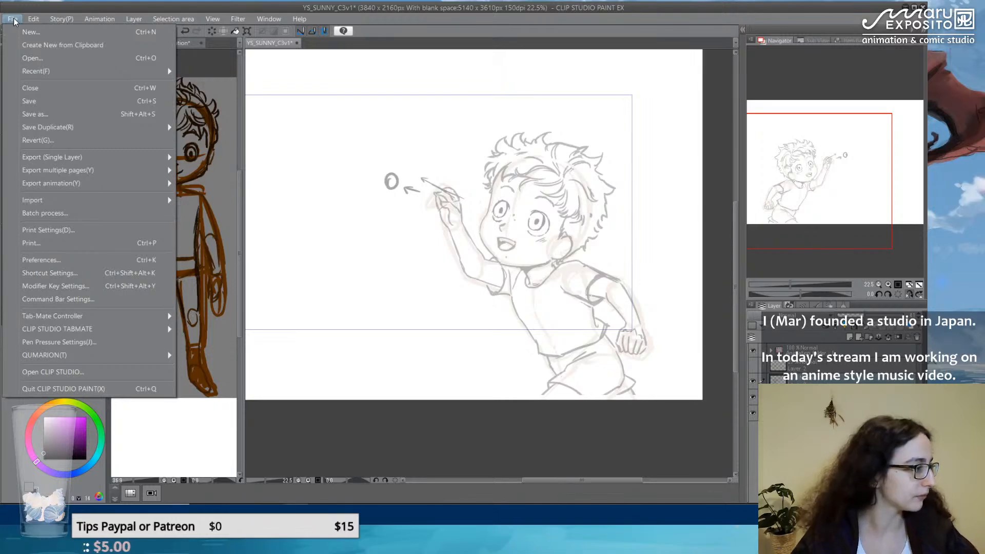
click(46, 102)
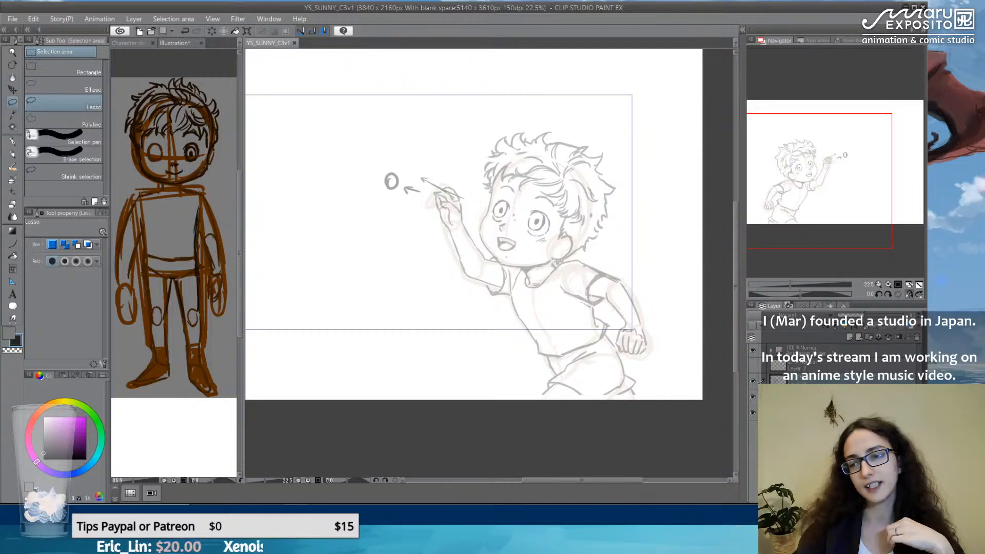
click(752, 381)
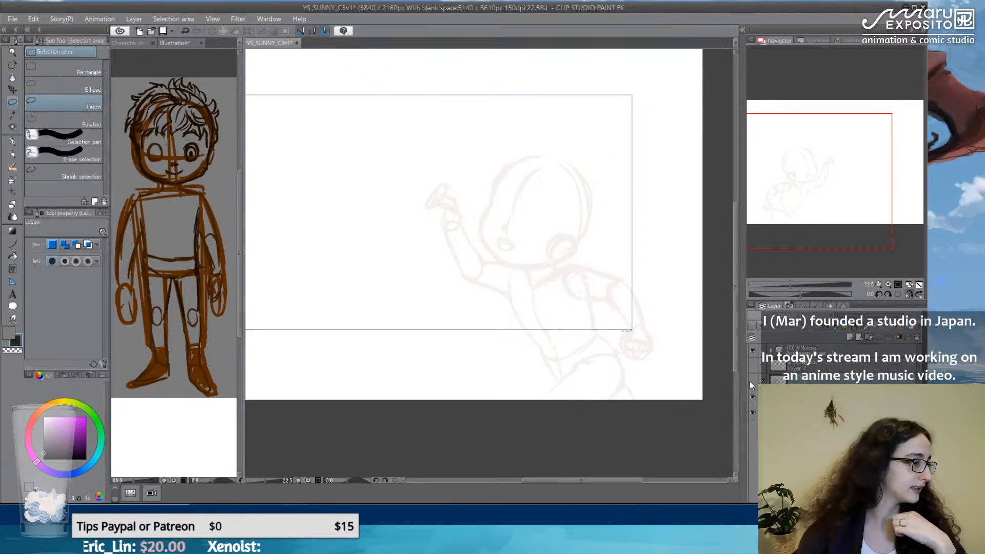
click(751, 381)
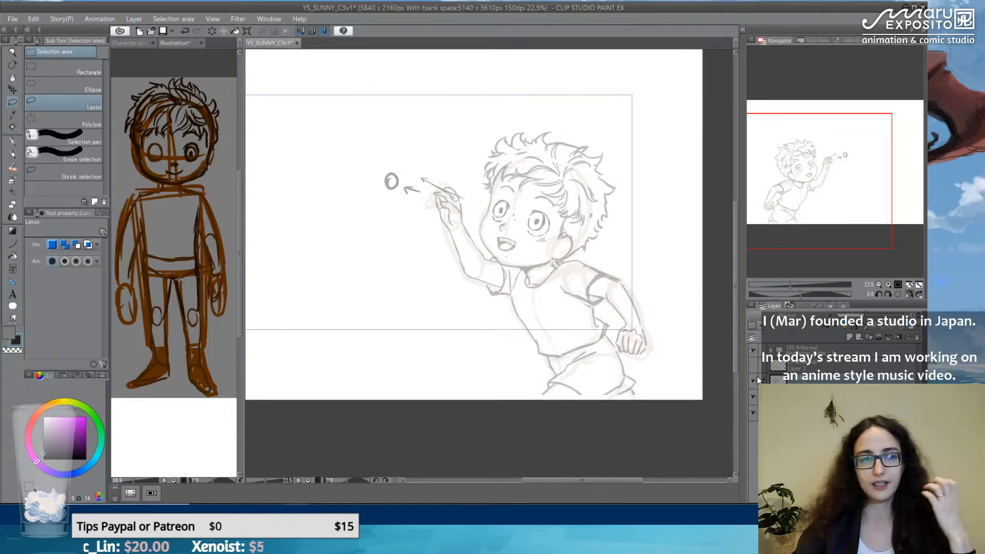
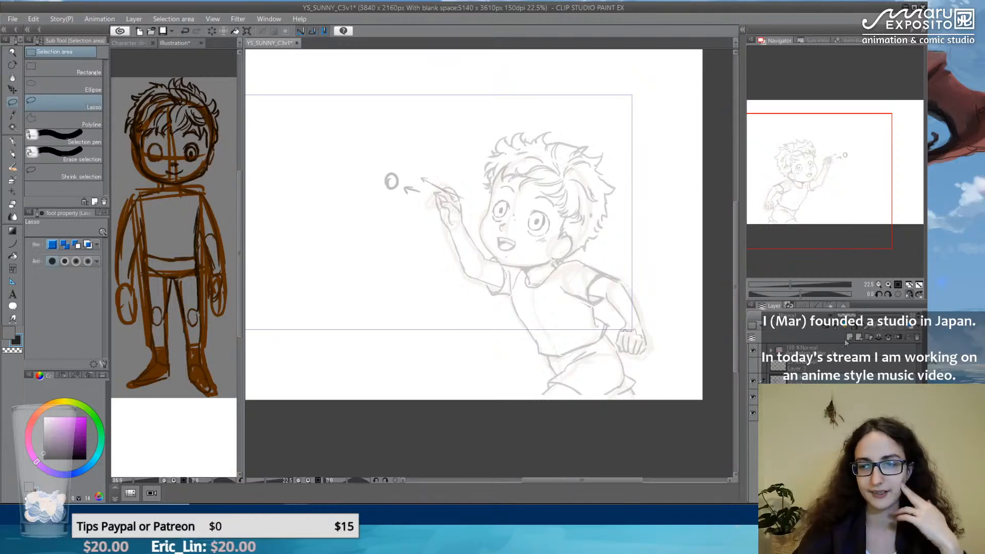
Add a new layer and set the G-pen's brush size to 4, trying one stroke along the boy's temple.
click(849, 338)
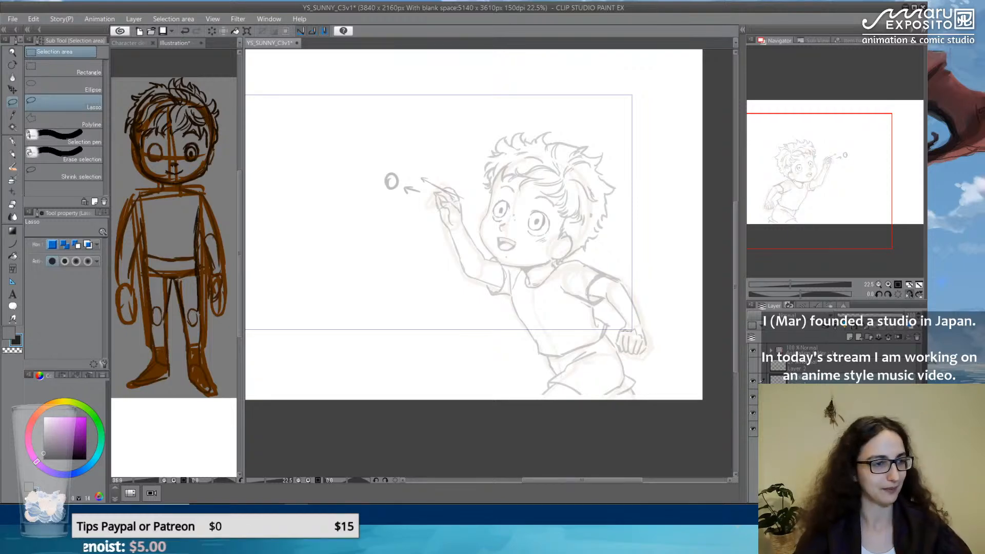
click(13, 143)
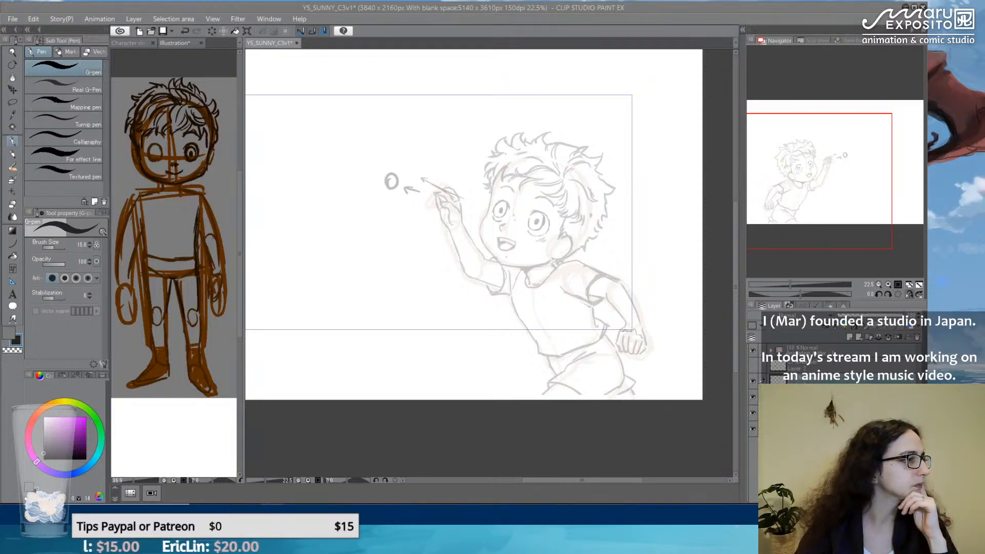
click(479, 22)
scroll(554, 227, up, 6)
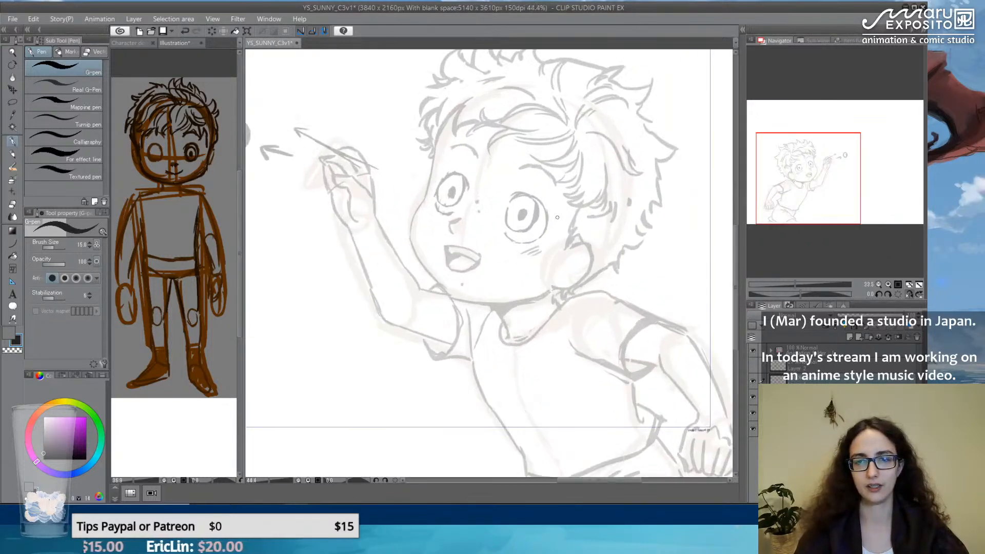
scroll(409, 236, up, 3)
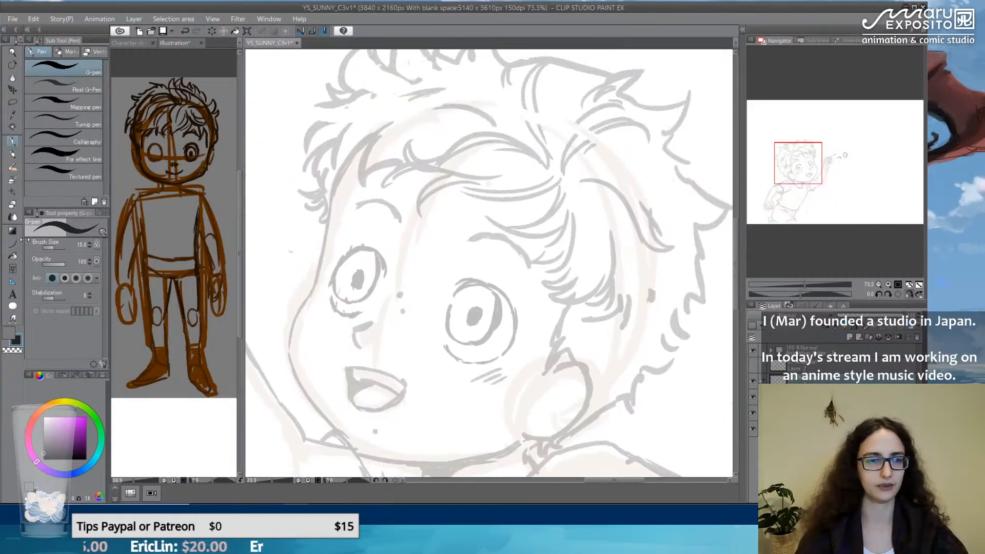
click(82, 245)
text(4)
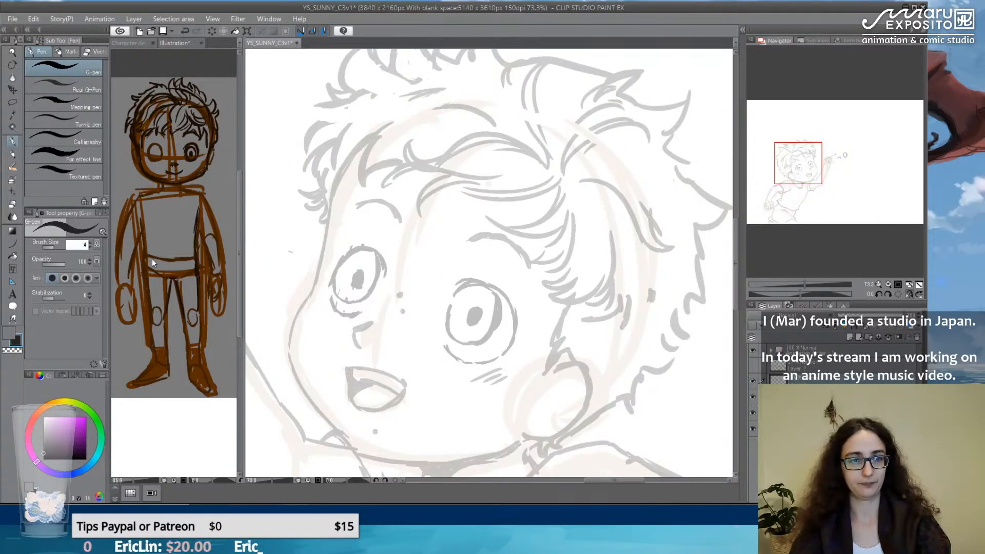
key(Return)
drag(357, 150, 314, 223)
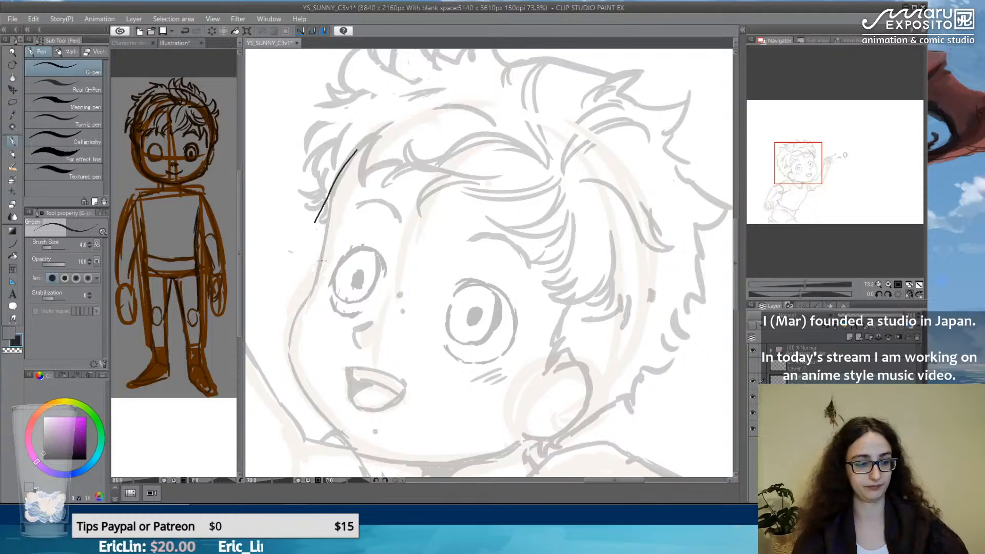
key(ctrl+z)
Lower the opacity of the guide sketch and the rough line art until both are faint enough to trace over.
scroll(318, 245, down, 4)
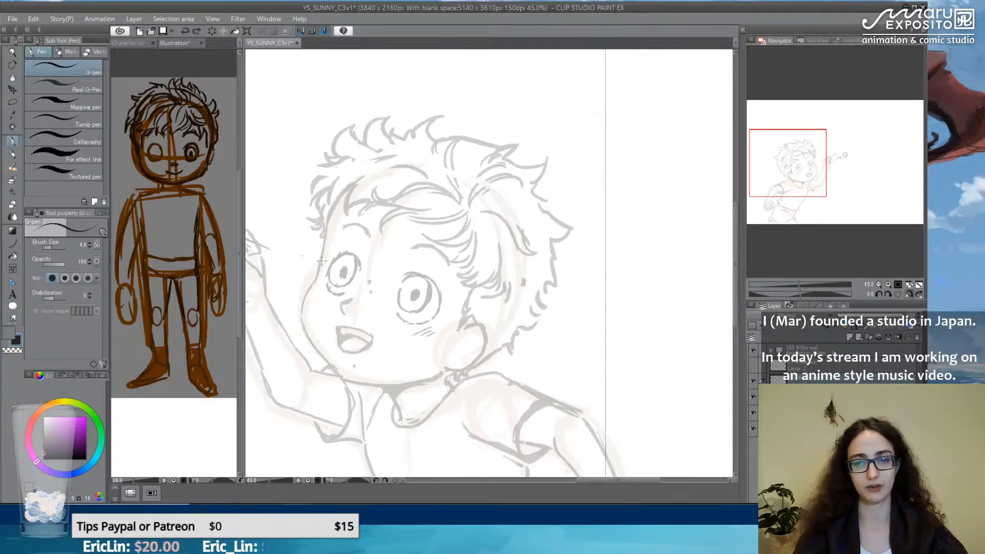
mouse_move(425, 289)
mouse_down()
mouse_move(644, 115)
mouse_move(497, 220)
mouse_up()
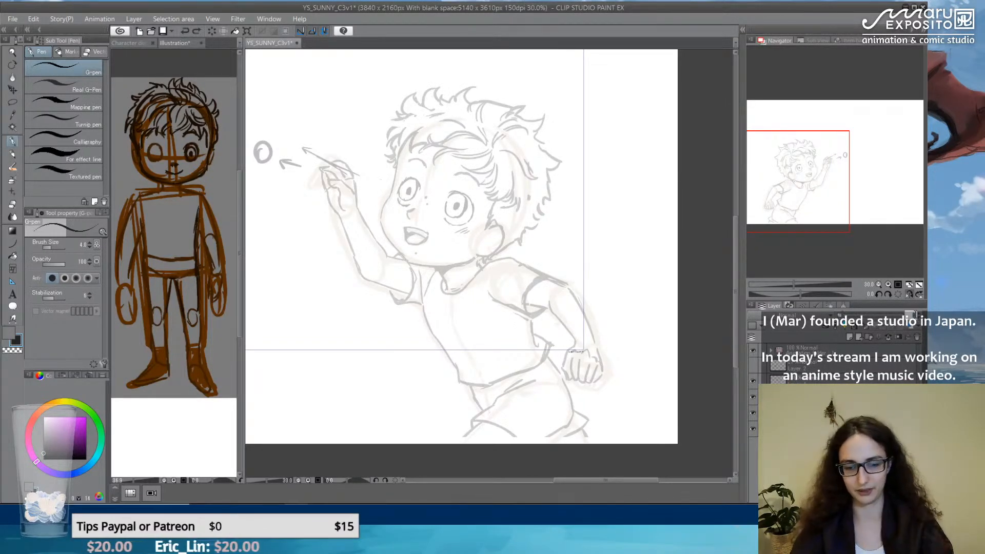
text(30)
key(Return)
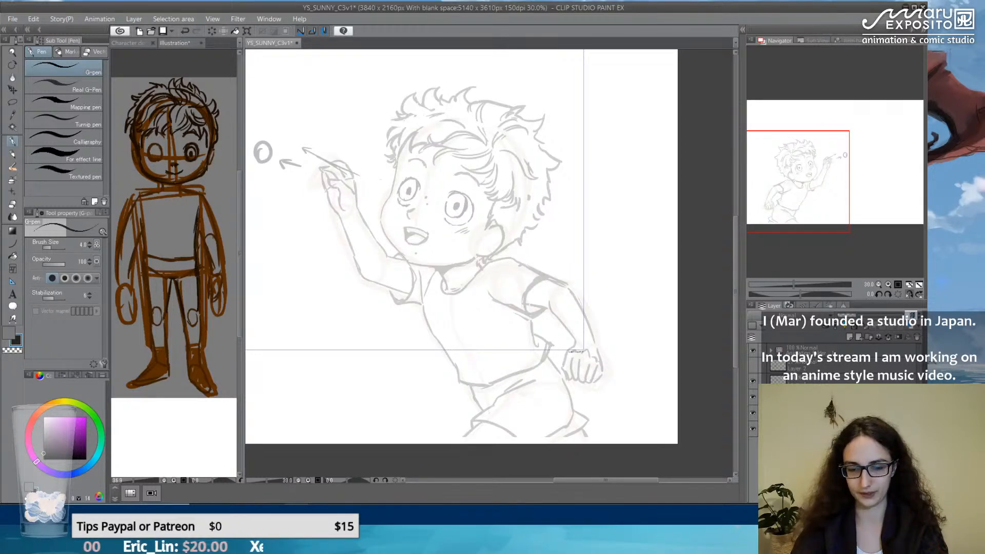
key(Right)
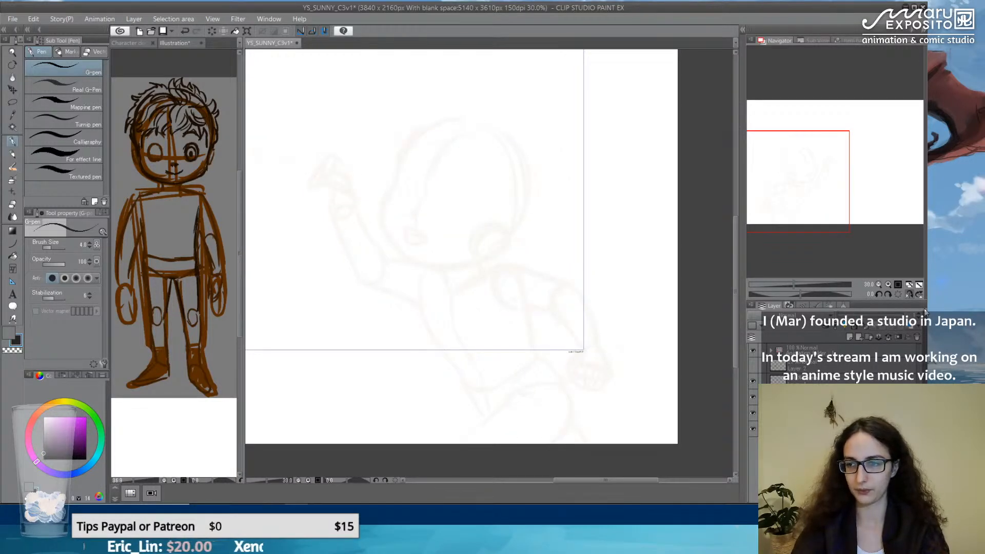
key(Left)
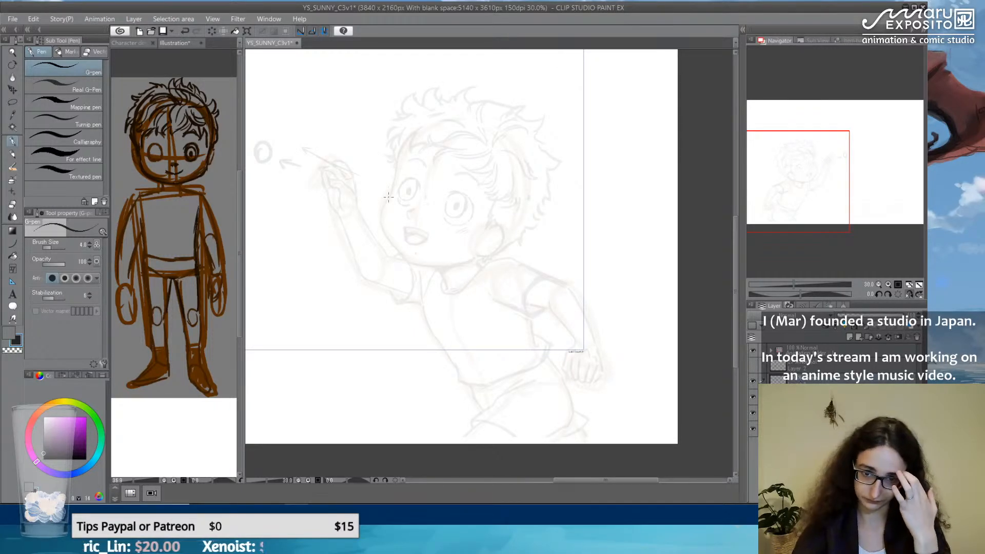
Trace the boy's forehead contour with the Curve tool, from the hairline down past the brow to the outer side of the eye.
scroll(426, 182, up, 6)
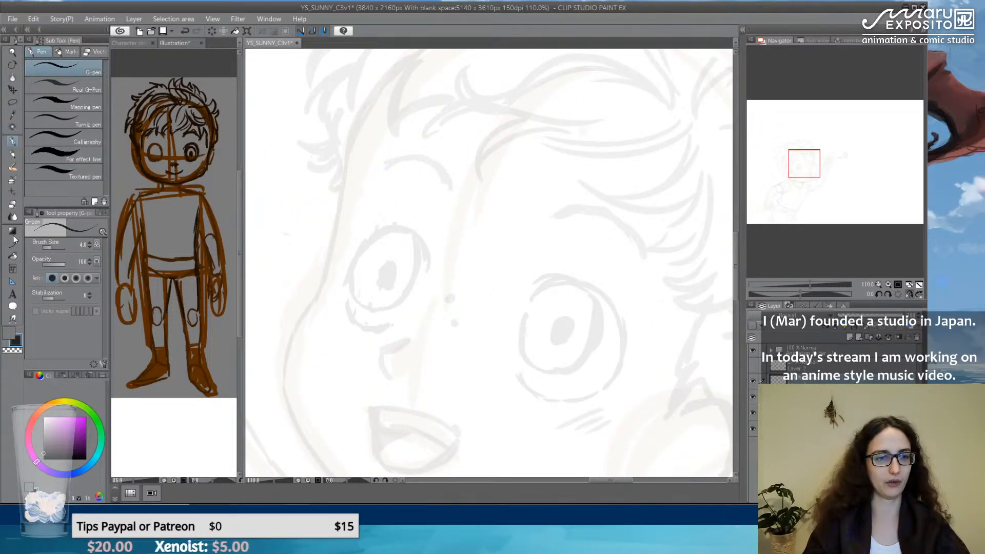
key(u)
drag(408, 64, 347, 143)
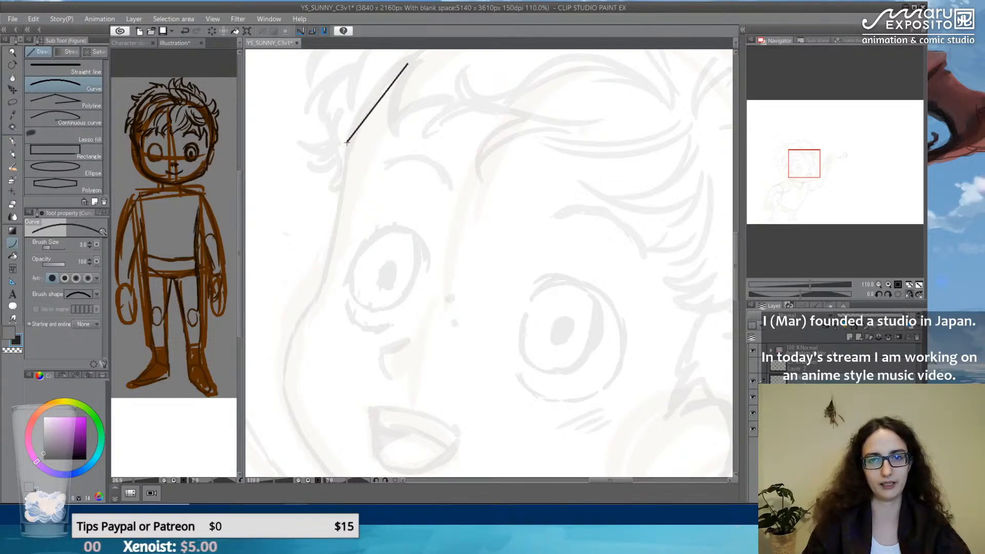
click(366, 94)
mouse_move(440, 82)
mouse_down()
mouse_move(410, 286)
mouse_move(418, 213)
mouse_up()
key(ctrl+z)
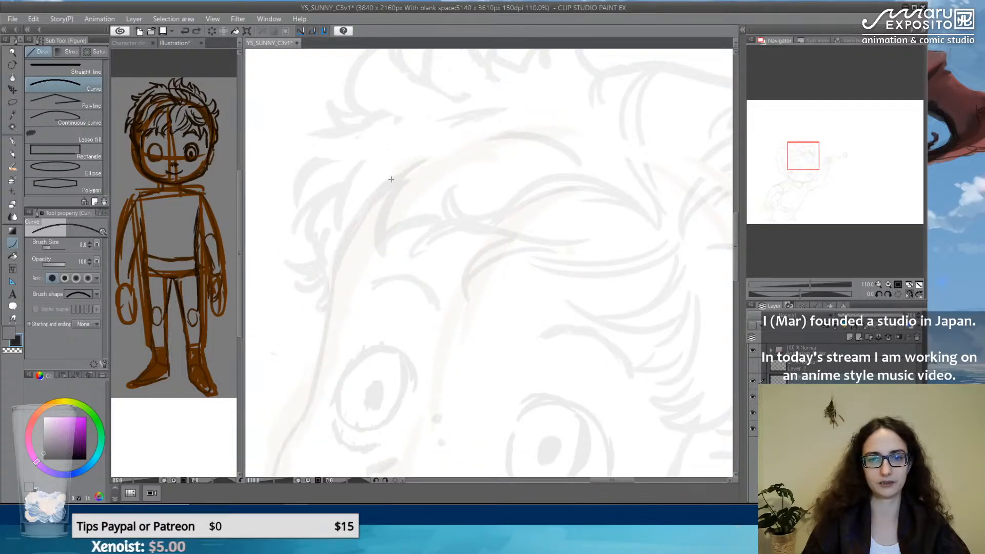
drag(391, 176, 335, 257)
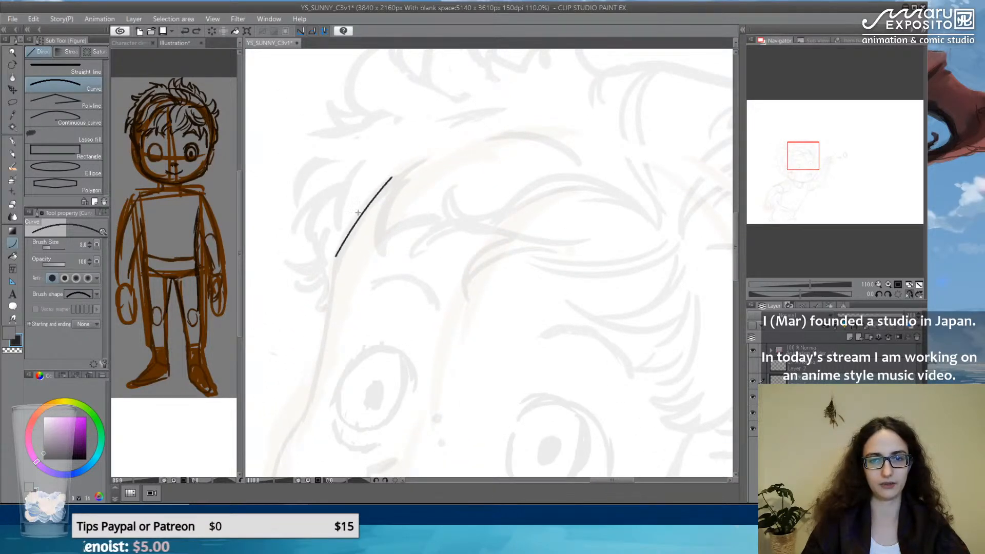
click(354, 202)
key(ctrl+z)
drag(391, 176, 336, 253)
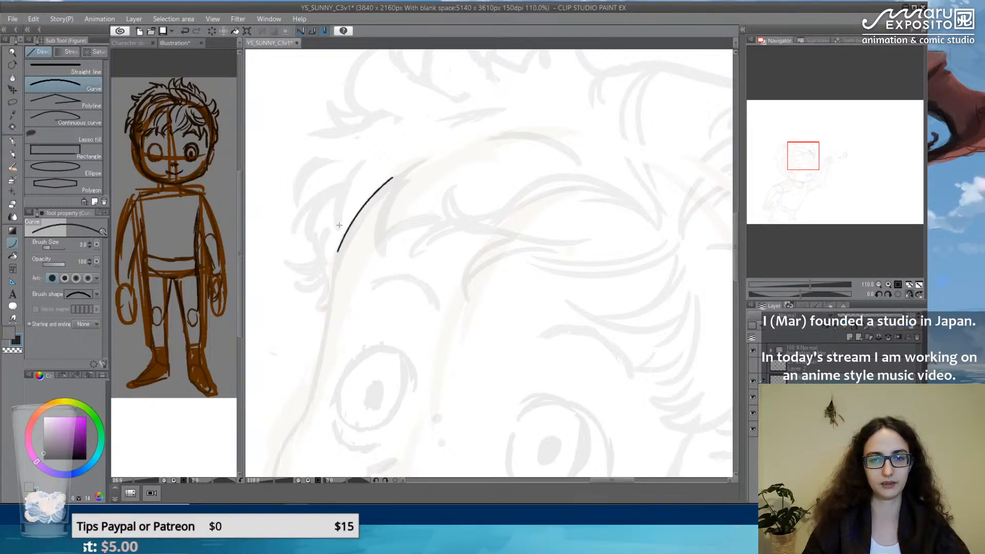
drag(326, 291, 358, 204)
drag(369, 165, 336, 332)
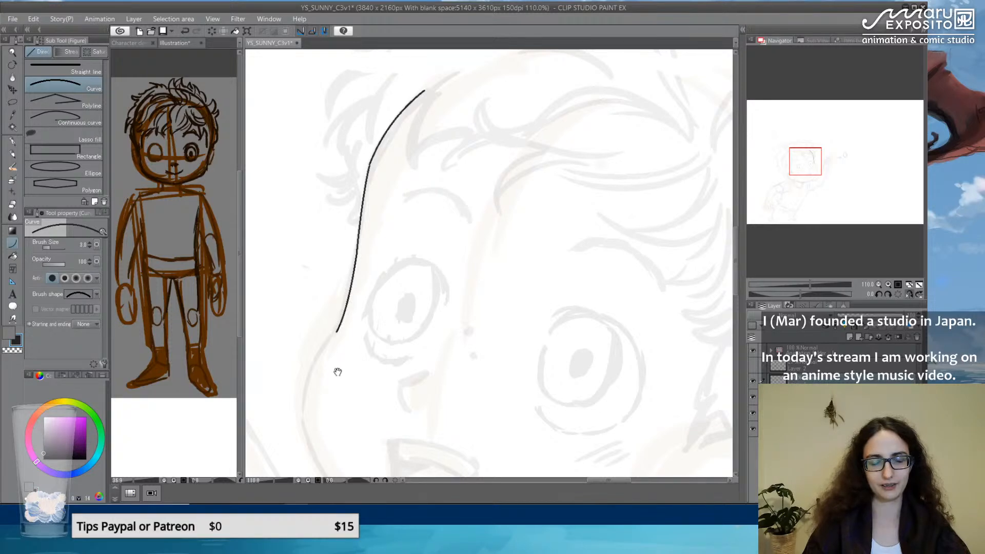
Continue the face outline with connected curves around the bulging cheek and down to the chin.
drag(337, 369, 388, 164)
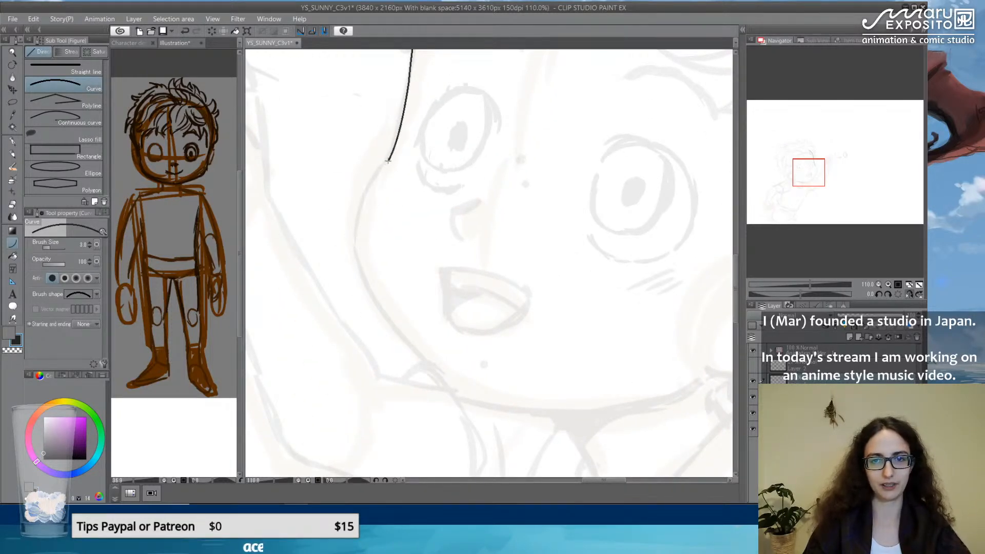
drag(388, 161, 355, 235)
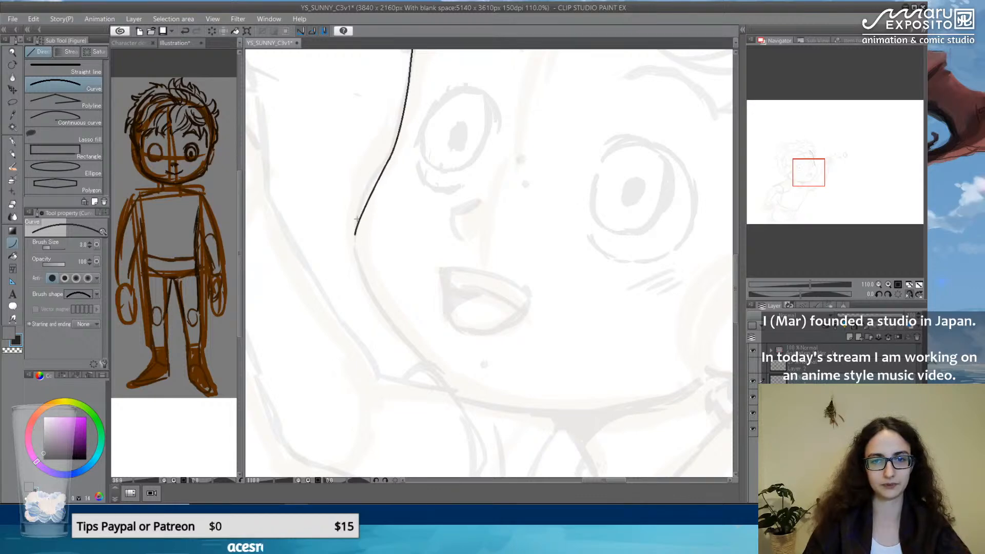
click(354, 195)
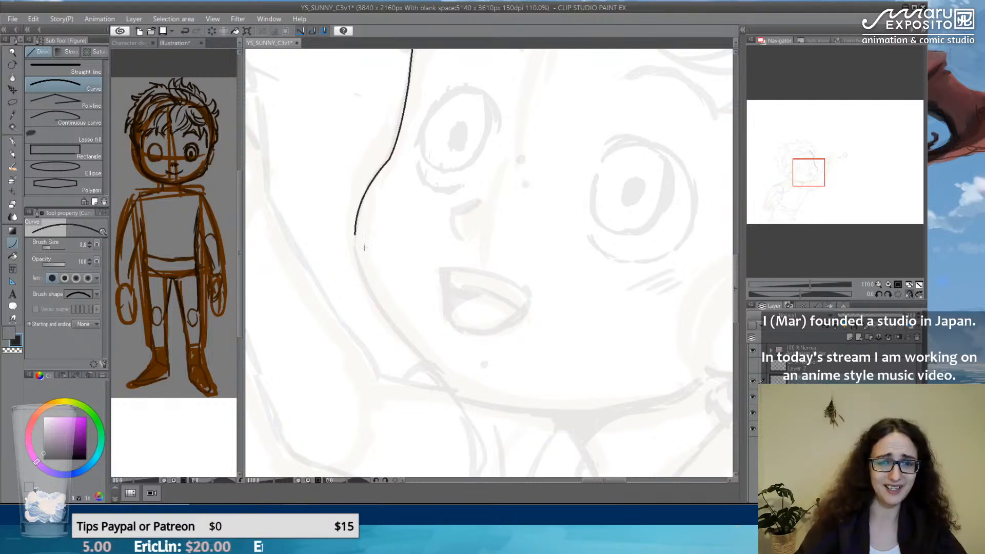
drag(355, 233, 394, 327)
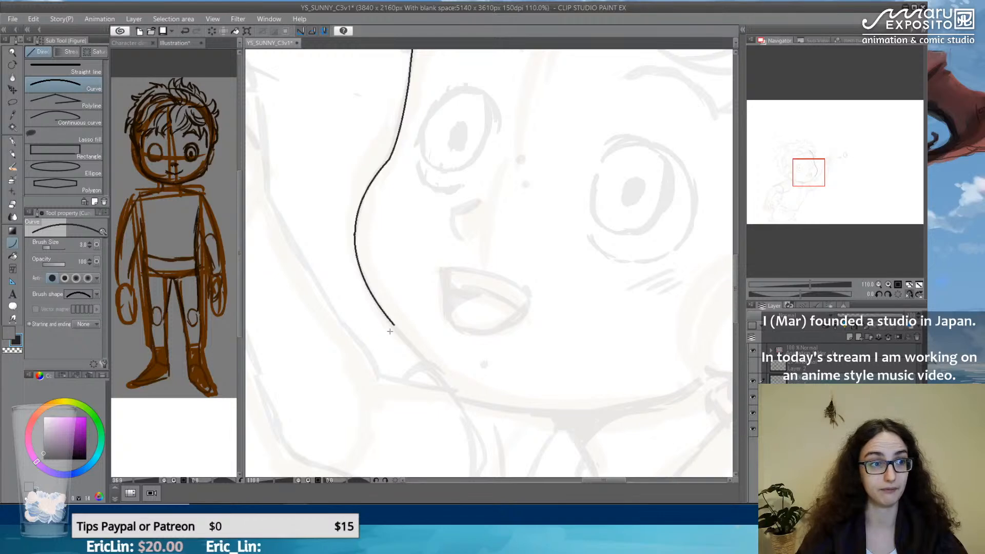
click(381, 325)
drag(394, 325, 441, 382)
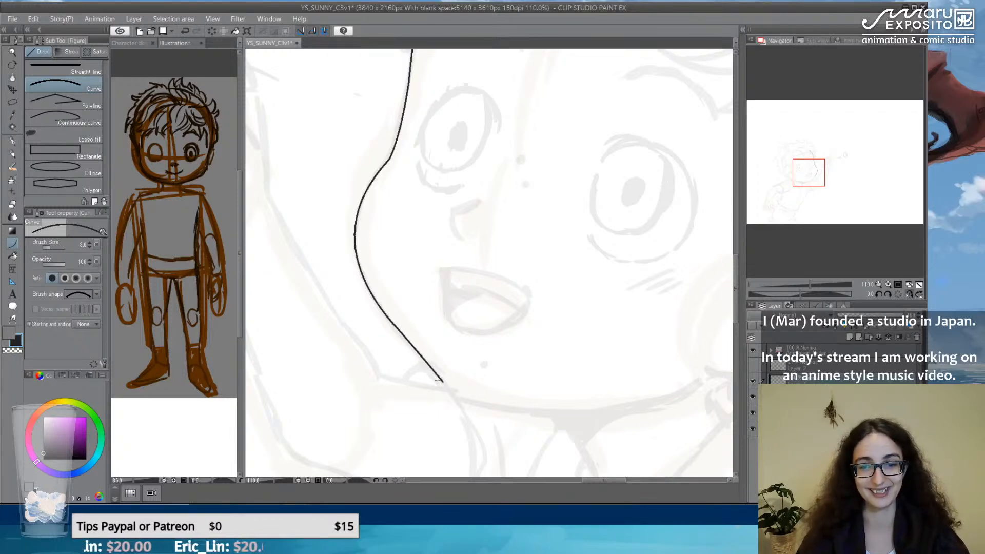
drag(442, 382, 458, 397)
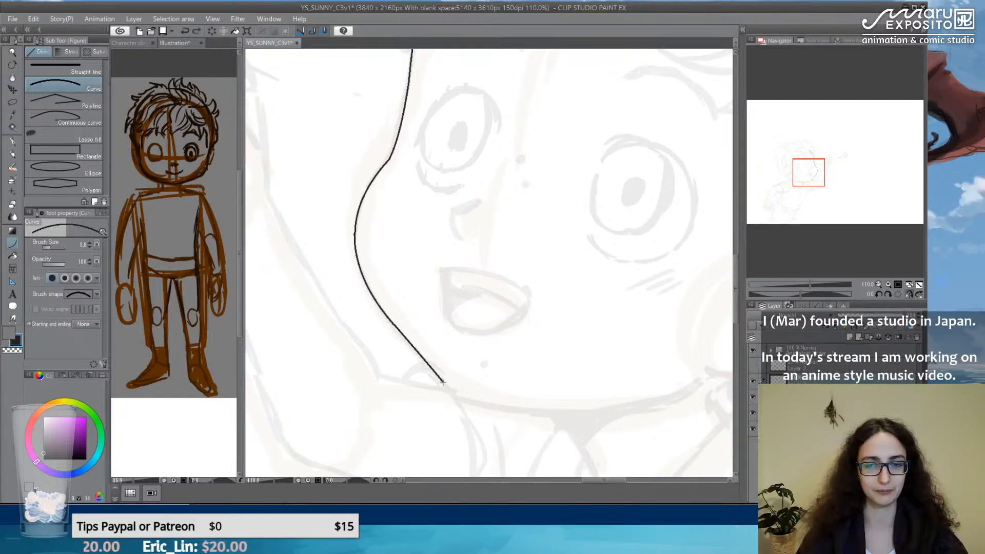
Trace the jawline with two curves from the chin under the mouth up to the base of the ear.
mouse_move(451, 395)
mouse_down()
mouse_move(409, 326)
mouse_move(334, 332)
mouse_move(564, 336)
mouse_up()
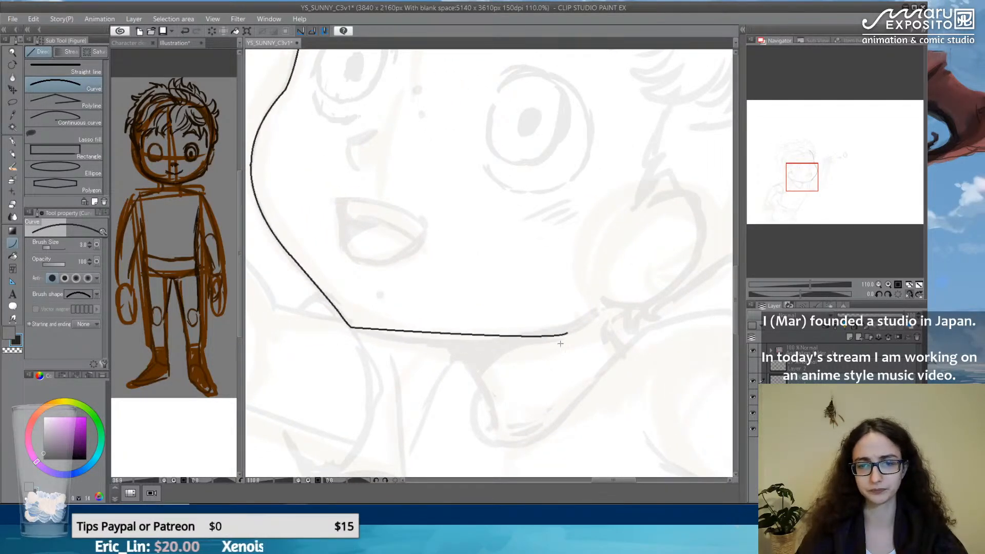
click(456, 348)
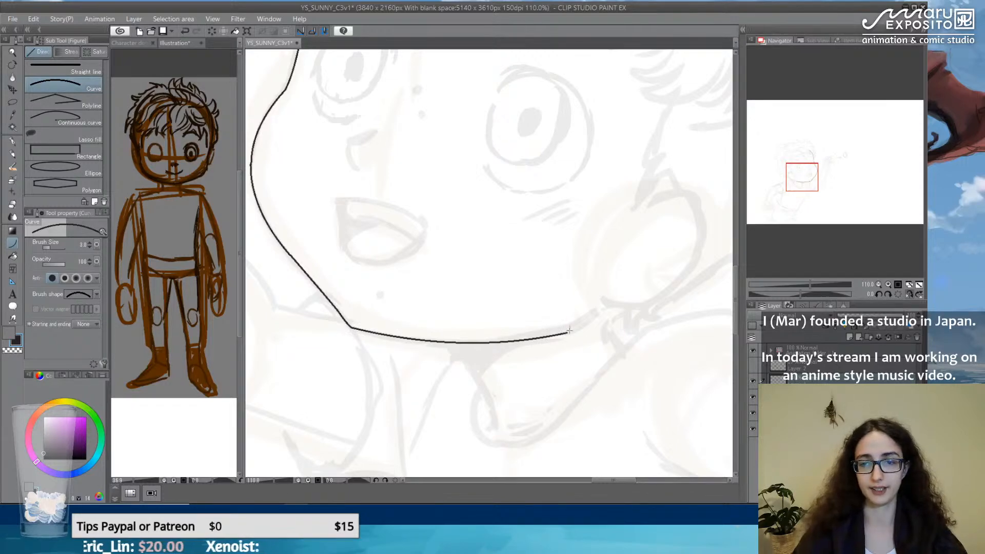
drag(567, 334, 604, 308)
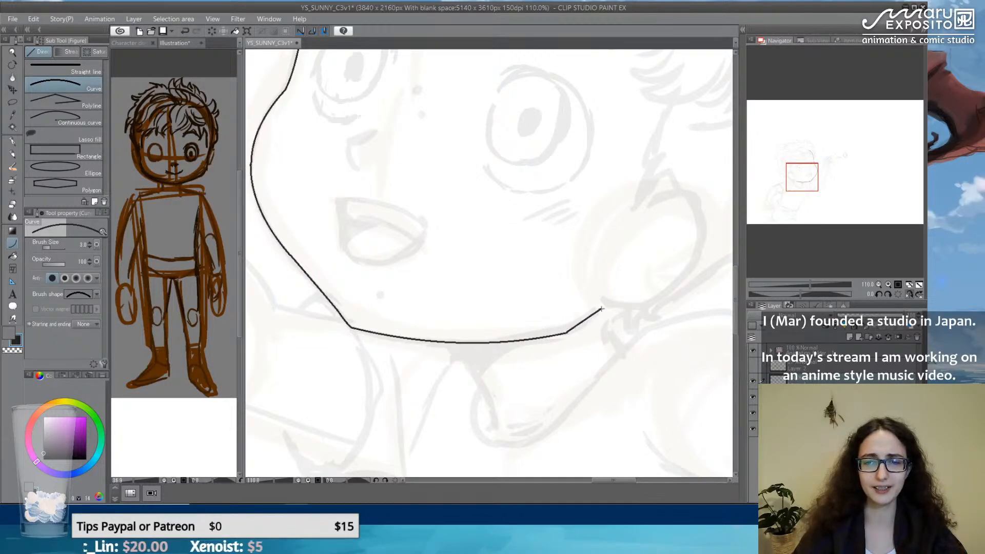
click(586, 329)
Thicken the face outline along the cheek bulge and beside the eye with overlapping curves.
drag(505, 260, 597, 332)
drag(358, 188, 347, 267)
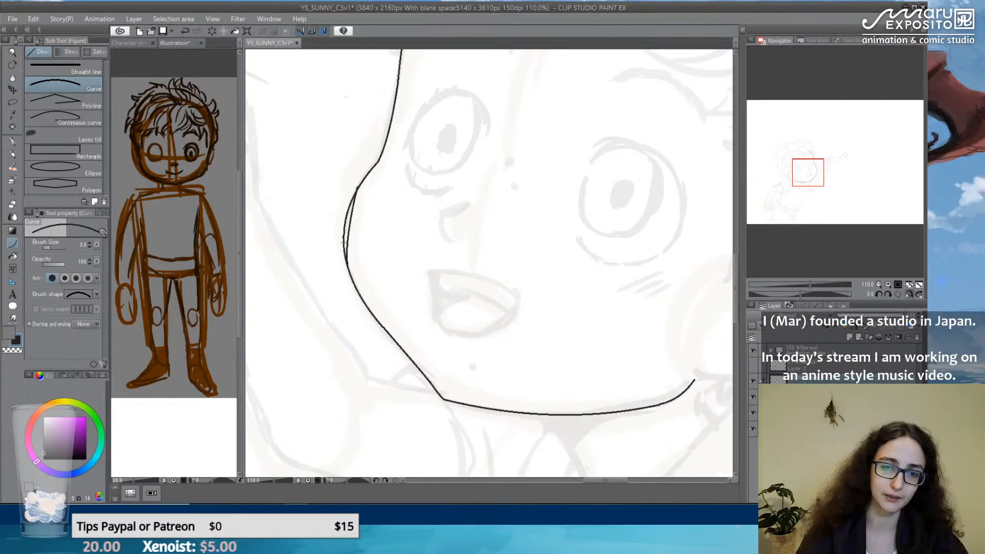
click(332, 233)
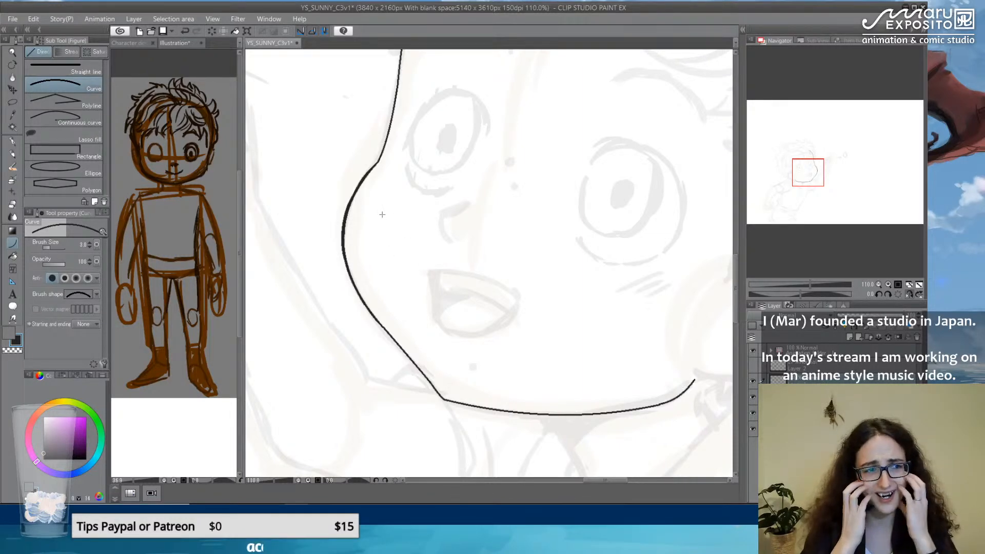
drag(382, 215, 364, 309)
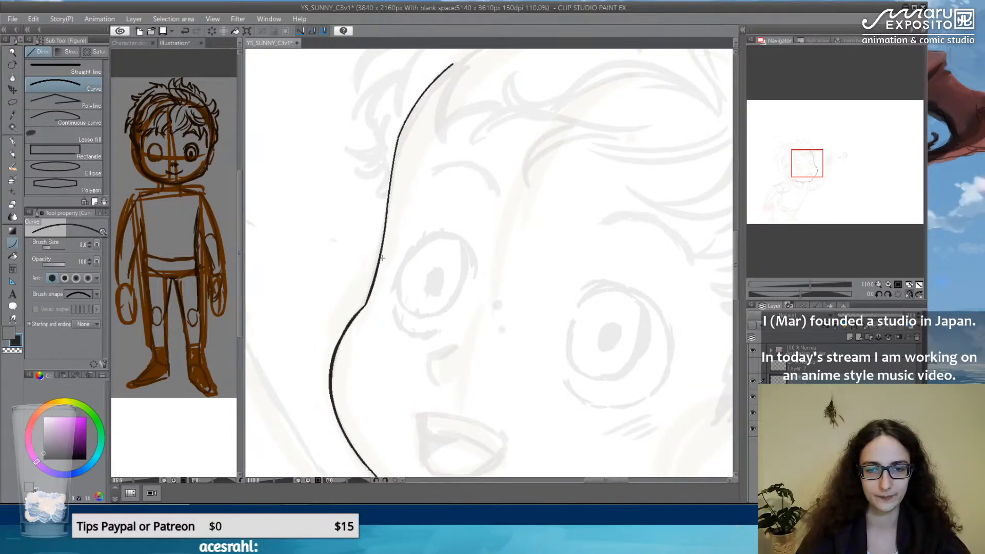
drag(384, 232, 365, 305)
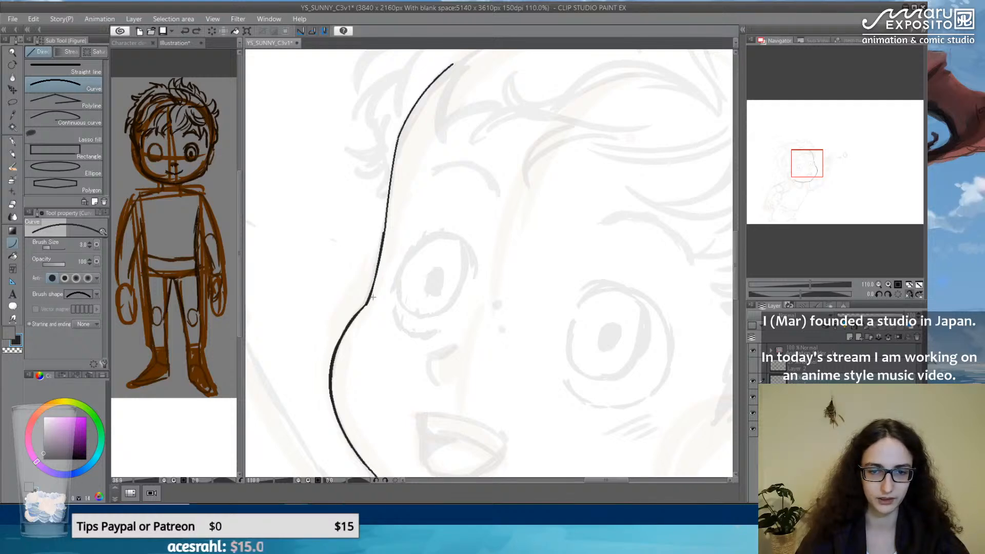
click(377, 276)
drag(383, 239, 364, 303)
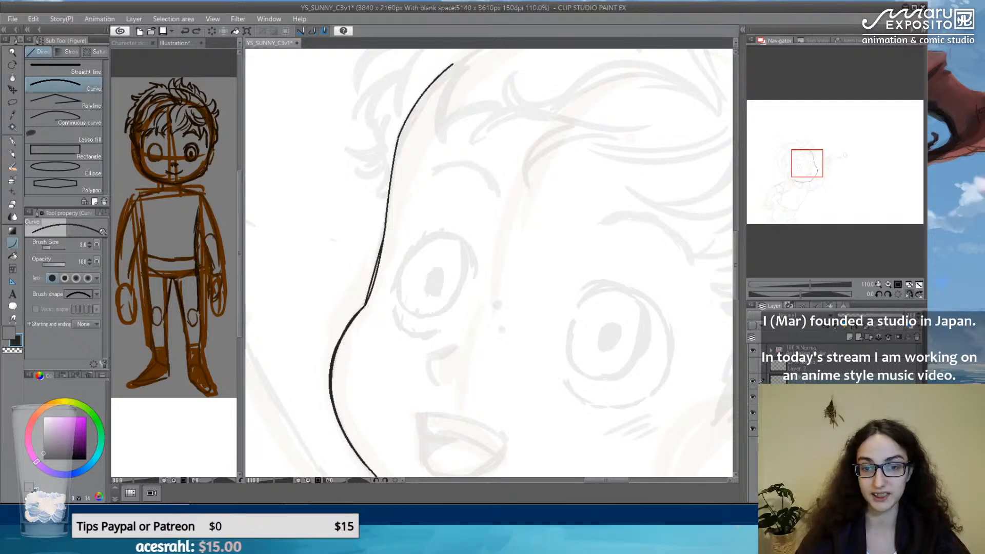
click(365, 304)
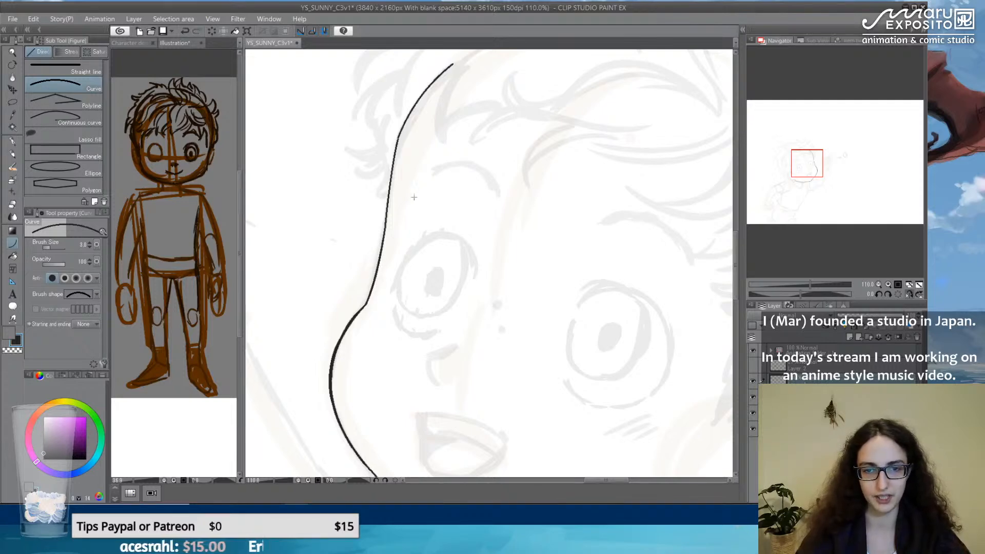
Draw the nose with the G-pen as one small curved stroke and a short nostril dash, redoing strokes until they fit.
drag(455, 390, 395, 261)
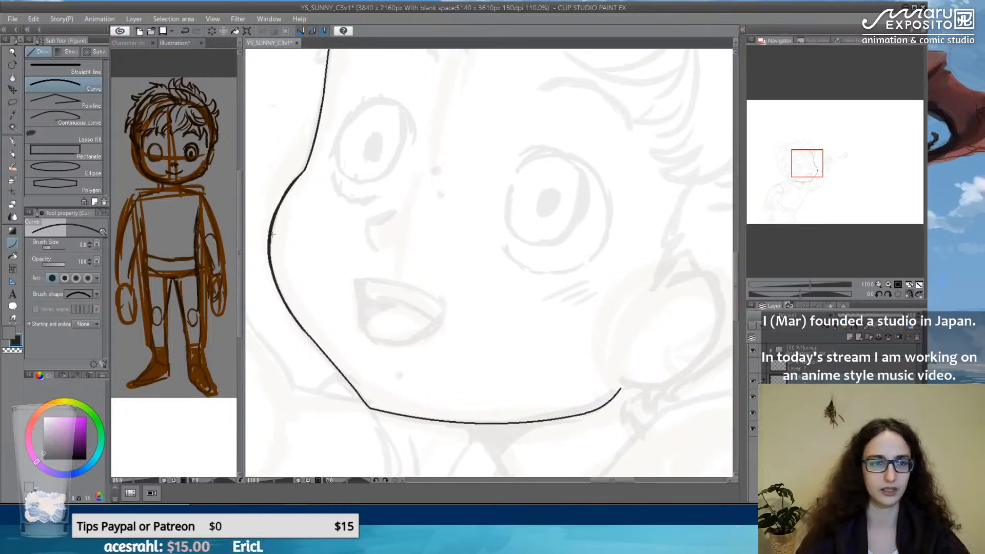
click(12, 140)
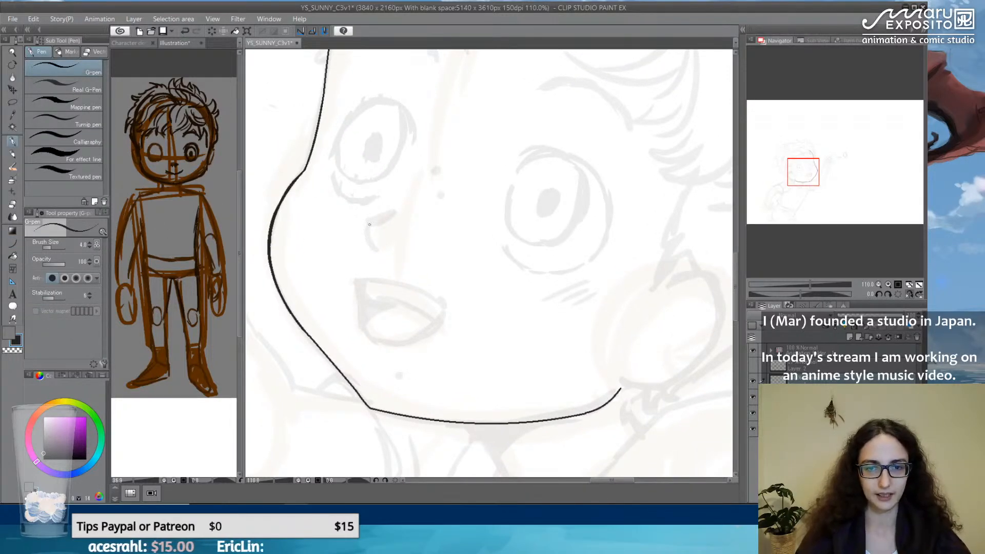
drag(366, 229, 367, 250)
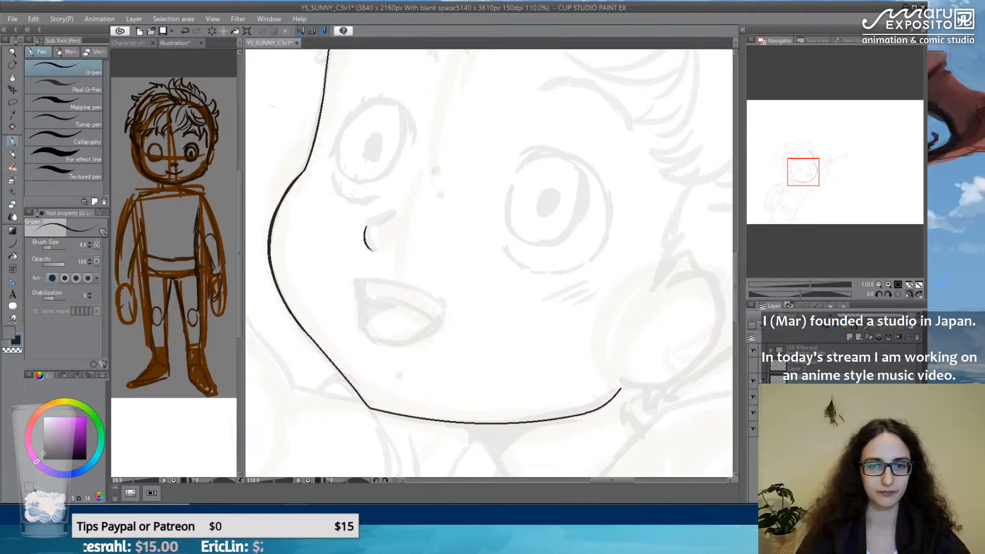
key(ctrl+z)
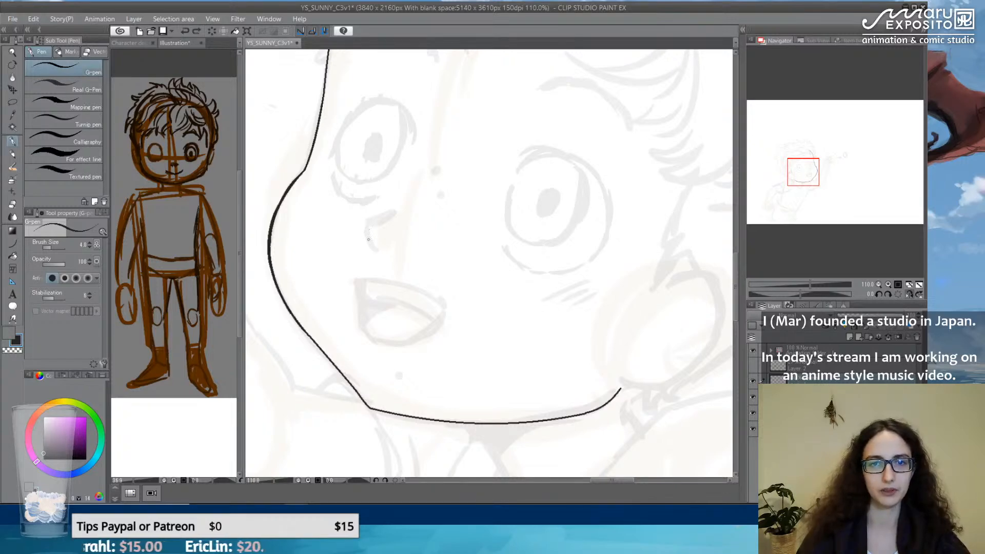
mouse_move(368, 226)
mouse_down()
mouse_move(393, 215)
mouse_move(364, 230)
mouse_move(385, 216)
mouse_move(361, 225)
mouse_up()
key(ctrl+z)
key(ctrl+z)
key(ctrl+z)
key(ctrl+z)
key(ctrl+z)
key(ctrl+z)
key(ctrl+z)
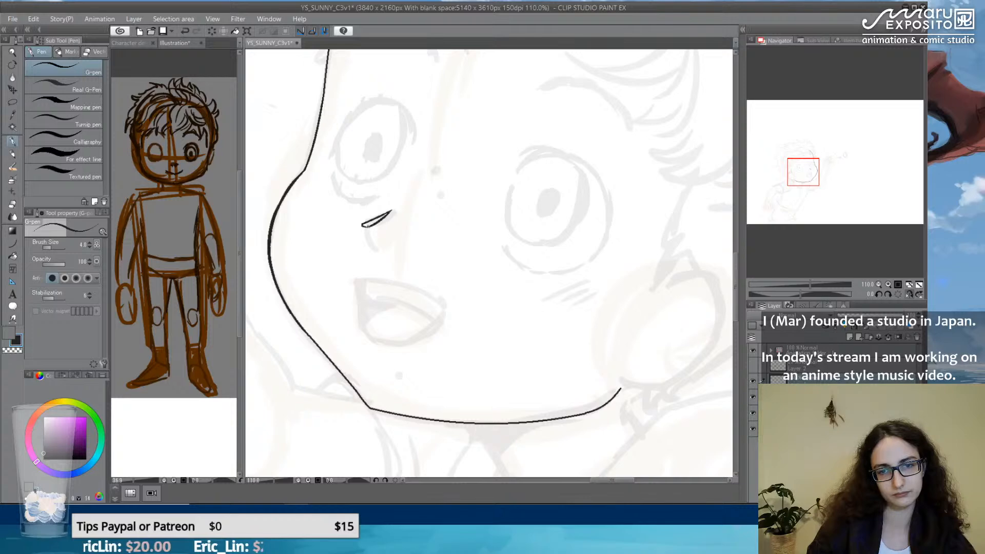
key(ctrl+z)
key(ctrl+z)
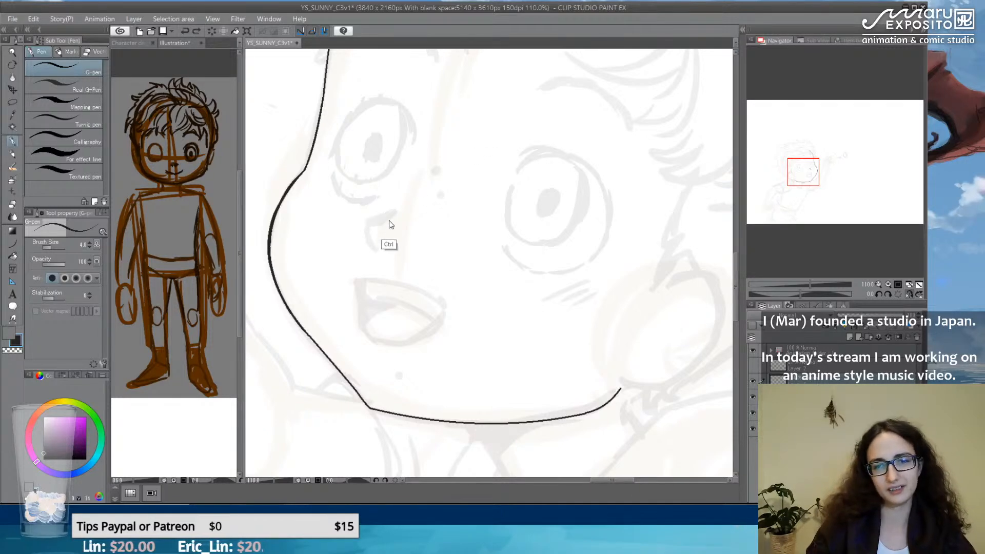
mouse_move(391, 212)
mouse_down()
mouse_move(370, 227)
mouse_move(385, 217)
mouse_move(370, 227)
mouse_move(377, 254)
mouse_move(400, 248)
mouse_up()
key(ctrl+z)
key(ctrl+z)
key(ctrl+z)
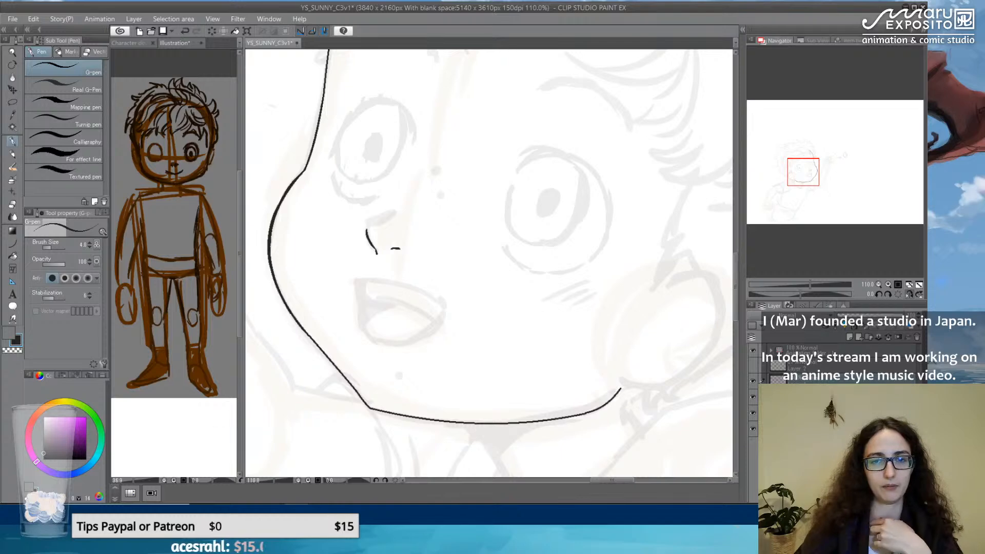
Trace the upper lip line of the open mouth from corner to corner, redoing the stroke until it is smooth.
scroll(380, 278, up, 2)
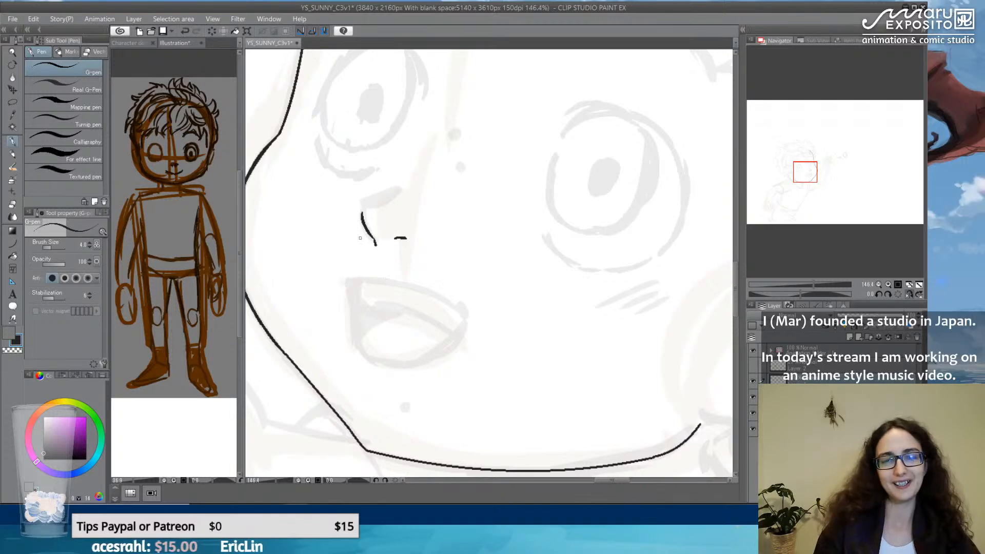
drag(348, 279, 436, 292)
key(ctrl+z)
drag(349, 278, 431, 291)
key(ctrl+z)
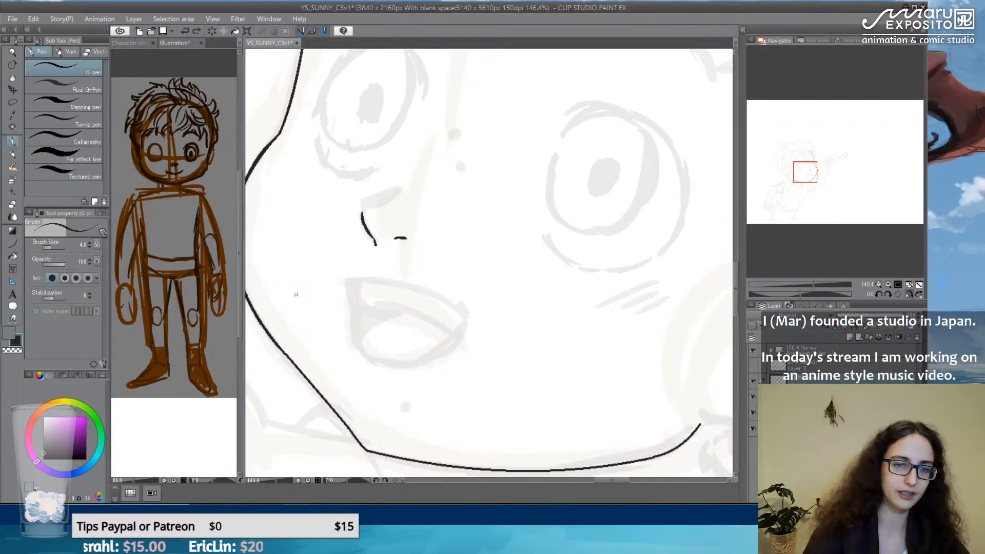
drag(350, 279, 453, 293)
key(ctrl+z)
mouse_move(348, 278)
mouse_down()
mouse_move(448, 299)
mouse_move(424, 286)
mouse_move(471, 317)
mouse_up()
key(ctrl+z)
drag(418, 284, 468, 316)
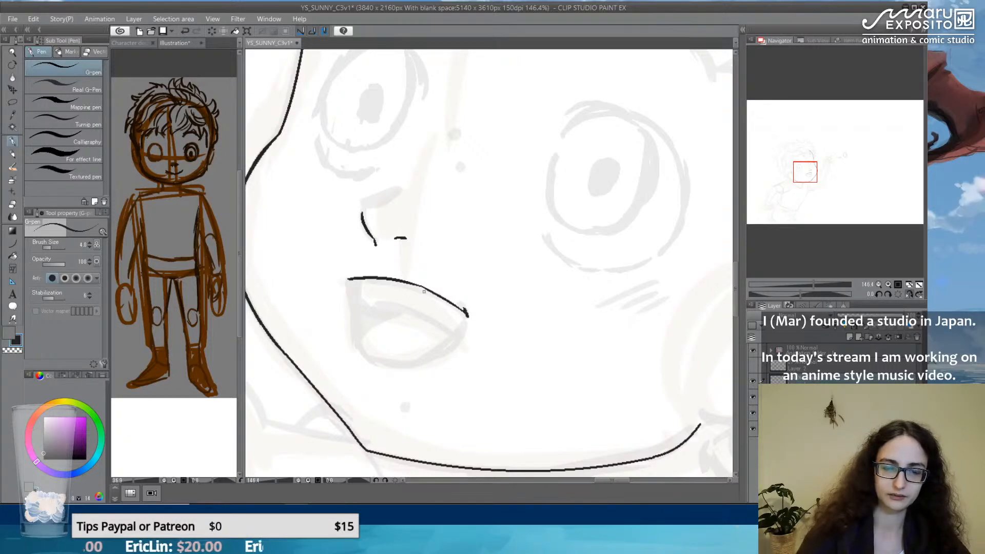
Trace the mouth's short side from the upper lip's outer end down to the lower lip, removing the excess bottom stroke.
drag(348, 279, 358, 339)
key(ctrl+z)
mouse_move(349, 282)
mouse_down()
mouse_move(367, 353)
mouse_move(431, 367)
mouse_up()
key(ctrl+z)
key(ctrl+z)
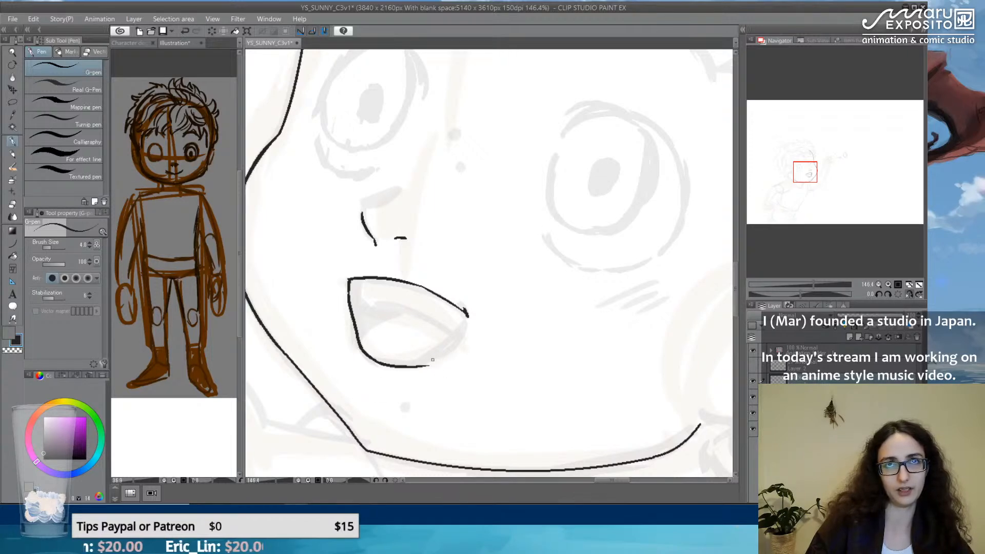
key(ctrl+z)
Close the mouth outline with two Curve tool segments along the lower lip and up to the far corner, then return to the G-pen.
click(9, 245)
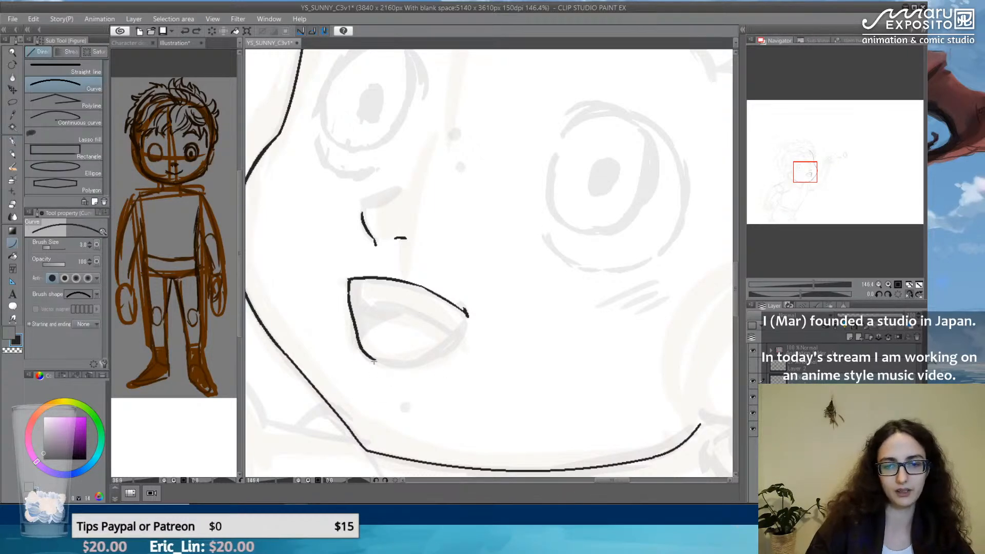
drag(375, 360, 434, 361)
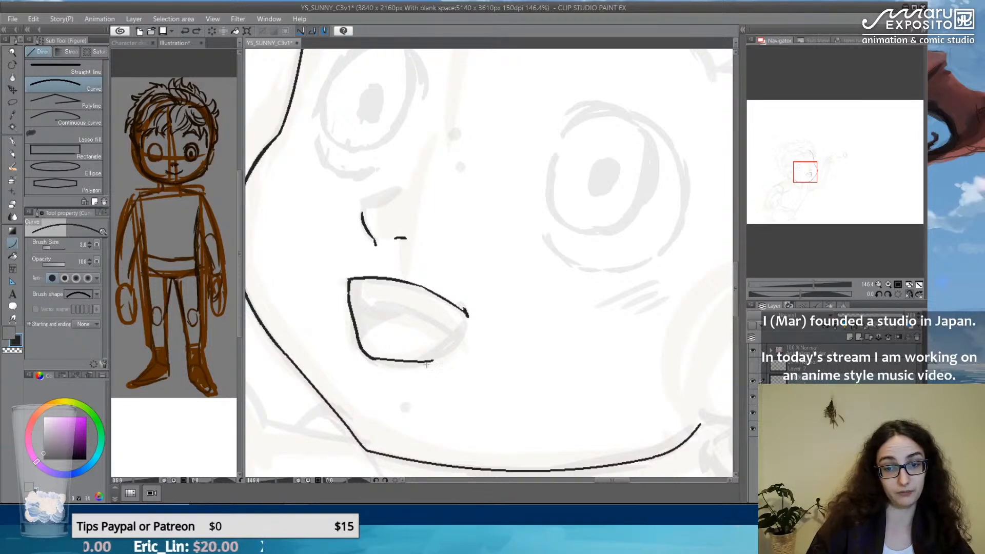
click(410, 373)
drag(433, 361, 468, 315)
click(454, 345)
click(13, 143)
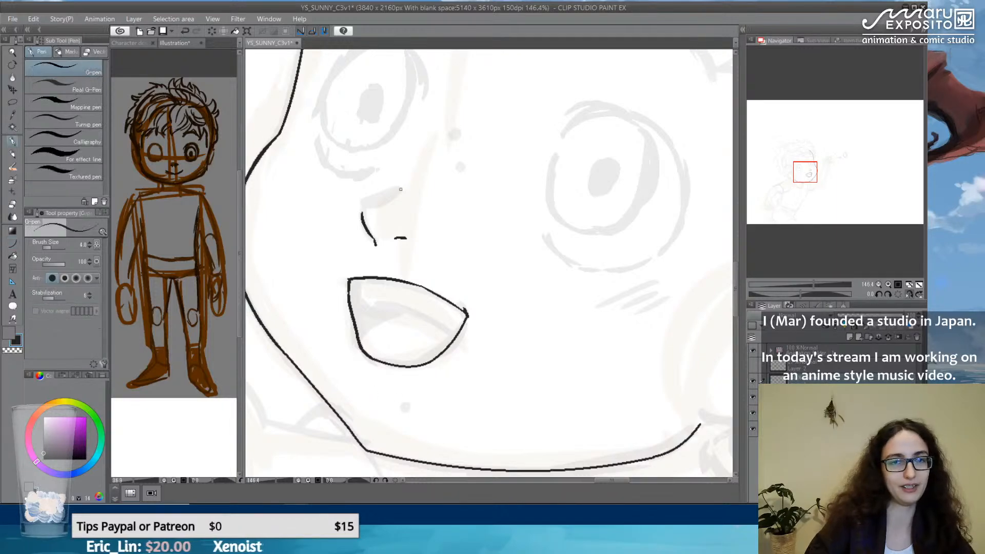
Mark the dot under the mouth and the small circle and dot between the eyes with the G-pen.
scroll(462, 154, down, 2)
drag(419, 378, 416, 376)
drag(461, 109, 465, 134)
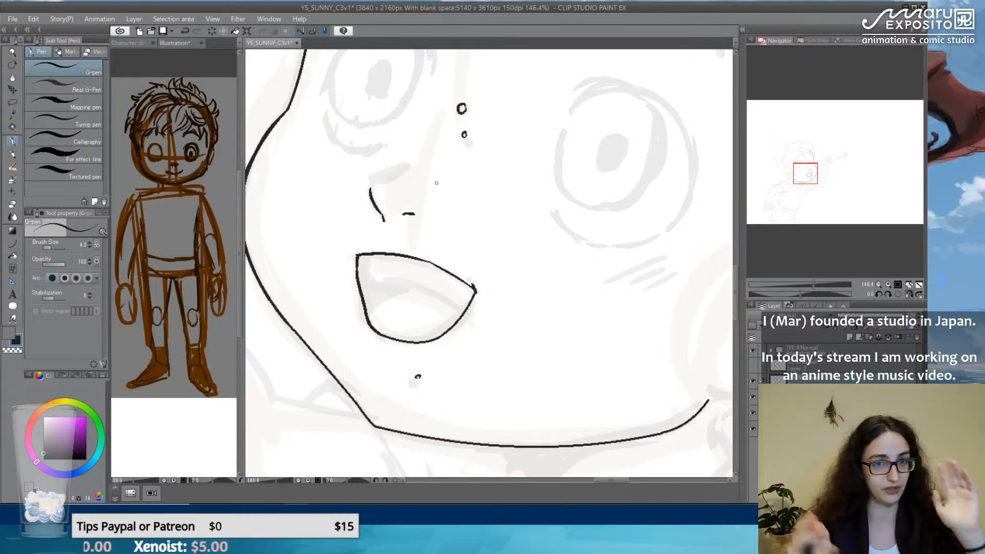
Trace the lower lid of the far eye as one short curved stroke, redoing it until it fits.
drag(425, 148, 455, 225)
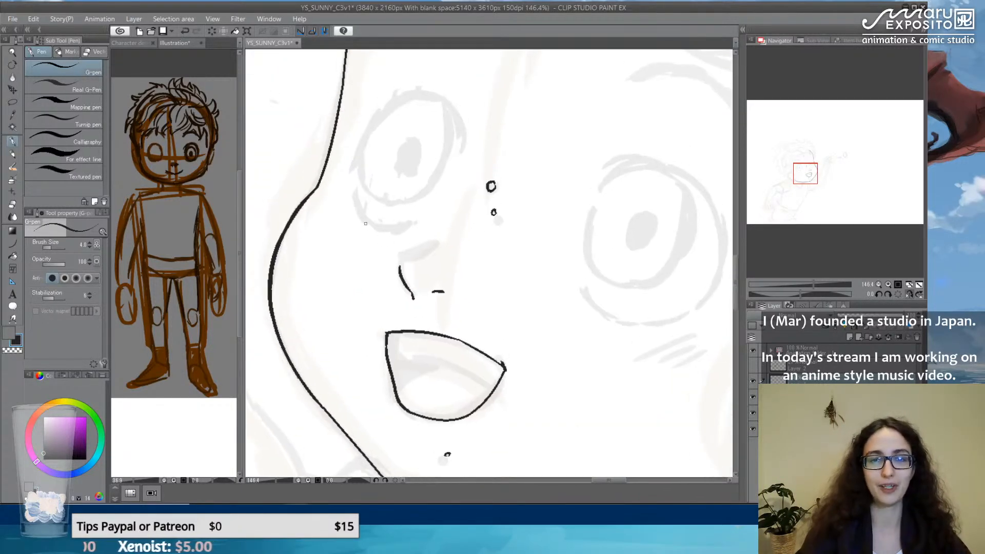
mouse_move(356, 193)
mouse_down()
mouse_move(402, 238)
mouse_move(357, 201)
mouse_move(397, 231)
mouse_move(383, 226)
mouse_move(422, 220)
mouse_up()
key(ctrl+z)
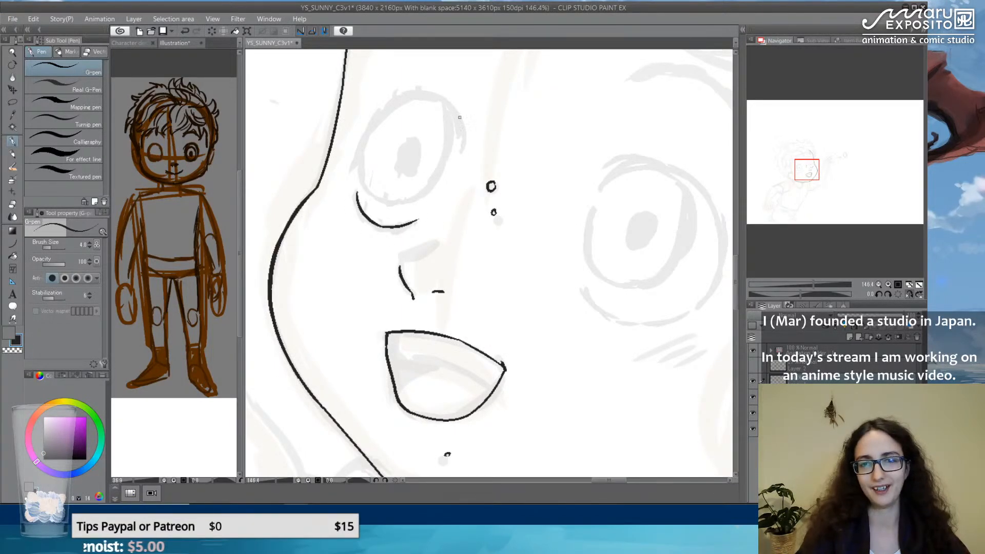
Draw two tapering strokes down the nose-side edge of the far eye, redoing them until they fit the sketch.
drag(458, 110, 459, 155)
key(ctrl+z)
drag(456, 116, 456, 157)
key(ctrl+z)
key(ctrl+z)
key(ctrl+z)
mouse_move(458, 116)
mouse_down()
mouse_move(455, 163)
mouse_move(465, 128)
mouse_up()
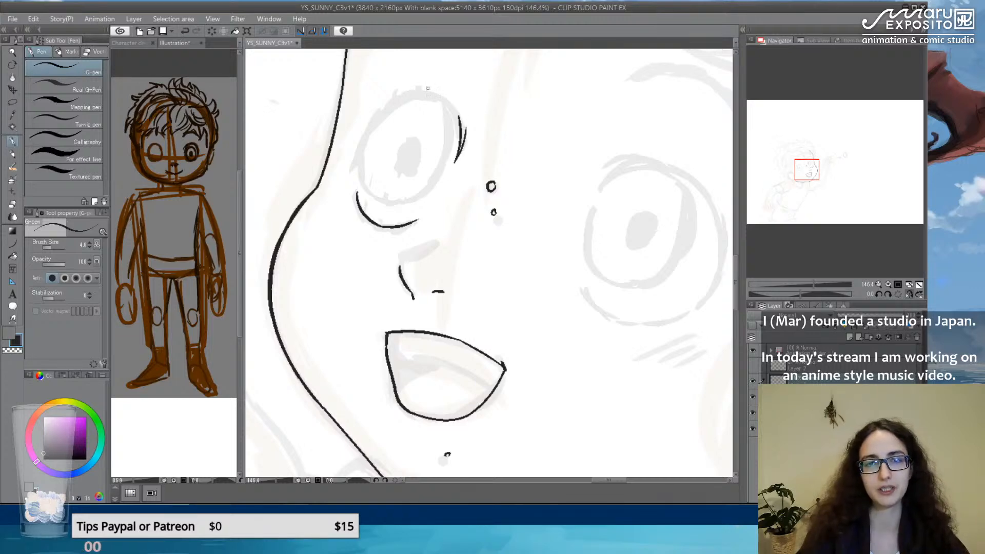
Trace the far eye's outer side up from the lower lid, redoing strokes, and erase the join to leave a gap.
mouse_move(367, 134)
mouse_down()
mouse_move(358, 191)
mouse_move(399, 110)
mouse_up()
key(ctrl+z)
key(ctrl+z)
drag(357, 177, 375, 128)
key(ctrl+z)
mouse_move(356, 180)
mouse_down()
mouse_move(363, 149)
mouse_move(396, 112)
mouse_move(375, 132)
mouse_up()
key(ctrl+z)
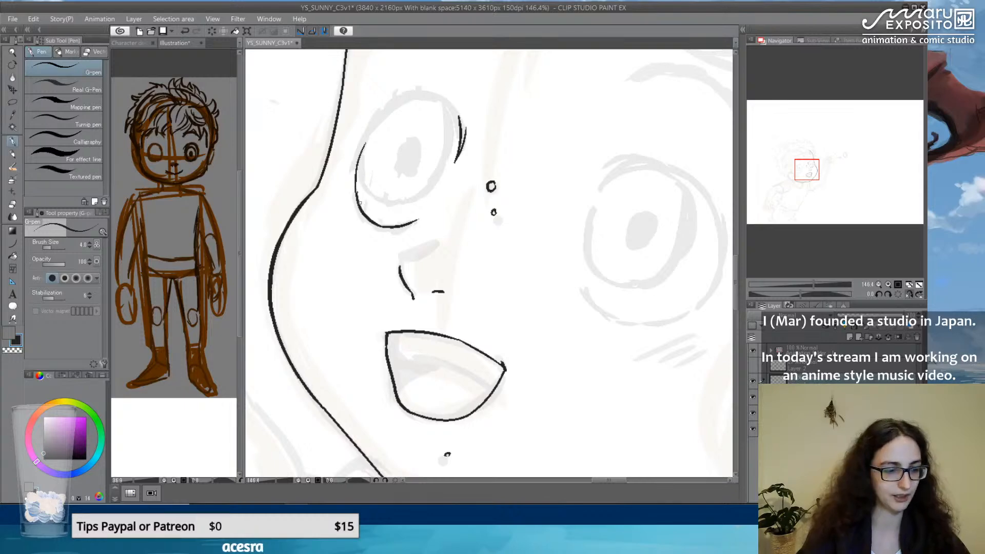
key(e)
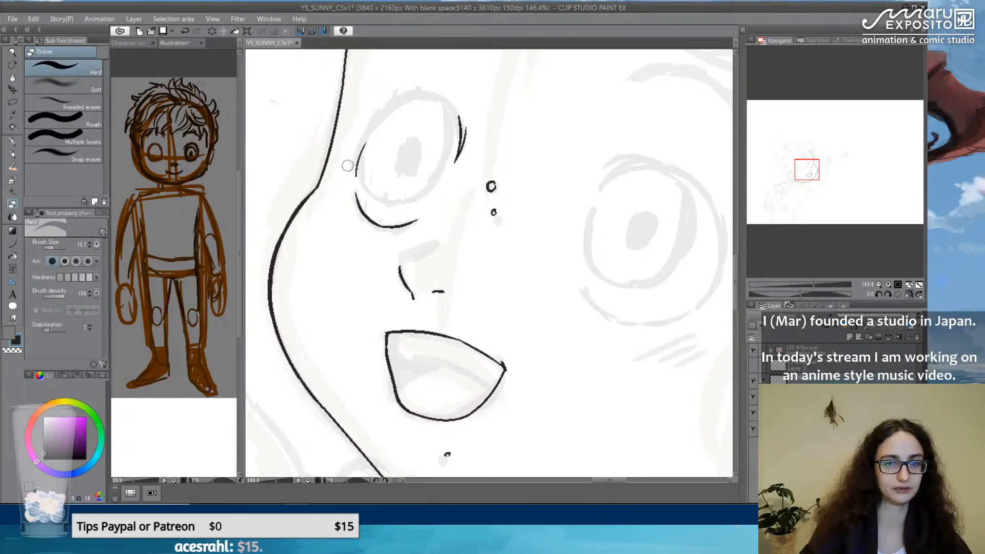
Add a short second G-pen stroke outside the far eye's outer corner, redoing it once, to thicken the lash line.
click(13, 140)
drag(359, 142, 354, 178)
key(ctrl+z)
drag(359, 137, 353, 165)
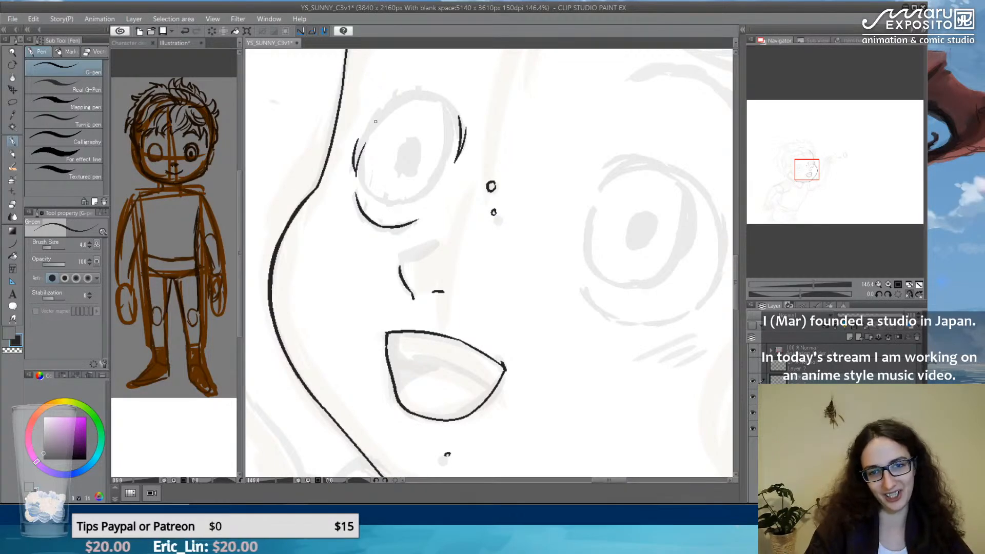
Trace the inner edge of the far eye's upper lid over the top to the nose side, redoing strokes until smooth.
drag(388, 107, 363, 143)
drag(386, 113, 359, 148)
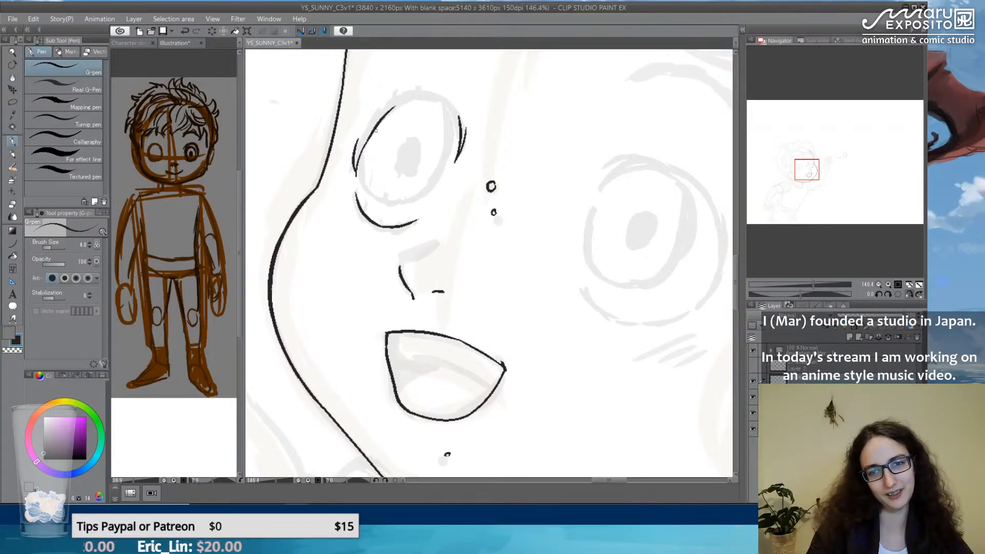
mouse_move(391, 108)
mouse_down()
mouse_move(426, 96)
mouse_move(459, 109)
mouse_move(452, 103)
mouse_move(471, 138)
mouse_up()
key(ctrl+z)
key(ctrl+z)
key(ctrl+z)
key(ctrl+z)
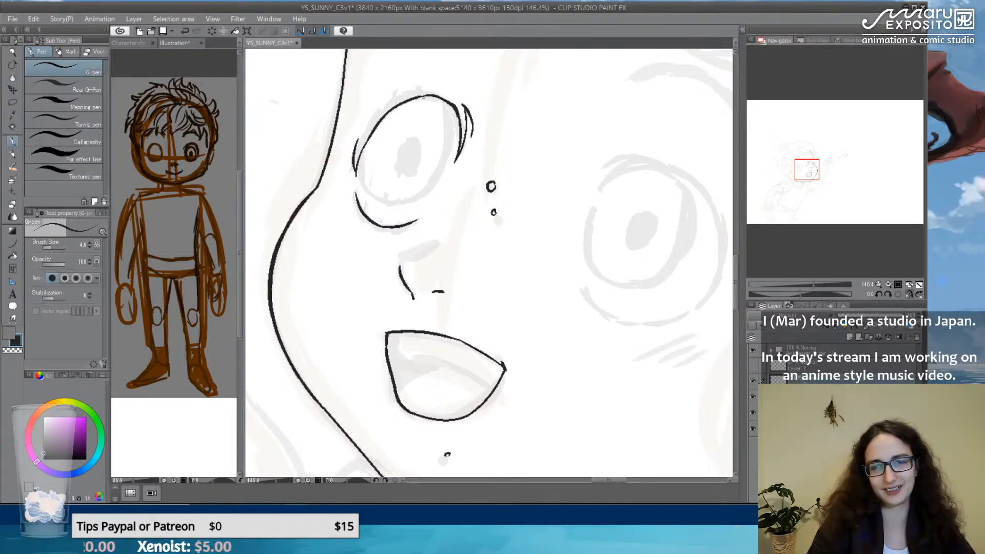
Draw the outer edge of the far eye's upper lash line with the Curve tool, arching between its two corners.
drag(358, 139, 384, 107)
key(ctrl+z)
click(13, 244)
mouse_move(356, 143)
mouse_down()
mouse_move(409, 92)
mouse_move(447, 93)
mouse_move(466, 106)
mouse_up()
click(364, 111)
click(423, 86)
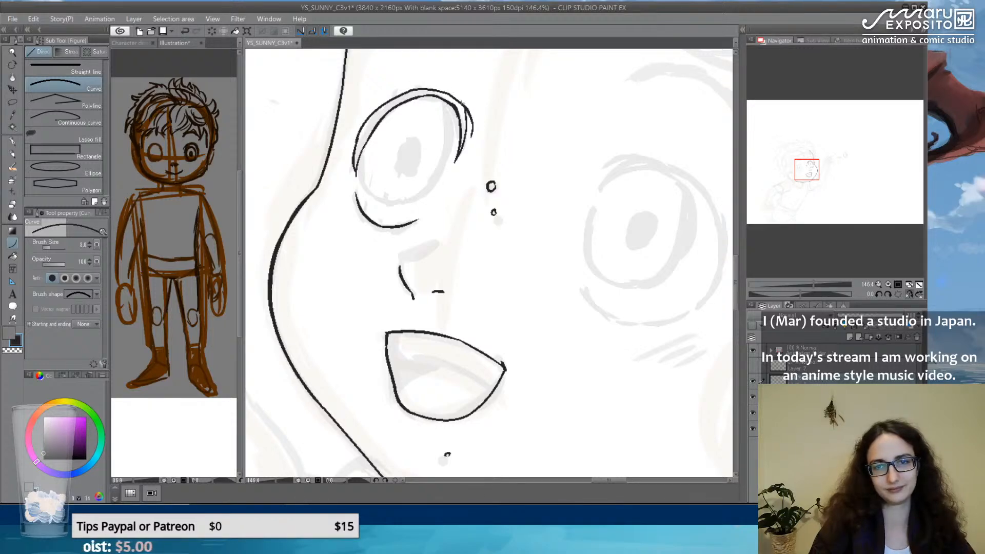
click(462, 103)
Trace the inner edge of the near eye's upper lid with Curve segments, over the top and down the outer side.
drag(644, 178, 539, 158)
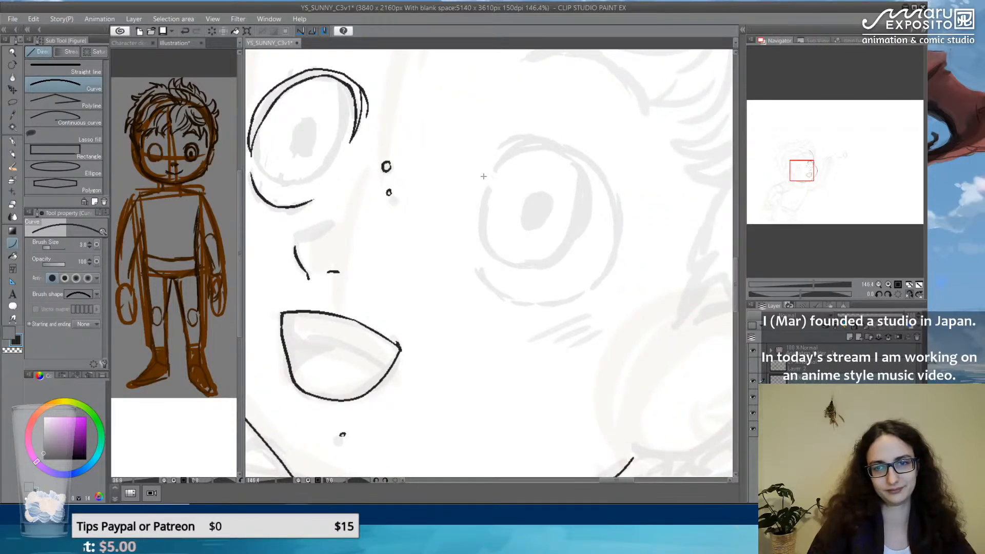
drag(483, 176, 531, 148)
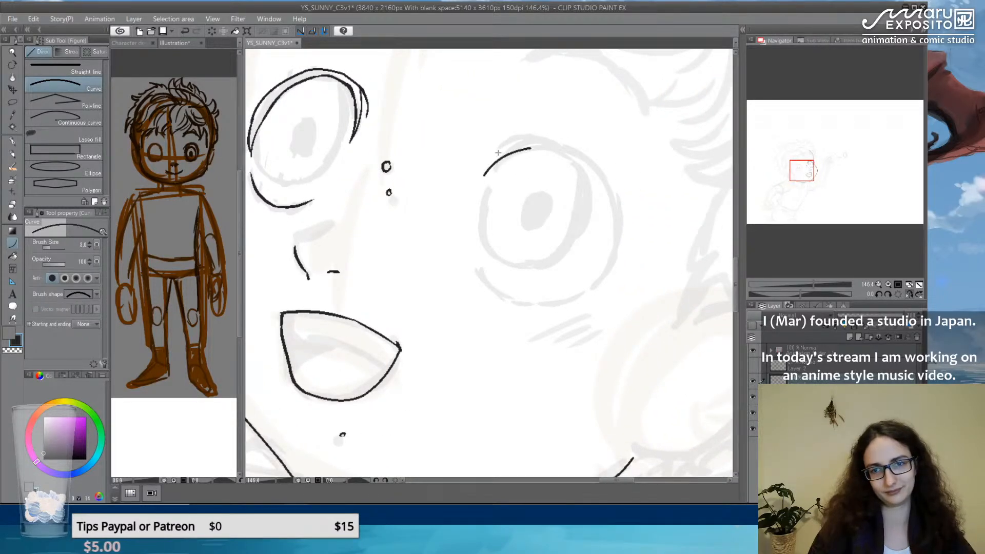
mouse_move(532, 148)
mouse_down()
mouse_move(580, 156)
mouse_move(613, 209)
mouse_move(607, 258)
mouse_move(574, 298)
mouse_move(613, 269)
mouse_move(628, 204)
mouse_move(576, 150)
mouse_move(524, 134)
mouse_up()
click(549, 144)
key(ctrl+z)
click(558, 147)
click(611, 188)
click(616, 235)
click(598, 281)
Trace the outer edge of the near eye's lash line with Curve segments from its lower outer end up to the top.
click(605, 290)
click(629, 224)
click(611, 166)
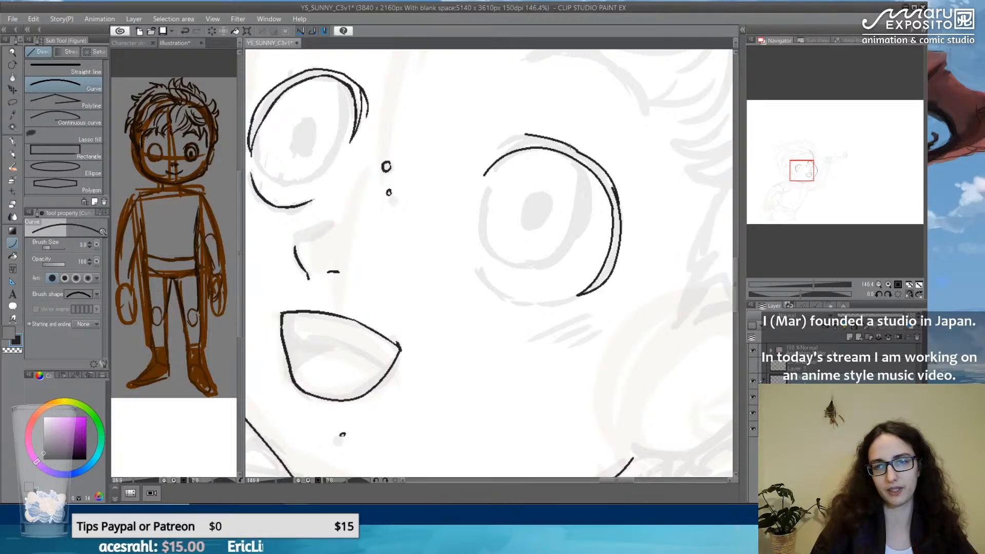
drag(589, 159, 609, 173)
click(589, 152)
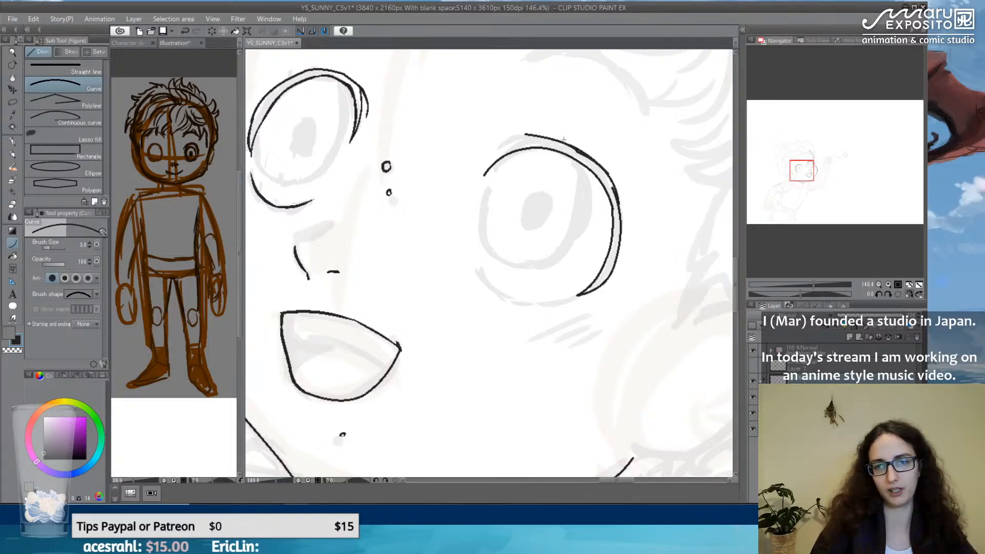
Extend the near eye's outer lash edge to the nose-side corner with the G-pen, replacing the Curve segment and redoing strokes.
drag(526, 135, 497, 147)
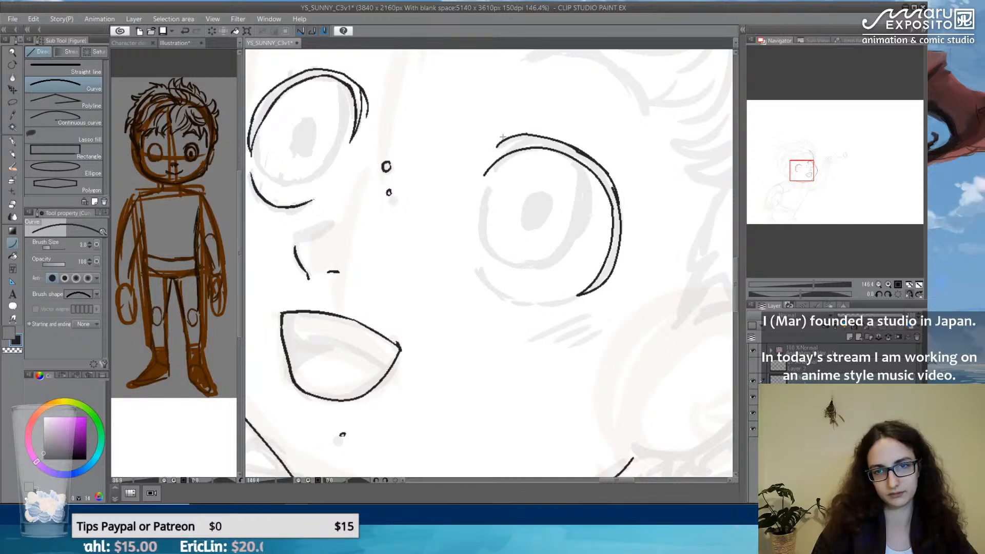
key(Escape)
click(13, 142)
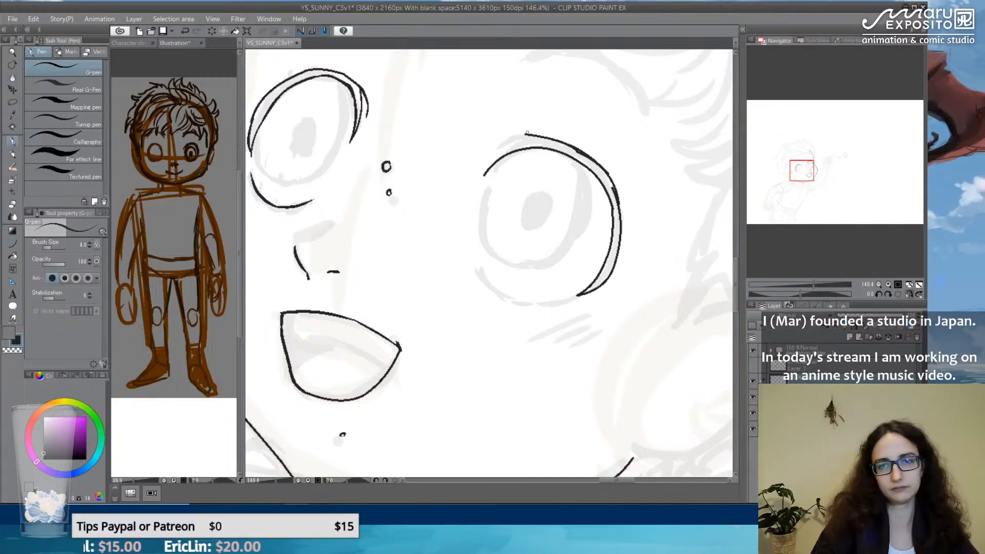
drag(496, 141, 484, 157)
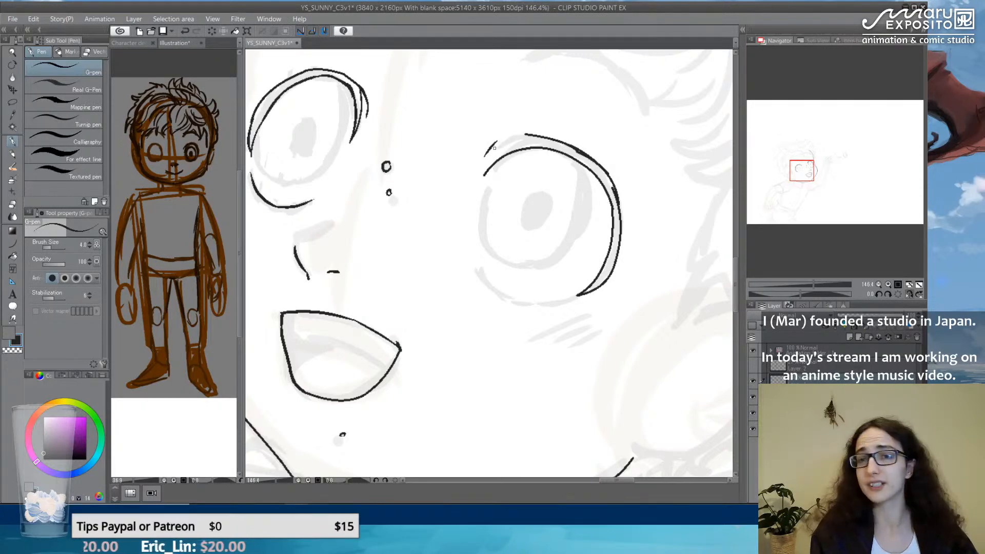
mouse_move(495, 143)
mouse_down()
mouse_move(523, 134)
mouse_move(484, 173)
mouse_up()
key(ctrl+z)
key(ctrl+z)
key(ctrl+z)
key(ctrl+z)
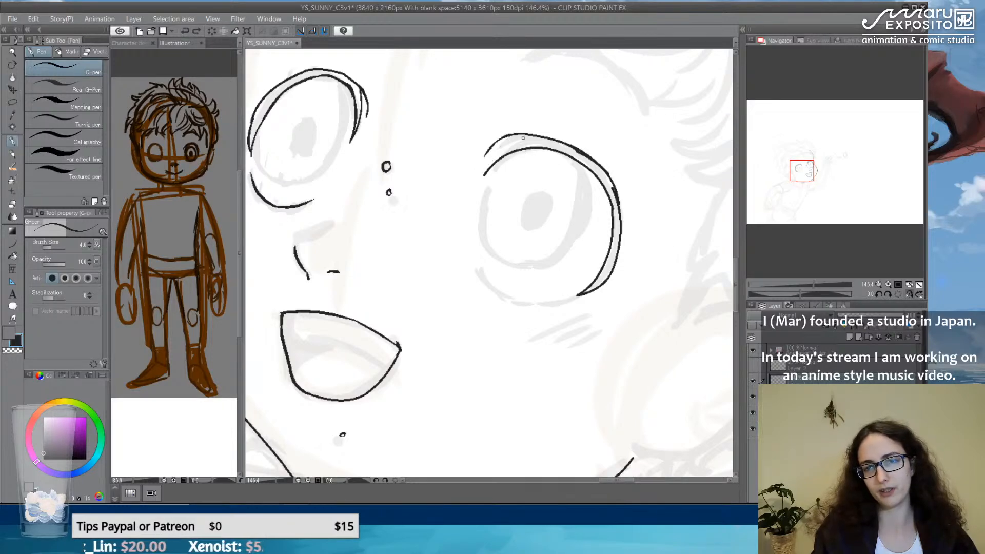
Ink the inner corner of the nearer eye's upper lash and its lower lid line with the G-pen.
mouse_move(528, 134)
mouse_down()
mouse_move(495, 154)
mouse_move(482, 177)
mouse_up()
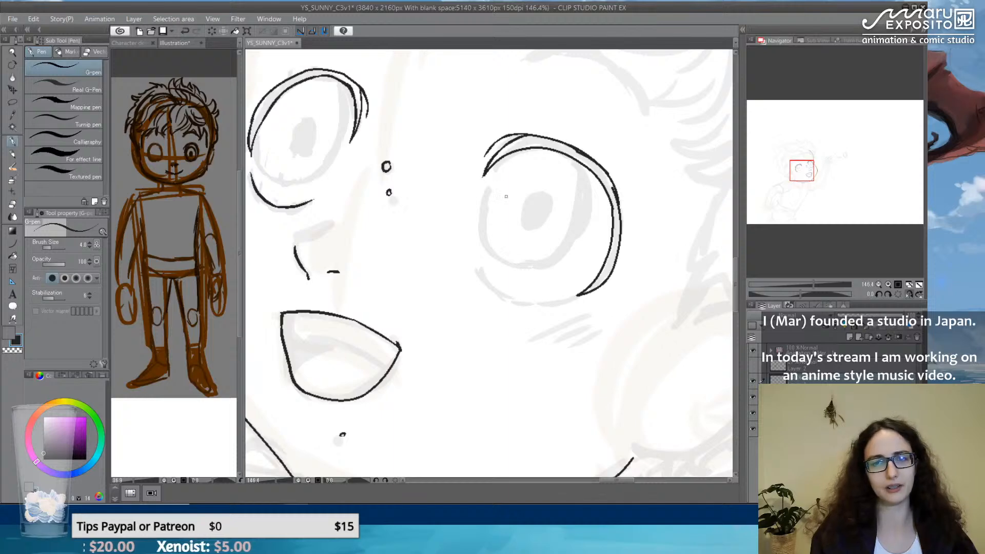
drag(476, 267, 502, 299)
key(ctrl+z)
mouse_move(476, 262)
mouse_down()
mouse_move(505, 297)
mouse_move(516, 299)
mouse_move(494, 289)
mouse_move(552, 297)
mouse_up()
key(ctrl+z)
mouse_move(490, 284)
mouse_down()
mouse_move(531, 302)
mouse_move(568, 297)
mouse_up()
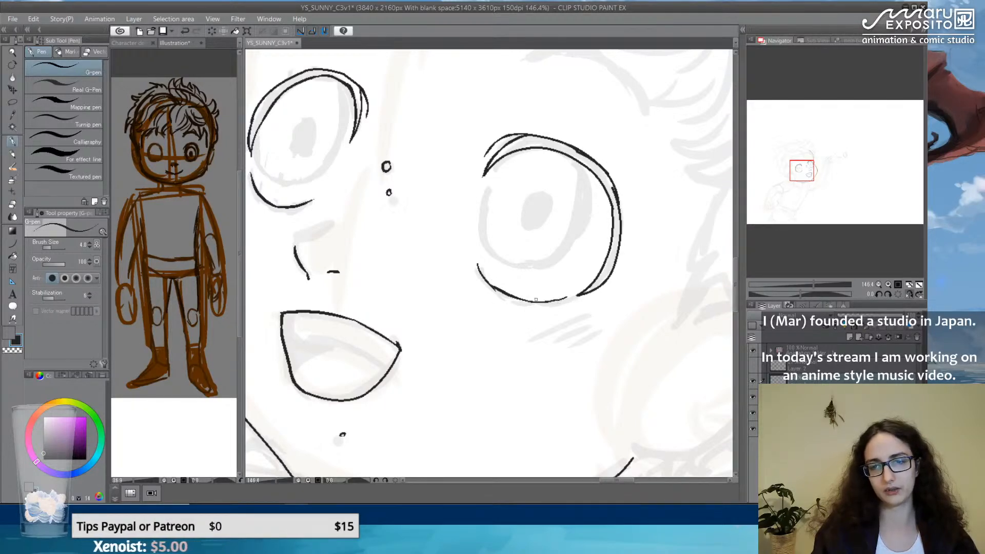
click(13, 203)
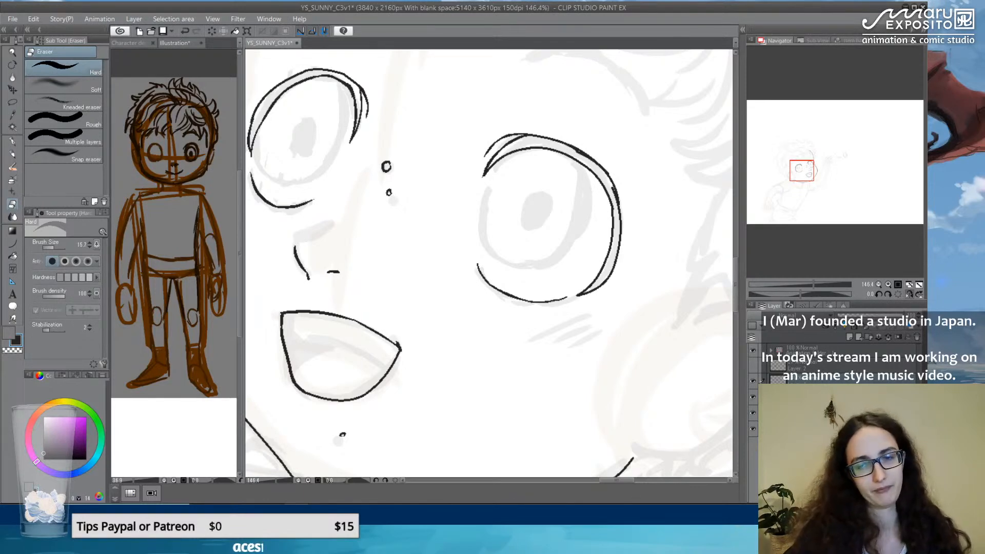
scroll(351, 305, up, 1)
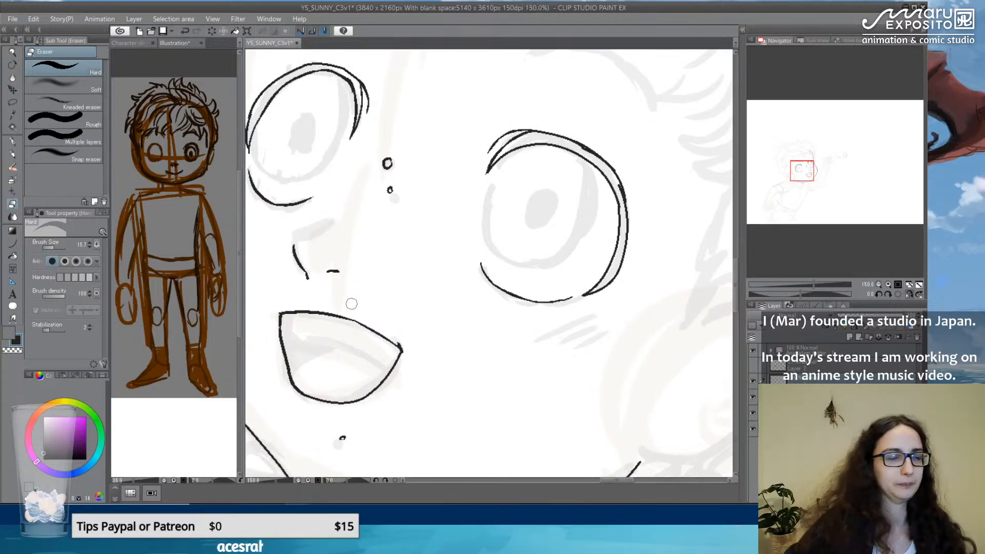
Ink the lower edge of the upper teeth inside the open mouth, starting with a small curve at the far corner.
click(12, 141)
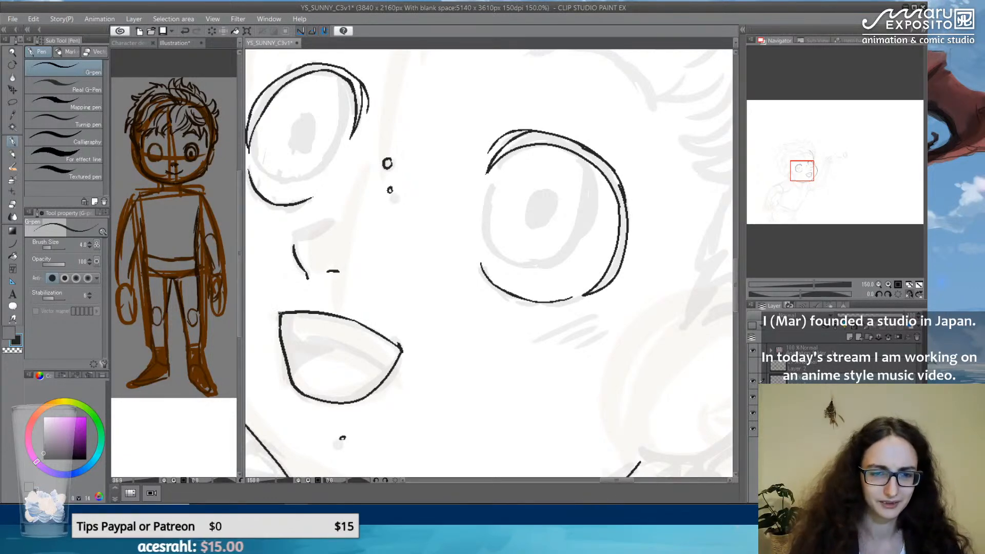
mouse_move(286, 314)
mouse_down()
mouse_move(296, 340)
mouse_move(329, 340)
mouse_move(309, 334)
mouse_move(392, 364)
mouse_up()
key(ctrl+z)
key(ctrl+z)
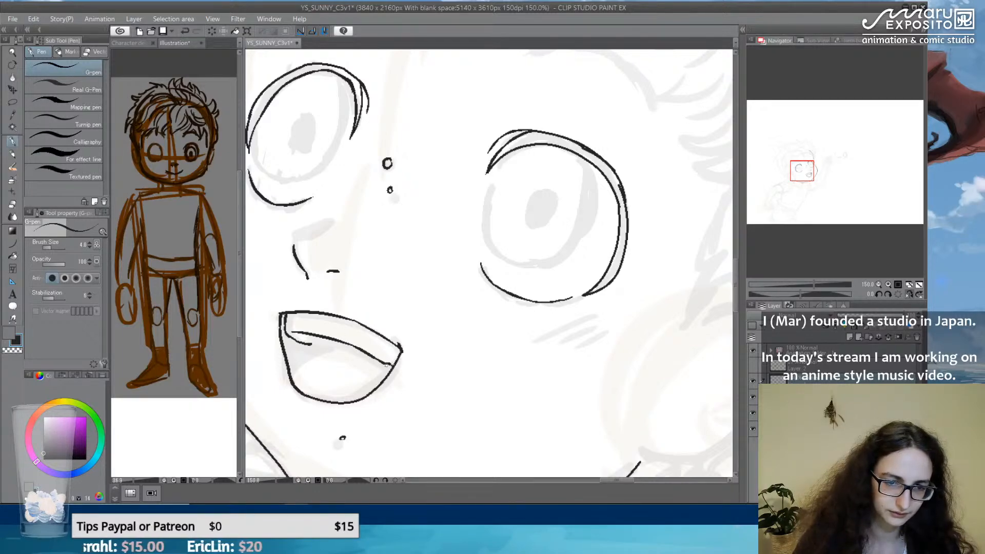
Close the small tooth curve at the mouth's far side and add a jagged tooth edge near the opposite corner.
mouse_move(309, 342)
mouse_down()
mouse_move(371, 349)
mouse_move(375, 356)
mouse_move(359, 354)
mouse_move(367, 358)
mouse_move(371, 343)
mouse_move(383, 363)
mouse_up()
key(ctrl+z)
key(e)
key(ctrl+z)
key(p)
key(ctrl+z)
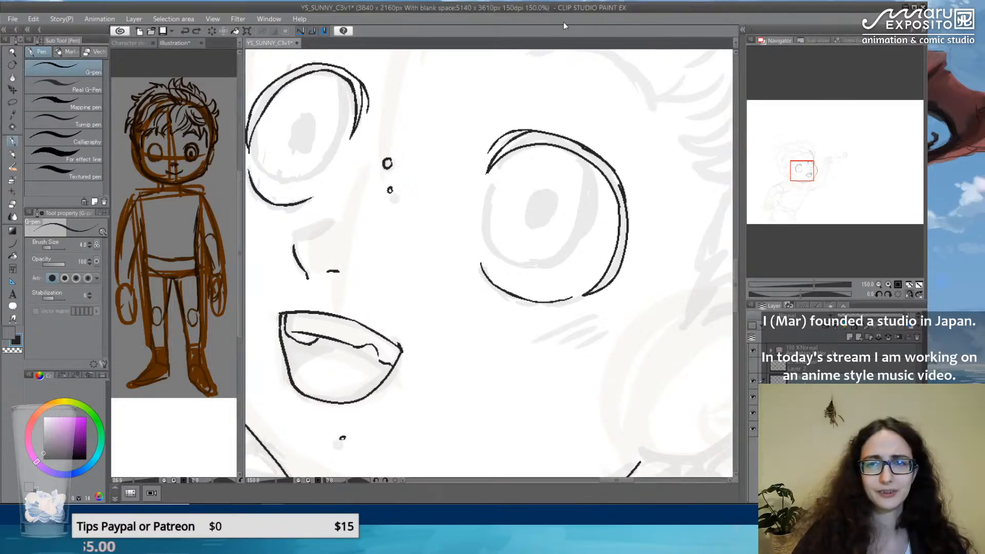
Erase the jagged part of the teeth line and redraw it as a smooth curve reaching the mouth corner.
scroll(336, 275, down, 1)
scroll(334, 273, up, 1)
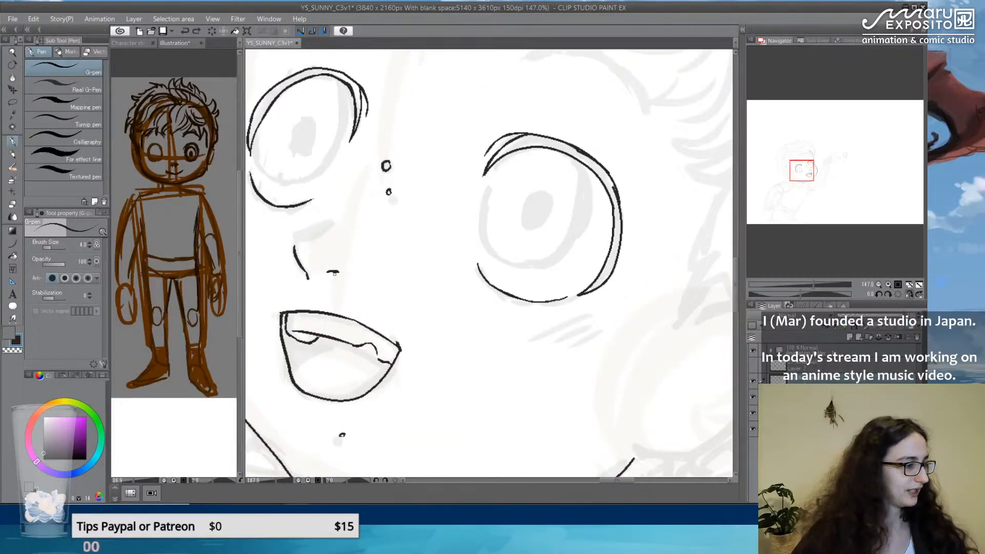
key(e)
mouse_move(353, 342)
mouse_down()
mouse_move(382, 362)
mouse_move(363, 350)
mouse_up()
key(p)
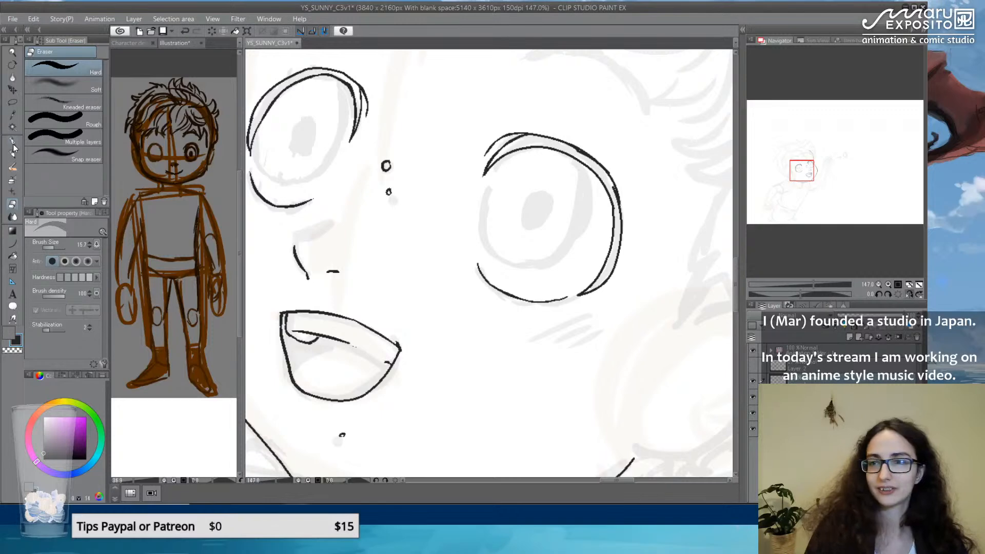
drag(347, 344, 382, 362)
key(ctrl+z)
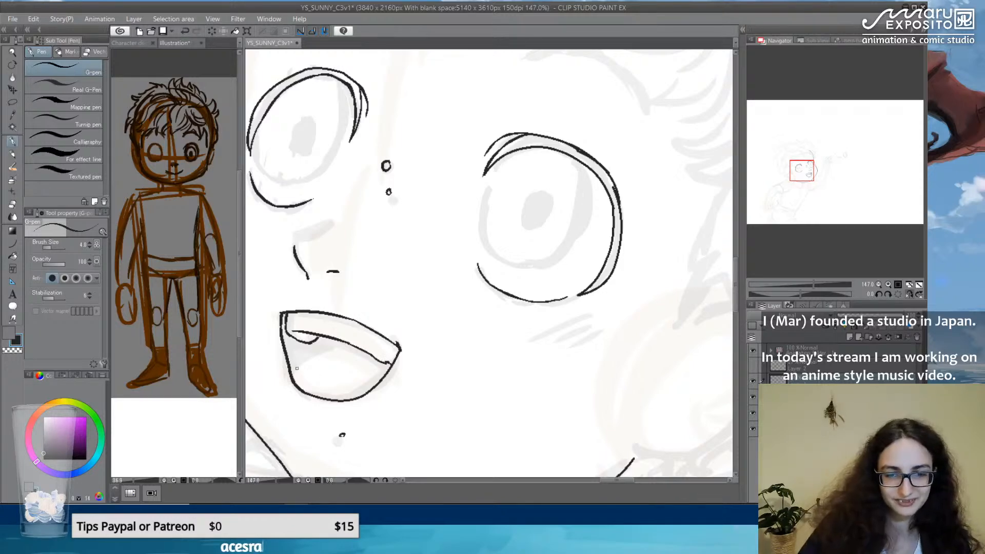
Ink the tongue's upper contour as an arc across the lower part of the mouth.
mouse_move(295, 375)
mouse_down()
mouse_move(342, 348)
mouse_move(370, 355)
mouse_move(333, 348)
mouse_move(291, 378)
mouse_up()
key(ctrl+z)
key(ctrl+z)
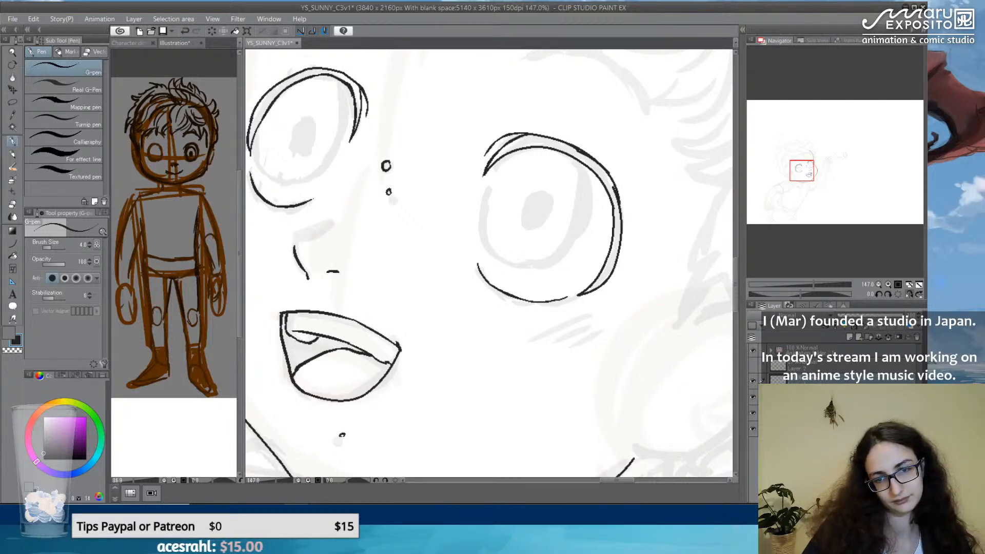
scroll(369, 323, down, 5)
scroll(444, 347, down, 5)
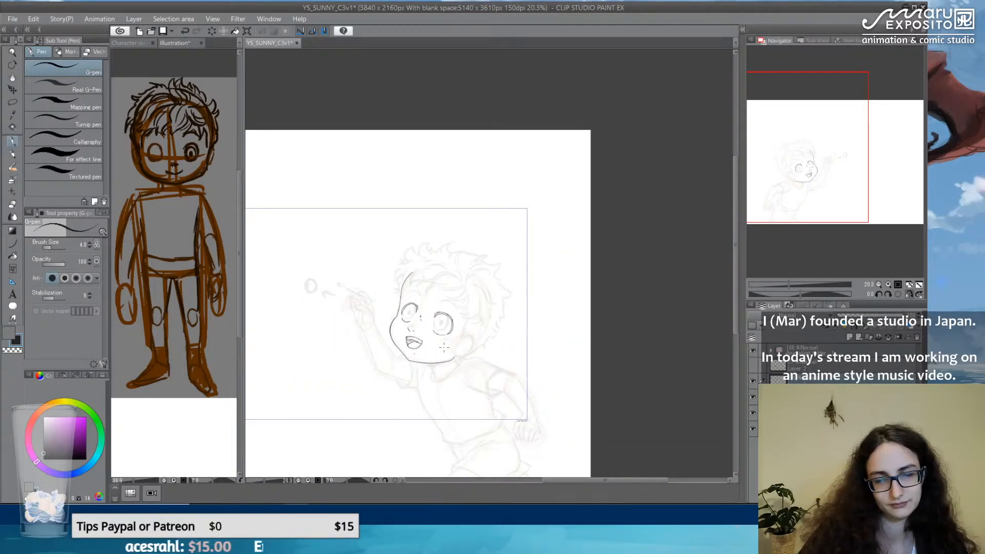
scroll(469, 367, up, 4)
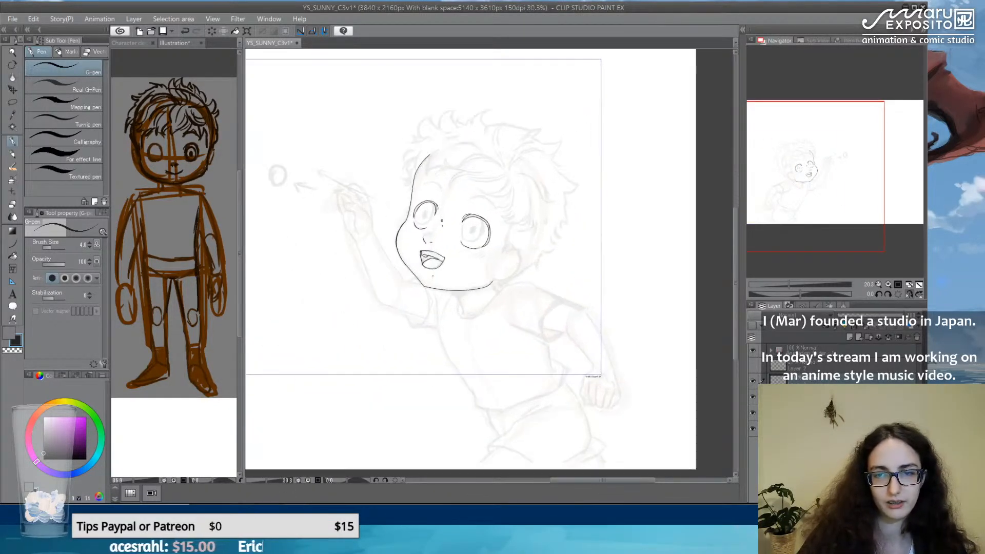
drag(296, 250, 786, 258)
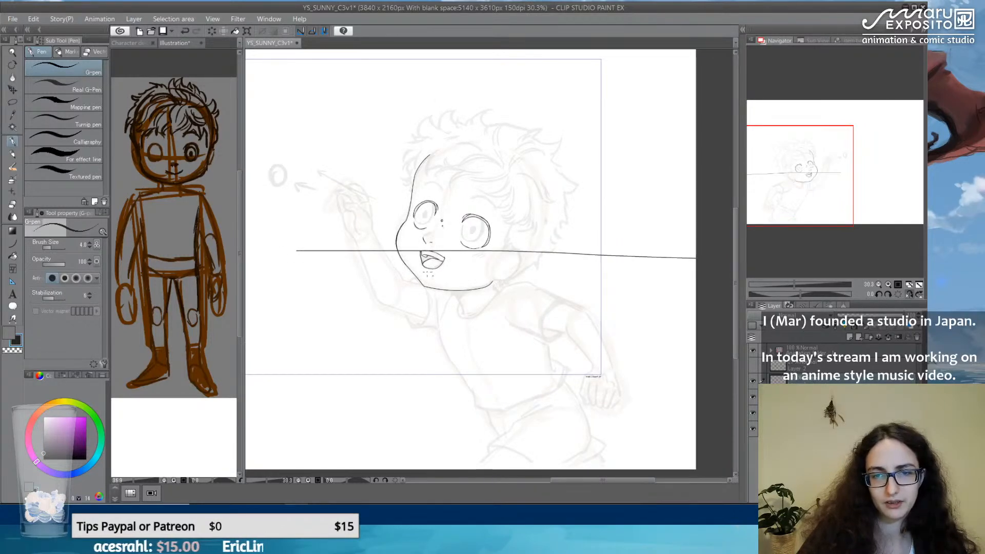
key(ctrl+z)
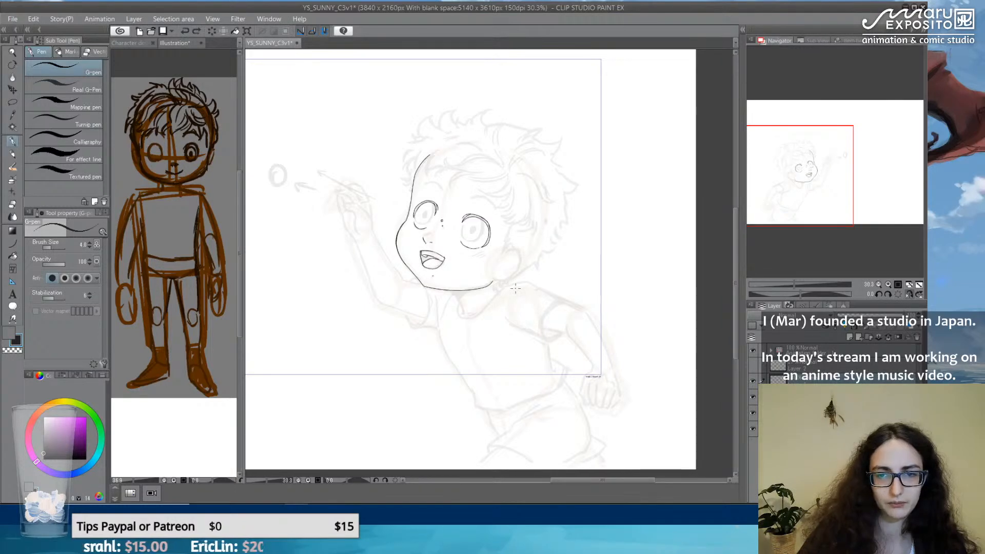
Redraw the edge of the upper teeth closer to the upper lip, erase the old line and complete the tongue's contour.
scroll(433, 259, up, 2)
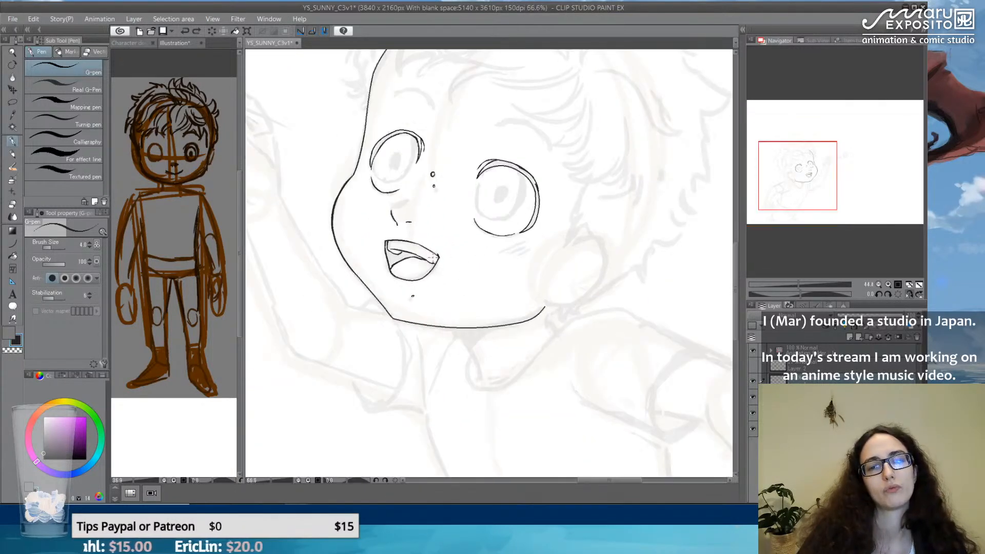
scroll(434, 259, up, 3)
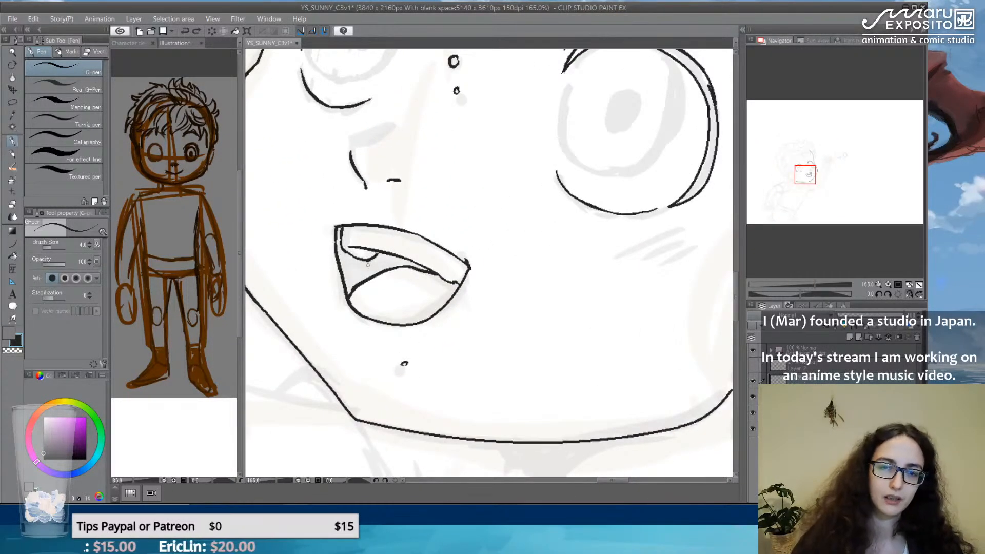
mouse_move(362, 251)
mouse_down()
mouse_move(385, 243)
mouse_move(354, 251)
mouse_move(390, 250)
mouse_move(460, 276)
mouse_up()
key(ctrl+z)
mouse_move(375, 247)
mouse_down()
mouse_move(396, 252)
mouse_move(356, 250)
mouse_move(398, 254)
mouse_move(389, 254)
mouse_move(453, 282)
mouse_move(408, 262)
mouse_up()
key(ctrl+z)
key(e)
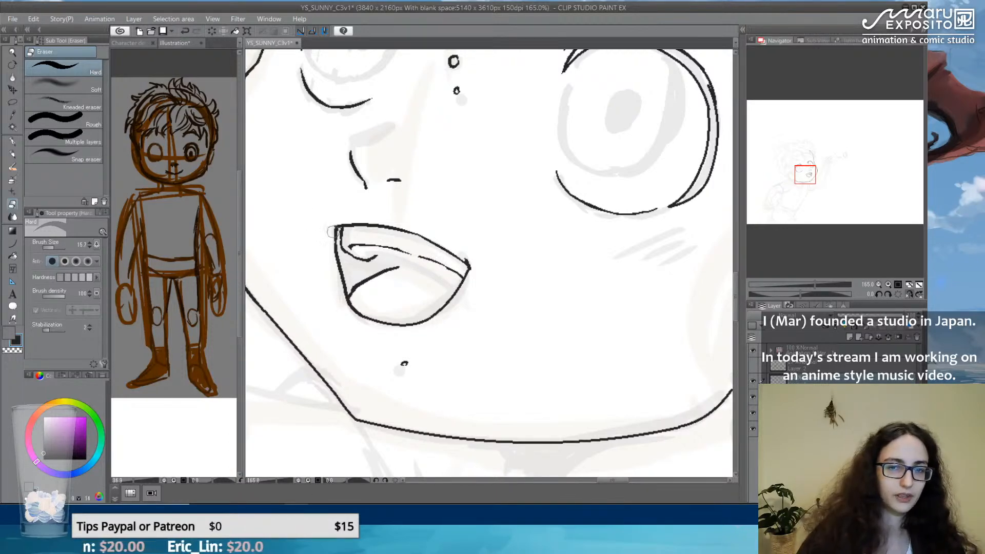
key(p)
mouse_move(404, 253)
mouse_down()
mouse_move(420, 259)
mouse_move(383, 250)
mouse_move(458, 277)
mouse_up()
key(ctrl+z)
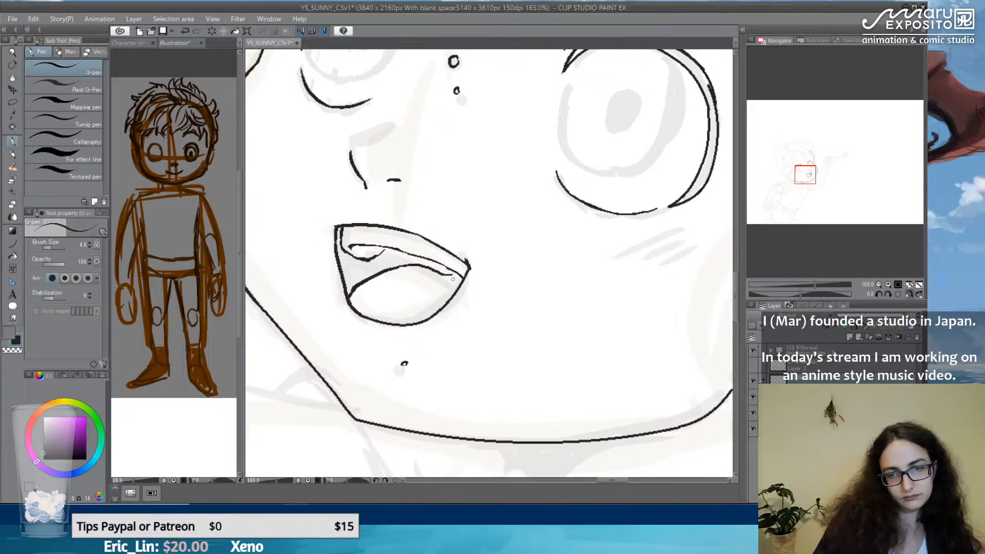
Fill the outlined upper lashes of both eyes with solid black, using the fill that refers to other layers.
scroll(460, 279, down, 2)
scroll(539, 289, down, 5)
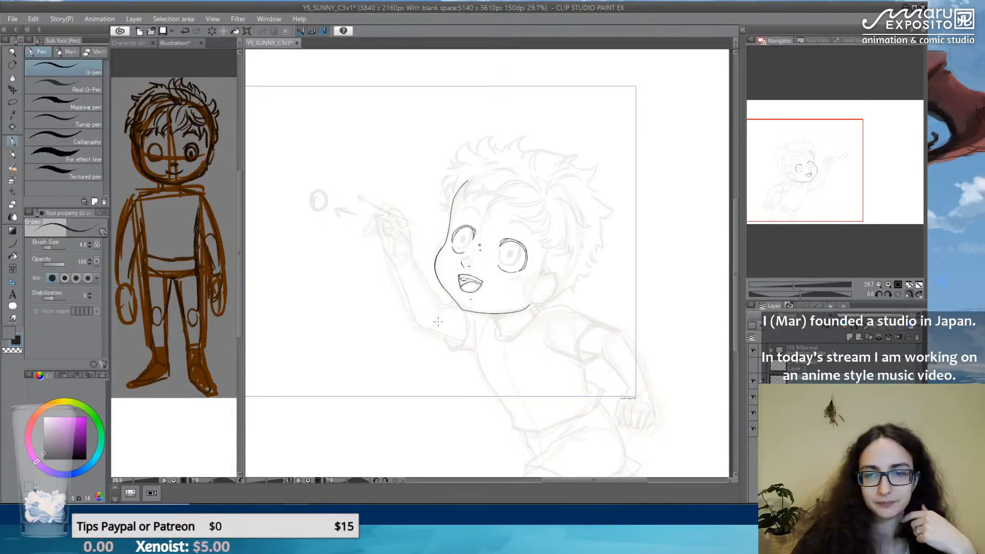
scroll(526, 250, up, 3)
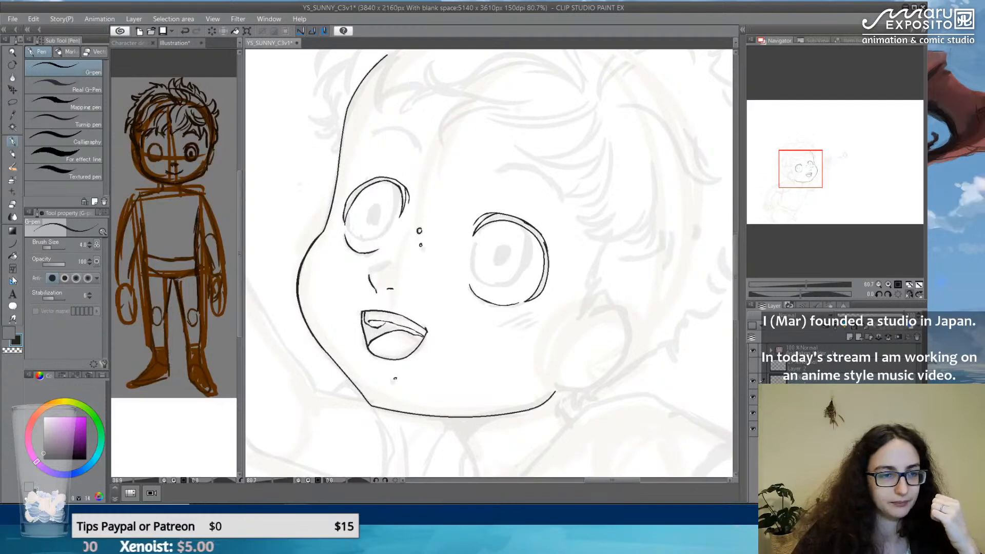
click(13, 256)
click(354, 193)
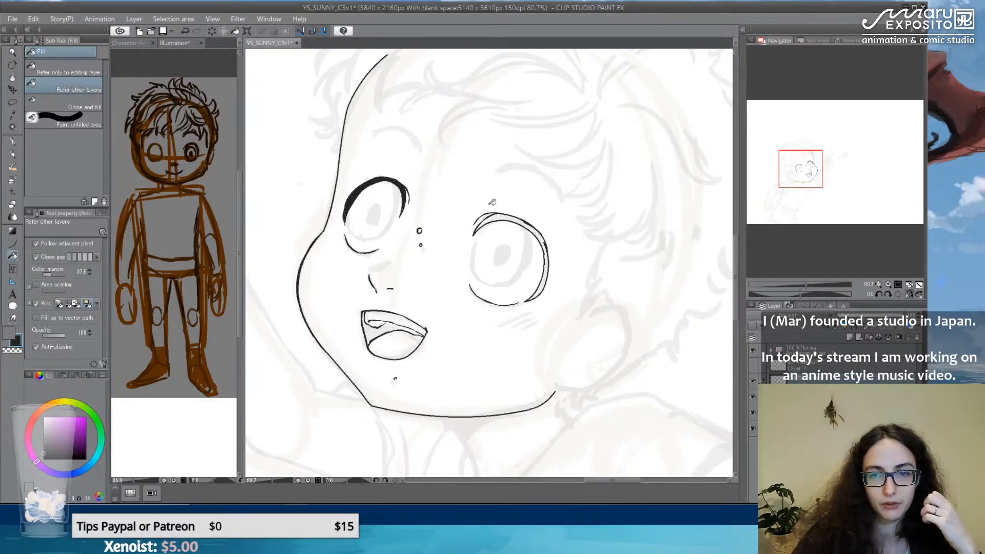
click(507, 216)
scroll(507, 216, down, 3)
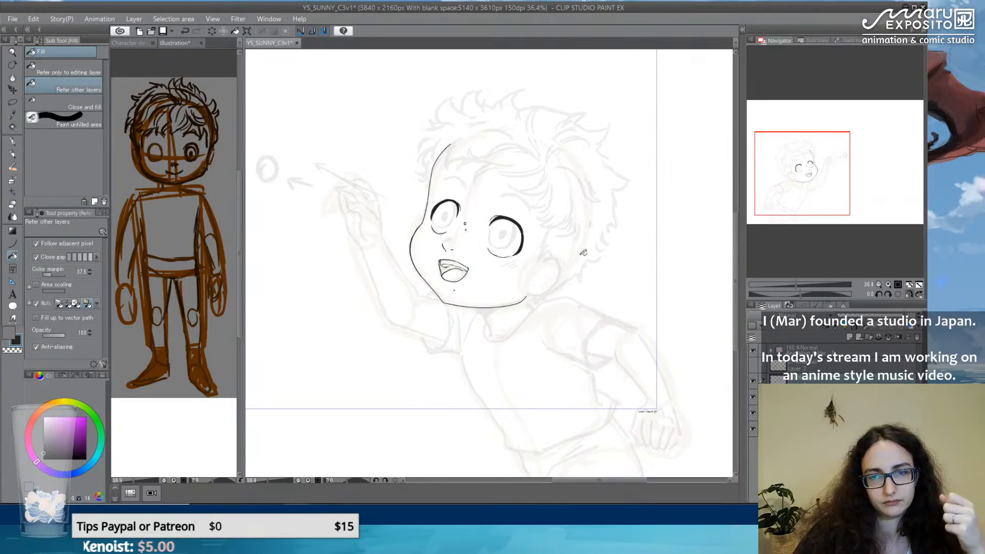
Flip the canvas view horizontally and round out the top of the far eye's upper lash with the G-pen.
click(911, 295)
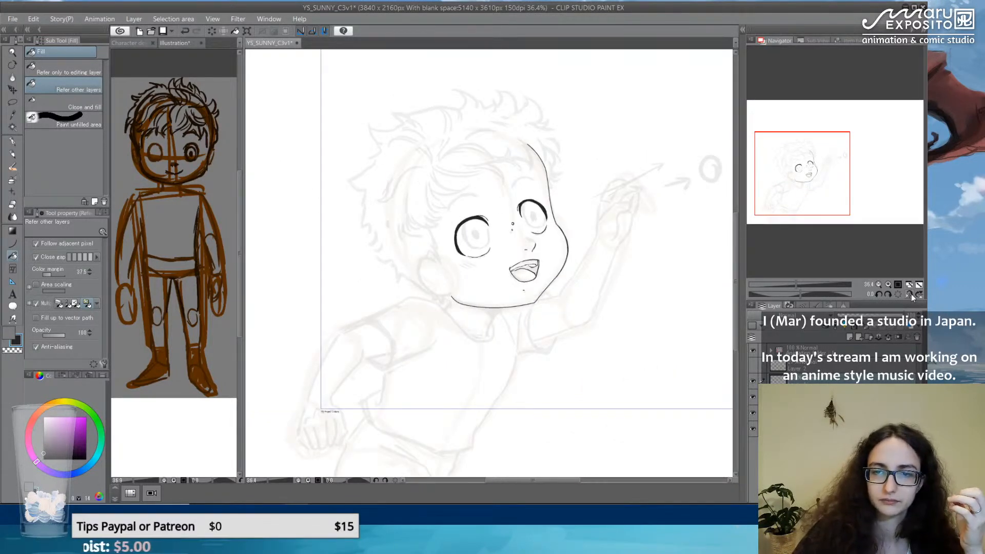
scroll(545, 192, up, 5)
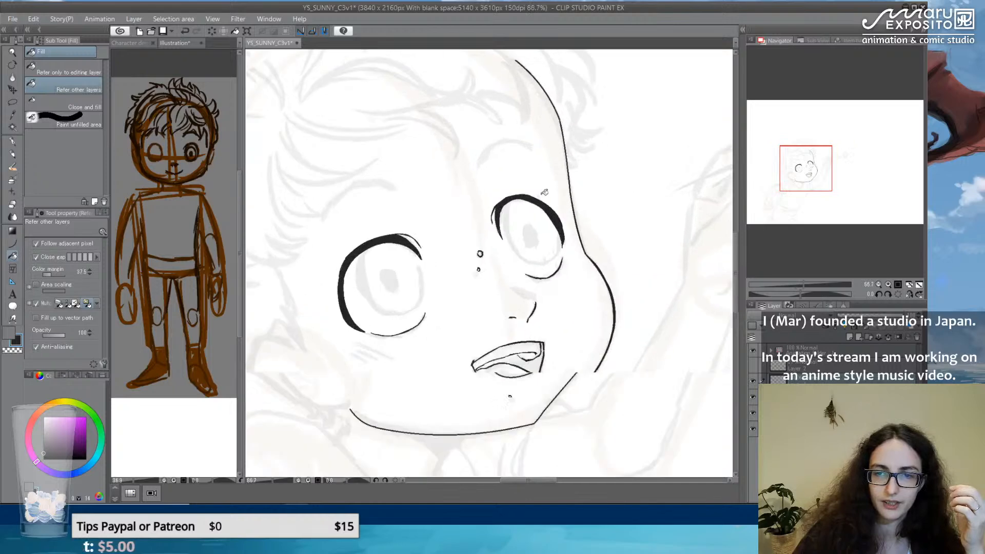
key(e)
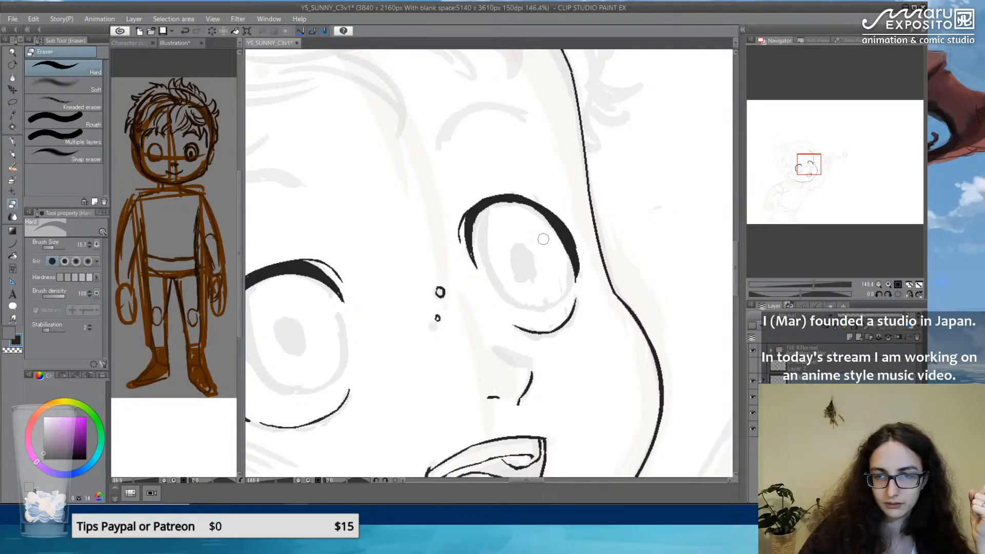
click(13, 142)
drag(522, 199, 562, 223)
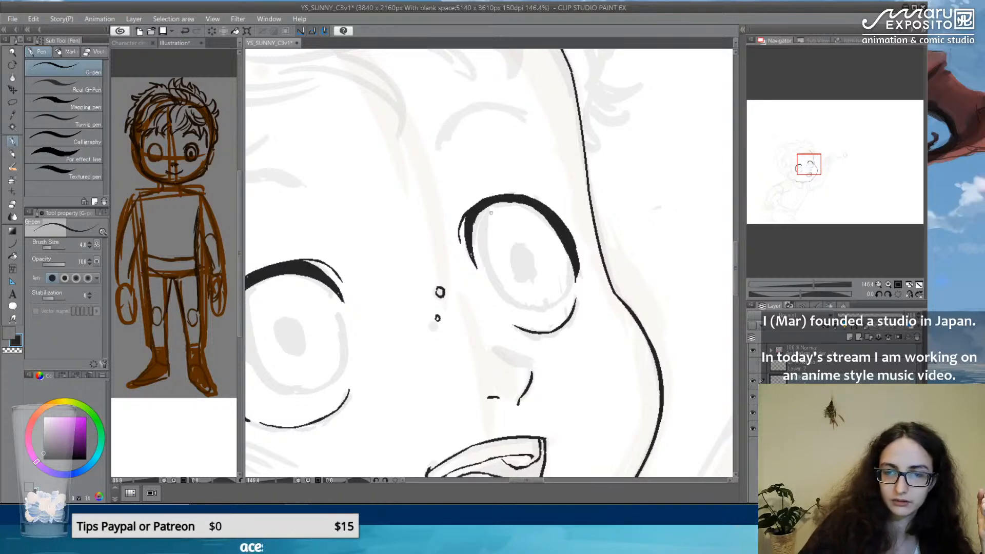
drag(506, 195, 527, 195)
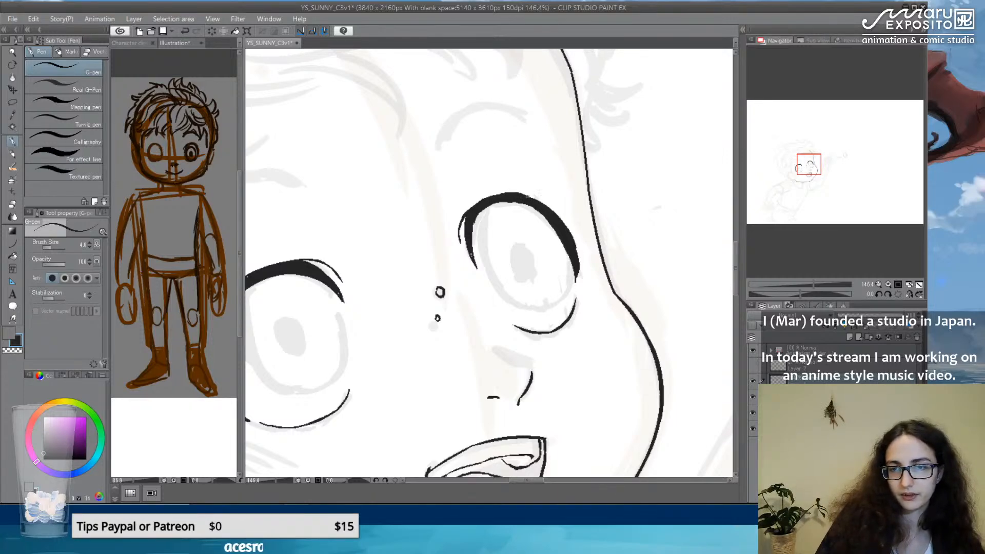
Examine the inked eyes and mouth in the mirrored view, both close up and with the whole figure.
scroll(571, 246, down, 2)
scroll(497, 122, up, 3)
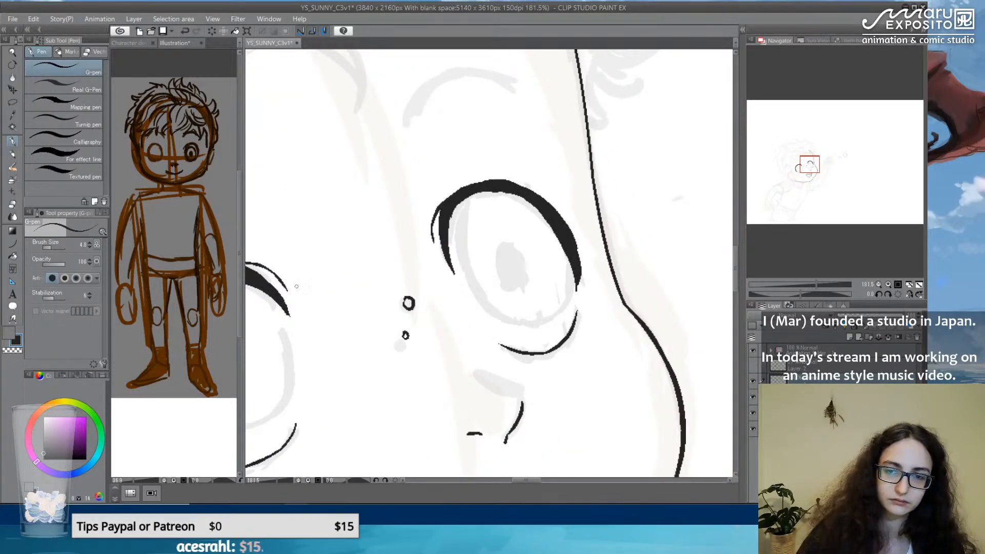
scroll(296, 286, down, 2)
scroll(320, 329, up, 3)
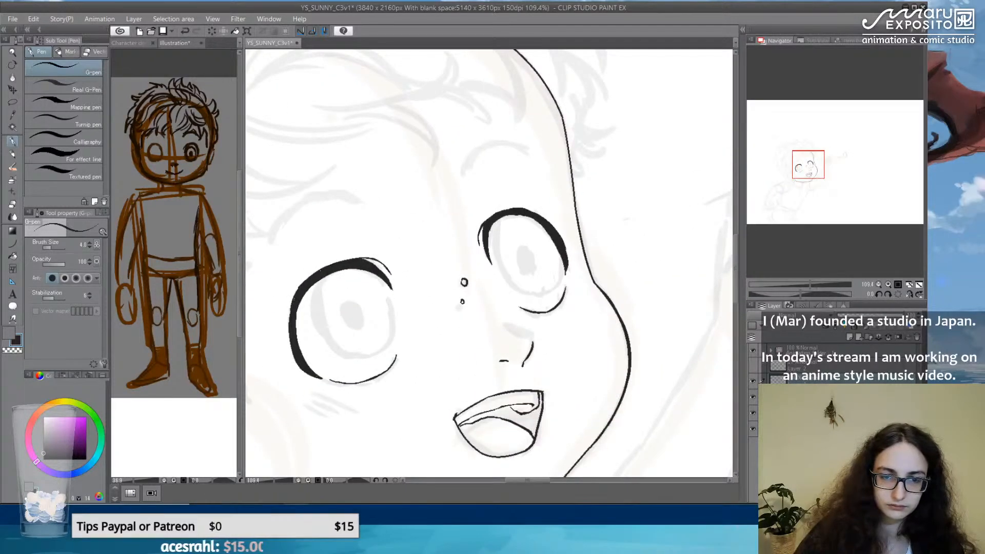
scroll(320, 329, up, 1)
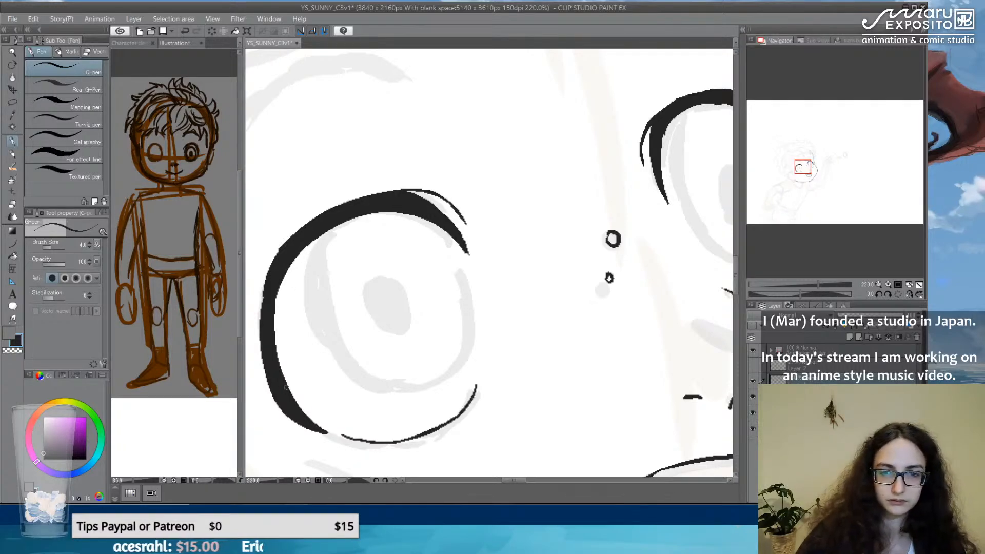
scroll(285, 388, down, 8)
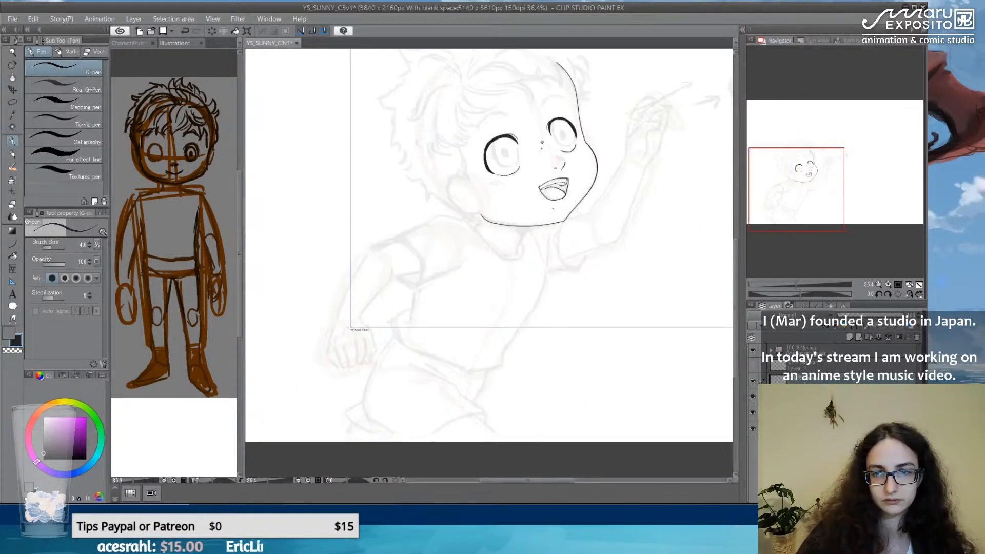
scroll(574, 137, up, 6)
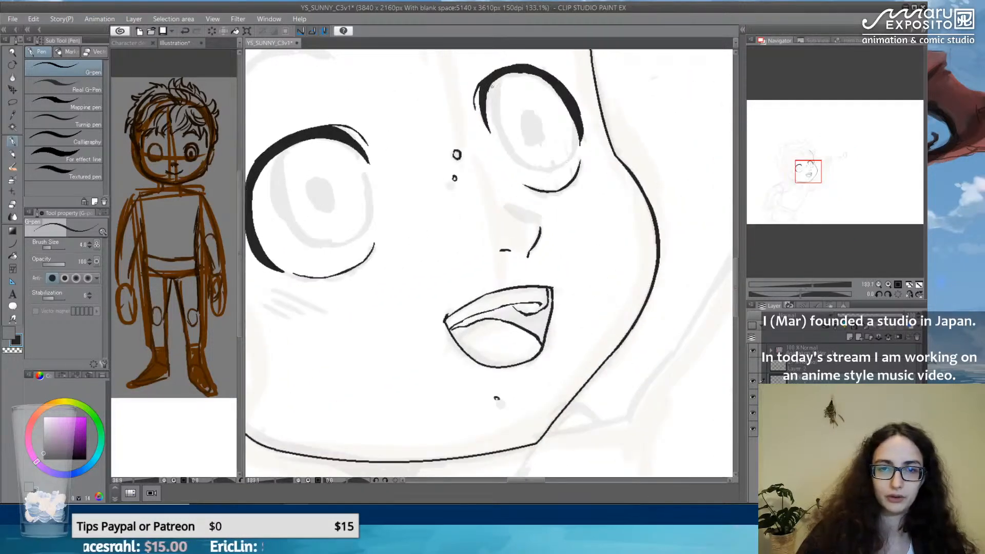
Outline the outer side and underside of the near eye's iris with the Curve tool, following the sketch.
drag(419, 261, 420, 263)
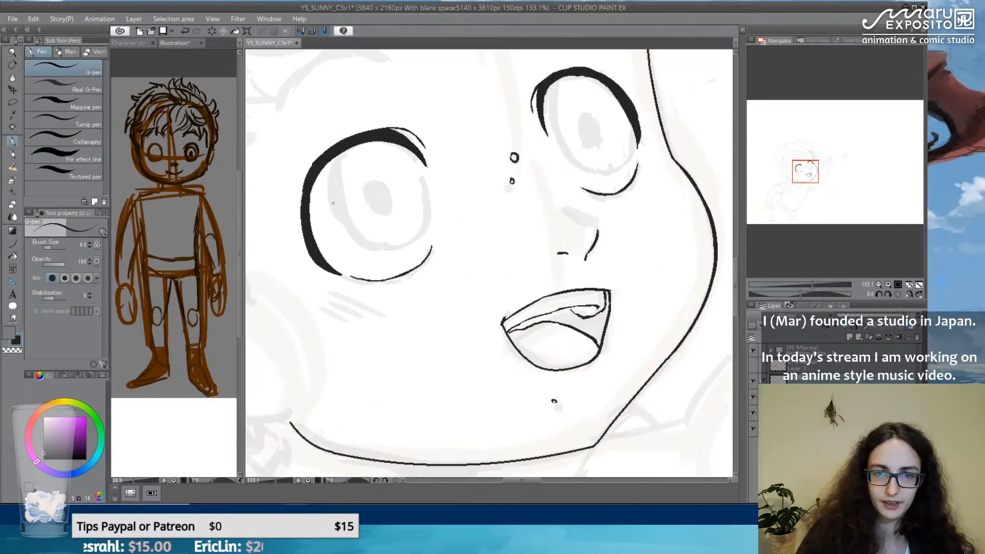
drag(338, 155, 341, 225)
key(ctrl+z)
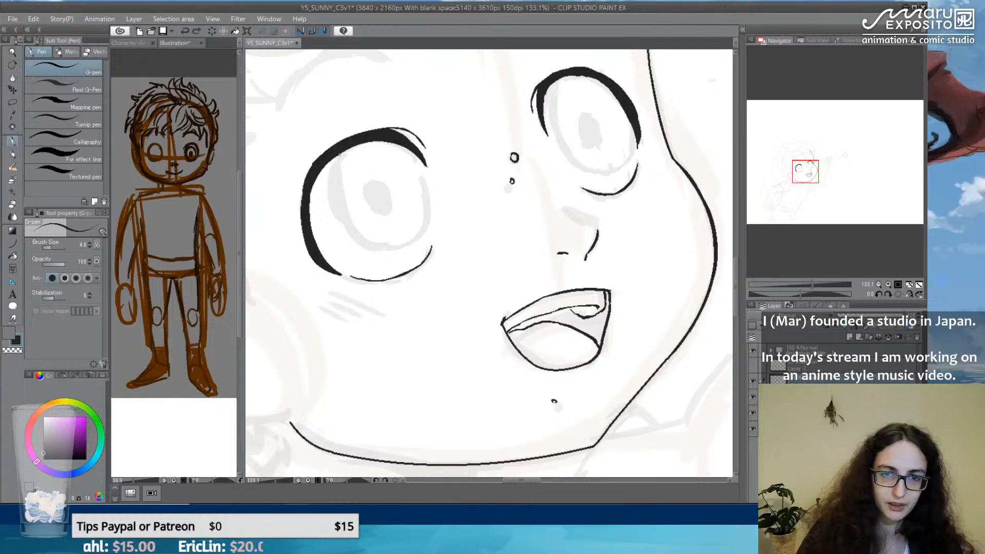
click(13, 244)
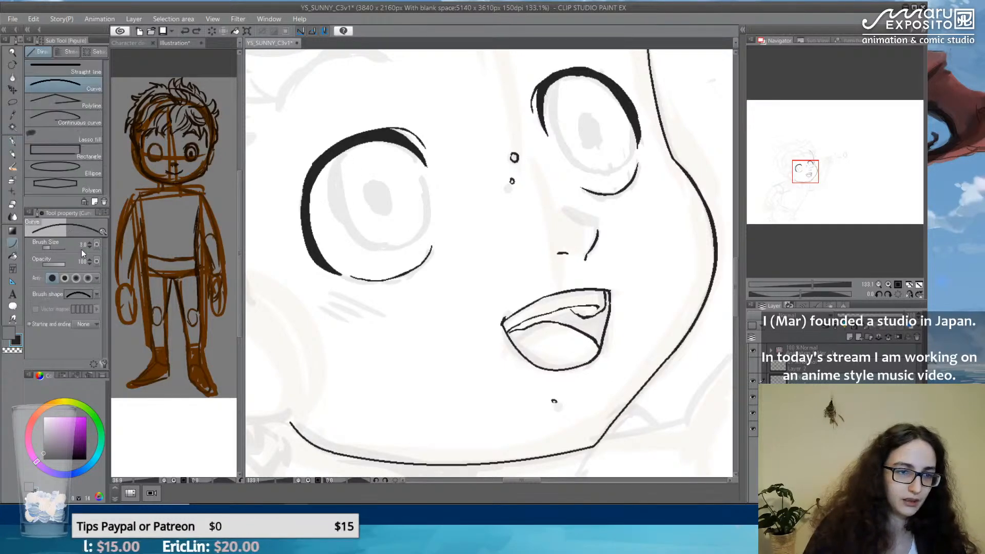
mouse_move(342, 153)
mouse_down()
mouse_move(348, 228)
mouse_move(408, 247)
mouse_up()
click(331, 209)
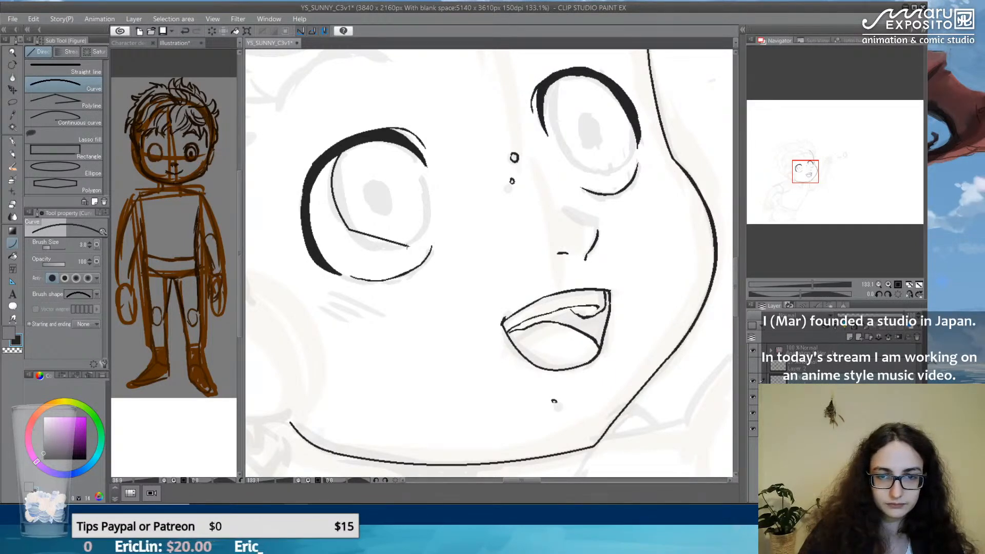
click(366, 255)
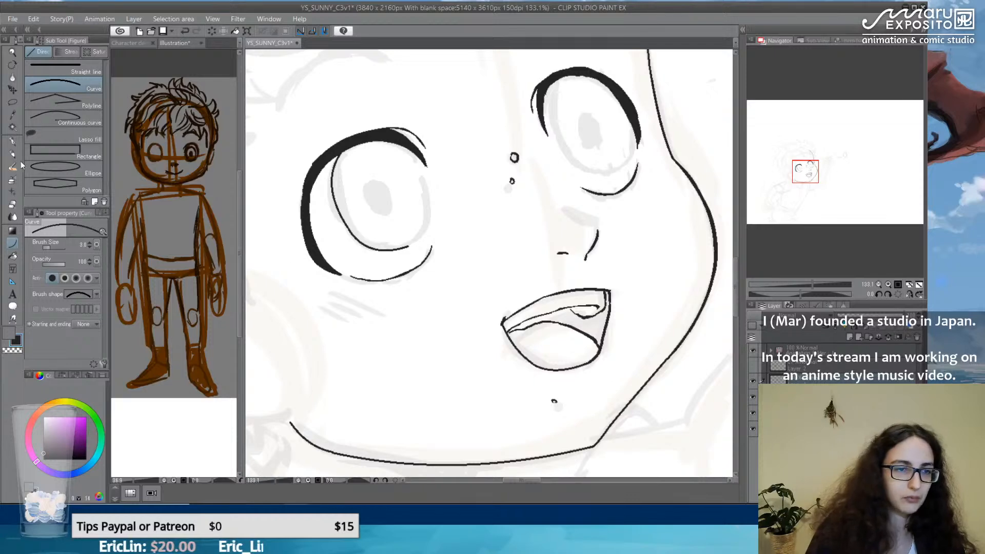
Close the near iris's outline along its inner side with curves and redraw the upper segment further in beneath the lash.
key(p)
click(90, 248)
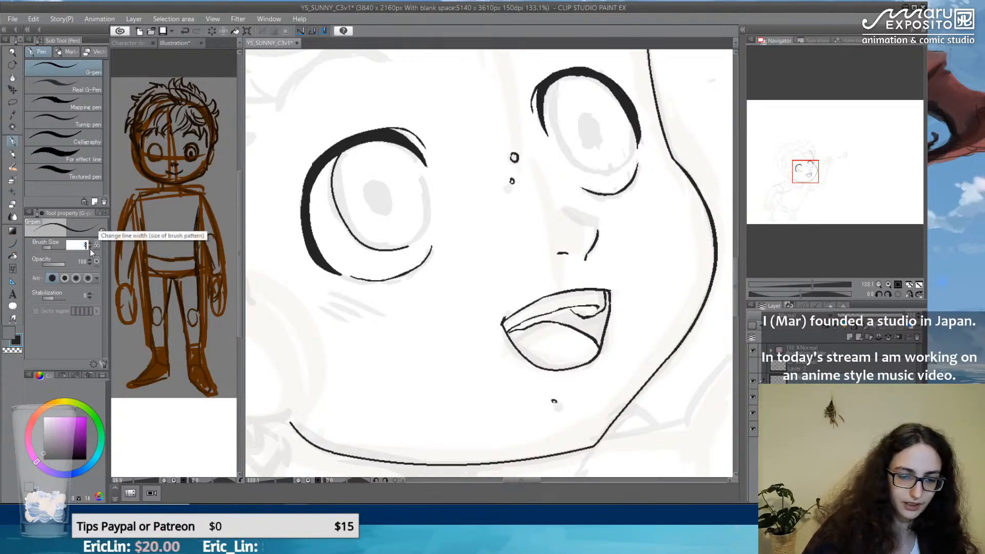
key(u)
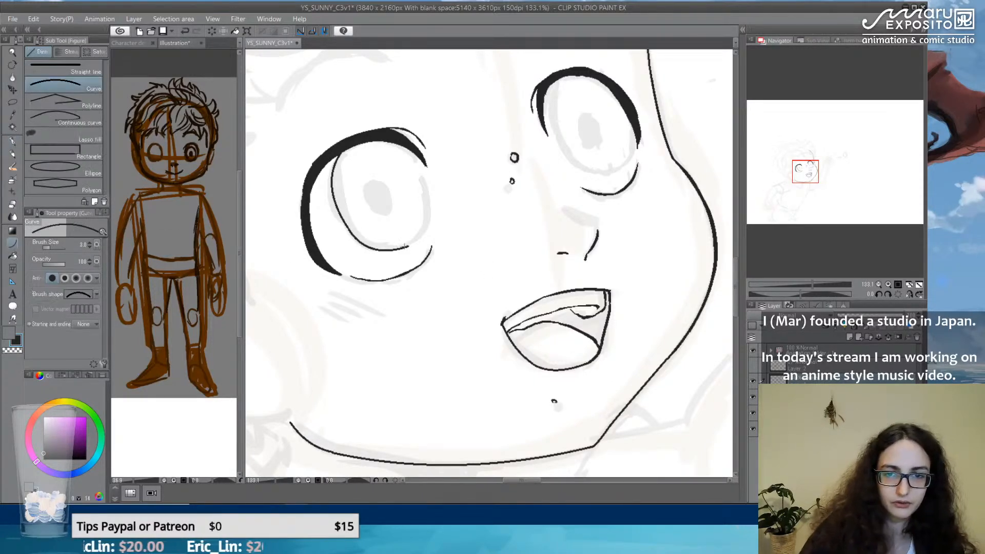
mouse_move(409, 248)
mouse_down()
mouse_move(431, 218)
mouse_move(411, 152)
mouse_up()
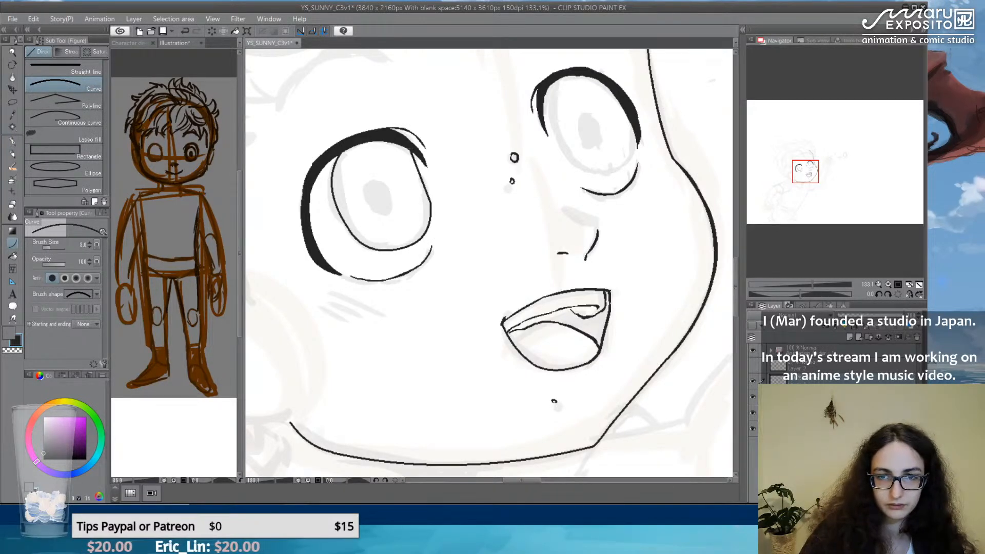
click(428, 171)
key(ctrl+z)
drag(396, 144, 431, 203)
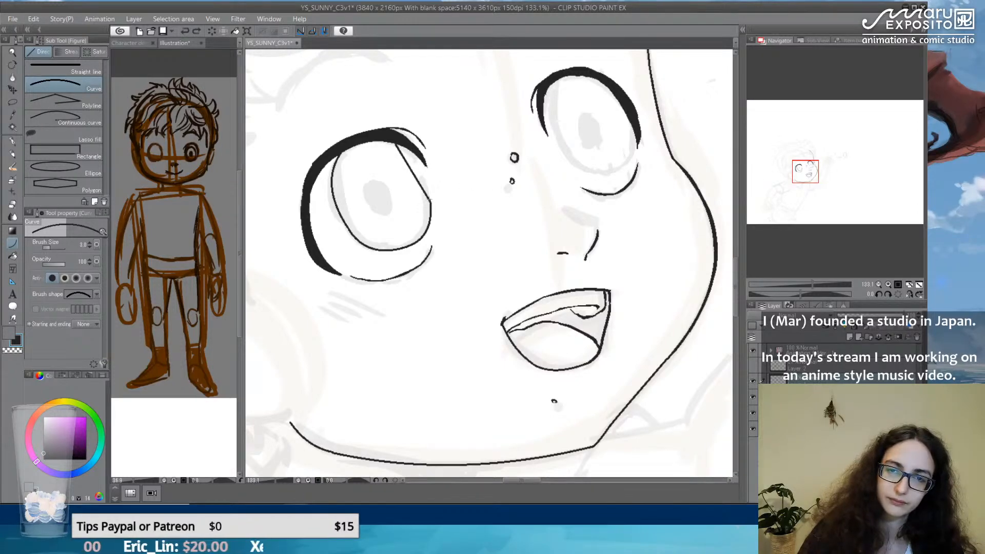
click(425, 163)
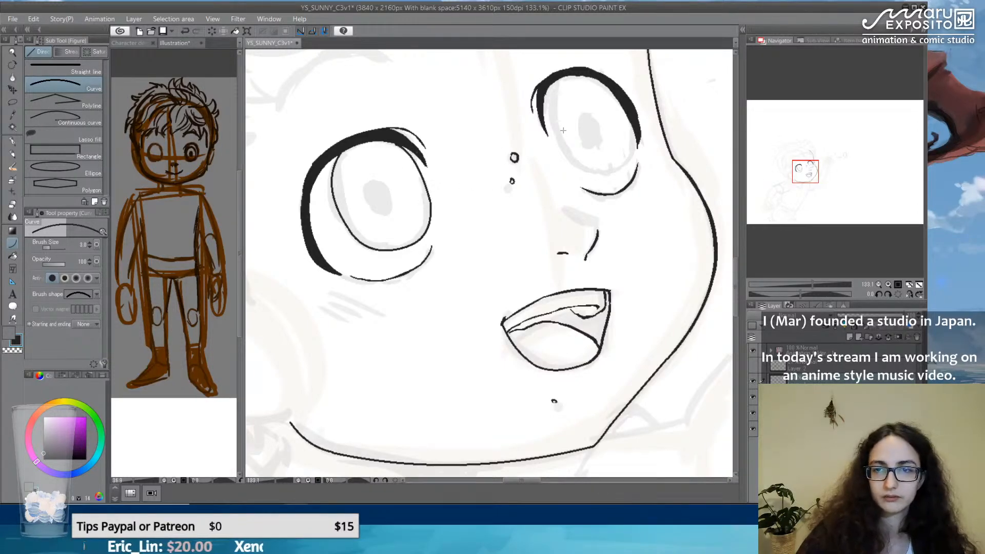
Outline the far eye's iris with curves running from the upper lash around the bottom and back up.
drag(550, 104, 580, 165)
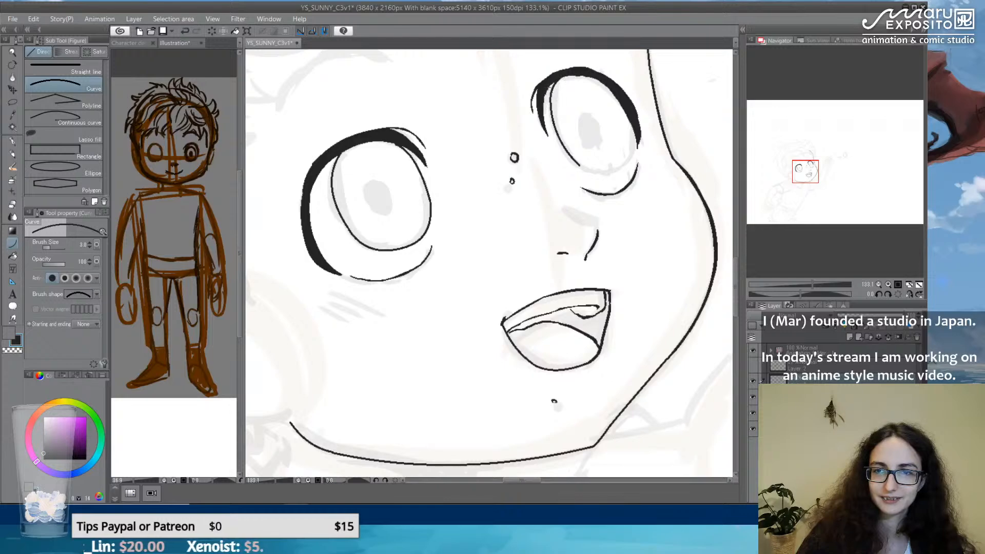
drag(579, 167, 624, 167)
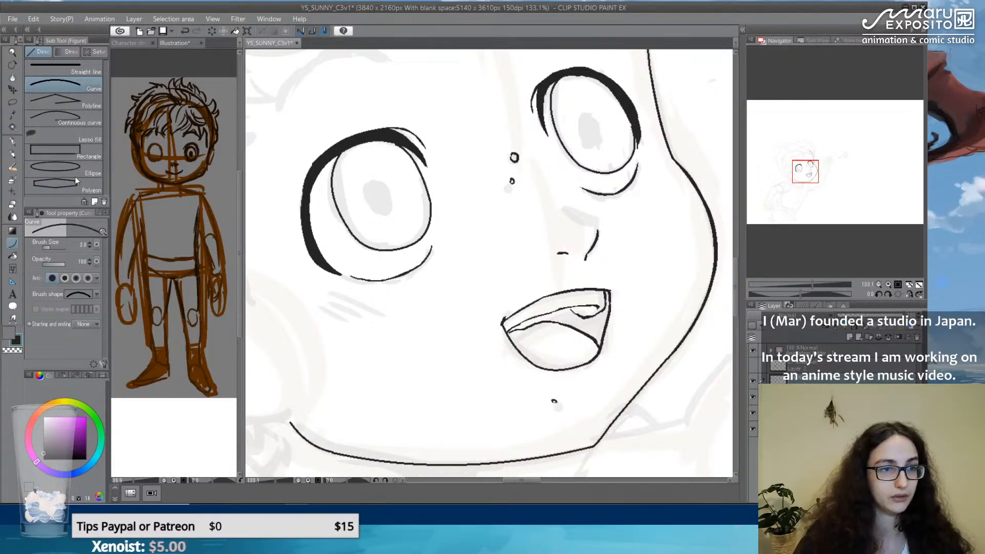
Outline the pupils of both eyes with the G-pen, redrawing the edge of the far eye's pupil until it is smooth.
click(14, 144)
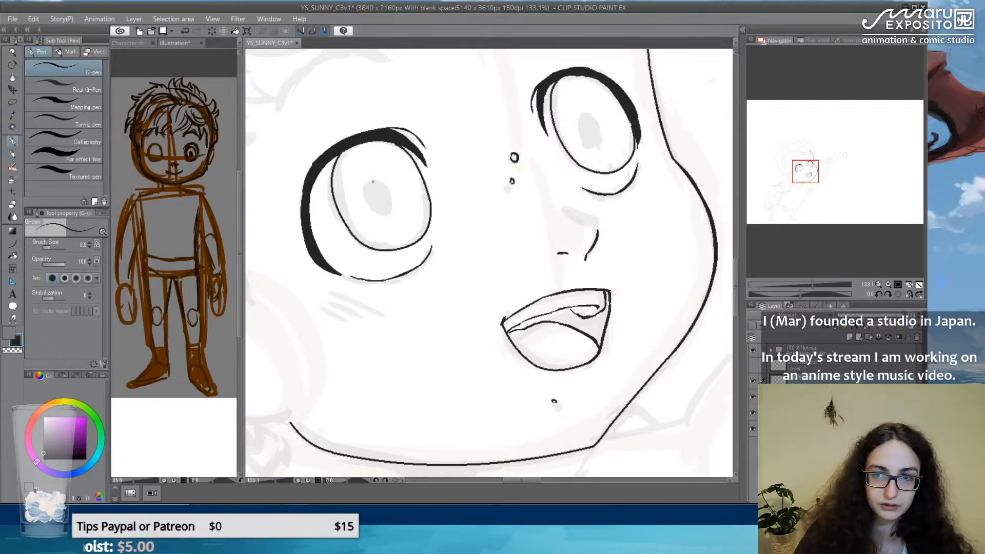
mouse_move(372, 183)
mouse_down()
mouse_move(367, 201)
mouse_move(384, 217)
mouse_move(393, 211)
mouse_move(385, 180)
mouse_move(393, 209)
mouse_up()
mouse_move(575, 116)
mouse_down()
mouse_move(589, 110)
mouse_move(600, 127)
mouse_move(584, 140)
mouse_move(602, 141)
mouse_up()
key(ctrl+z)
key(ctrl+z)
key(ctrl+z)
key(ctrl+z)
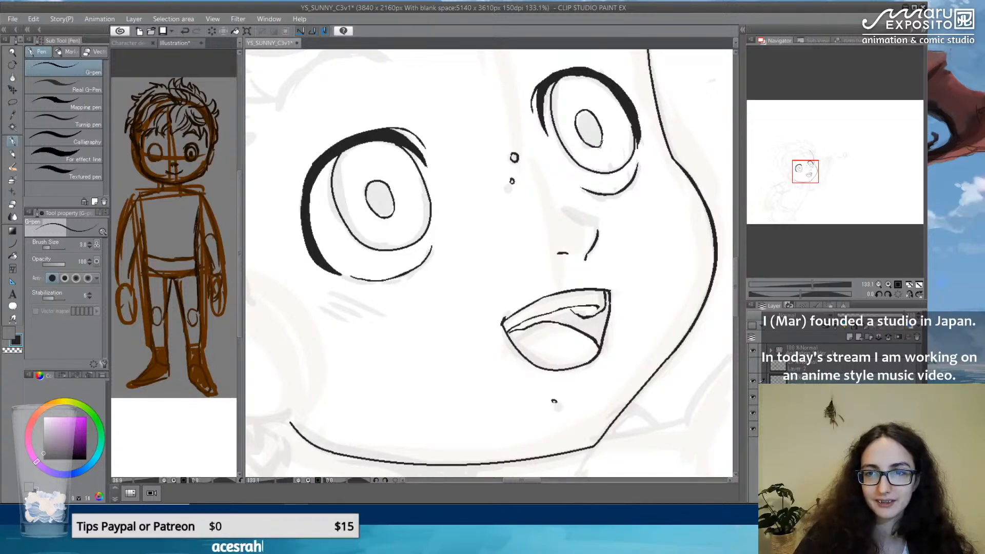
drag(598, 122, 602, 138)
key(ctrl+z)
key(ctrl+z)
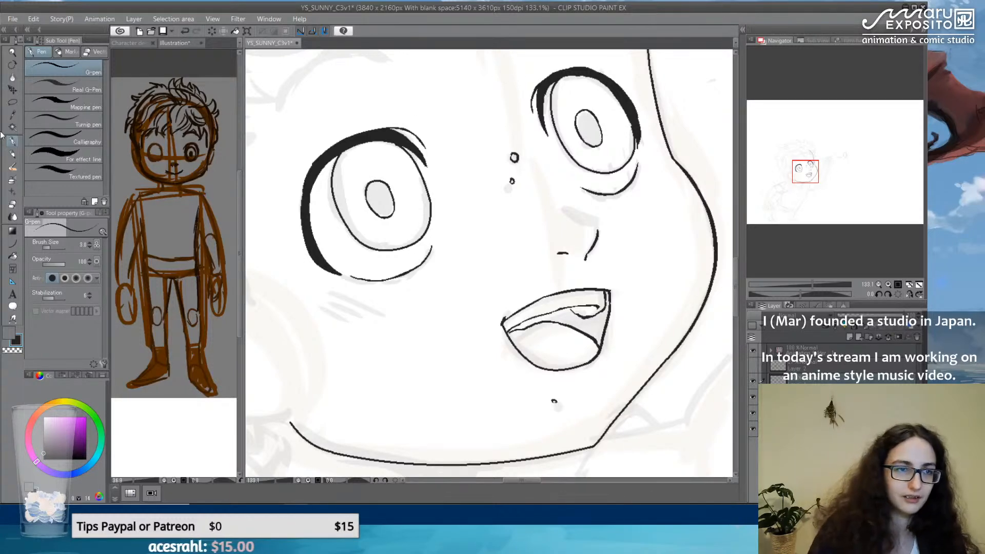
Draw a second contour just inside the far eye's iris outline with the G-pen to form a narrow ring.
click(13, 102)
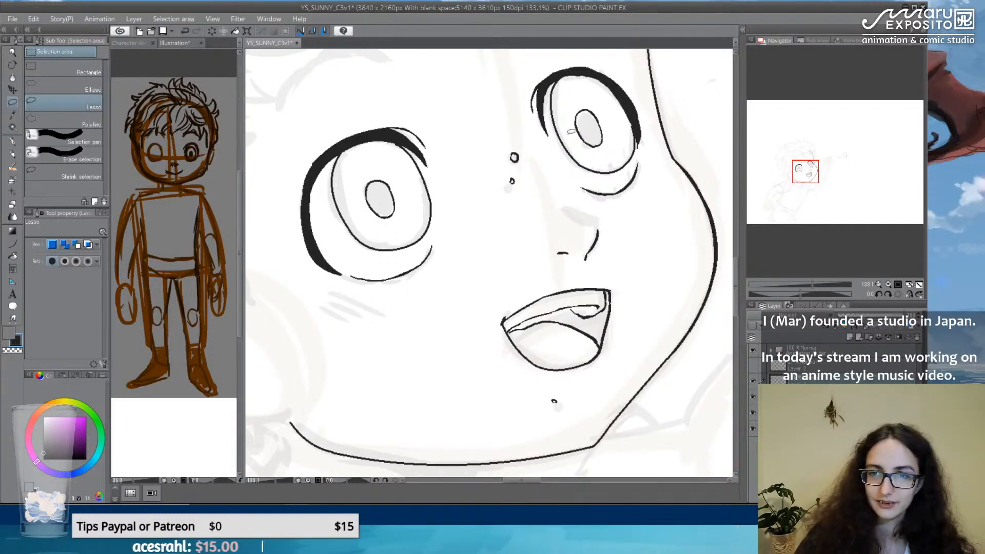
key(p)
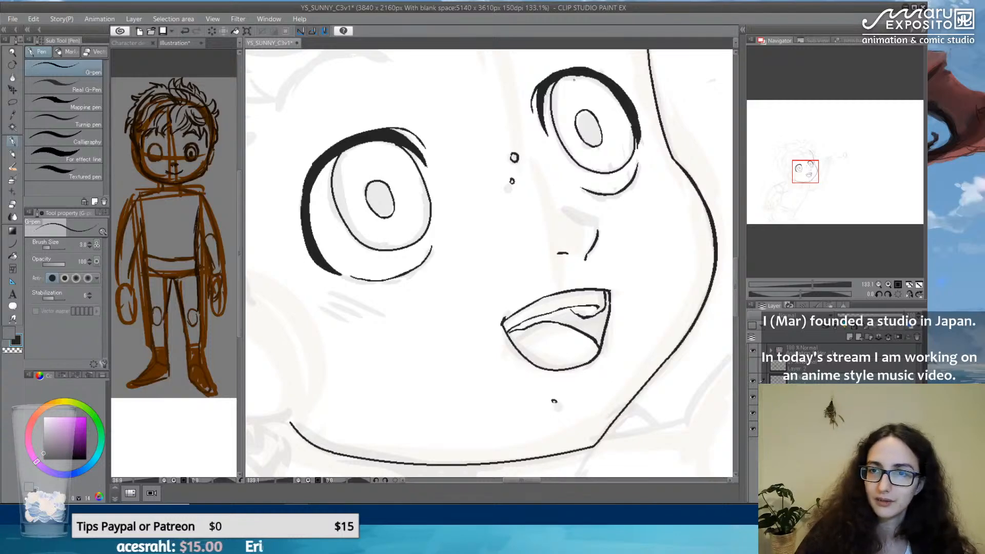
mouse_move(574, 77)
mouse_down()
mouse_move(560, 105)
mouse_move(570, 145)
mouse_move(588, 162)
mouse_move(612, 166)
mouse_move(631, 129)
mouse_move(625, 157)
mouse_up()
key(ctrl+z)
key(ctrl+z)
key(ctrl+z)
key(ctrl+z)
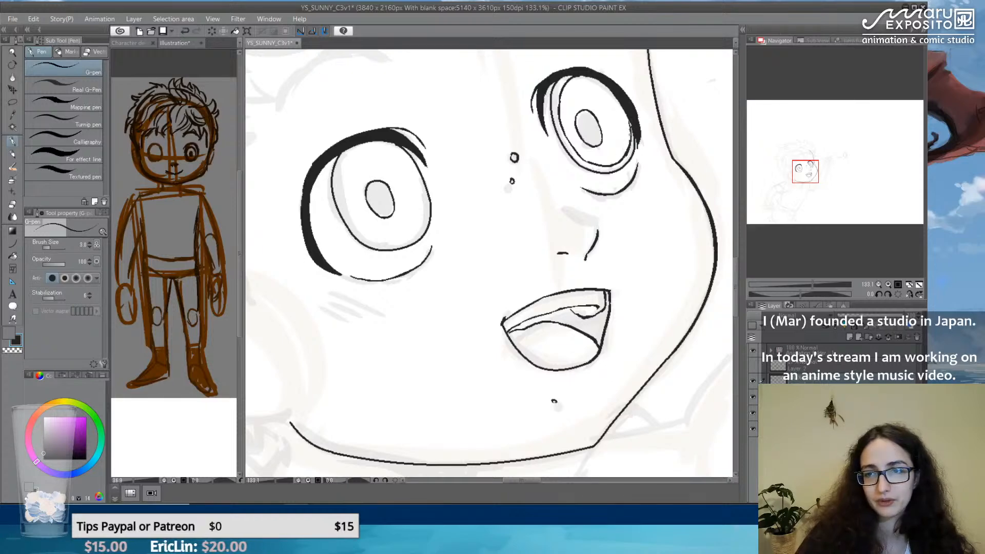
Start the inner ring contour of the near eye's iris on its outer side, just below the upper lash.
drag(353, 145, 340, 186)
key(ctrl+z)
drag(353, 146, 341, 185)
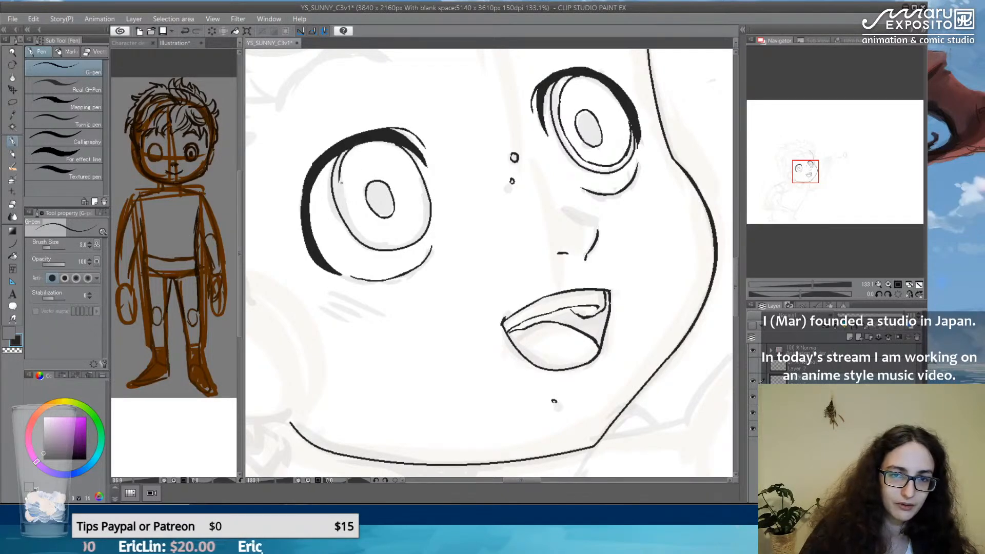
drag(354, 146, 339, 190)
key(ctrl+z)
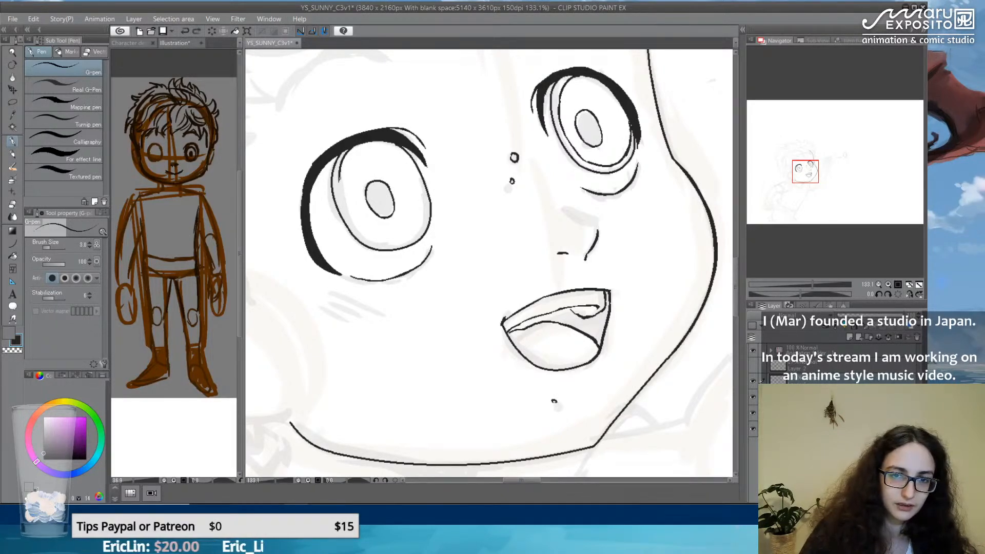
Extend the near iris's inner ring contour down the outer side and around the bottom, redoing uneven strokes.
drag(340, 182, 353, 215)
key(ctrl+z)
mouse_move(339, 180)
mouse_down()
mouse_move(353, 221)
mouse_move(378, 239)
mouse_up()
key(ctrl+z)
drag(346, 207, 369, 236)
key(ctrl+z)
key(ctrl+z)
mouse_move(347, 205)
mouse_down()
mouse_move(394, 248)
mouse_move(403, 246)
mouse_move(384, 240)
mouse_move(425, 216)
mouse_up()
key(ctrl+z)
key(ctrl+z)
Complete the near iris's inner ring contour up its nose-side edge to the upper lash.
drag(417, 178, 425, 215)
key(ctrl+z)
drag(415, 174, 423, 223)
key(ctrl+z)
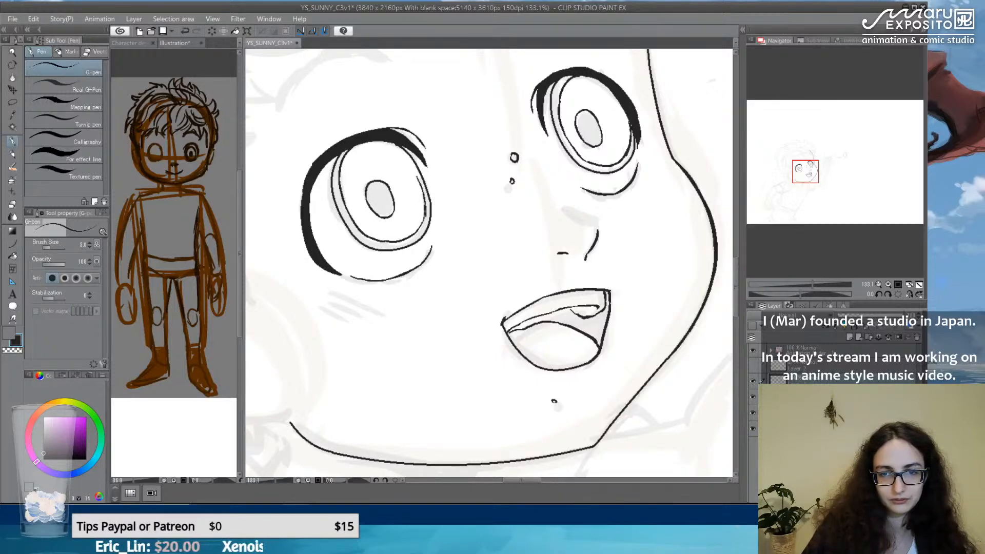
drag(389, 144, 410, 169)
key(ctrl+z)
key(ctrl+z)
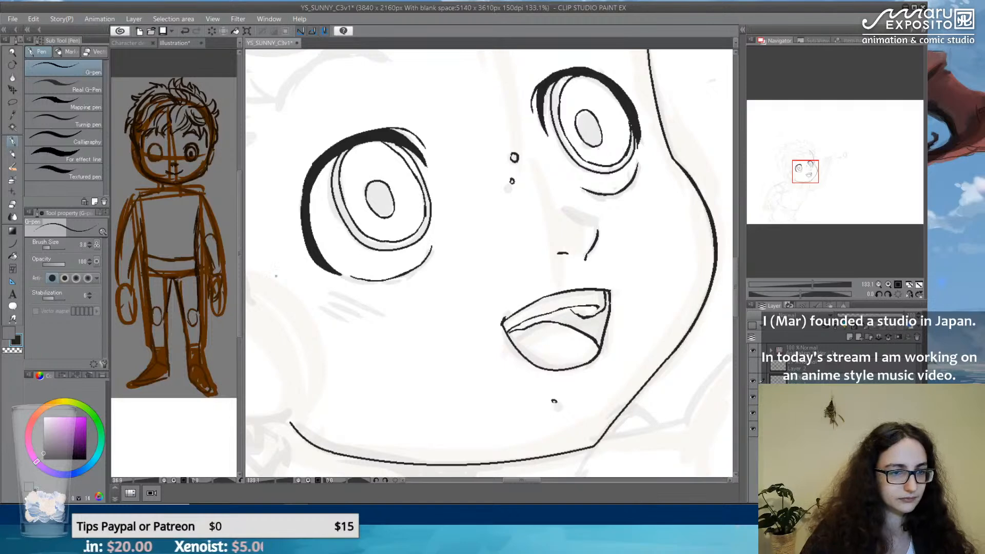
Fill the iris rings and pupils of both eyes with solid black, using the fill that refers to other layers.
click(13, 257)
click(399, 241)
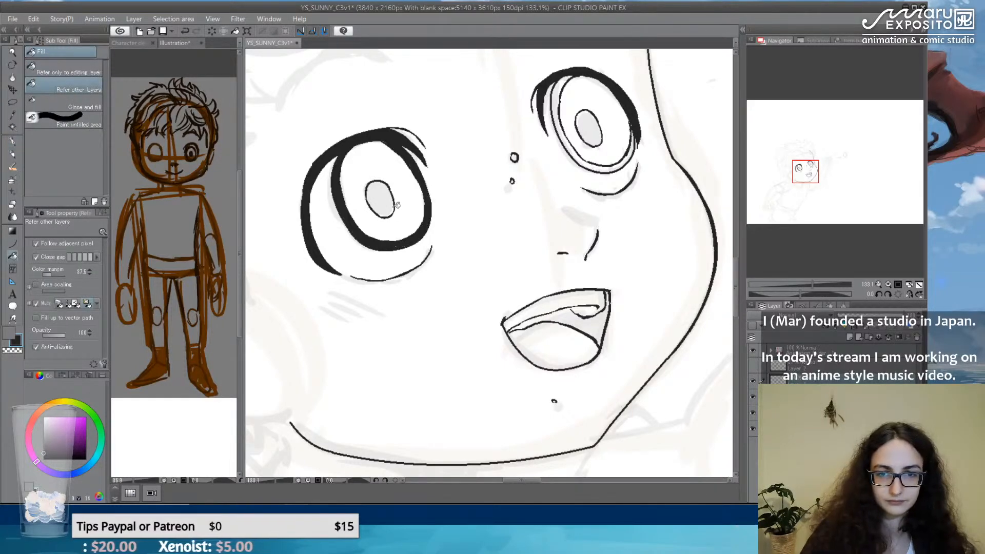
click(388, 201)
click(586, 131)
click(598, 152)
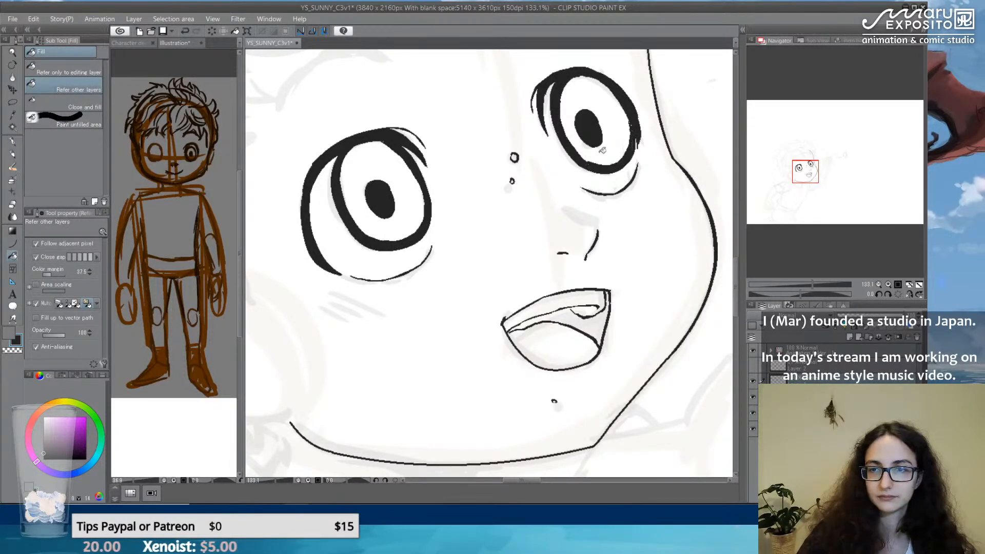
Select the far eye's pupil with the Lasso, scale it down slightly with a transform and apply it.
click(13, 143)
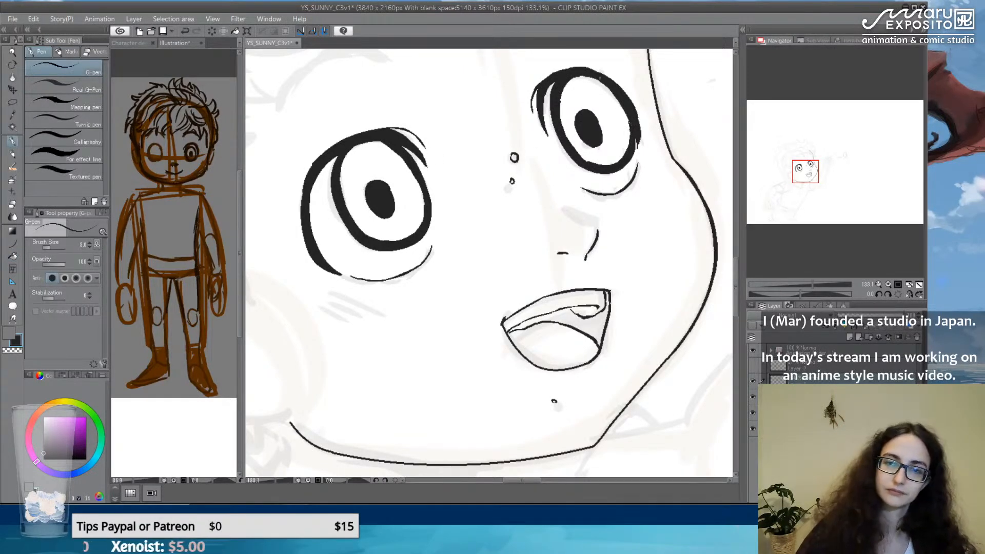
scroll(600, 78, down, 18)
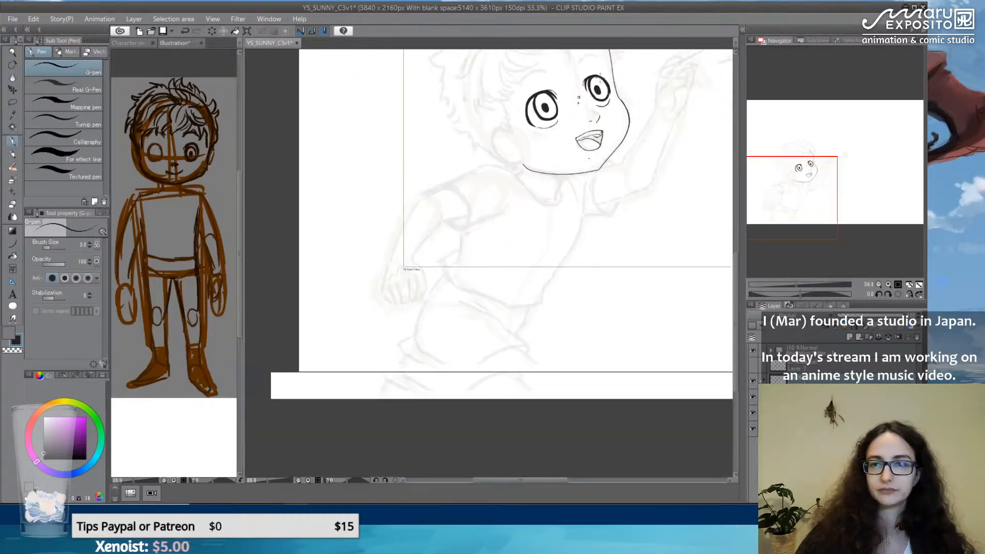
drag(661, 138, 440, 322)
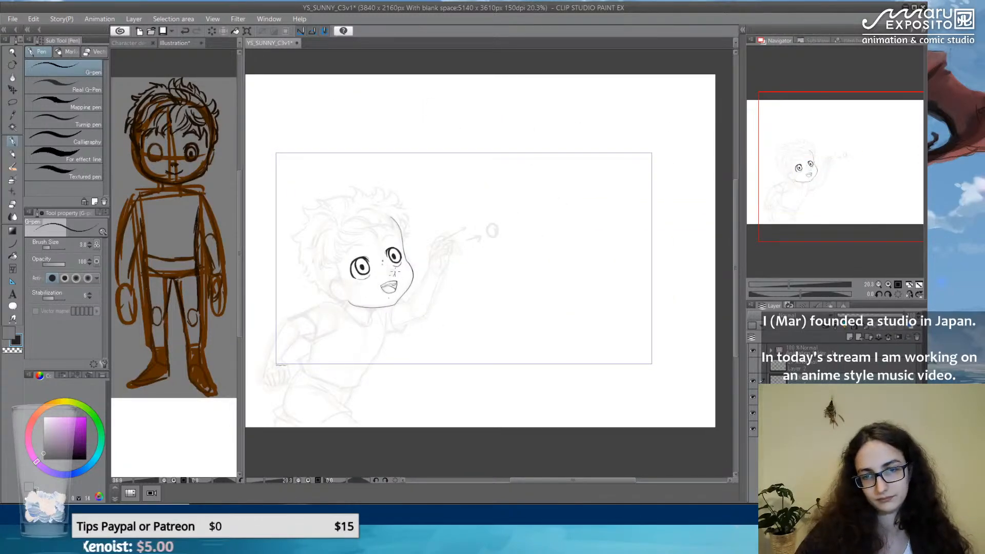
scroll(389, 245, up, 10)
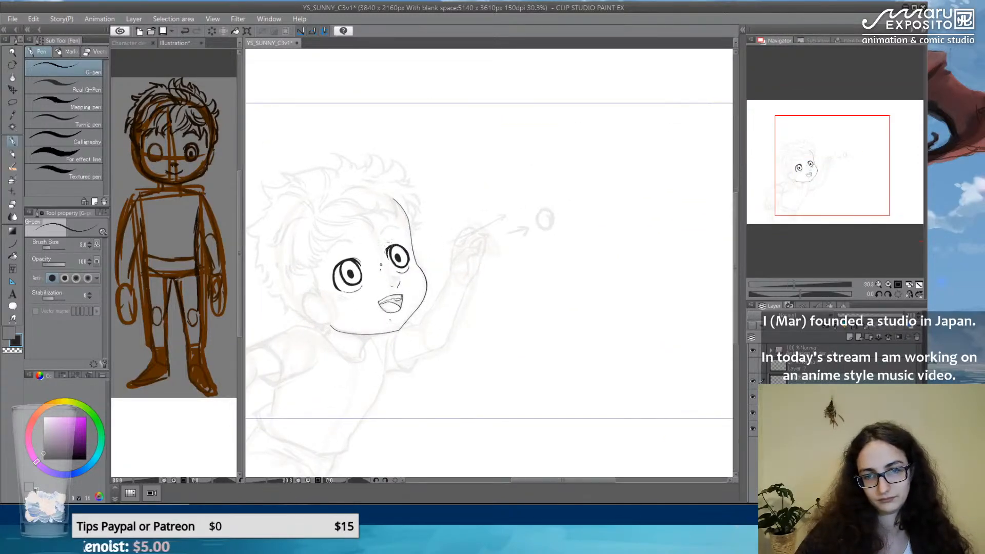
click(12, 102)
mouse_move(402, 278)
mouse_down()
mouse_move(399, 259)
mouse_move(416, 280)
mouse_move(403, 272)
mouse_up()
key(ctrl+t)
scroll(406, 293, up, 5)
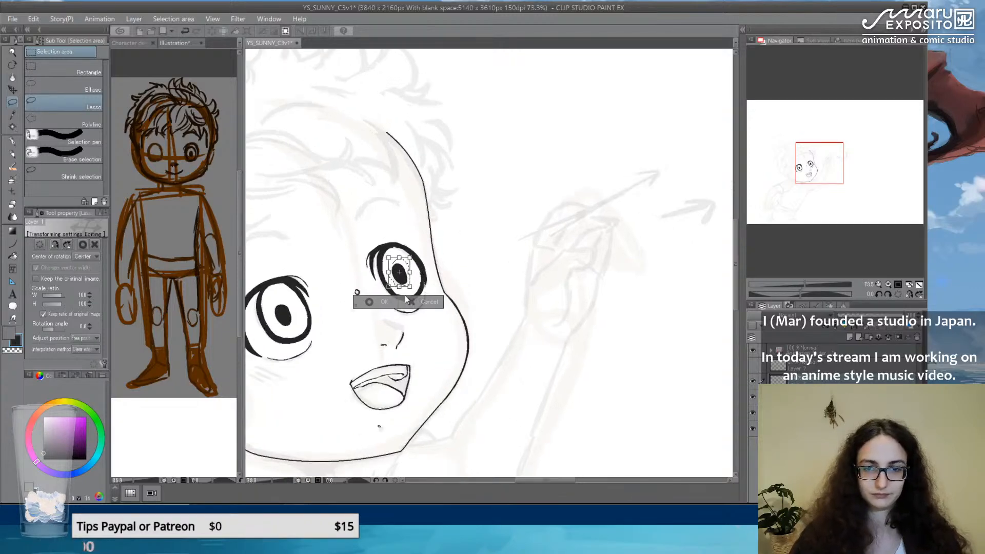
drag(414, 283, 412, 275)
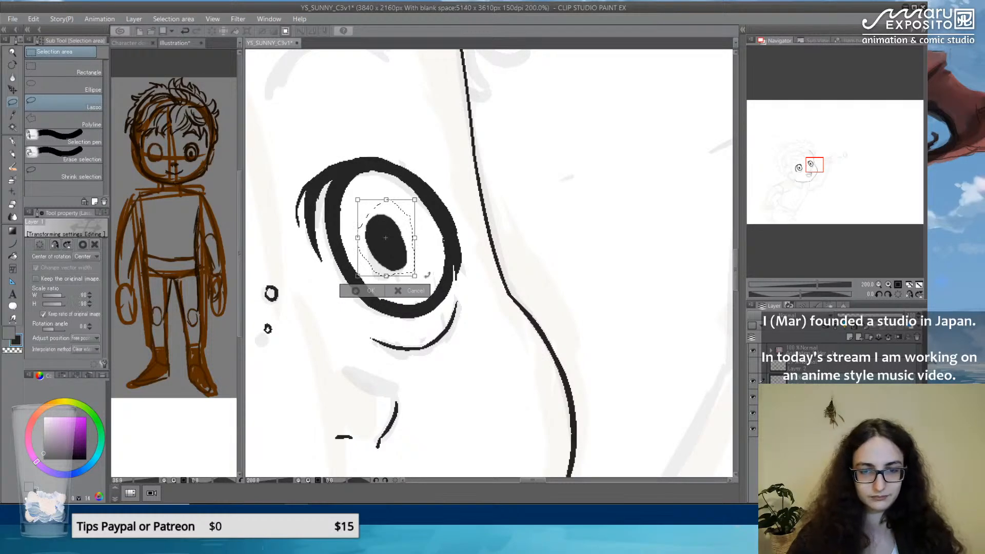
key(Return)
Flip the canvas view horizontally to check the whole face in the other orientation and save the file.
scroll(529, 317, down, 2)
scroll(529, 317, down, 5)
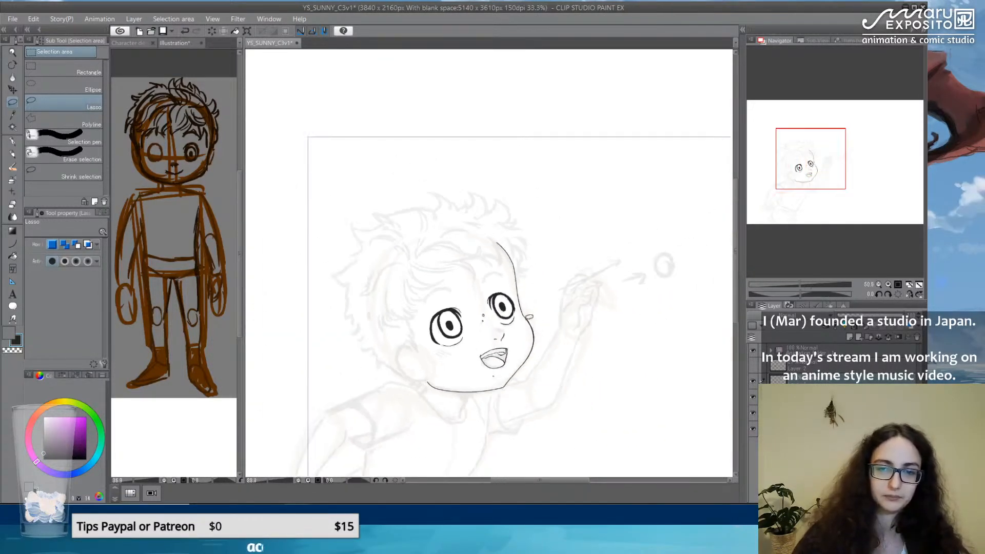
drag(633, 352, 532, 259)
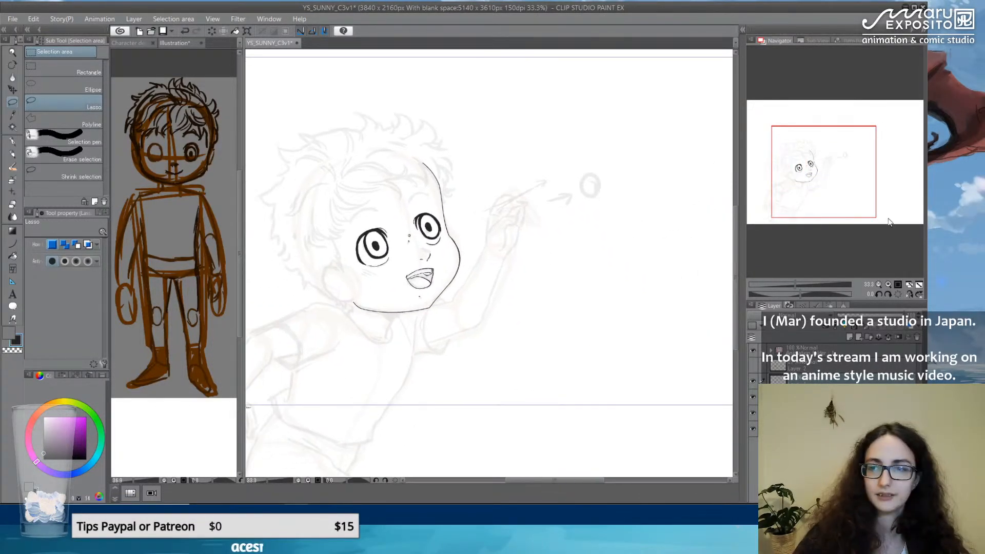
click(908, 294)
drag(664, 298, 532, 300)
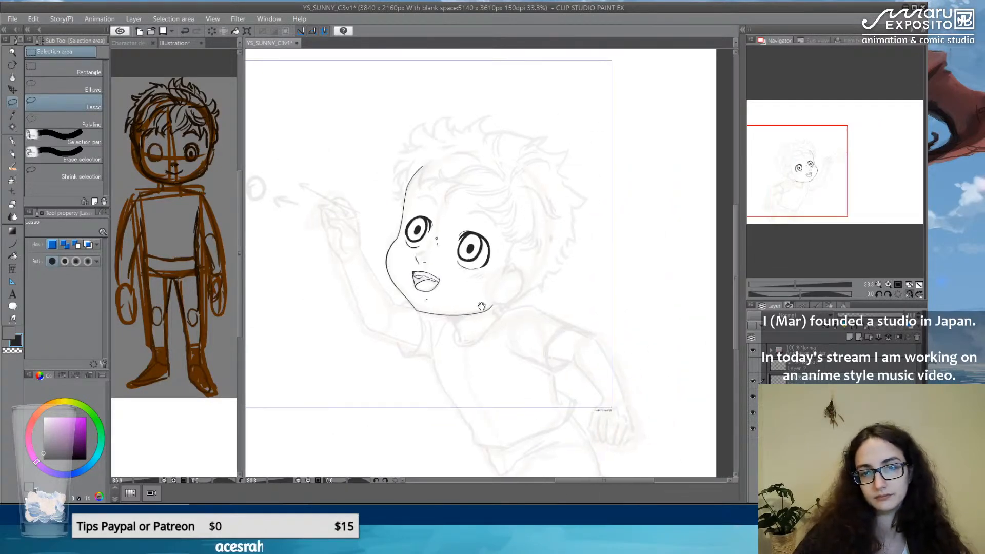
click(12, 19)
click(30, 100)
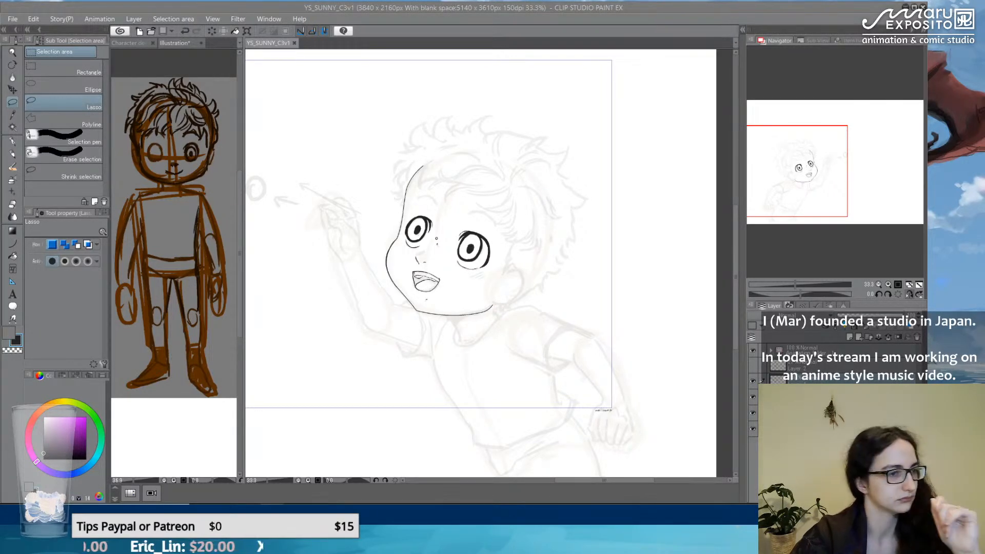
scroll(472, 171, up, 3)
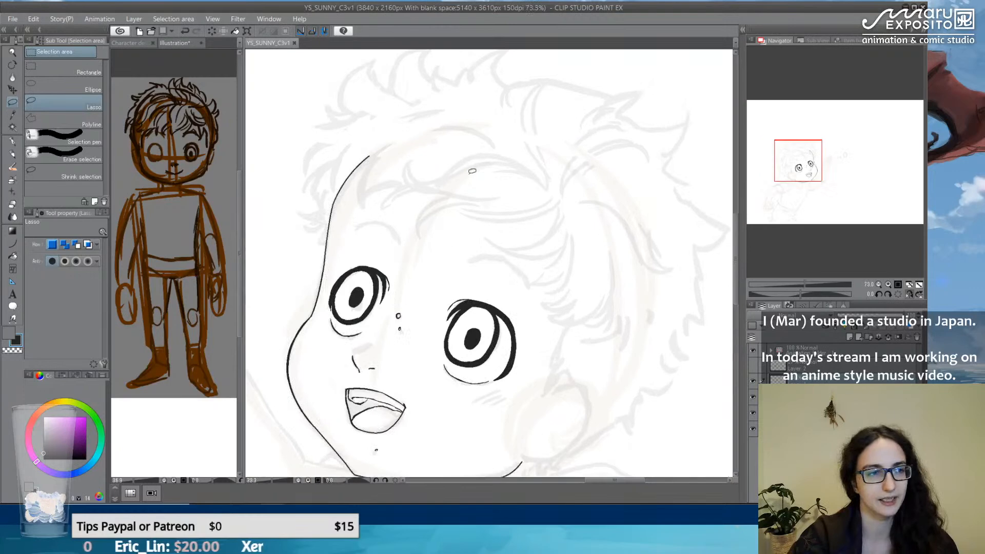
Ink the two parallel curved edges of the swept fringe strand above the near eye with the G-pen.
scroll(515, 176, up, 1)
key(p)
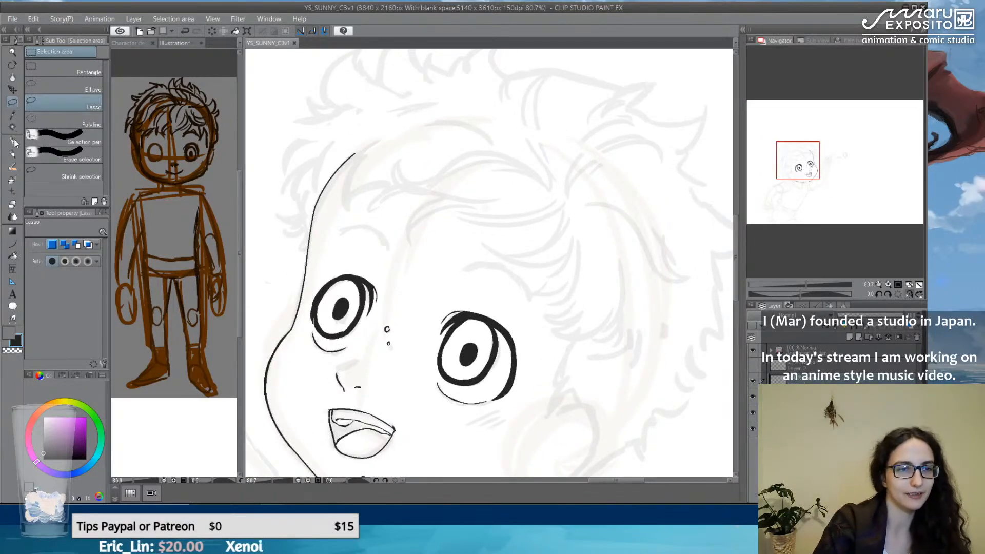
drag(543, 197, 455, 217)
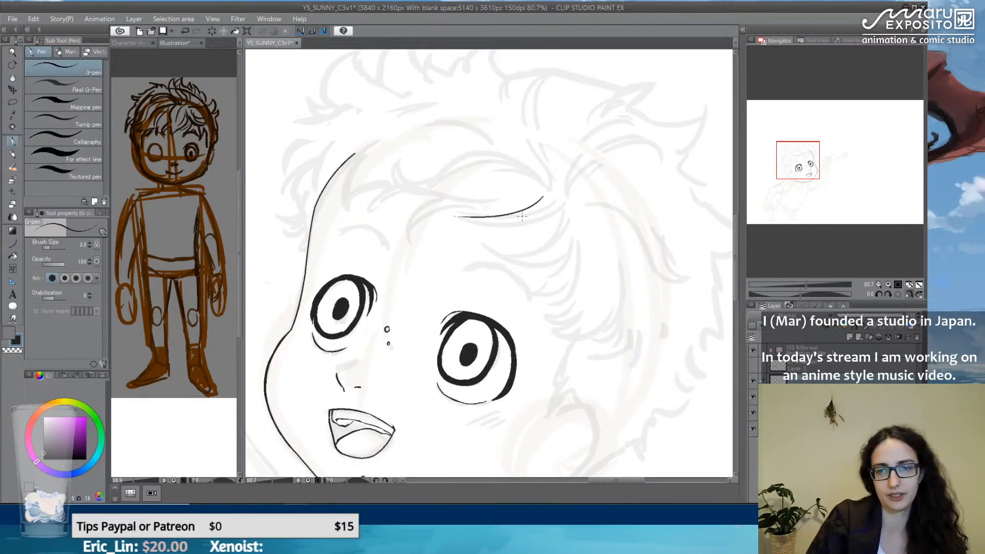
drag(567, 202, 471, 234)
key(ctrl+z)
key(ctrl+z)
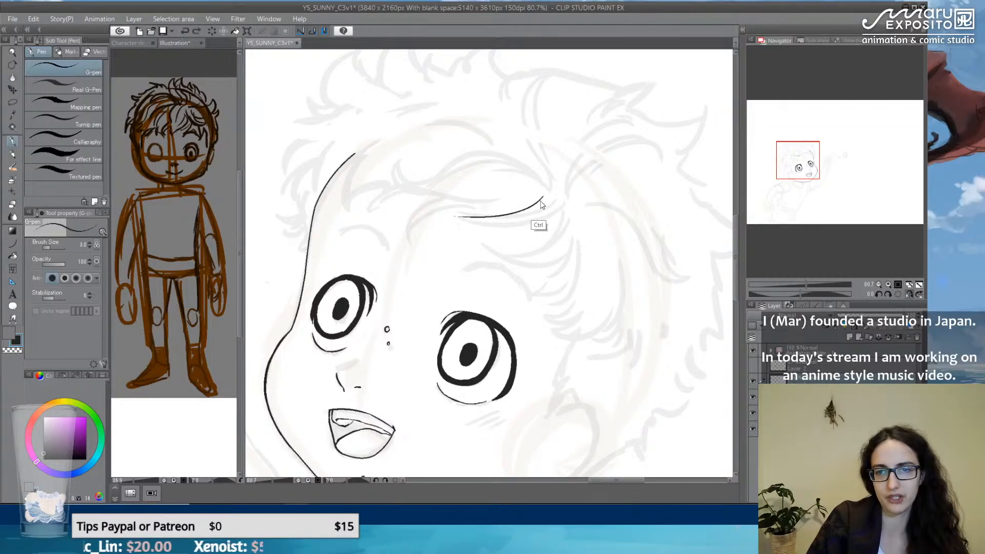
drag(549, 193, 471, 211)
mouse_move(564, 196)
mouse_down()
mouse_move(495, 228)
mouse_move(446, 209)
mouse_move(469, 221)
mouse_move(446, 212)
mouse_move(455, 221)
mouse_move(512, 229)
mouse_move(490, 228)
mouse_up()
key(ctrl+z)
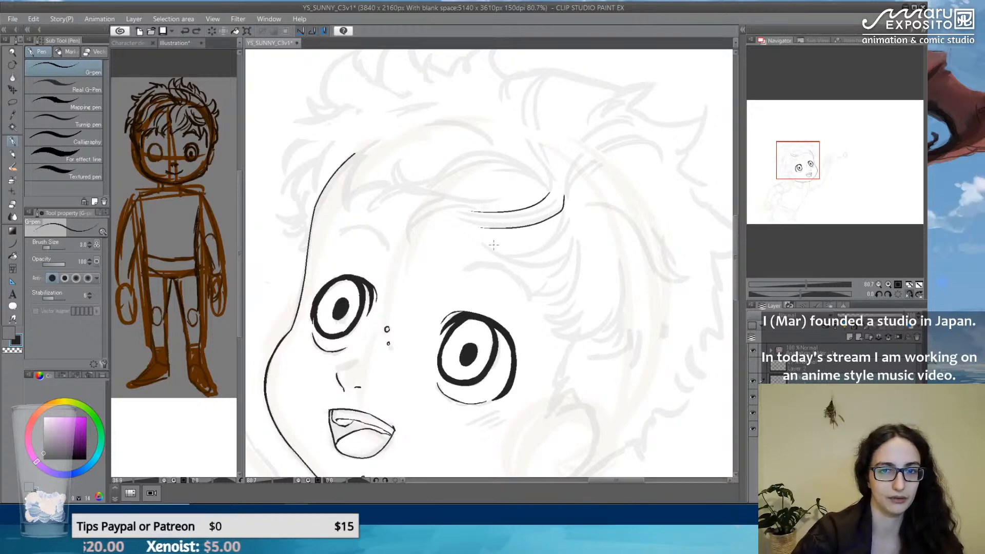
scroll(493, 245, up, 3)
drag(412, 191, 482, 219)
key(ctrl+z)
drag(414, 189, 481, 217)
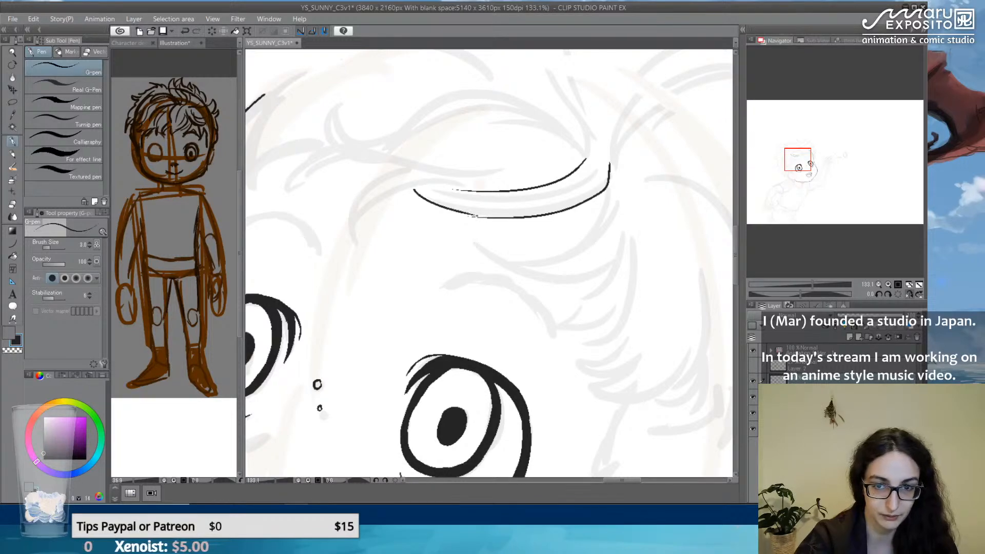
key(ctrl+z)
drag(410, 188, 470, 215)
key(ctrl+z)
Extend the fringe strand's lower edge and add the underside of its curled tip with the Curve tool.
key(u)
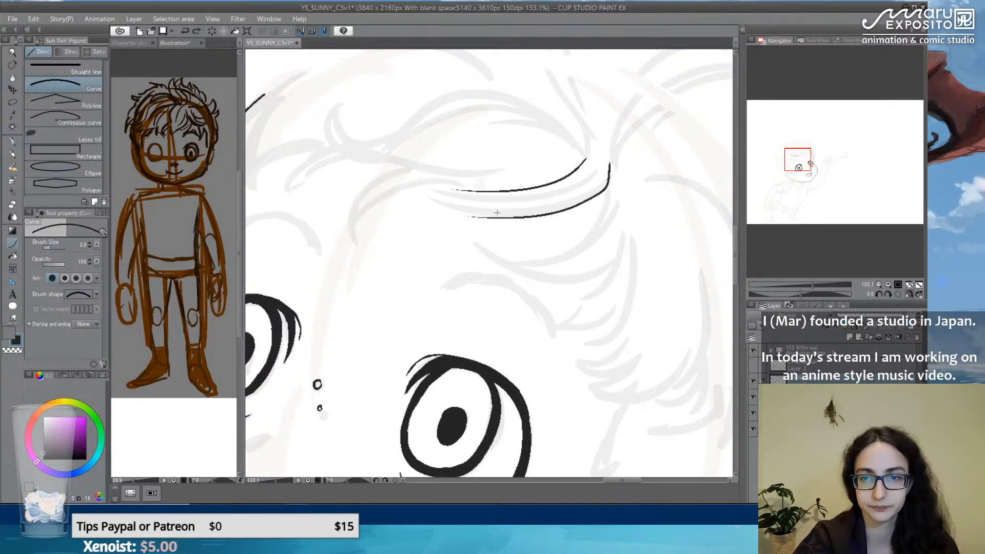
drag(494, 218, 406, 189)
click(414, 209)
drag(417, 185, 349, 234)
click(370, 183)
Ink the outer edge of the fringe strand's curled tip and close it to a point with the G-pen.
drag(405, 166, 347, 232)
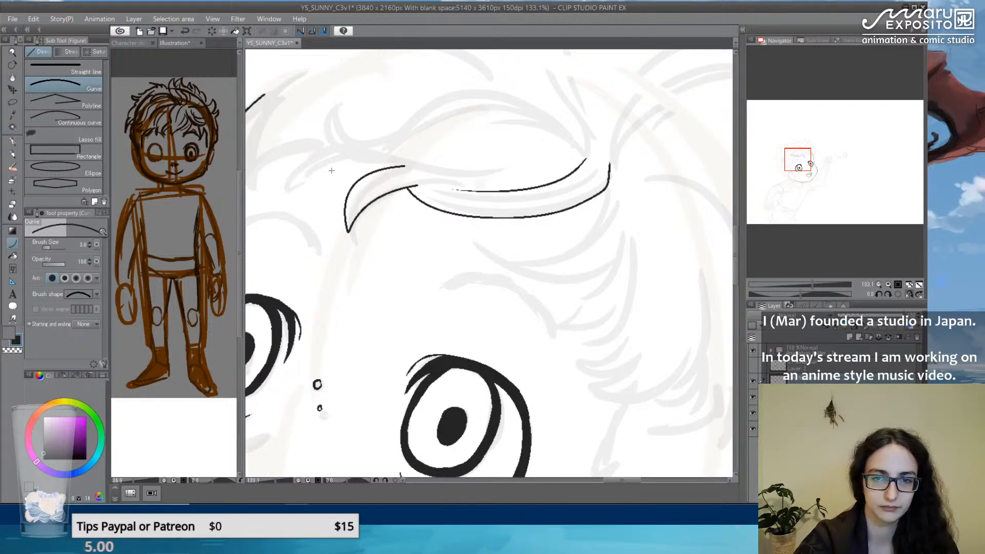
key(Escape)
key(e)
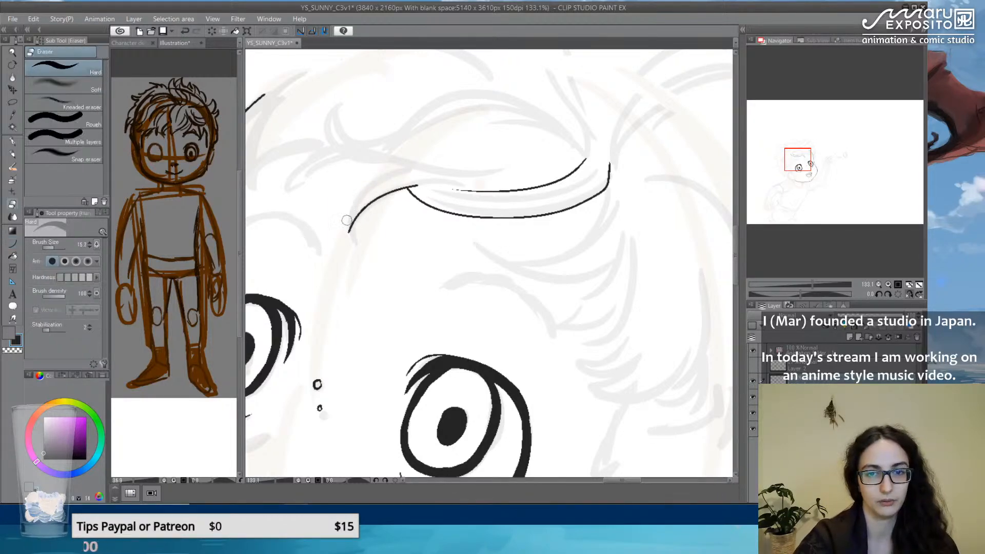
mouse_move(348, 237)
mouse_down()
mouse_move(361, 196)
mouse_move(356, 244)
mouse_move(371, 167)
mouse_move(386, 159)
mouse_up()
key(p)
key(ctrl+z)
key(ctrl+z)
mouse_move(359, 245)
mouse_down()
mouse_move(351, 232)
mouse_move(379, 168)
mouse_move(398, 161)
mouse_move(382, 288)
mouse_move(416, 291)
mouse_up()
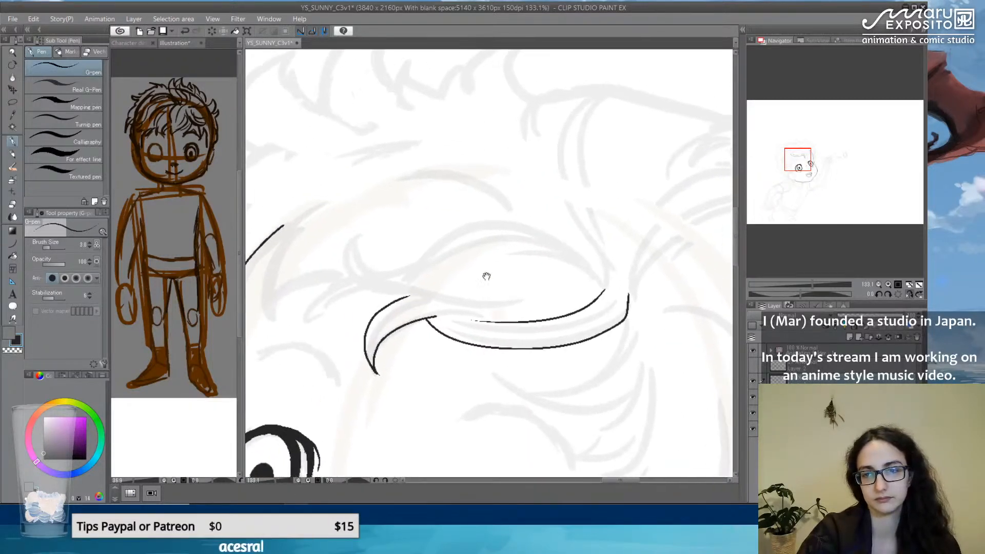
Ink the arched upper edges of the fringe and the pointed locks over the far side of the forehead.
mouse_move(605, 274)
mouse_down()
mouse_move(538, 218)
mouse_move(452, 222)
mouse_move(535, 206)
mouse_move(563, 238)
mouse_move(523, 207)
mouse_move(453, 214)
mouse_move(408, 250)
mouse_up()
key(ctrl+z)
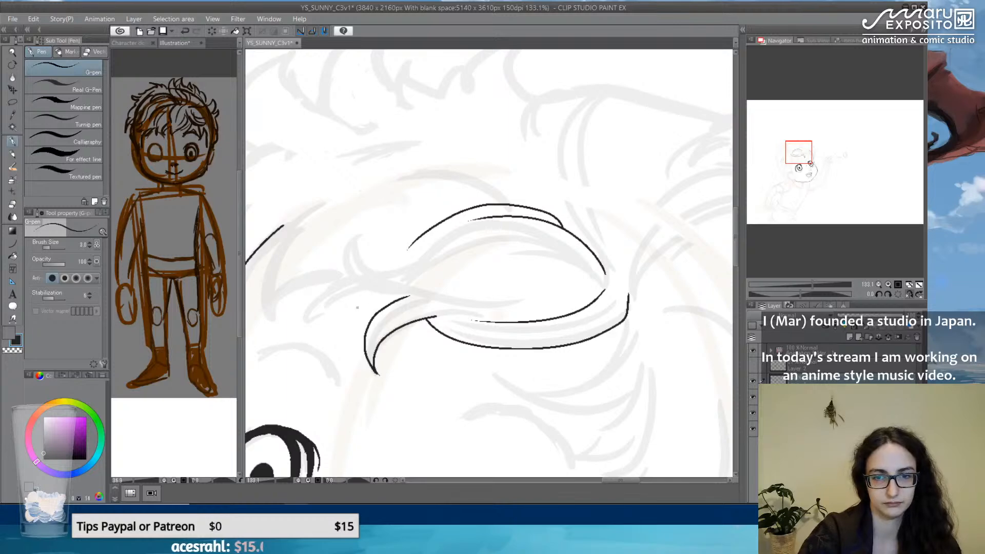
mouse_move(410, 296)
mouse_down()
mouse_move(347, 247)
mouse_move(376, 273)
mouse_move(436, 297)
mouse_move(478, 289)
mouse_move(406, 272)
mouse_move(378, 309)
mouse_move(372, 288)
mouse_move(401, 220)
mouse_move(458, 186)
mouse_up()
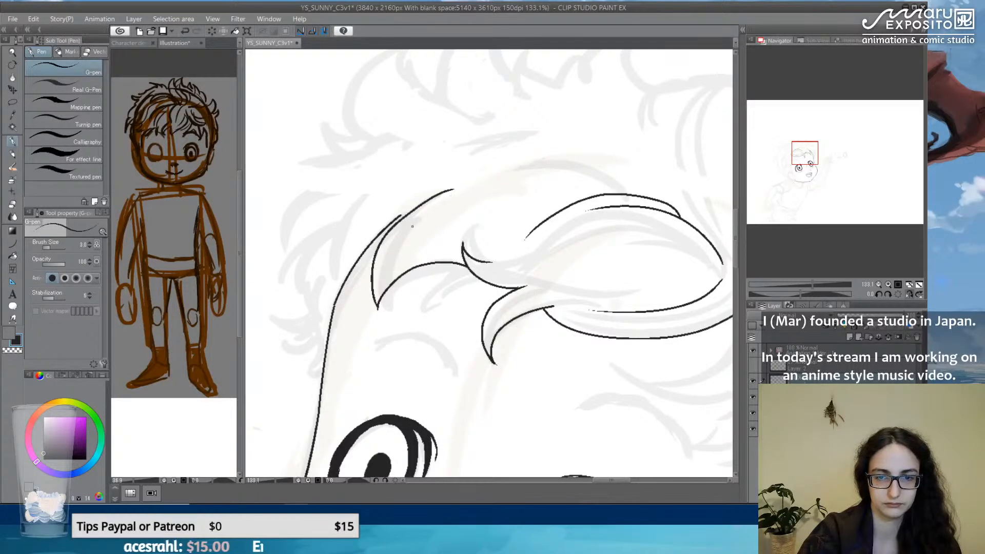
mouse_move(405, 214)
mouse_down()
mouse_move(390, 216)
mouse_move(399, 217)
mouse_up()
key(ctrl+z)
Ink the pointed side locks overlapping the face contour at the far temple.
mouse_move(342, 286)
mouse_down()
mouse_move(334, 252)
mouse_move(365, 194)
mouse_up()
mouse_move(310, 244)
mouse_down()
mouse_move(298, 272)
mouse_move(313, 319)
mouse_move(282, 314)
mouse_move(320, 331)
mouse_move(305, 350)
mouse_move(284, 351)
mouse_move(322, 362)
mouse_up()
mouse_move(315, 239)
mouse_down()
mouse_move(286, 260)
mouse_move(285, 215)
mouse_move(340, 175)
mouse_up()
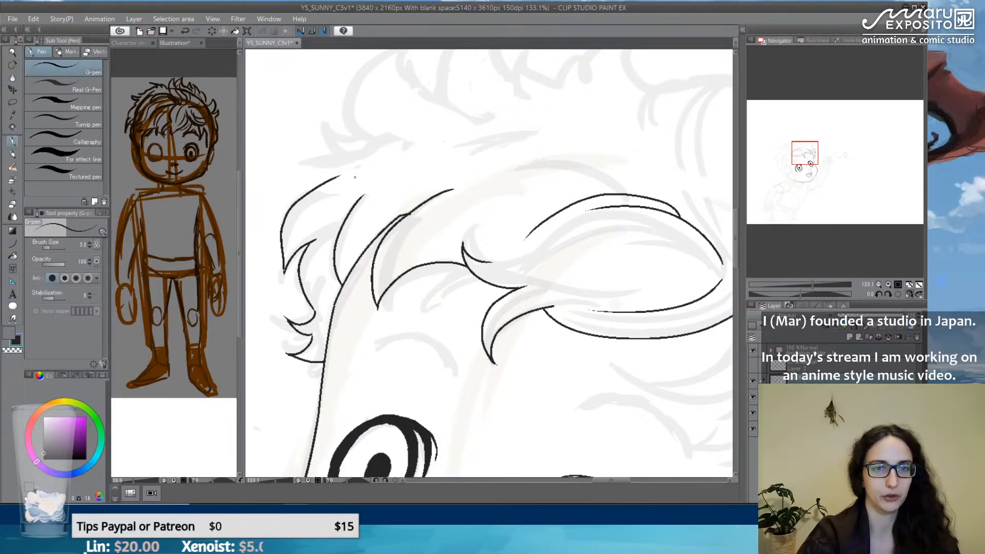
mouse_move(364, 141)
mouse_down()
mouse_move(317, 128)
mouse_move(308, 98)
mouse_move(340, 175)
mouse_up()
key(ctrl+z)
key(ctrl+z)
Ink the large tuft above the far temple and the long inner line running from its tip.
mouse_move(398, 122)
mouse_down()
mouse_move(364, 217)
mouse_move(349, 134)
mouse_up()
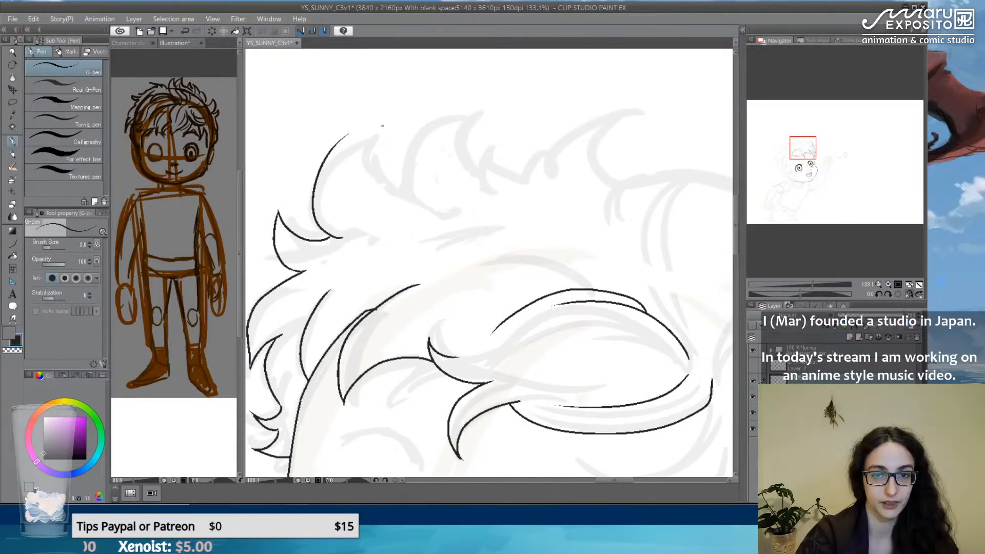
key(ctrl+z)
mouse_move(340, 237)
mouse_down()
mouse_move(316, 183)
mouse_move(368, 149)
mouse_move(387, 185)
mouse_move(465, 218)
mouse_up()
key(ctrl+z)
drag(420, 194, 501, 209)
key(ctrl+z)
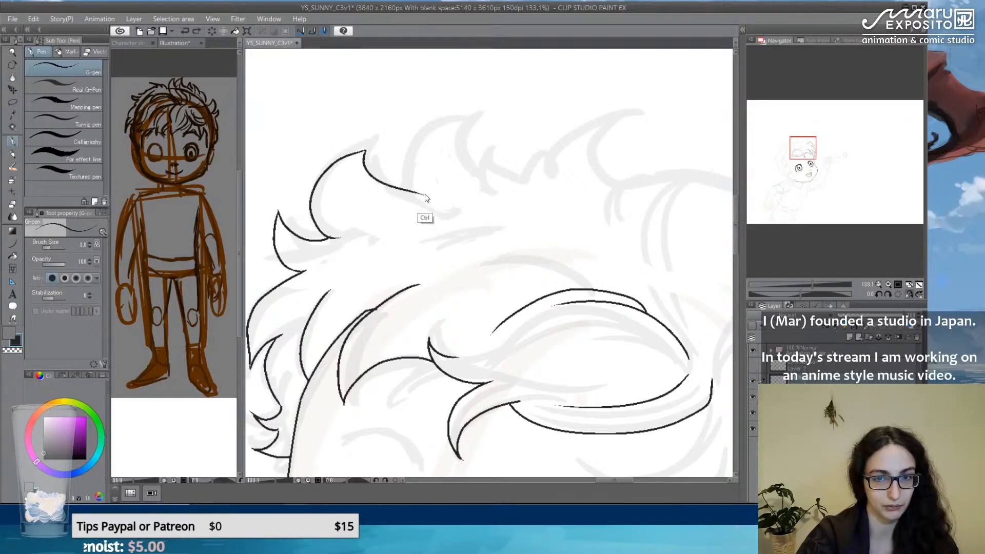
drag(420, 194, 464, 205)
Ink the next curled tuft on top of the head, including its inner strand line.
mouse_move(408, 190)
mouse_down()
mouse_move(419, 124)
mouse_move(437, 114)
mouse_up()
key(ctrl+z)
mouse_move(407, 190)
mouse_down()
mouse_move(429, 125)
mouse_move(472, 112)
mouse_up()
key(ctrl+z)
mouse_move(427, 155)
mouse_down()
mouse_move(443, 124)
mouse_move(491, 114)
mouse_move(476, 117)
mouse_move(467, 152)
mouse_move(483, 170)
mouse_up()
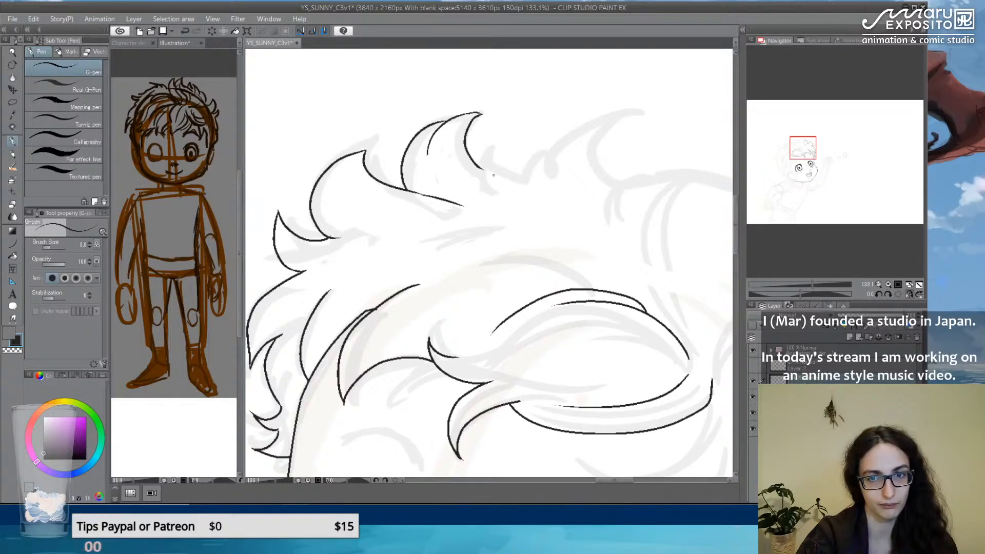
Ink the long strand above the fringe arch and the narrow curved lock rising from the hair parting.
mouse_move(640, 268)
mouse_down()
mouse_move(528, 259)
mouse_move(604, 246)
mouse_move(644, 212)
mouse_move(454, 189)
mouse_up()
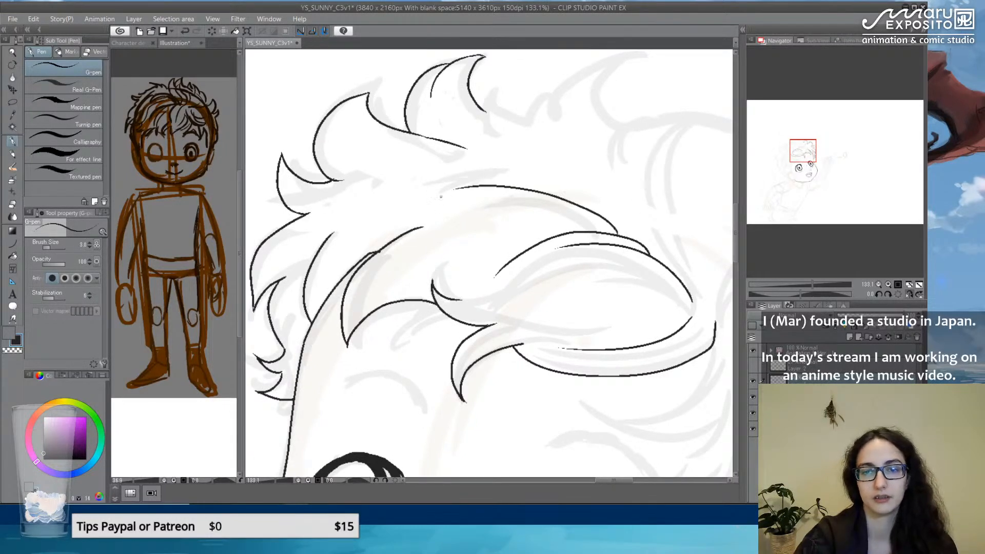
drag(684, 225, 569, 279)
mouse_move(598, 339)
mouse_down()
mouse_move(567, 252)
mouse_move(608, 171)
mouse_move(628, 176)
mouse_move(547, 246)
mouse_up()
drag(382, 165, 439, 177)
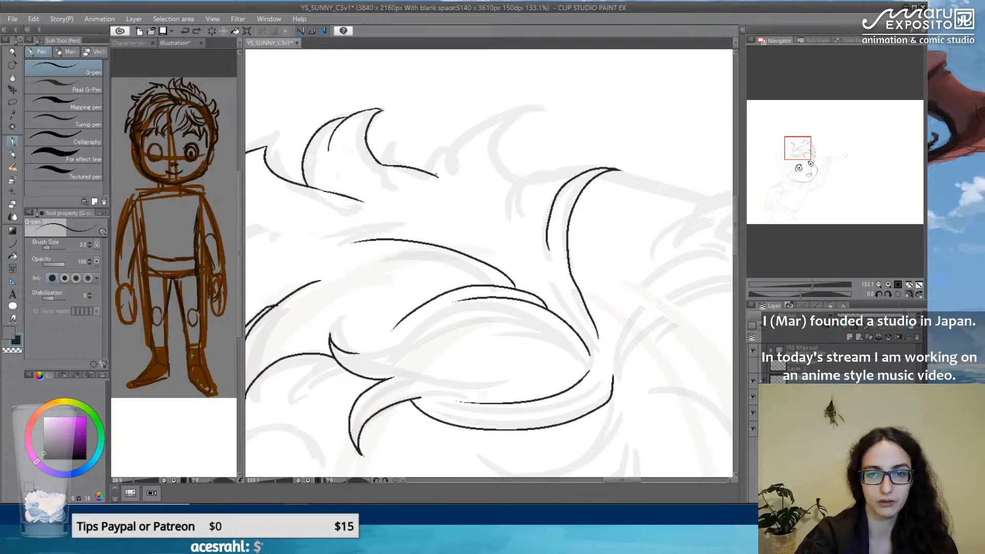
Ink the small and large spiky tufts on the crown and the long lock sweeping down to the parting.
drag(437, 175, 450, 146)
mouse_move(513, 177)
mouse_down()
mouse_move(544, 108)
mouse_move(469, 124)
mouse_move(452, 184)
mouse_up()
mouse_move(565, 295)
mouse_down()
mouse_move(539, 246)
mouse_move(389, 186)
mouse_move(420, 222)
mouse_up()
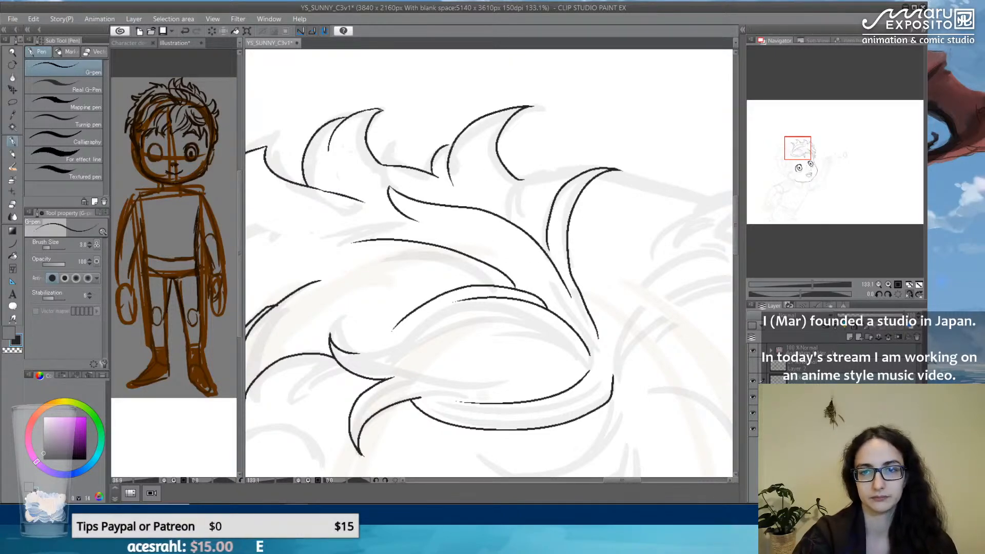
drag(441, 149, 454, 144)
Ink the far eye's eyebrow as a thin arch with a doubled line at its nose-side end.
scroll(529, 260, down, 6)
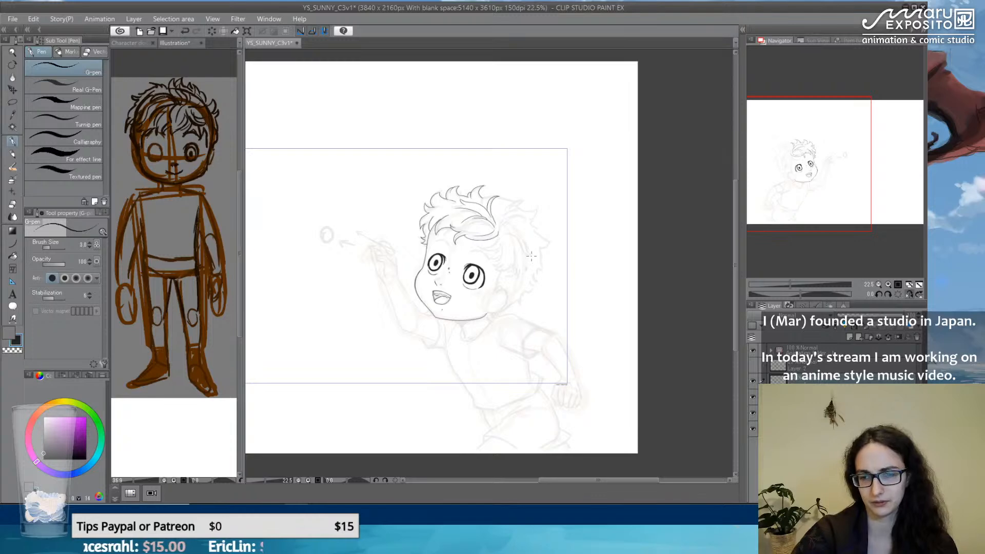
scroll(531, 255, up, 6)
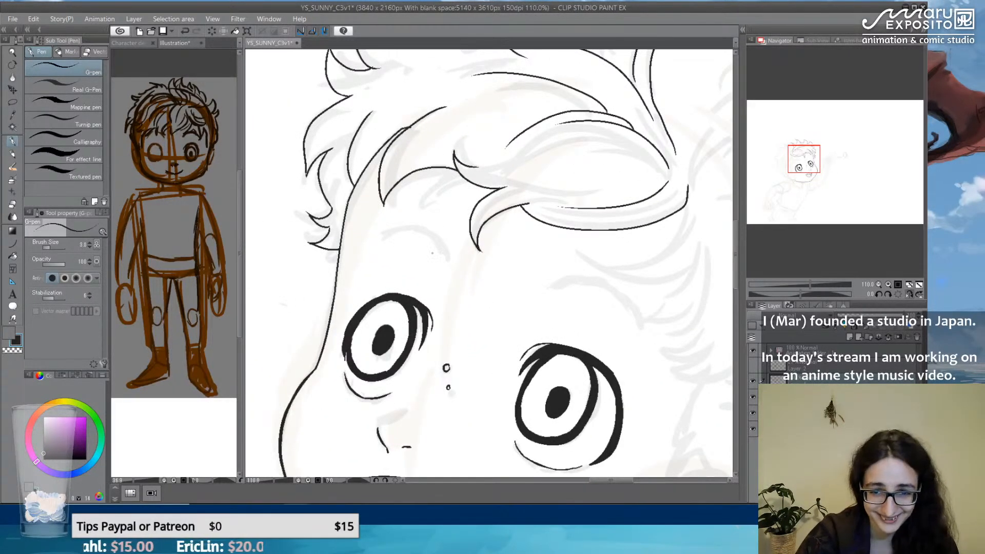
drag(440, 239, 445, 255)
mouse_move(433, 231)
mouse_down()
mouse_move(442, 249)
mouse_move(403, 224)
mouse_move(380, 235)
mouse_move(405, 224)
mouse_move(386, 232)
mouse_up()
key(ctrl+z)
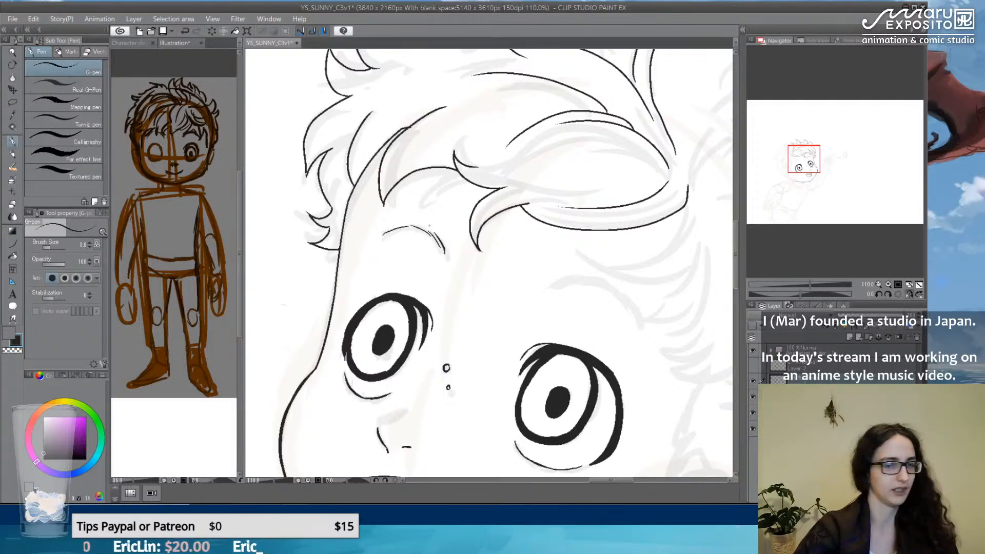
key(ctrl+z)
key(ctrl+z)
drag(392, 230, 385, 237)
Ink the near eye's eyebrow as a thin arch with a doubled line along its outer slope.
drag(611, 300, 521, 258)
mouse_move(462, 244)
mouse_down()
mouse_move(514, 240)
mouse_move(550, 286)
mouse_up()
key(ctrl+z)
drag(527, 248, 550, 285)
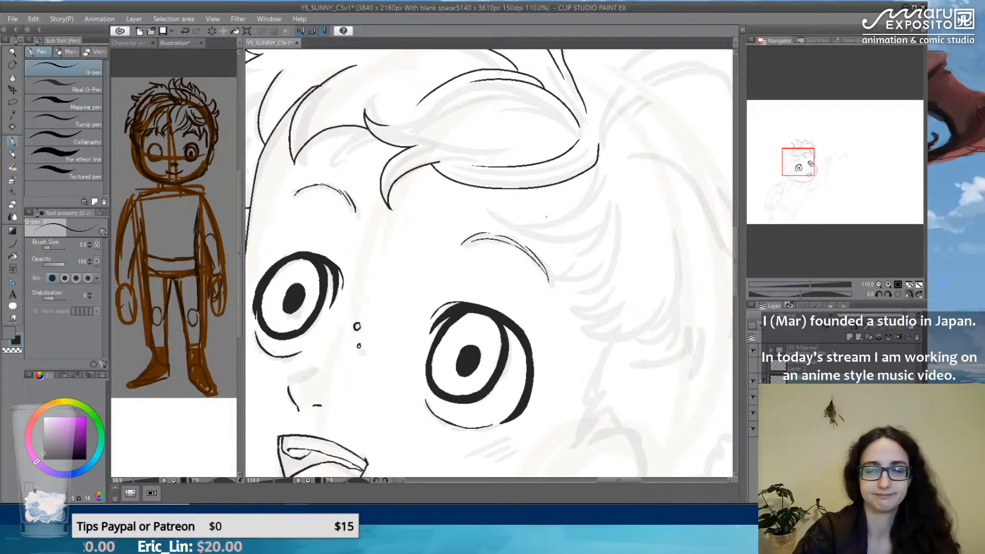
Ink the curved edges of the pointed fringe lock just above the near eyebrow.
drag(564, 231, 530, 232)
drag(455, 211, 544, 207)
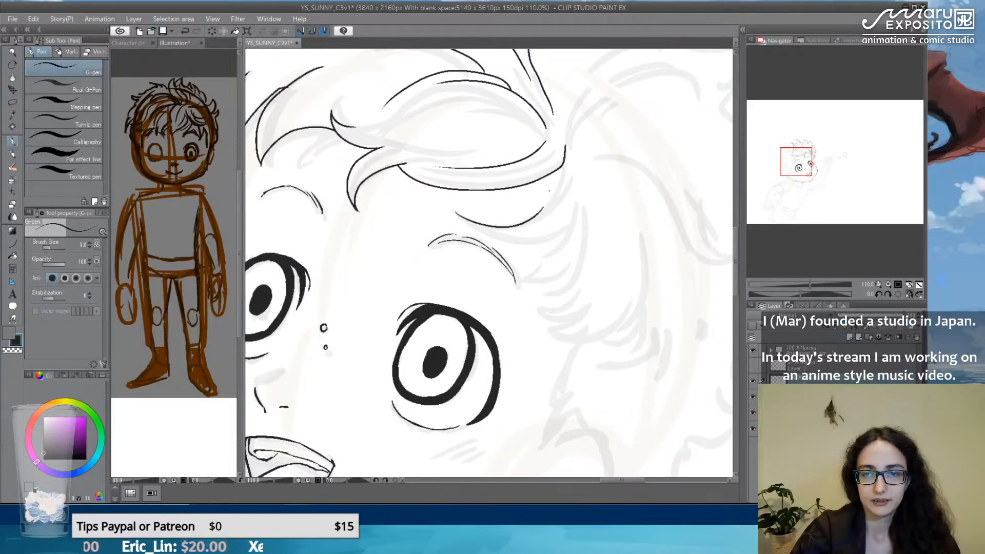
drag(558, 169, 543, 209)
key(ctrl+z)
drag(456, 213, 572, 232)
key(ctrl+z)
drag(457, 214, 554, 234)
Ink the overlapping pointed hair tips descending beside the outer end of the near eyebrow.
mouse_move(572, 181)
mouse_down()
mouse_move(547, 240)
mouse_move(574, 229)
mouse_move(553, 280)
mouse_move(521, 306)
mouse_up()
key(ctrl+z)
mouse_move(574, 231)
mouse_down()
mouse_move(538, 278)
mouse_move(574, 267)
mouse_move(545, 305)
mouse_move(578, 314)
mouse_up()
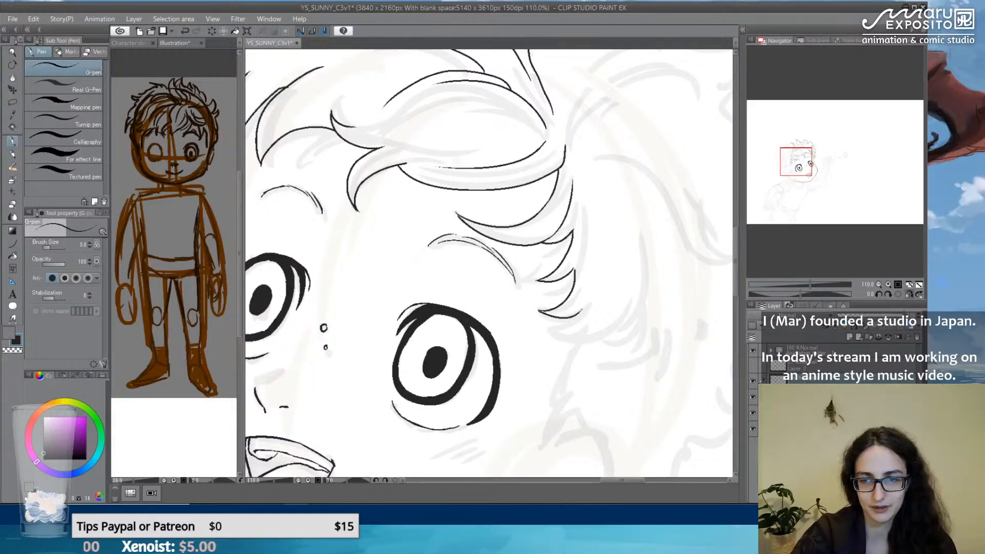
drag(577, 253, 568, 293)
key(ctrl+z)
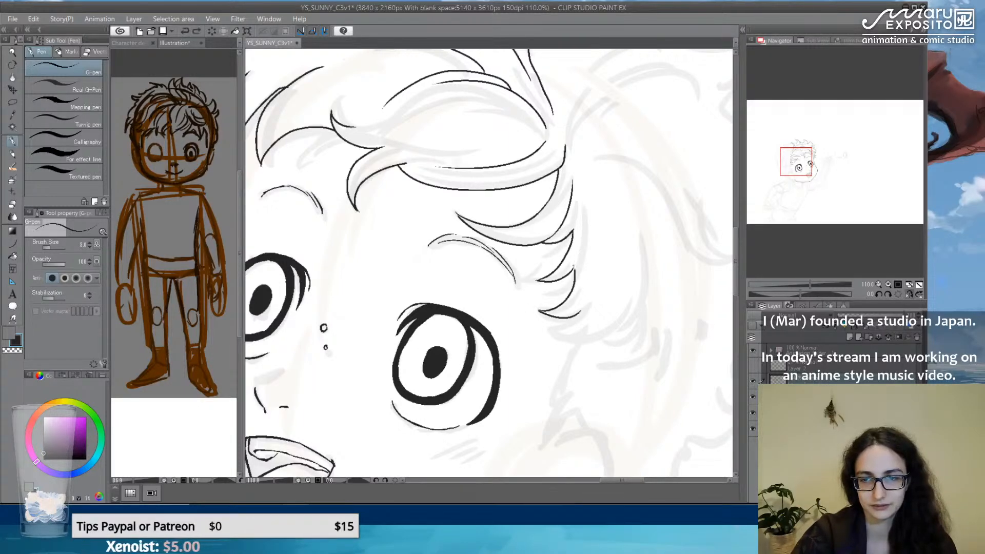
drag(576, 251, 580, 265)
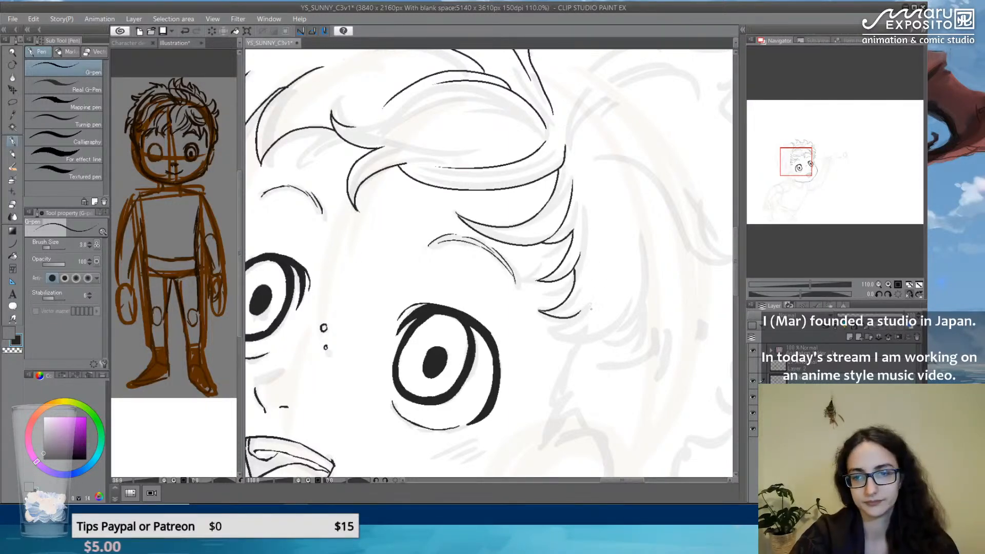
drag(580, 311, 597, 252)
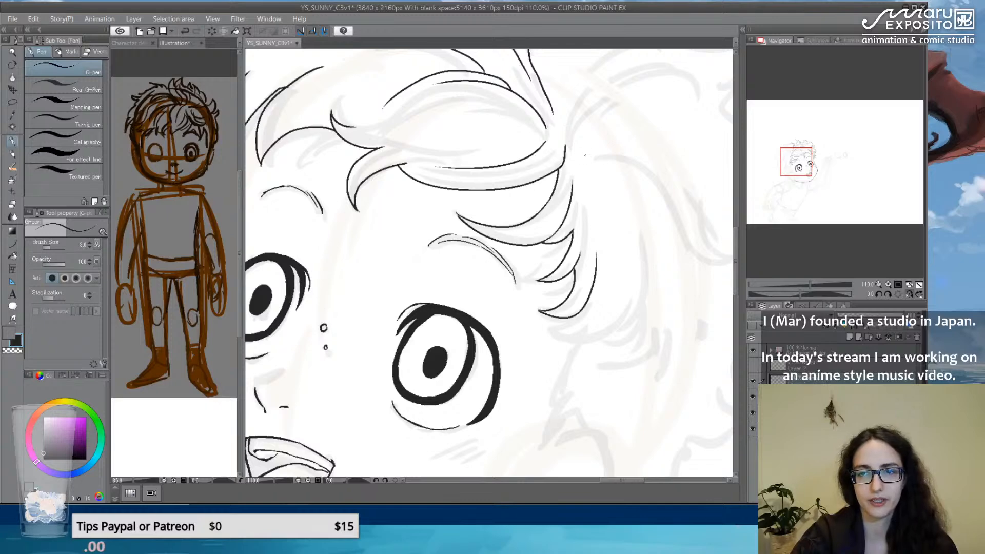
Ink the arched lock and curved side locks sweeping back from the parting, plus a short strand above them.
mouse_move(580, 148)
mouse_down()
mouse_move(672, 244)
mouse_move(533, 296)
mouse_move(587, 290)
mouse_move(560, 294)
mouse_move(513, 201)
mouse_up()
mouse_move(410, 181)
mouse_down()
mouse_move(444, 240)
mouse_move(560, 183)
mouse_up()
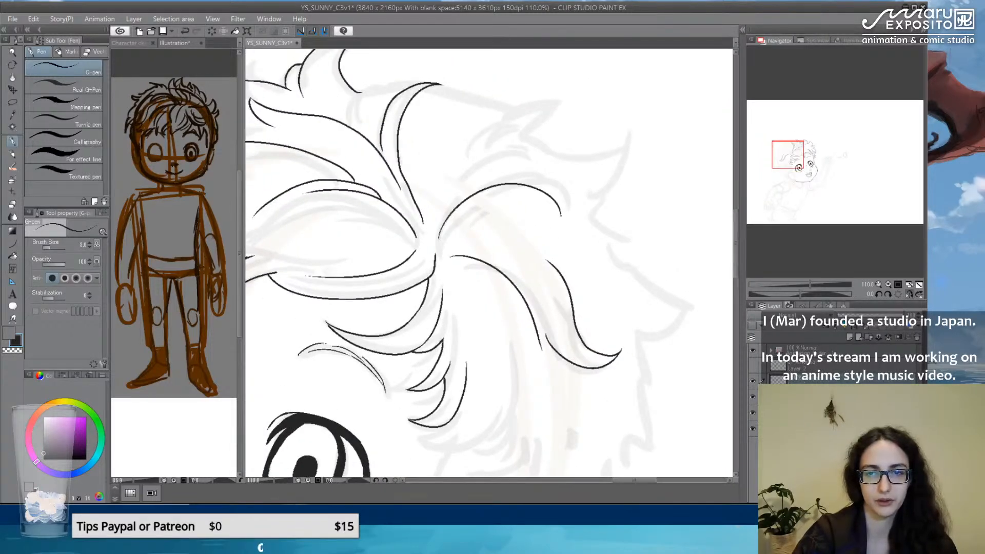
key(ctrl+z)
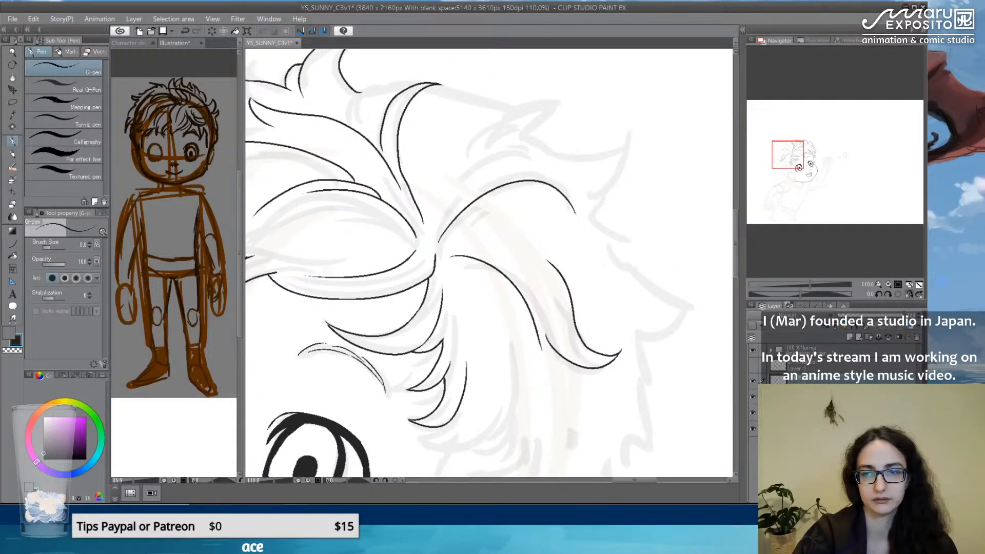
mouse_move(574, 212)
mouse_down()
mouse_move(550, 172)
mouse_move(461, 193)
mouse_up()
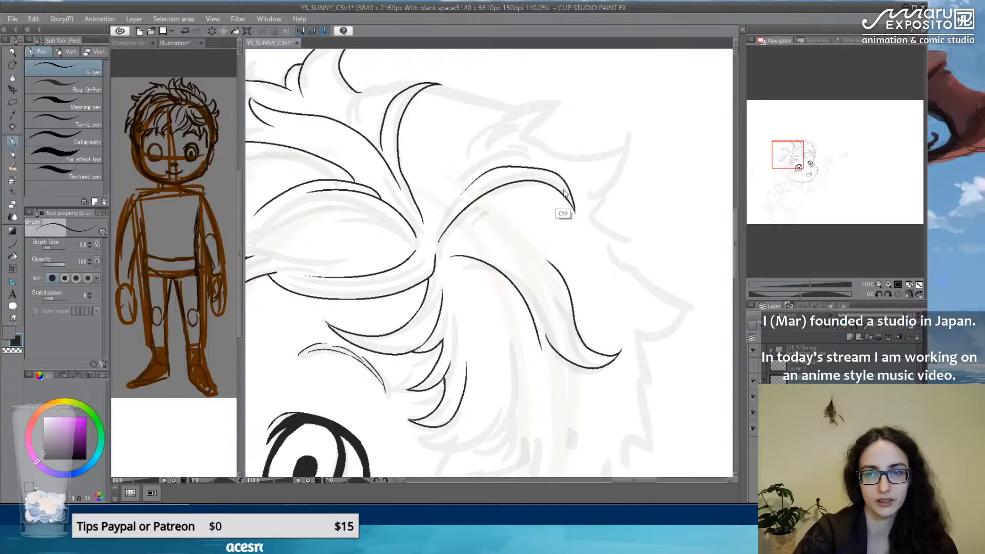
mouse_move(499, 146)
mouse_down()
mouse_move(458, 160)
mouse_move(444, 183)
mouse_up()
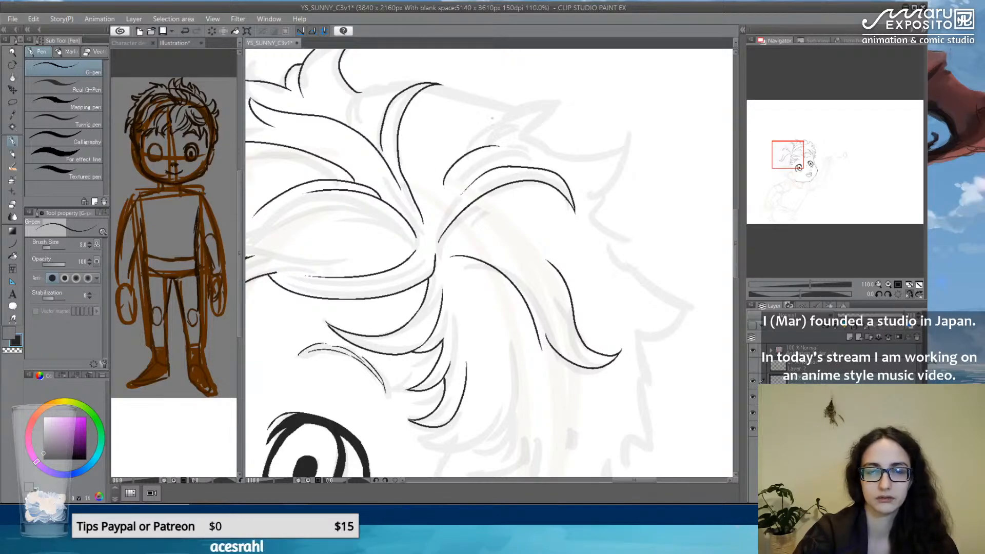
Ink the crown's outer contour from the parting lock to the double-pointed spike at the back.
drag(447, 95, 527, 173)
mouse_move(438, 179)
mouse_down()
mouse_move(490, 154)
mouse_move(626, 175)
mouse_move(605, 195)
mouse_move(631, 192)
mouse_move(602, 211)
mouse_move(566, 197)
mouse_up()
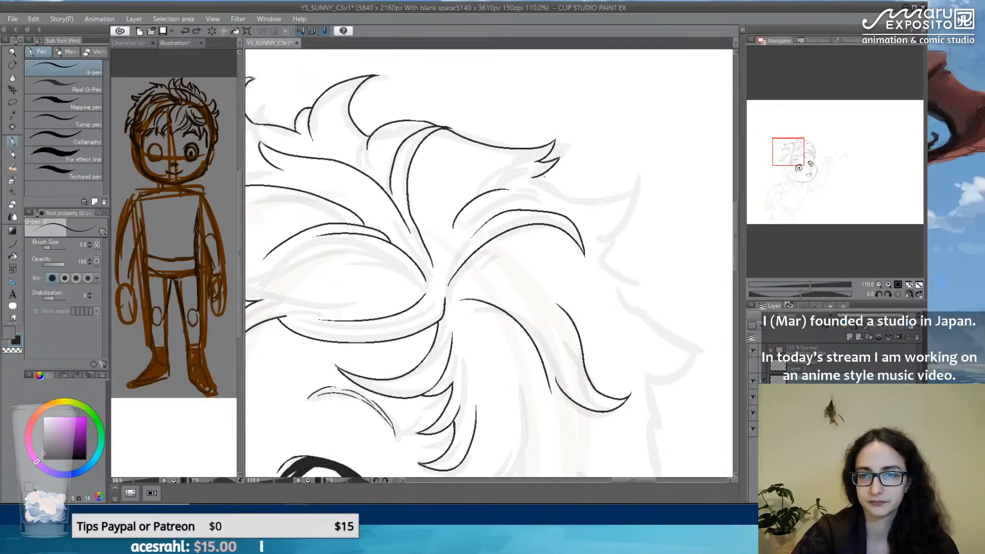
mouse_move(540, 175)
mouse_down()
mouse_move(581, 196)
mouse_move(646, 196)
mouse_move(584, 242)
mouse_move(590, 258)
mouse_up()
key(ctrl+z)
Ink the large pointed spikes of the hair outline down the upper back of the head.
drag(648, 289, 640, 173)
mouse_move(591, 139)
mouse_down()
mouse_move(605, 157)
mouse_move(660, 176)
mouse_up()
key(ctrl+z)
mouse_move(592, 141)
mouse_down()
mouse_move(658, 165)
mouse_move(625, 188)
mouse_move(662, 232)
mouse_move(694, 250)
mouse_up()
key(ctrl+z)
drag(626, 187, 693, 242)
key(ctrl+z)
mouse_move(625, 188)
mouse_down()
mouse_move(694, 245)
mouse_move(624, 250)
mouse_move(603, 173)
mouse_move(636, 244)
mouse_up()
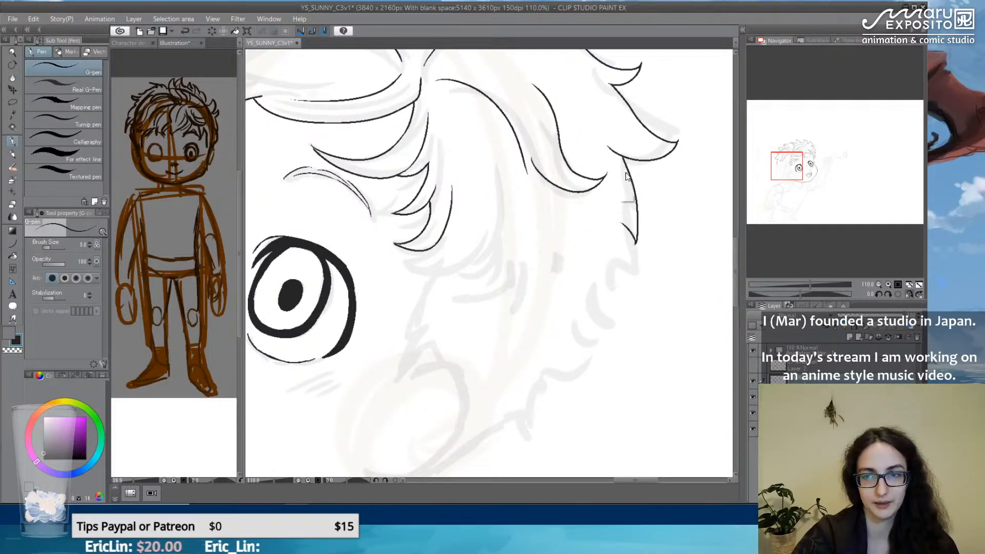
key(ctrl+z)
key(ctrl+z)
key(ctrl+z)
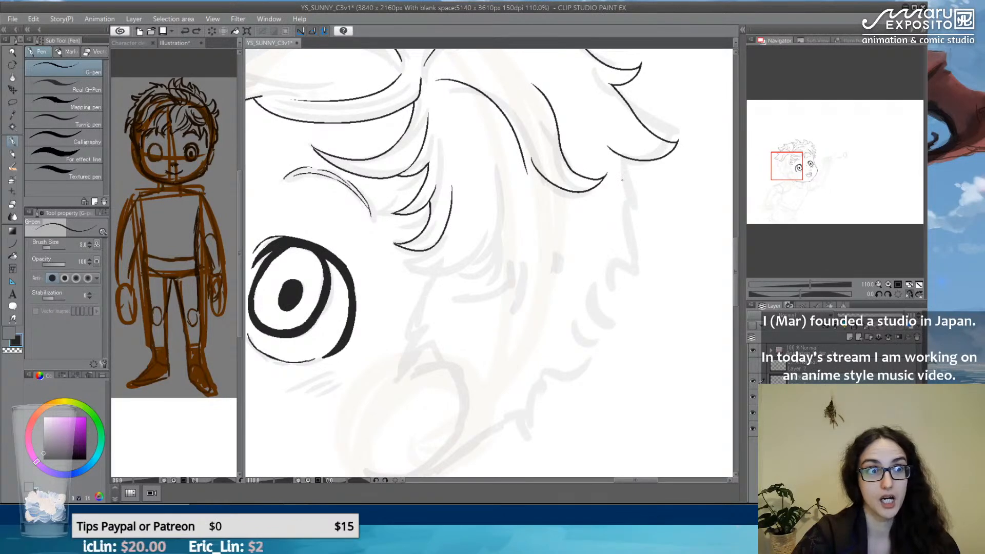
Ink the long spike and the smaller tips below it on the hair outline behind the near eye.
mouse_move(622, 159)
mouse_down()
mouse_move(642, 281)
mouse_move(610, 252)
mouse_up()
key(ctrl+z)
mouse_move(643, 281)
mouse_down()
mouse_move(610, 251)
mouse_move(623, 306)
mouse_up()
key(ctrl+z)
key(ctrl+z)
drag(611, 265, 617, 325)
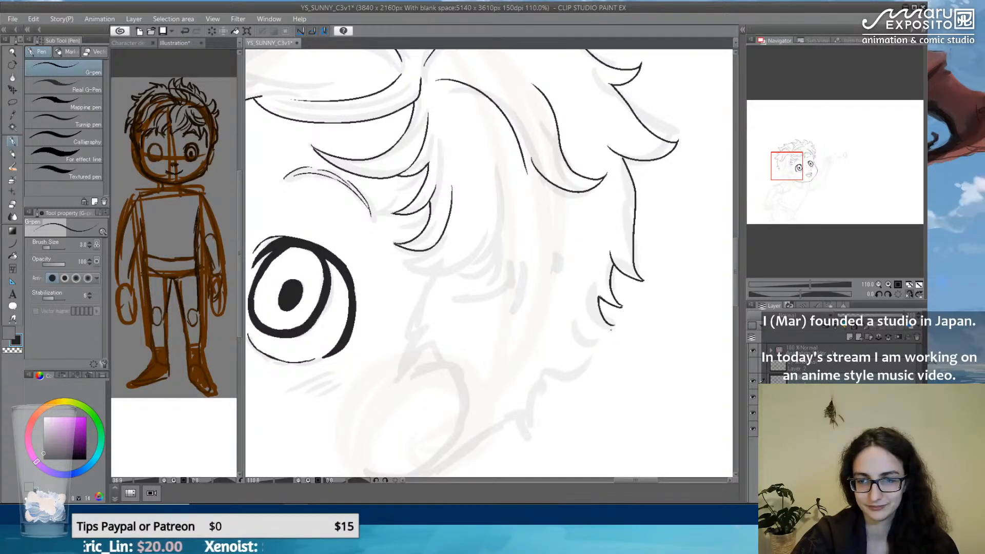
Ink the hair outline from the lower back tips down to the nape, plus an oval blush mark on the near cheek.
mouse_move(614, 325)
mouse_down()
mouse_move(588, 336)
mouse_move(600, 354)
mouse_move(551, 372)
mouse_move(520, 423)
mouse_move(569, 272)
mouse_move(611, 195)
mouse_move(652, 219)
mouse_move(601, 248)
mouse_up()
key(ctrl+z)
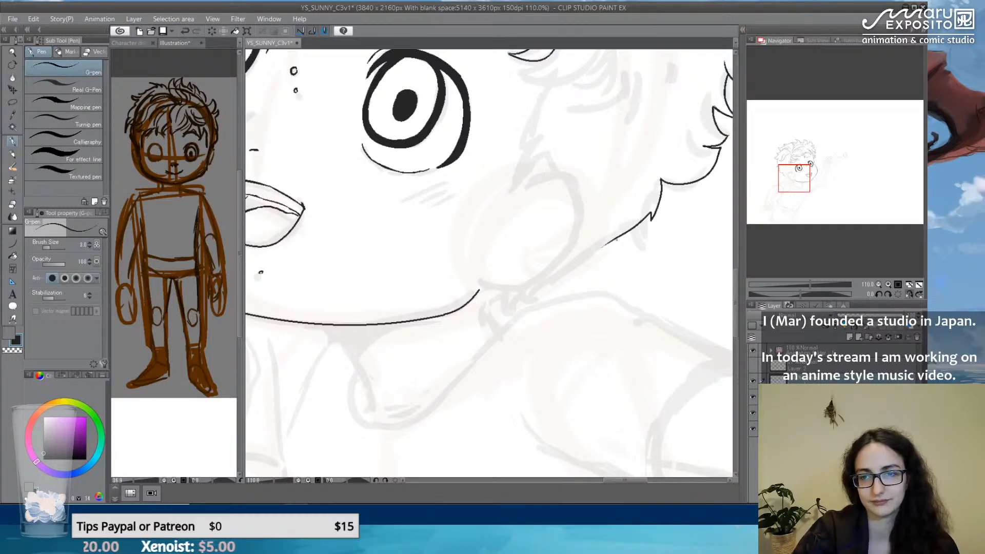
mouse_move(582, 167)
mouse_down()
mouse_move(662, 323)
mouse_move(692, 281)
mouse_up()
mouse_move(565, 315)
mouse_down()
mouse_move(513, 313)
mouse_move(571, 316)
mouse_move(553, 321)
mouse_up()
key(ctrl+z)
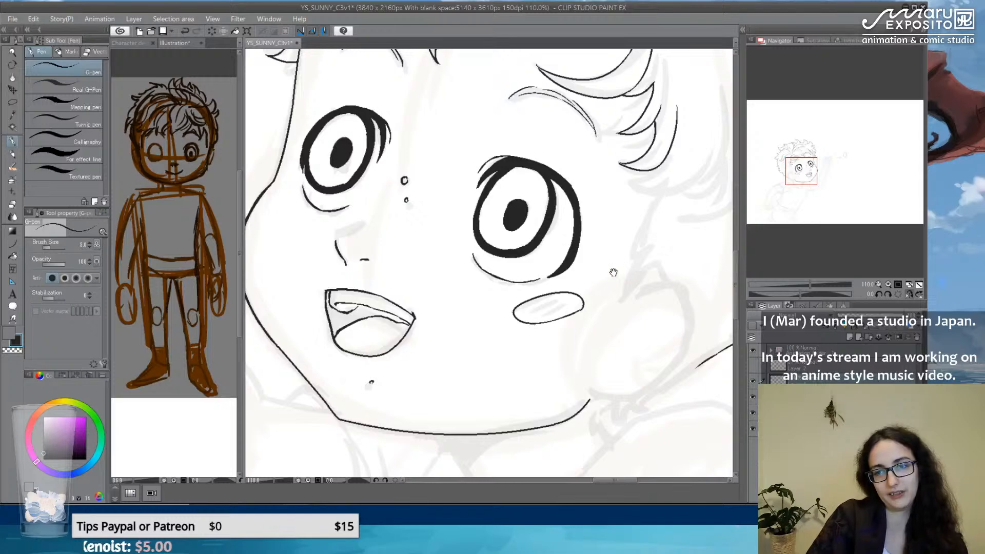
Ink the curved side lock above the near ear and the short strands behind it.
drag(616, 272, 485, 293)
mouse_move(535, 187)
mouse_down()
mouse_move(505, 215)
mouse_move(525, 217)
mouse_move(592, 136)
mouse_up()
drag(622, 173, 605, 231)
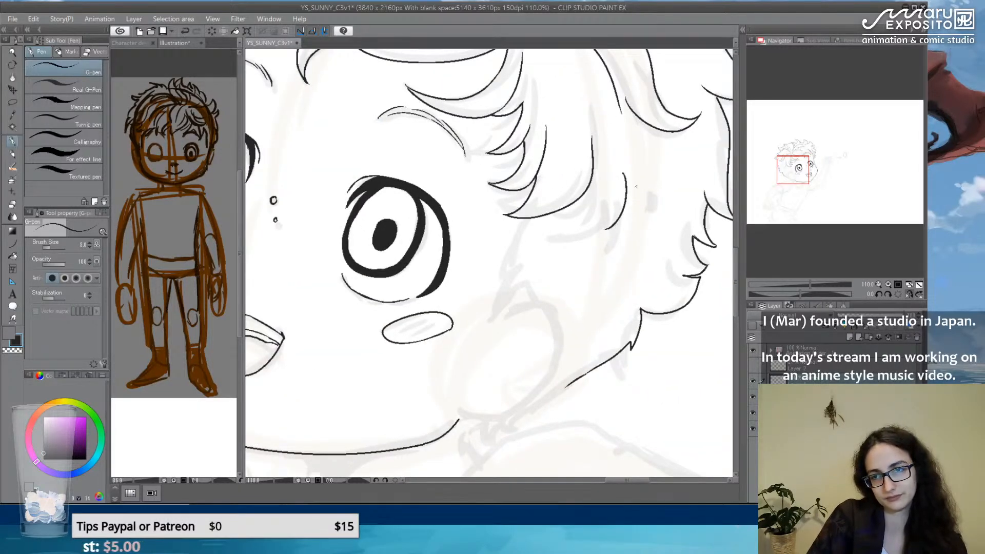
key(ctrl+z)
drag(624, 161, 606, 231)
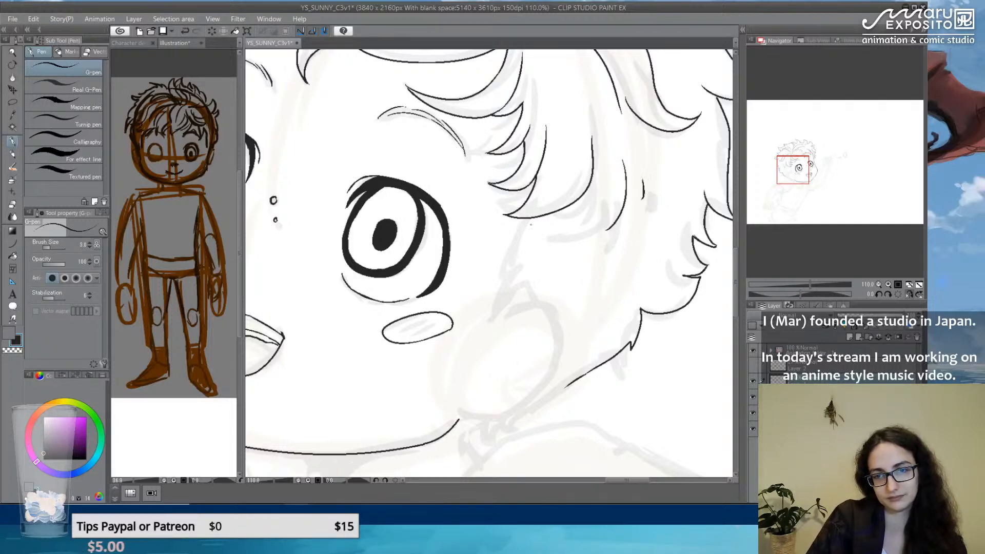
Ink the sideburn in front of the near ear and the ear's upper outline.
mouse_move(530, 221)
mouse_down()
mouse_move(491, 309)
mouse_move(530, 301)
mouse_move(630, 249)
mouse_move(707, 249)
mouse_move(635, 251)
mouse_move(628, 287)
mouse_move(642, 314)
mouse_move(631, 279)
mouse_up()
key(ctrl+z)
mouse_move(617, 190)
mouse_down()
mouse_move(602, 247)
mouse_move(581, 276)
mouse_move(609, 261)
mouse_move(643, 284)
mouse_move(632, 276)
mouse_move(642, 330)
mouse_up()
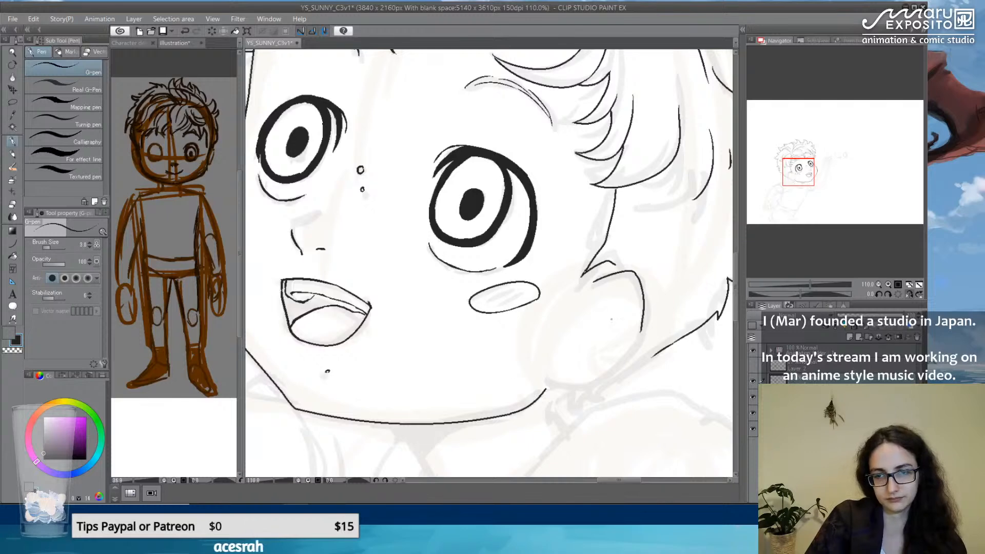
Close the near ear's outline with a curve around the lobe and ink its inner fold lines.
click(12, 243)
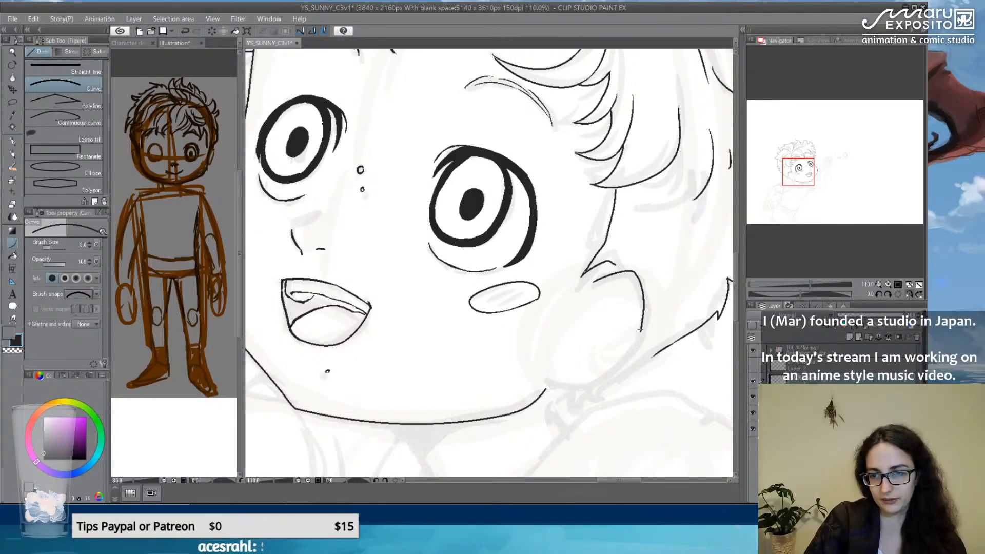
drag(641, 332, 549, 381)
click(589, 385)
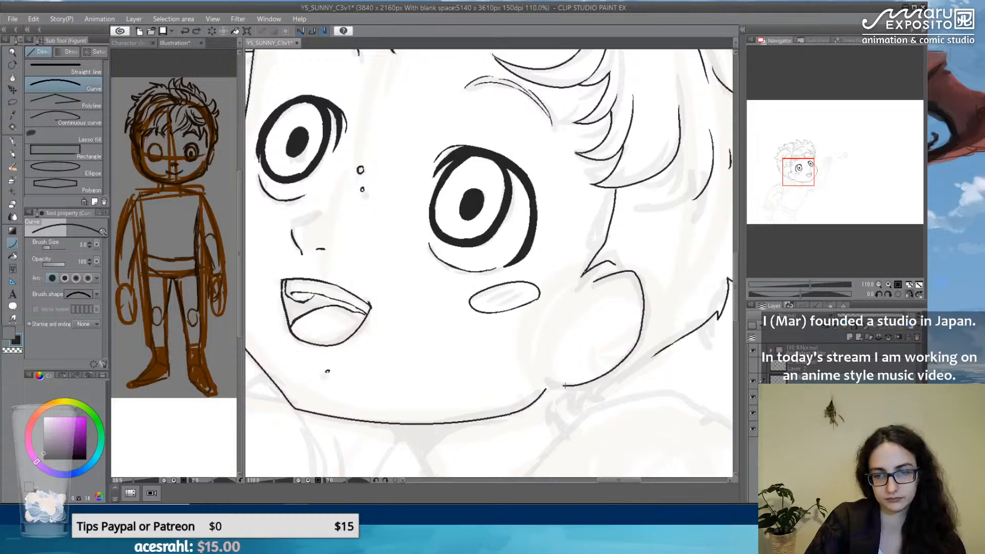
click(564, 386)
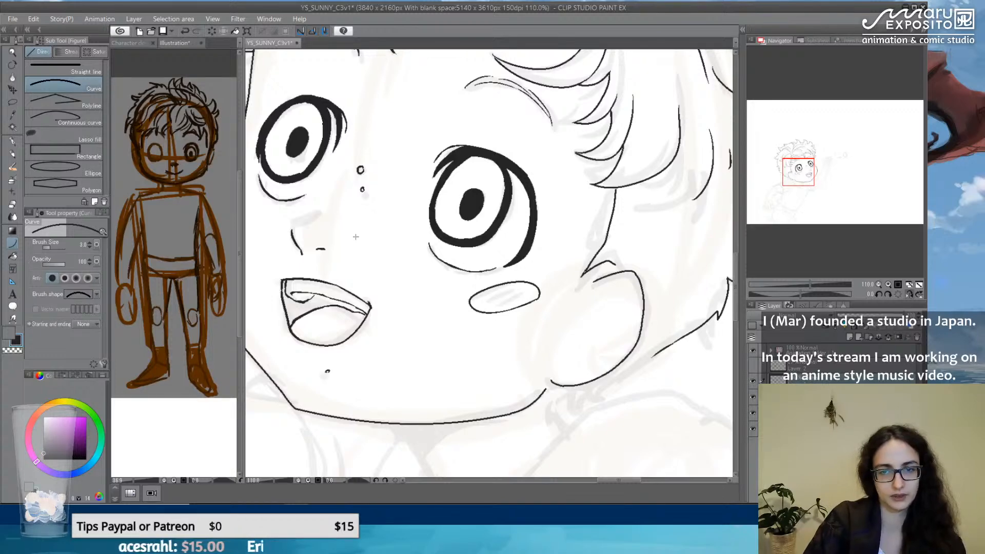
key(p)
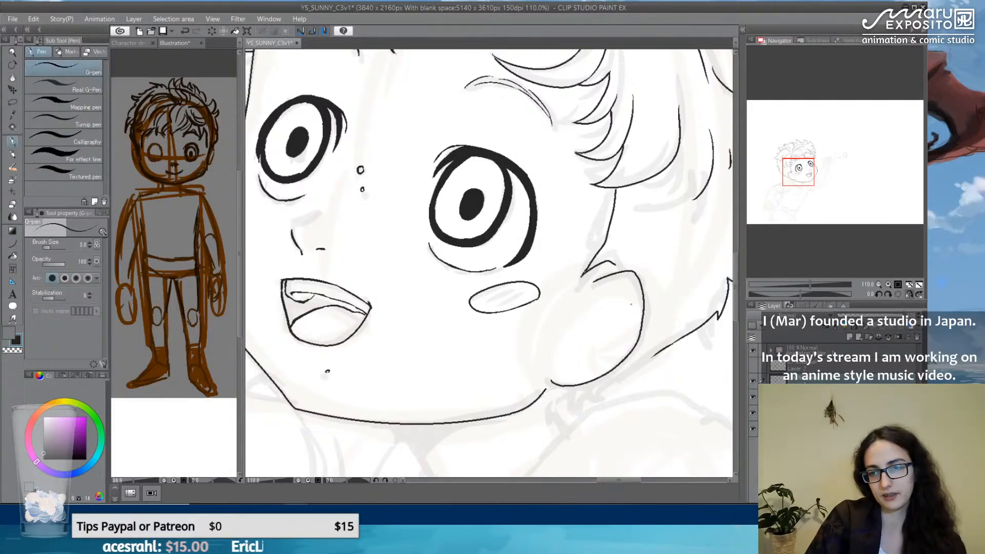
mouse_move(623, 288)
mouse_down()
mouse_move(594, 304)
mouse_move(571, 340)
mouse_up()
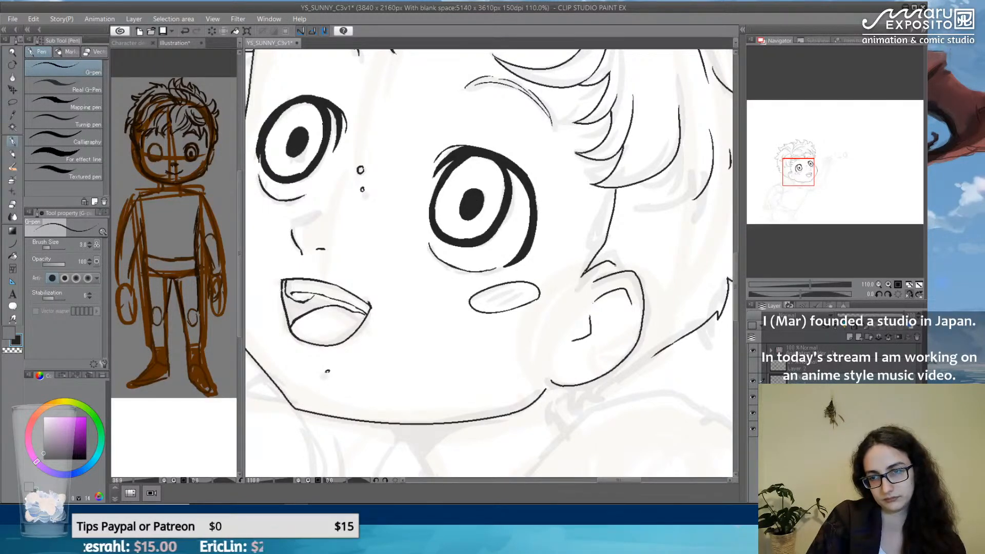
Ink the small hair tufts at the nape below the ear and the front line of the neck.
mouse_move(646, 359)
mouse_down()
mouse_move(600, 390)
mouse_move(609, 400)
mouse_move(585, 390)
mouse_move(576, 416)
mouse_up()
drag(513, 307, 534, 204)
drag(584, 281, 584, 326)
mouse_move(407, 318)
mouse_down()
mouse_move(447, 365)
mouse_move(454, 404)
mouse_up()
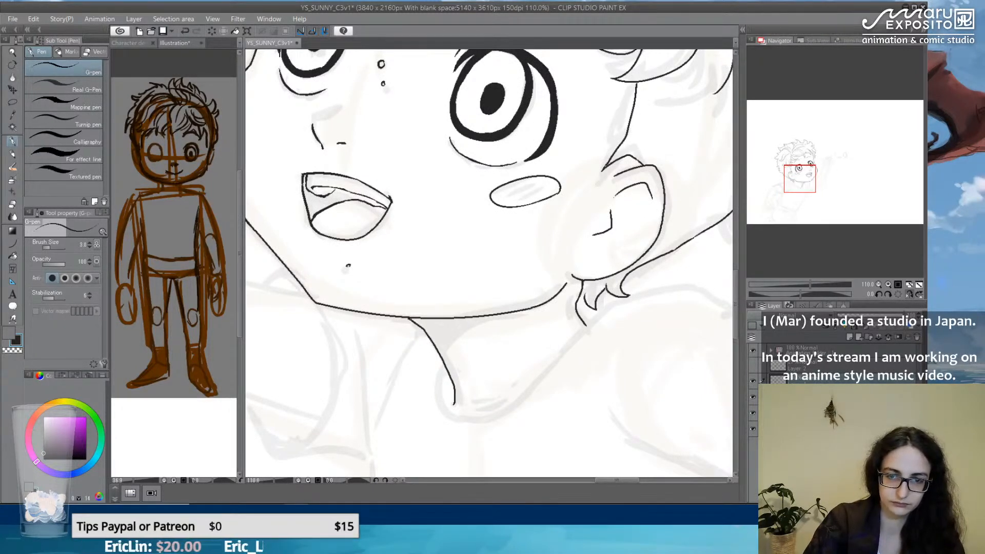
Outline the shadow under the chin with a curve and fill it with black.
click(12, 243)
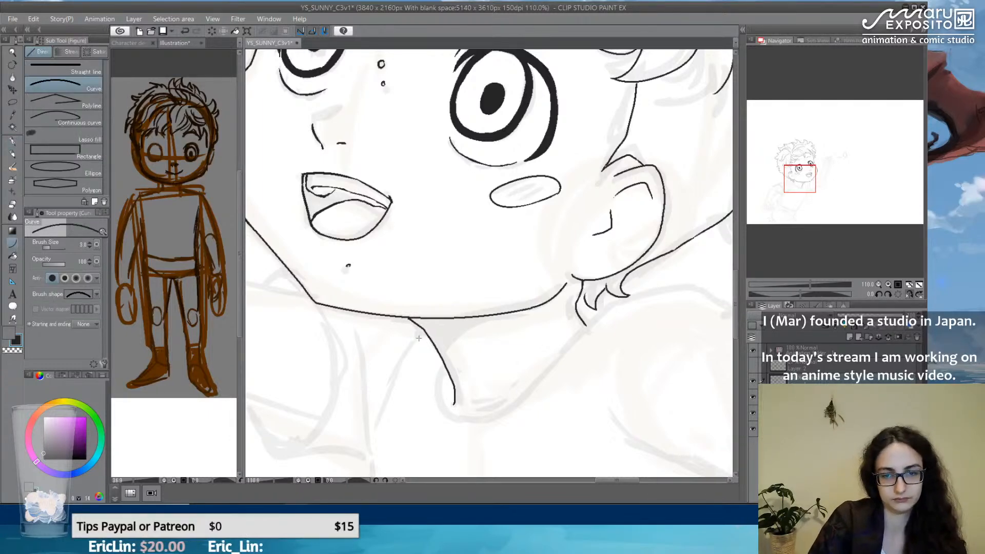
drag(431, 337, 508, 313)
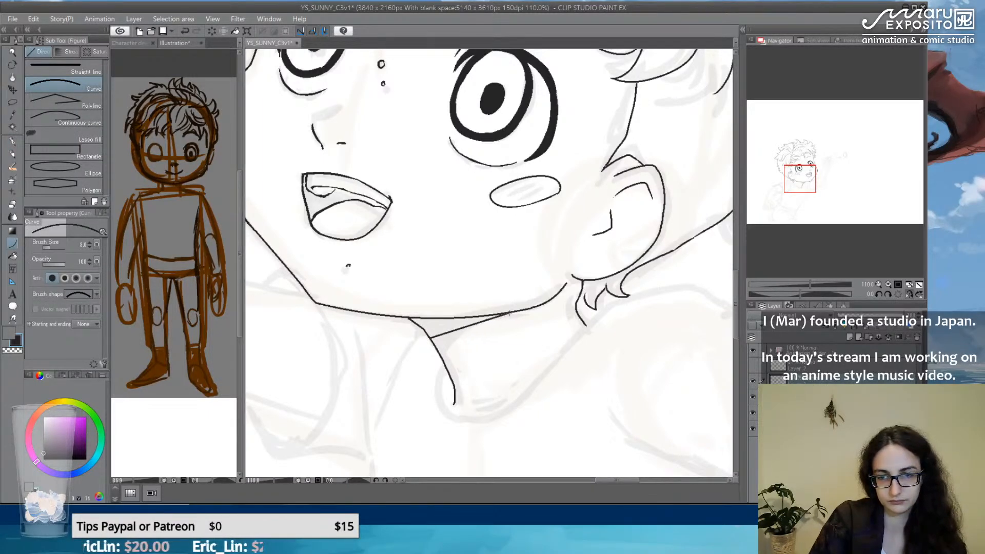
click(434, 323)
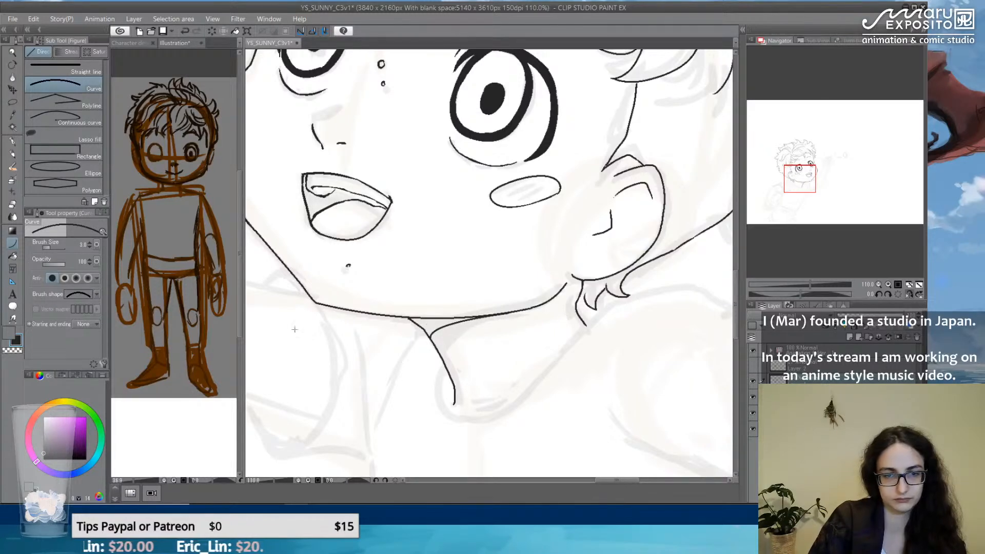
click(12, 255)
click(438, 325)
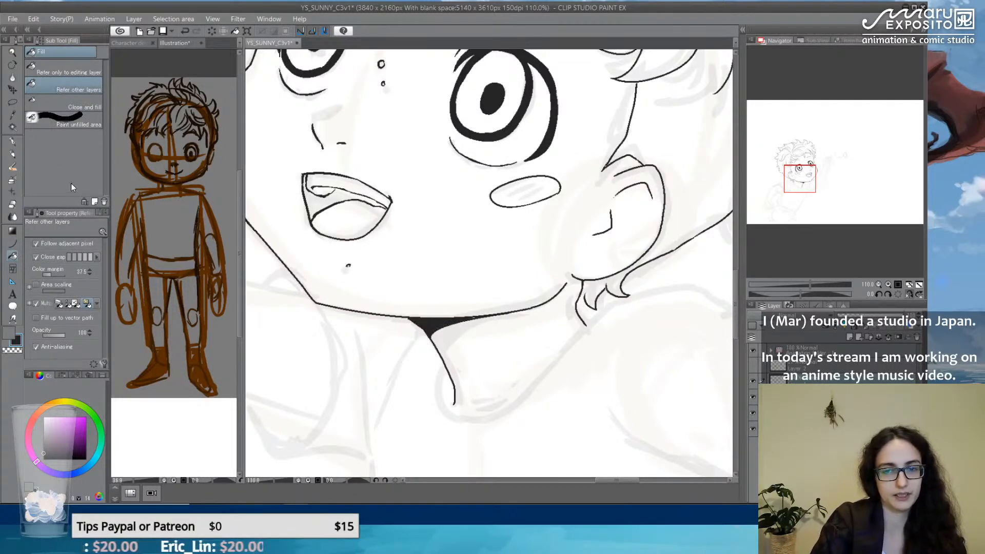
Ink the shirt's rounded neckline and the back of the neck up to the nape hair, plus a tiny strand in the tuft.
click(13, 141)
drag(431, 250, 377, 149)
mouse_move(393, 263)
mouse_down()
mouse_move(410, 314)
mouse_move(457, 308)
mouse_move(536, 227)
mouse_up()
key(ctrl+z)
drag(455, 308, 553, 209)
key(ctrl+z)
drag(510, 252, 545, 209)
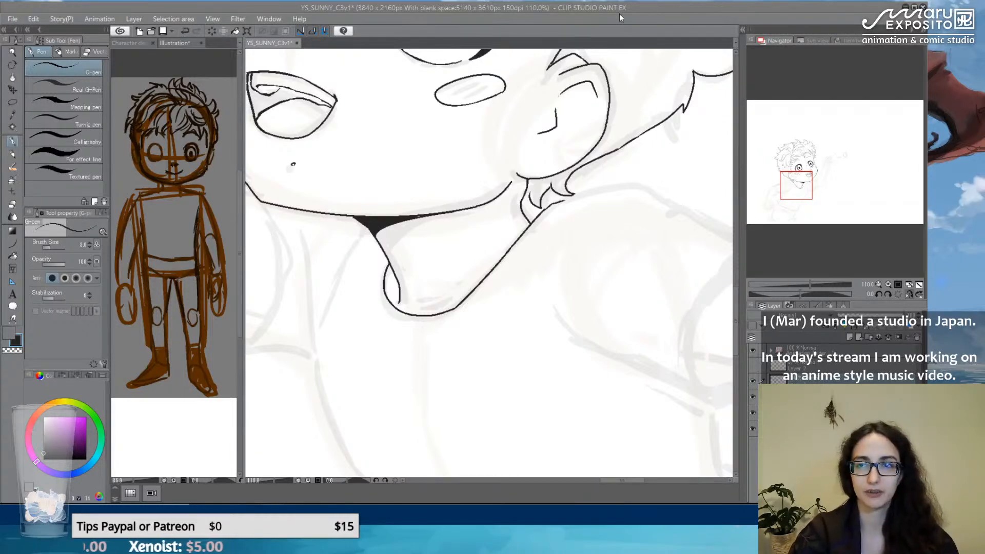
scroll(531, 162, down, 3)
scroll(531, 162, up, 2)
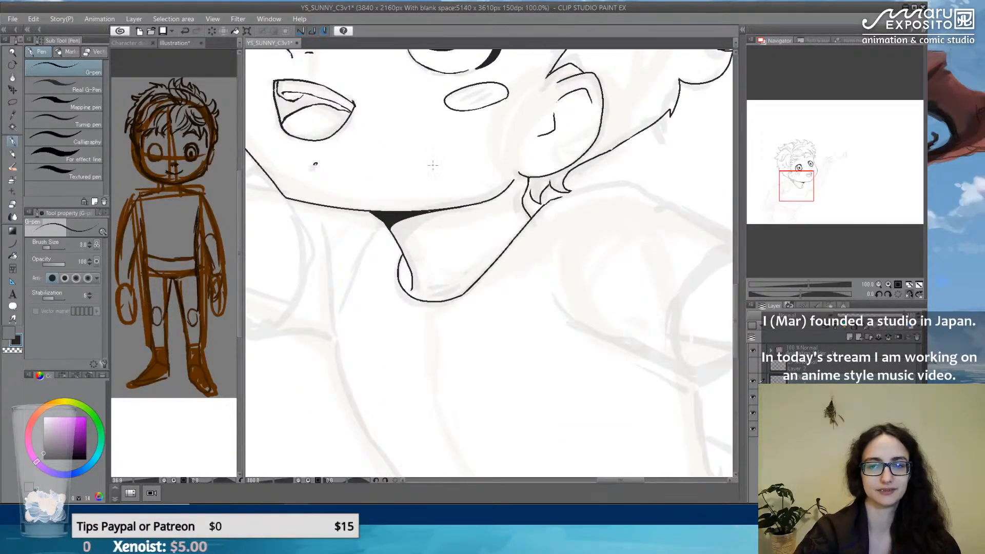
drag(528, 198, 530, 210)
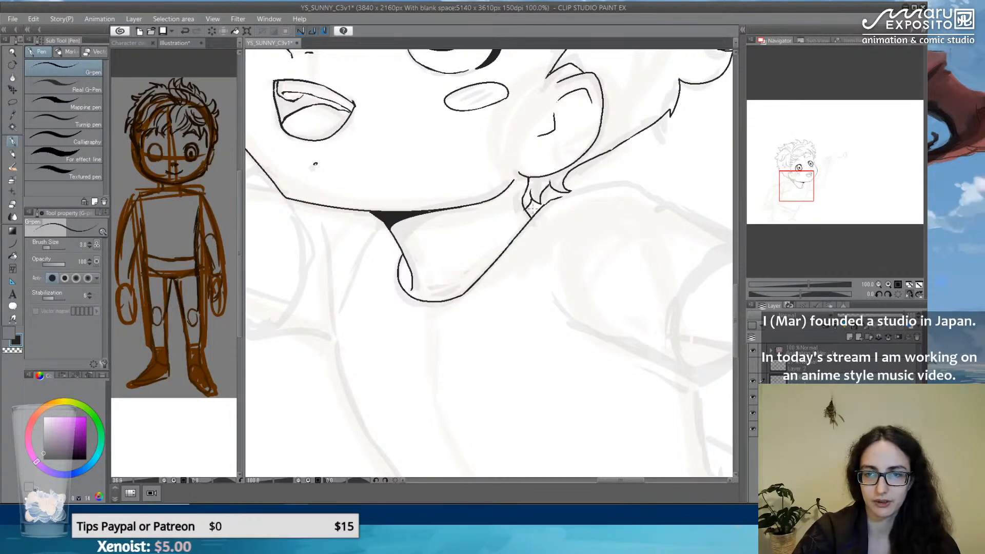
Ink the inner edge of the raised forearm from the wrist to the elbow crease with curves.
drag(607, 95, 407, 287)
drag(401, 248, 595, 367)
drag(427, 275, 639, 313)
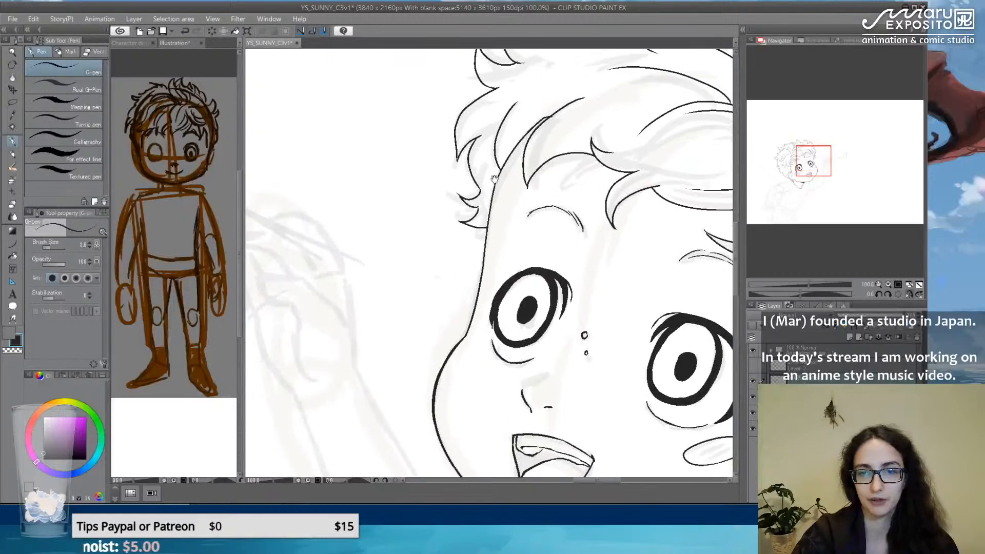
drag(454, 300, 546, 75)
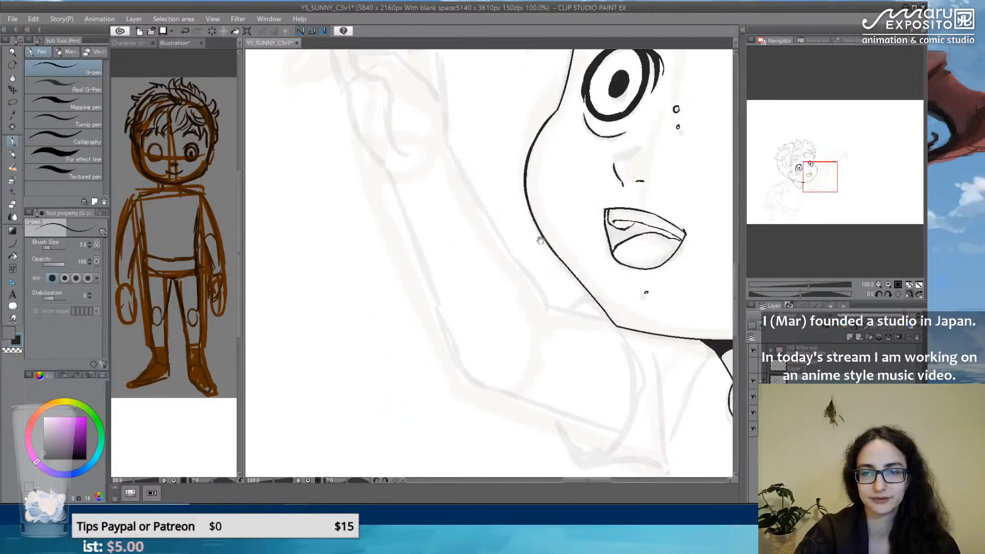
drag(571, 257, 501, 222)
click(13, 243)
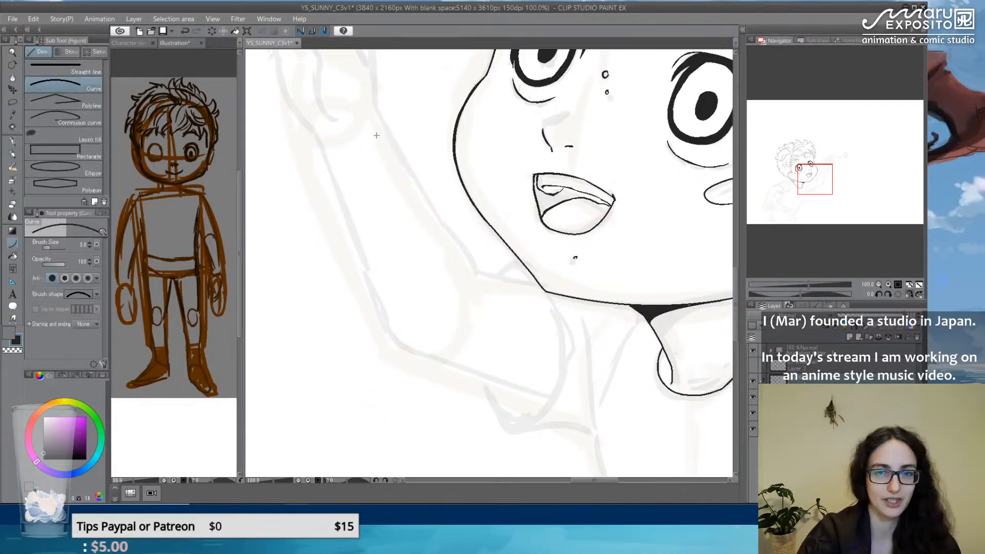
drag(376, 113, 455, 237)
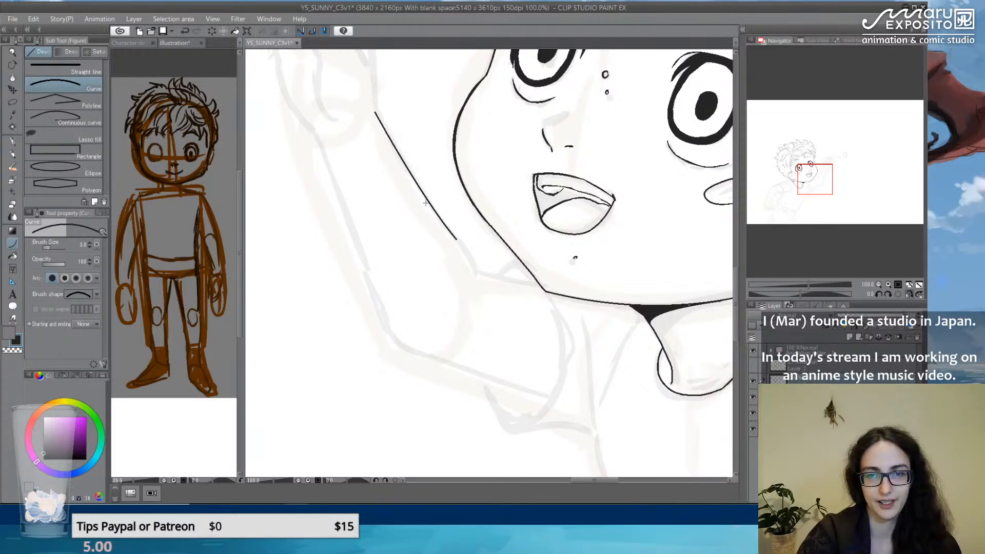
drag(456, 239, 475, 272)
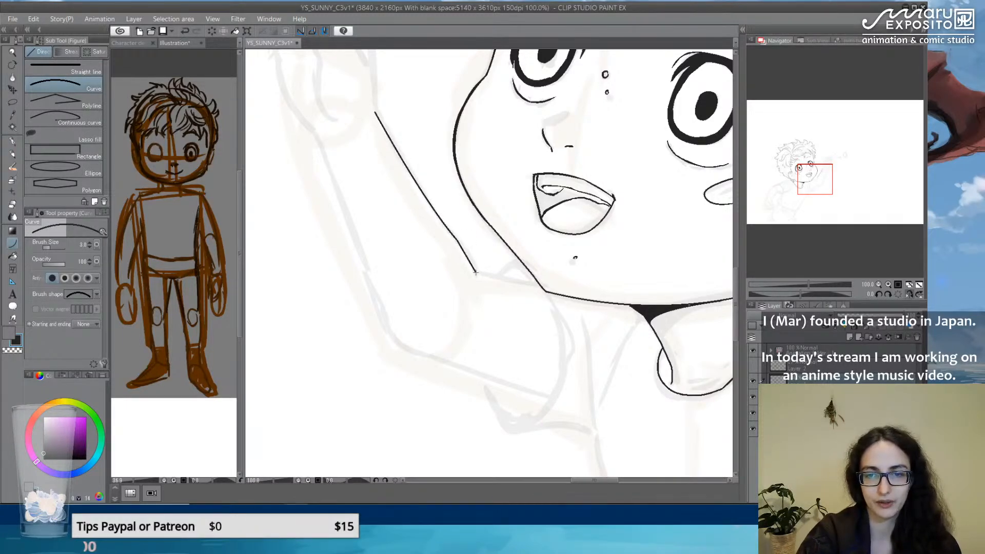
click(469, 253)
Ink the raised arm's outer edge from the wrist around the elbow and along the underside of the upper arm.
mouse_move(318, 139)
mouse_down()
mouse_move(382, 318)
mouse_move(409, 349)
mouse_move(396, 333)
mouse_move(431, 355)
mouse_up()
click(371, 296)
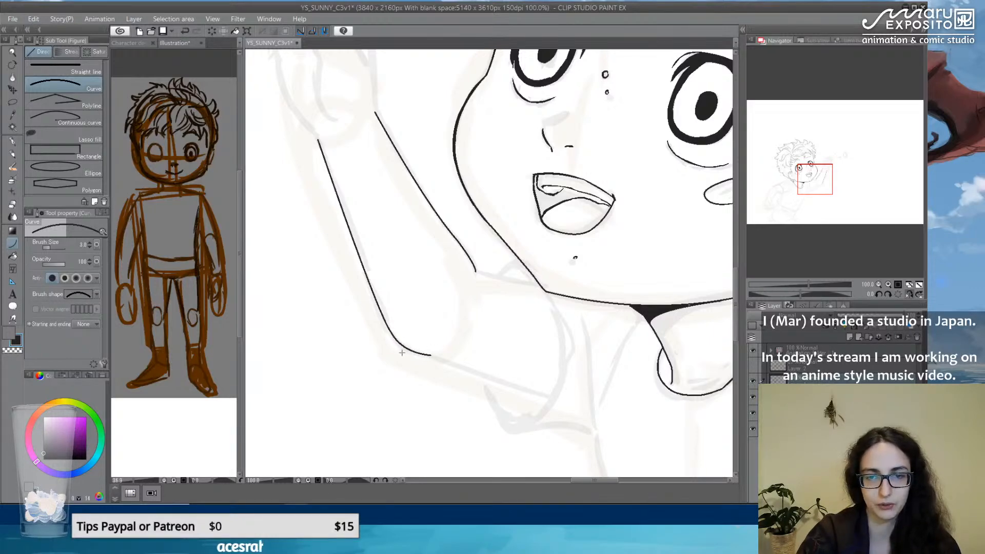
key(Escape)
drag(390, 332, 548, 399)
click(413, 352)
click(517, 392)
Ink the upper edge of the raised upper arm up to the chin and the small arc above it.
drag(475, 272, 540, 289)
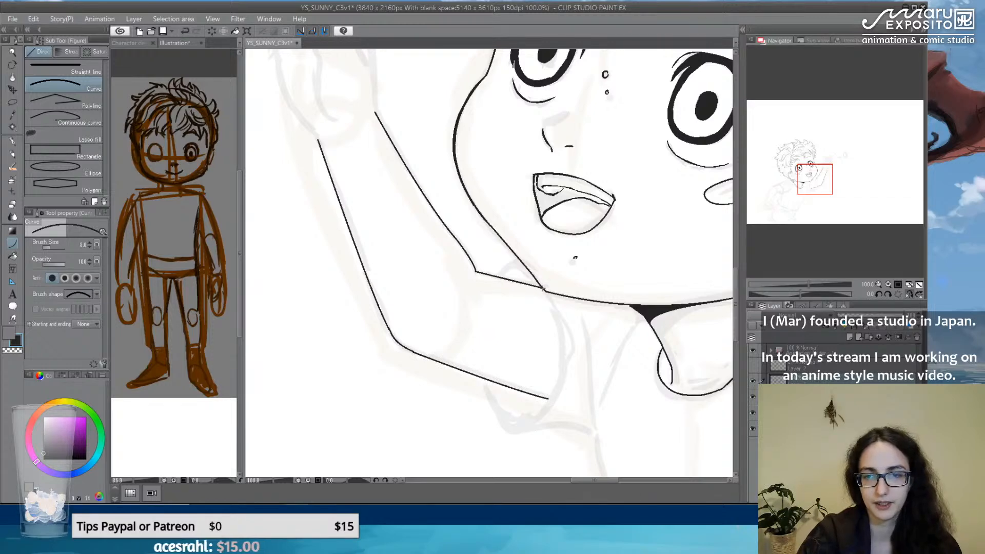
click(534, 287)
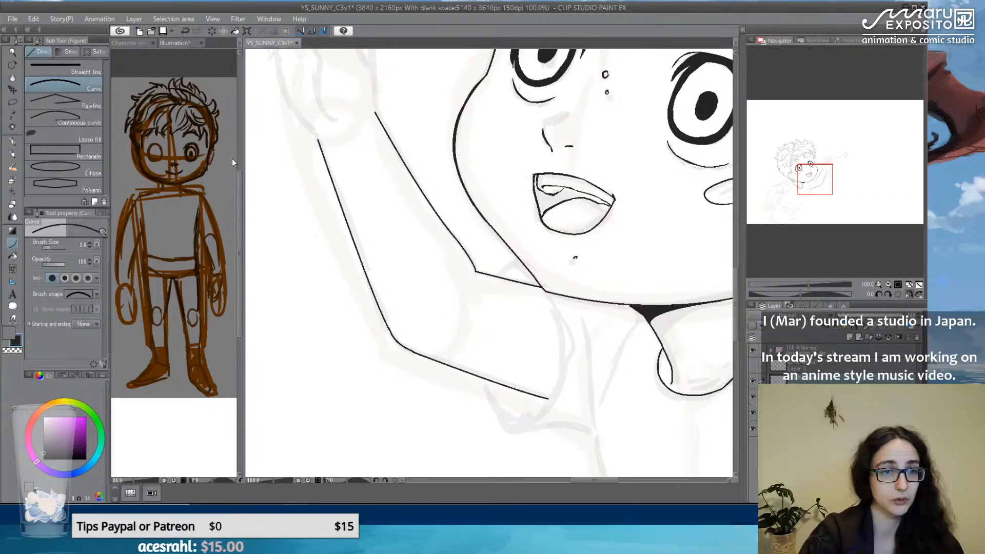
key(p)
drag(498, 280, 526, 265)
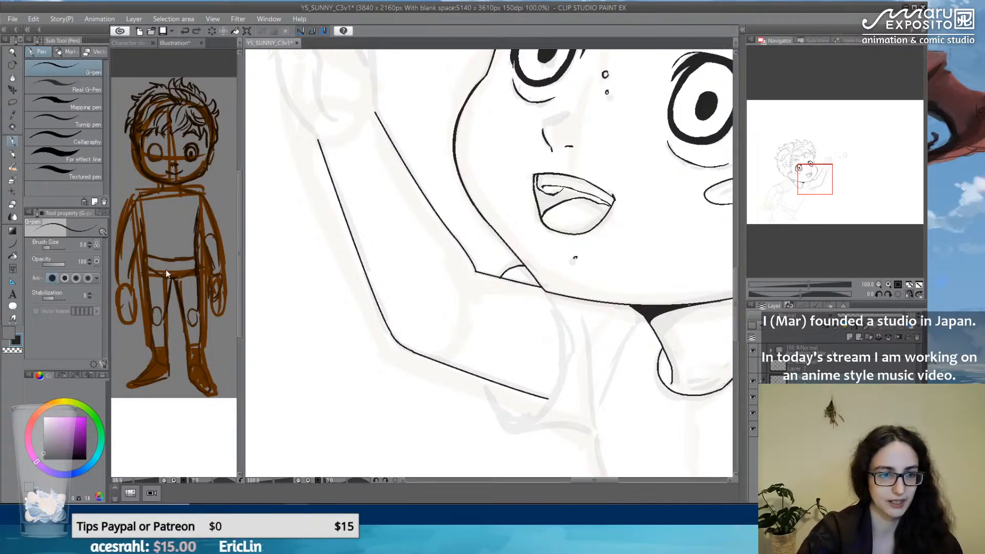
Ink the sleeve opening around the raised upper arm and the sleeve's underside to the armpit with curves.
key(u)
mouse_move(486, 380)
mouse_down()
mouse_move(521, 416)
mouse_move(551, 408)
mouse_move(550, 291)
mouse_up()
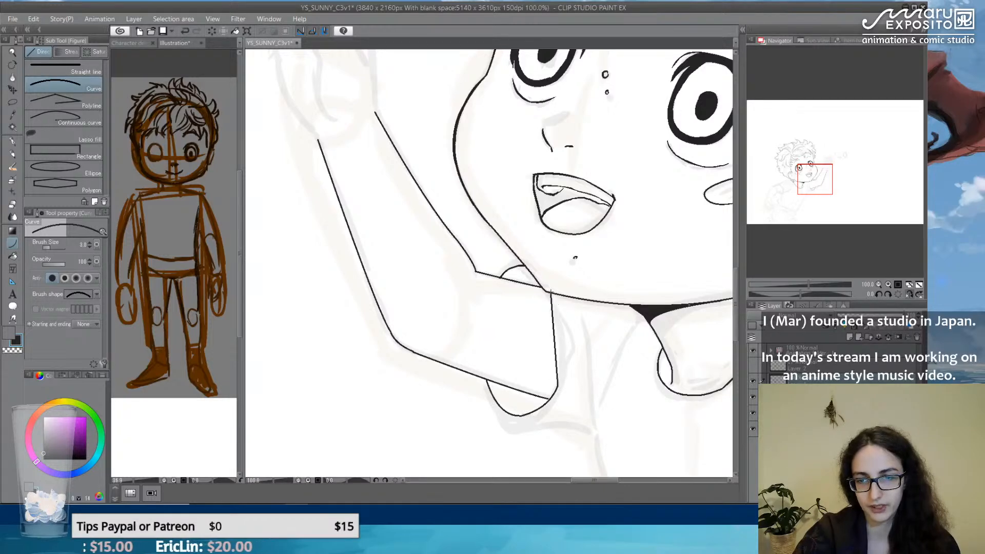
click(572, 346)
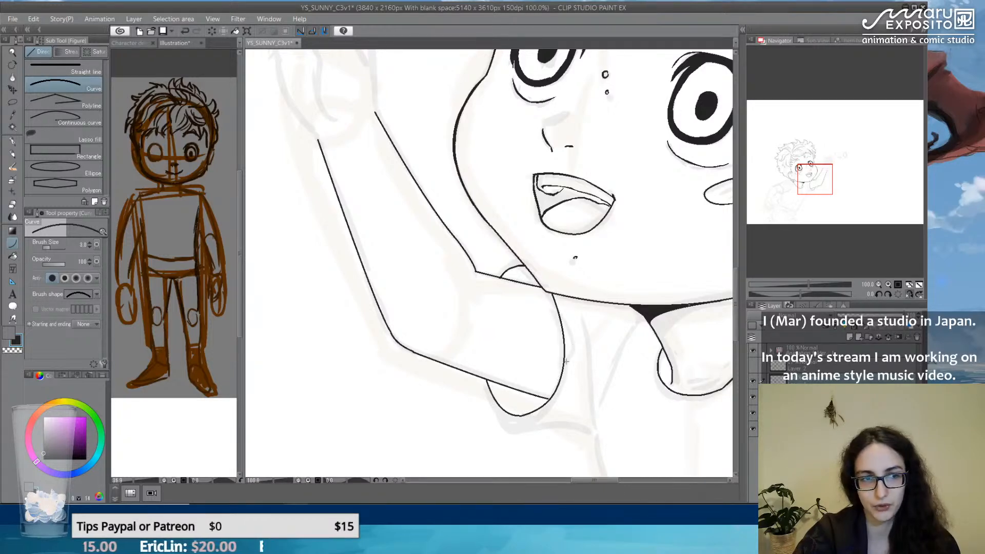
drag(551, 412, 594, 425)
click(576, 411)
Ink the shirt folds on the raised shoulder and the crease rising from the armpit toward the neck.
mouse_move(582, 333)
mouse_down()
mouse_move(572, 310)
mouse_move(592, 379)
mouse_up()
click(594, 333)
click(12, 141)
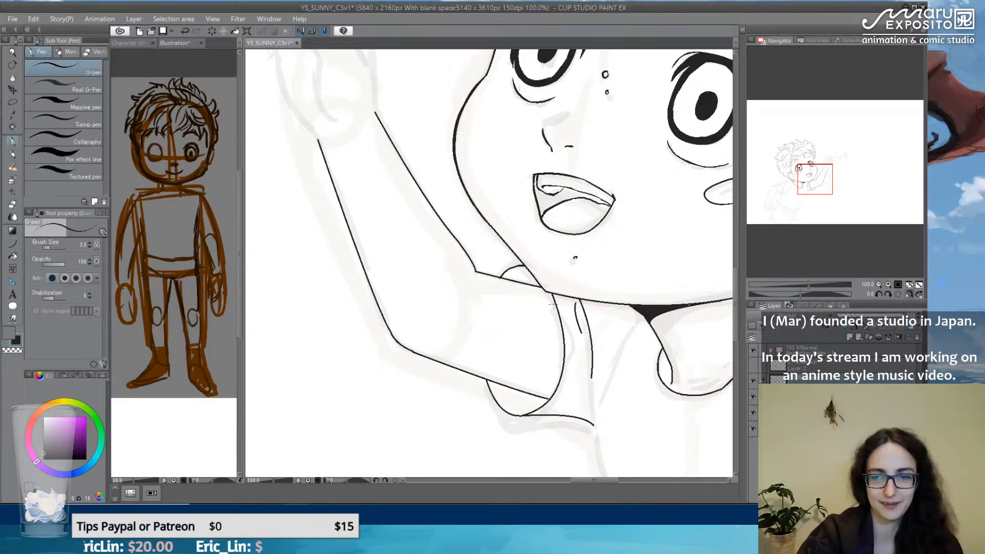
key(ctrl+z)
drag(577, 300, 590, 352)
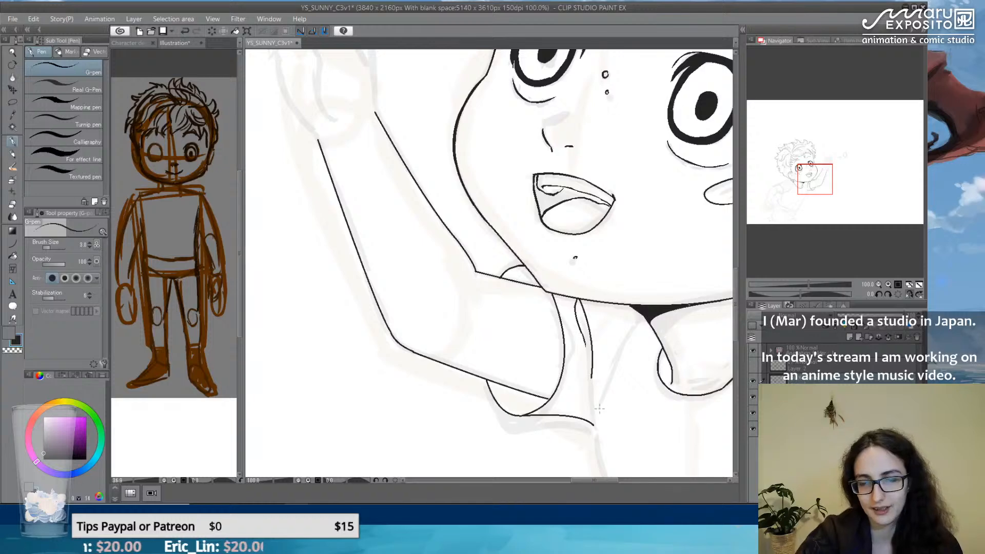
drag(596, 426, 636, 317)
key(ctrl+z)
drag(593, 425, 628, 338)
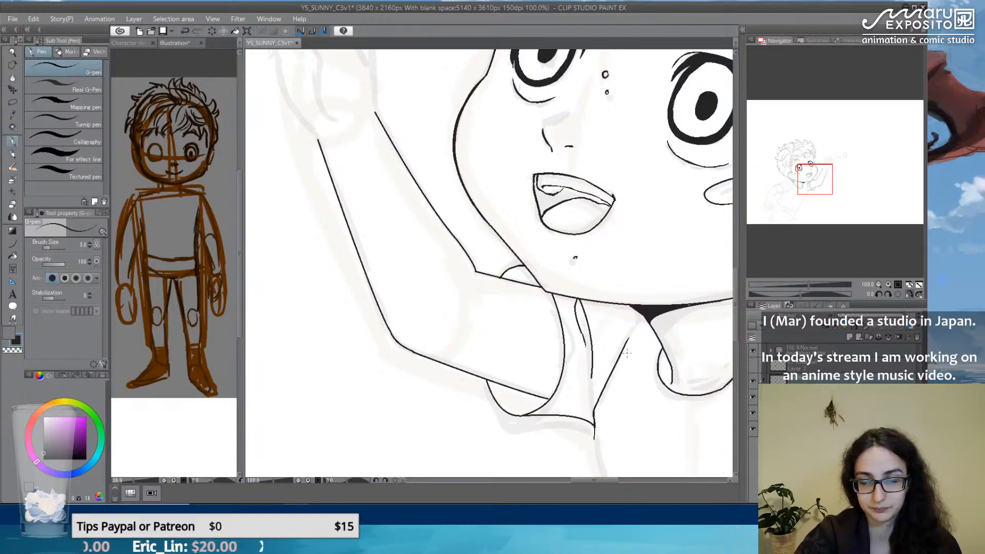
Ink the front side of the shirt from the armpit down and along its bottom hem with curves.
mouse_move(626, 429)
mouse_down()
mouse_move(581, 247)
mouse_move(610, 326)
mouse_up()
click(14, 243)
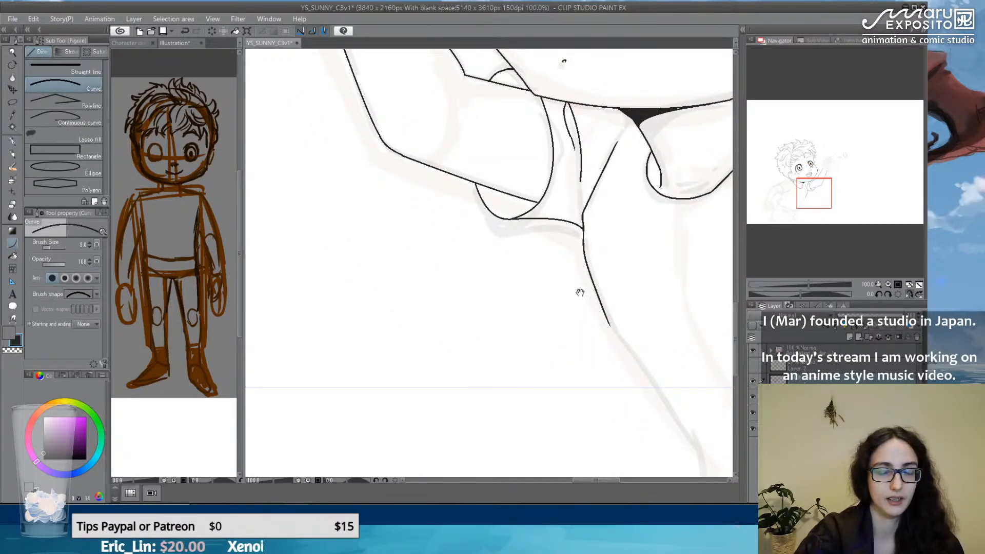
drag(572, 286, 433, 220)
mouse_move(460, 253)
mouse_down()
mouse_move(546, 375)
mouse_move(469, 272)
mouse_move(490, 322)
mouse_move(605, 326)
mouse_move(598, 329)
mouse_move(470, 357)
mouse_move(577, 293)
mouse_move(624, 212)
mouse_up()
click(506, 329)
click(563, 339)
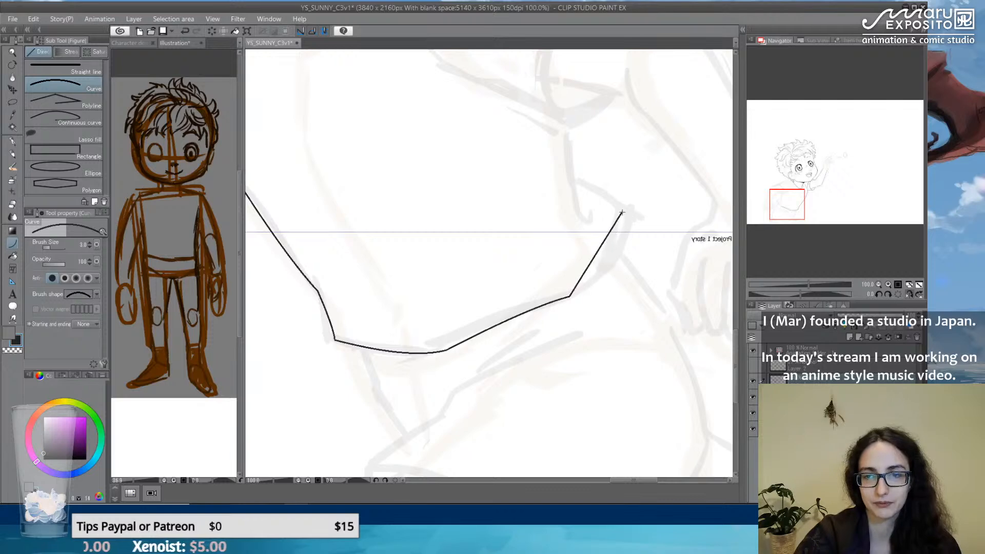
Round off the back corner of the shirt with a curve and ink the short edge above it.
click(640, 277)
mouse_move(622, 213)
mouse_down()
mouse_move(575, 186)
mouse_move(604, 242)
mouse_move(605, 275)
mouse_move(630, 290)
mouse_up()
click(602, 193)
key(ctrl+z)
click(601, 276)
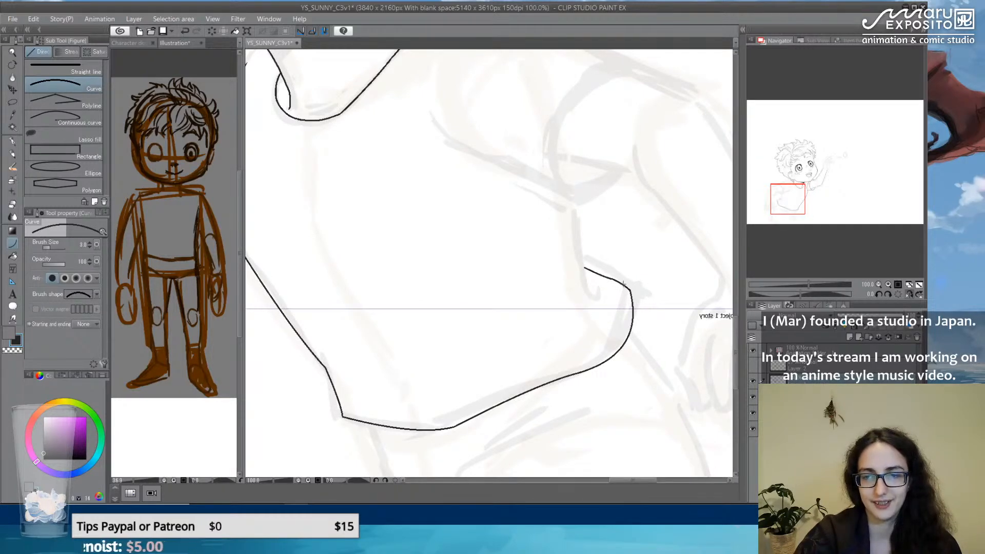
Ink the shirt's side edge from under the lowered sleeve down to the short edge at the hem corner with a pen stroke.
drag(574, 207, 598, 302)
click(587, 289)
click(589, 298)
click(13, 141)
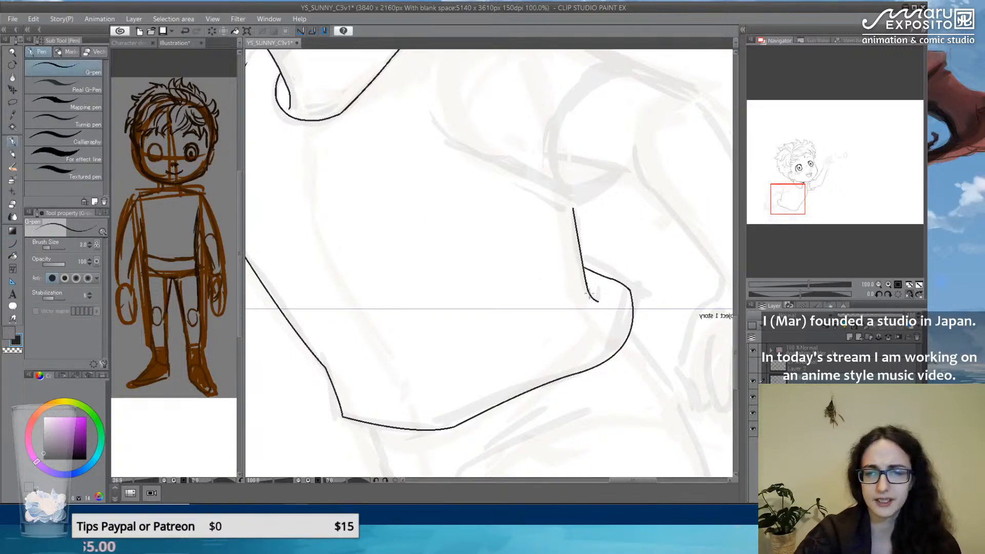
key(ctrl+z)
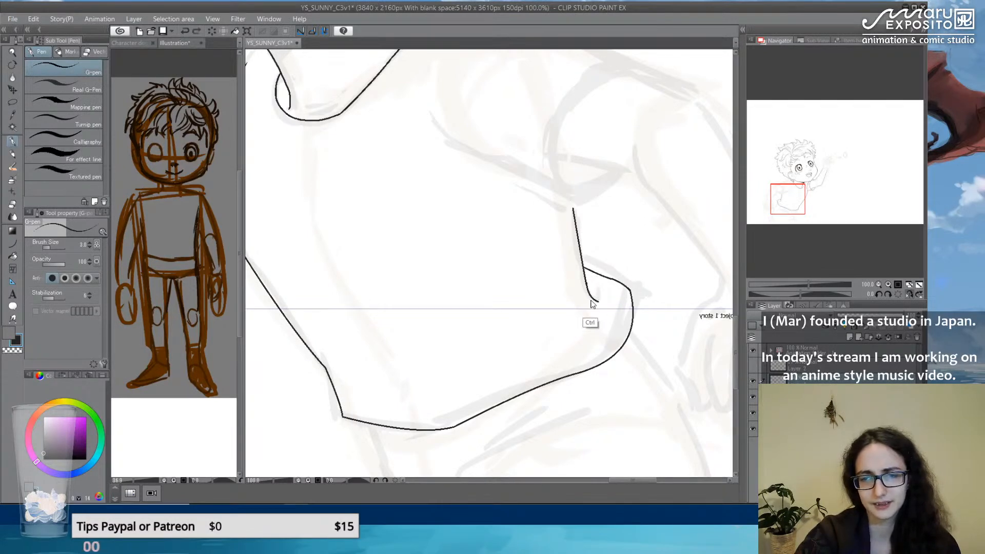
mouse_move(608, 277)
mouse_down()
mouse_move(693, 278)
mouse_move(613, 254)
mouse_up()
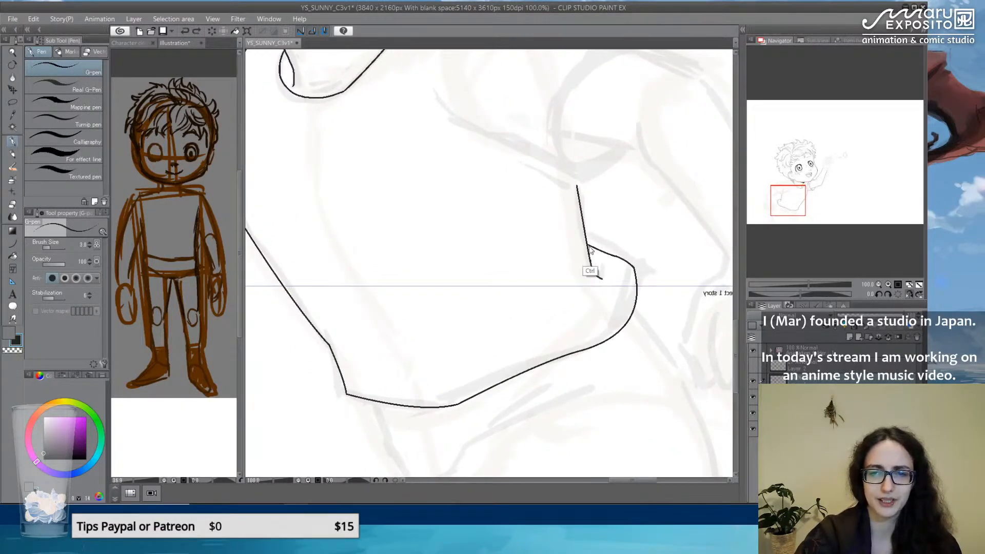
key(ctrl+z)
drag(575, 186, 586, 263)
key(ctrl+z)
drag(579, 185, 588, 258)
Ink the top of the lowered arm's shoulder from the base of the neck outward with a curve.
drag(560, 194, 627, 306)
mouse_move(538, 376)
mouse_down()
mouse_move(409, 414)
mouse_move(385, 465)
mouse_up()
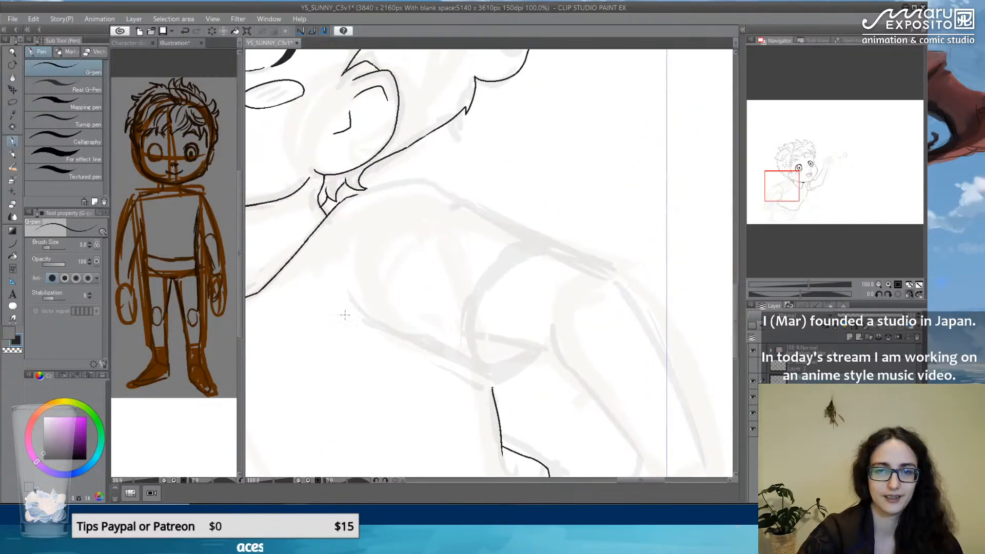
click(12, 243)
drag(358, 195, 422, 181)
click(390, 181)
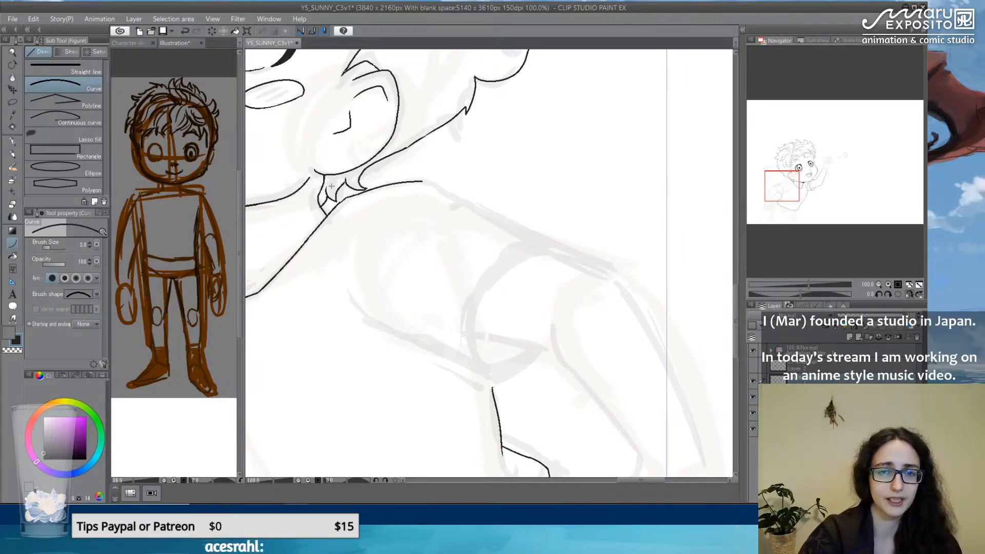
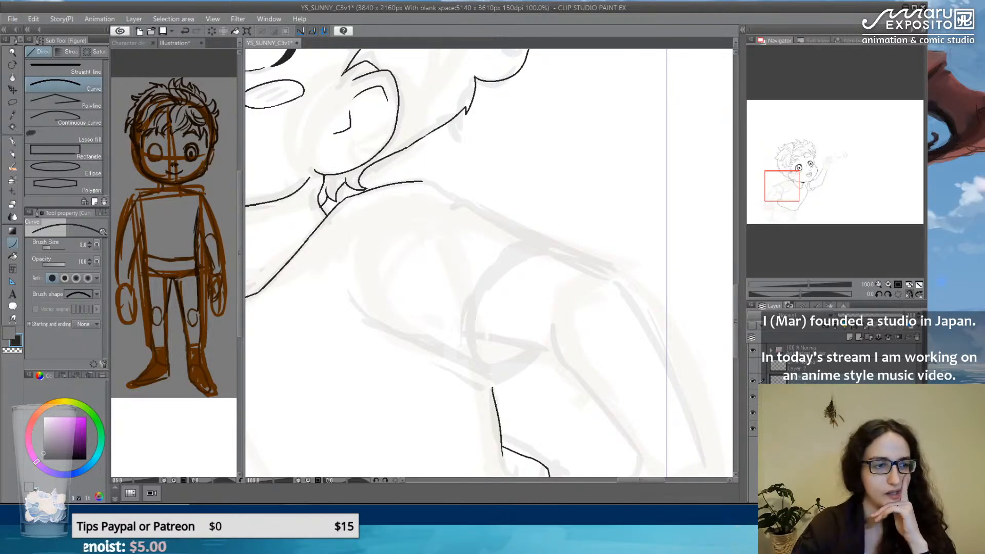
Extend the shoulder line down to the sleeve's end and ink the curved sleeve opening around the lowered arm.
scroll(533, 184, up, 1)
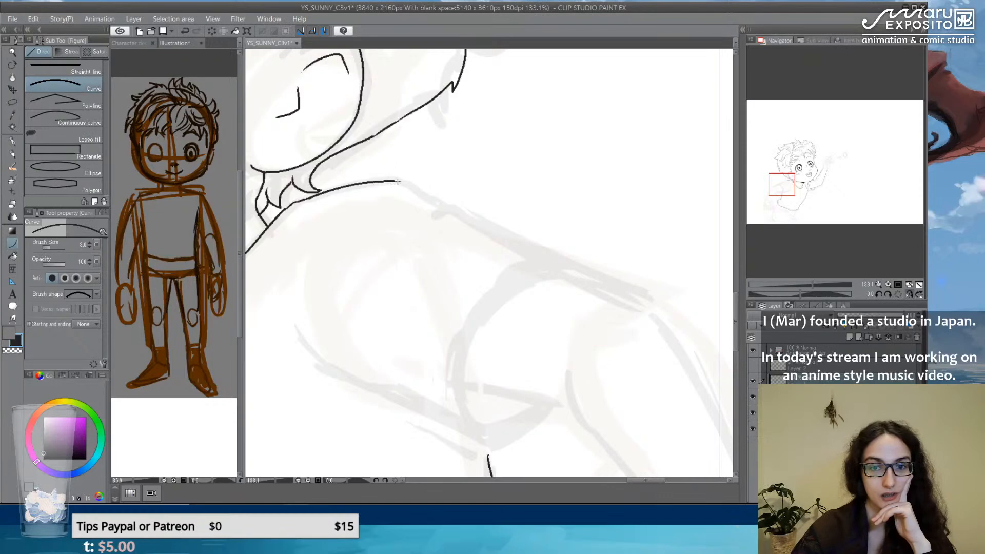
drag(395, 181, 583, 273)
key(ctrl+z)
drag(482, 229, 572, 270)
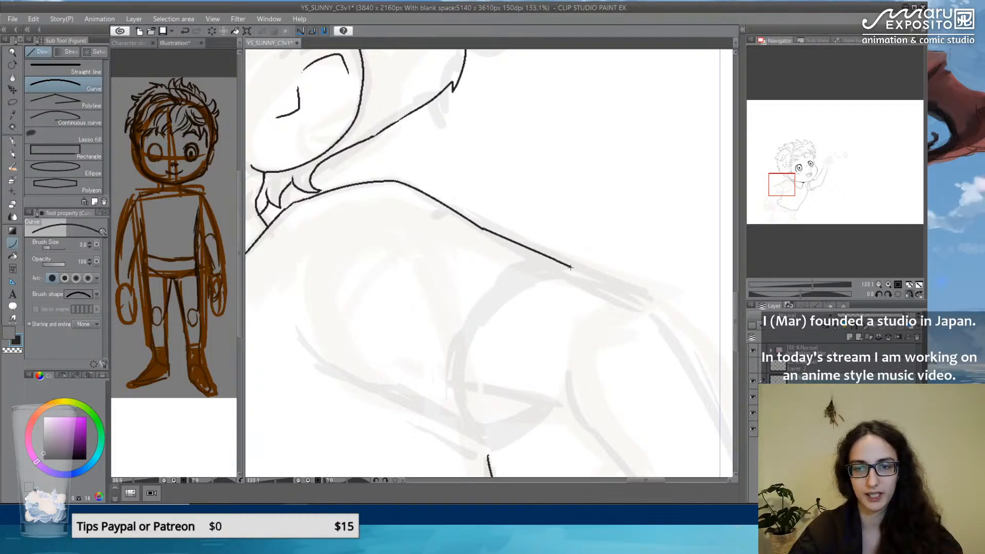
click(575, 274)
mouse_move(571, 270)
mouse_down()
mouse_move(466, 348)
mouse_move(487, 444)
mouse_move(548, 404)
mouse_up()
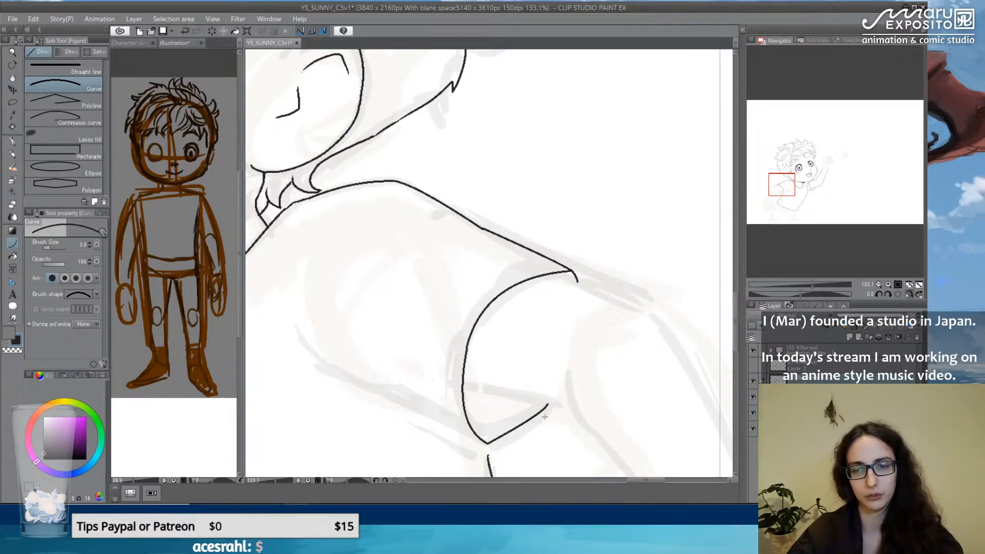
Ink the shirt crease and sleeve underside to the armpit with curves, thinning the crease's upper tip with the eraser.
drag(468, 370, 626, 345)
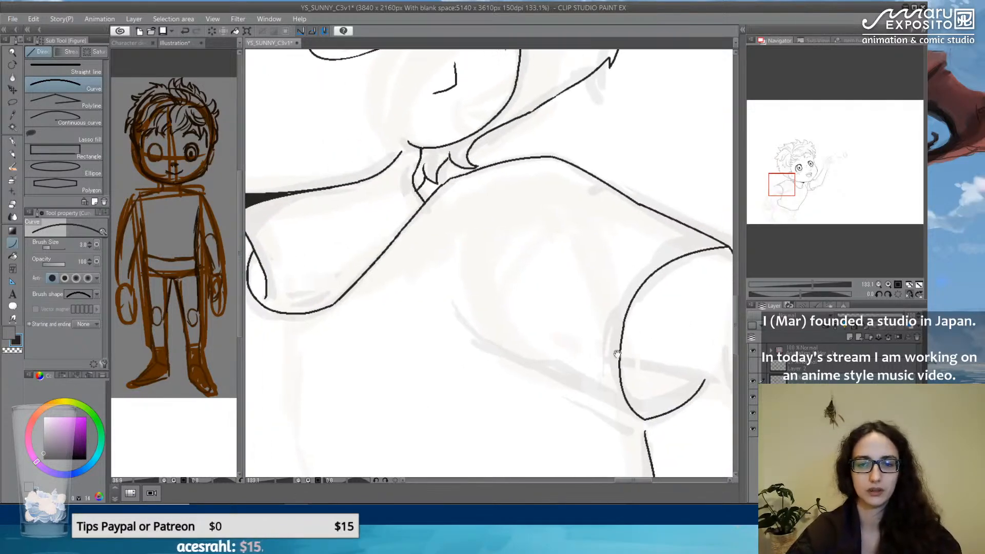
drag(451, 303, 503, 355)
click(484, 349)
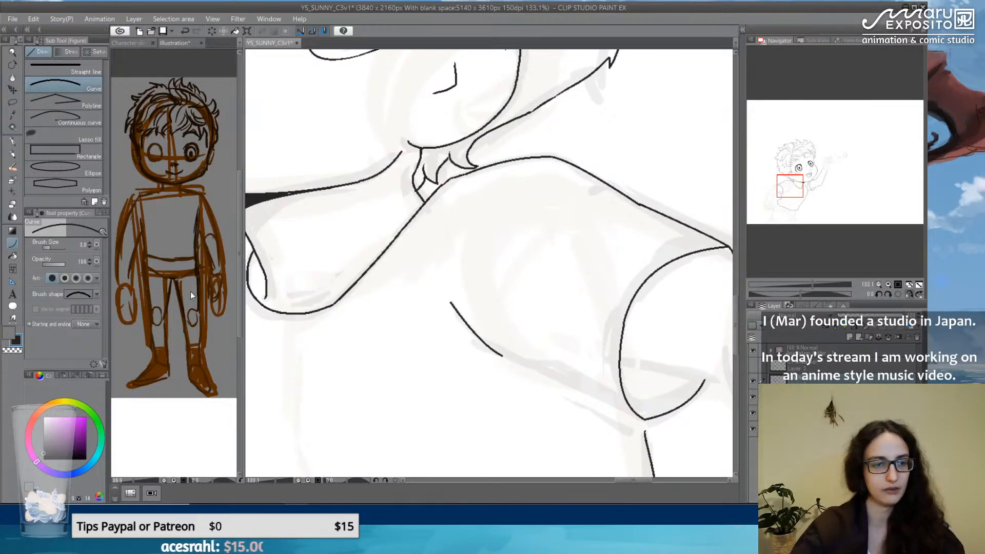
click(13, 204)
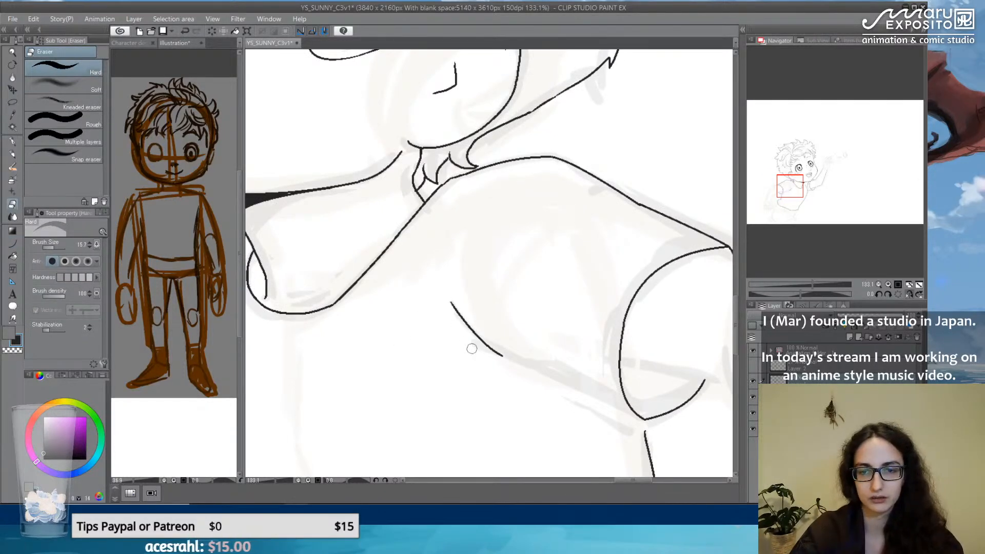
key(u)
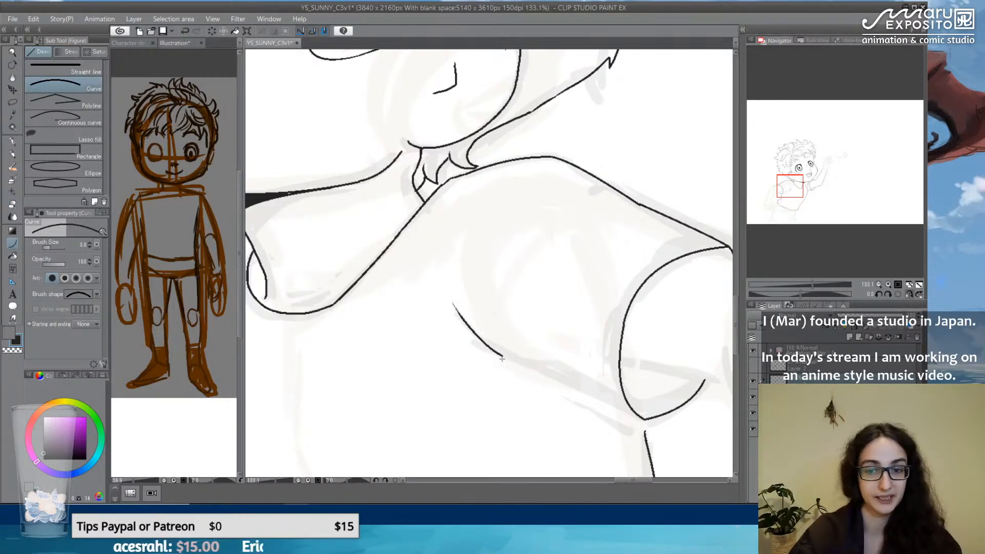
mouse_move(503, 355)
mouse_down()
mouse_move(542, 360)
mouse_move(644, 419)
mouse_move(510, 286)
mouse_up()
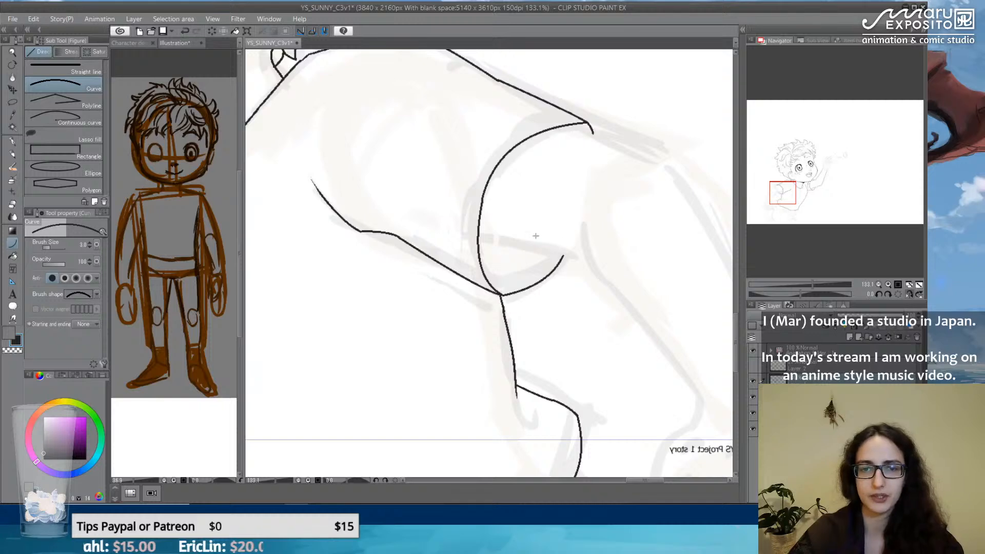
Ink the underside of the lowered upper arm inside the sleeve and the short crease at the inner elbow.
click(12, 141)
mouse_move(487, 275)
mouse_down()
mouse_move(397, 261)
mouse_move(493, 282)
mouse_up()
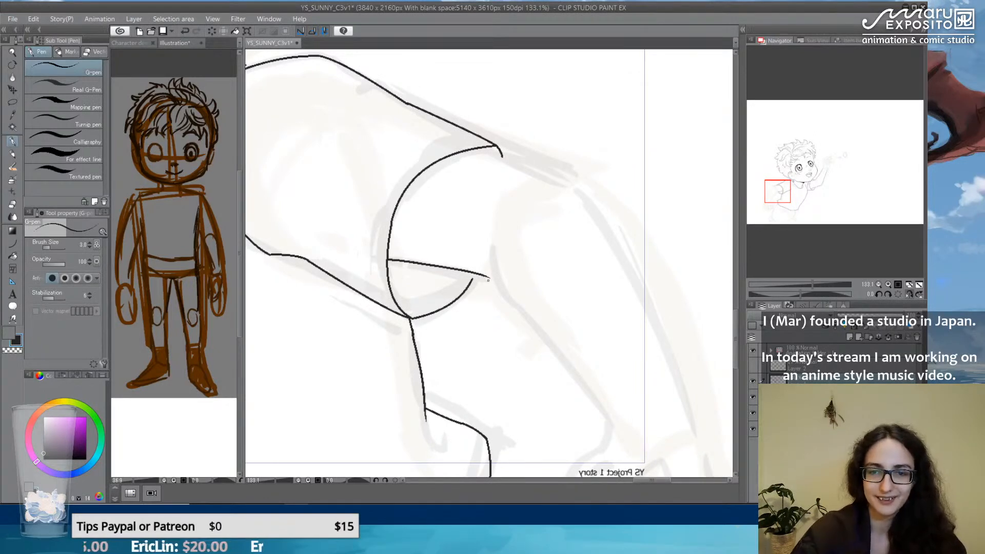
key(ctrl+z)
mouse_move(502, 270)
mouse_down()
mouse_move(537, 202)
mouse_move(483, 172)
mouse_move(585, 291)
mouse_up()
key(ctrl+z)
drag(506, 207, 586, 293)
key(ctrl+z)
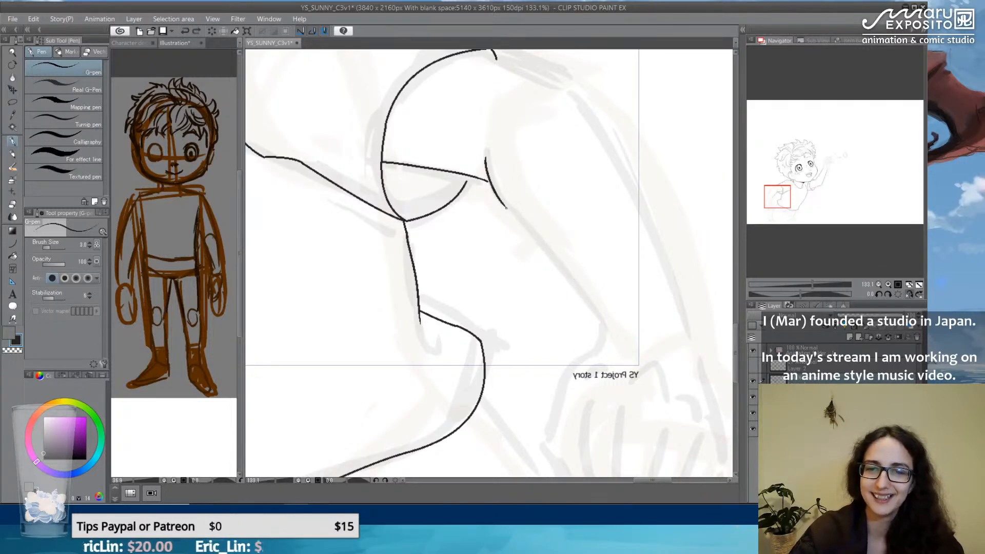
Ink the inner edge of the forearm from the elbow crease down to the wrist with a curve.
click(12, 244)
drag(506, 207, 589, 299)
key(ctrl+z)
drag(505, 207, 607, 337)
click(534, 239)
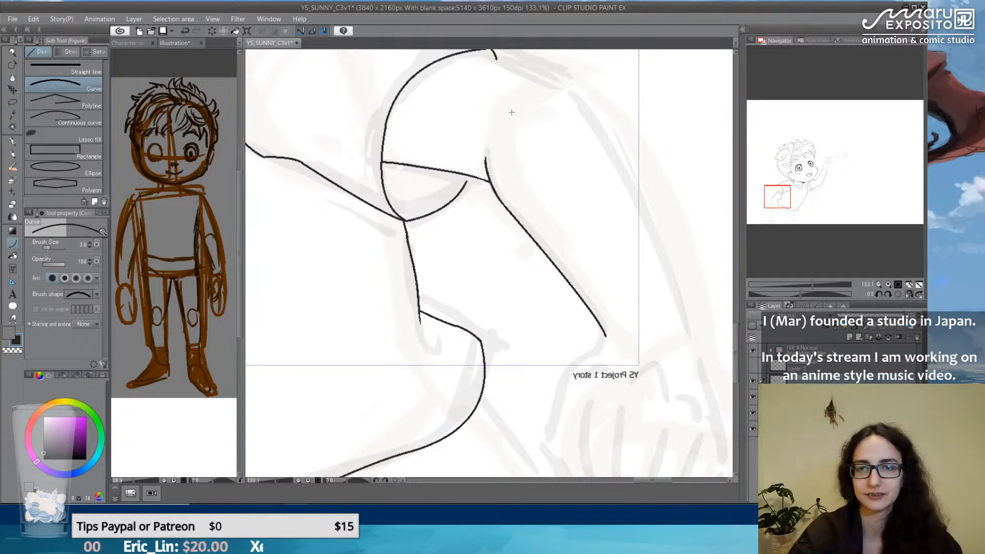
drag(512, 113, 523, 209)
drag(505, 140, 479, 274)
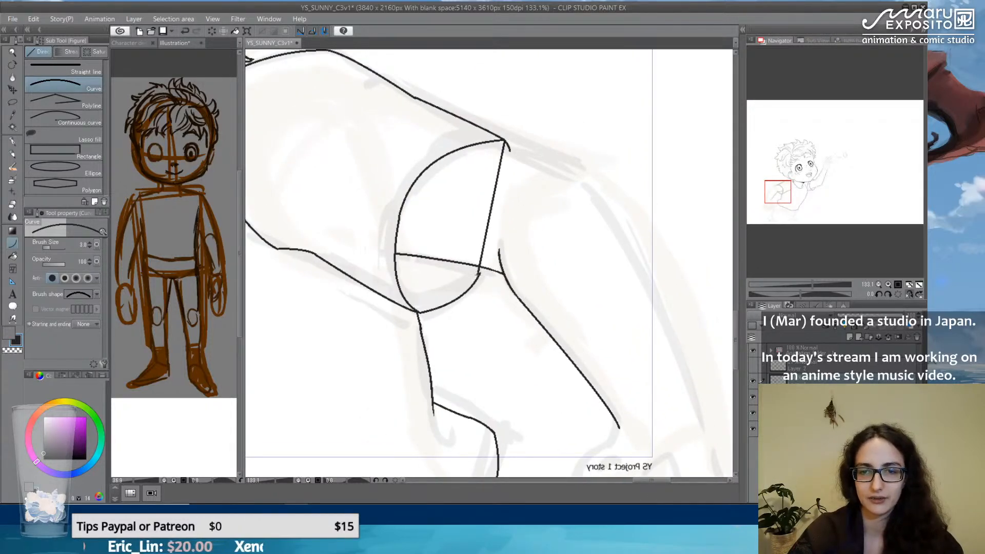
click(511, 194)
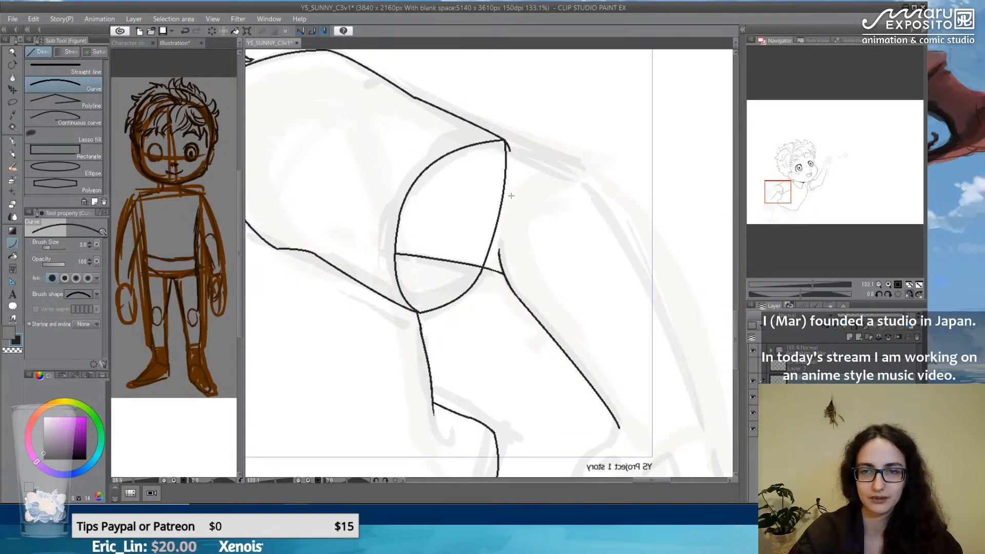
key(ctrl+z)
Erase the sleeve's outer corner, the upper part of its opening and the shoulder line above it.
key(e)
drag(512, 136, 495, 147)
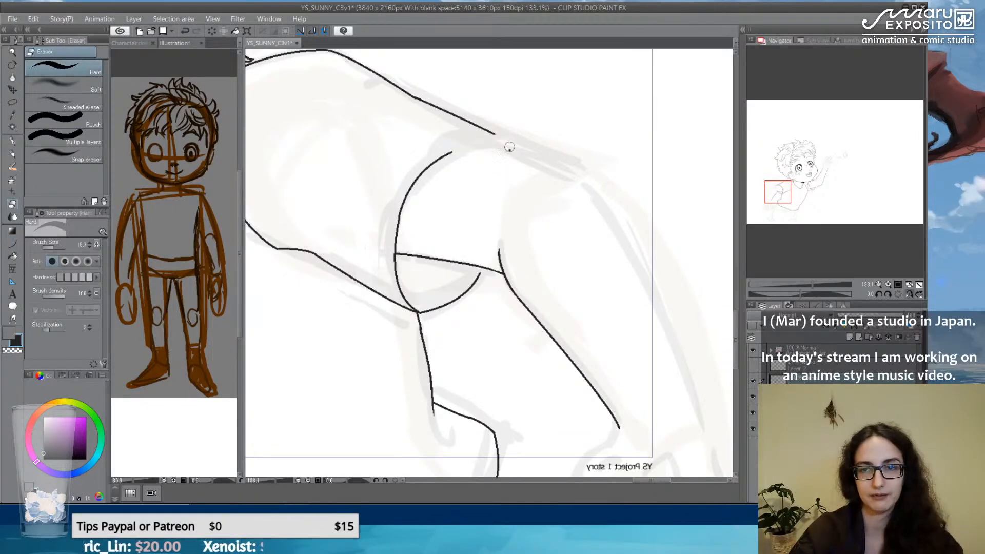
key(p)
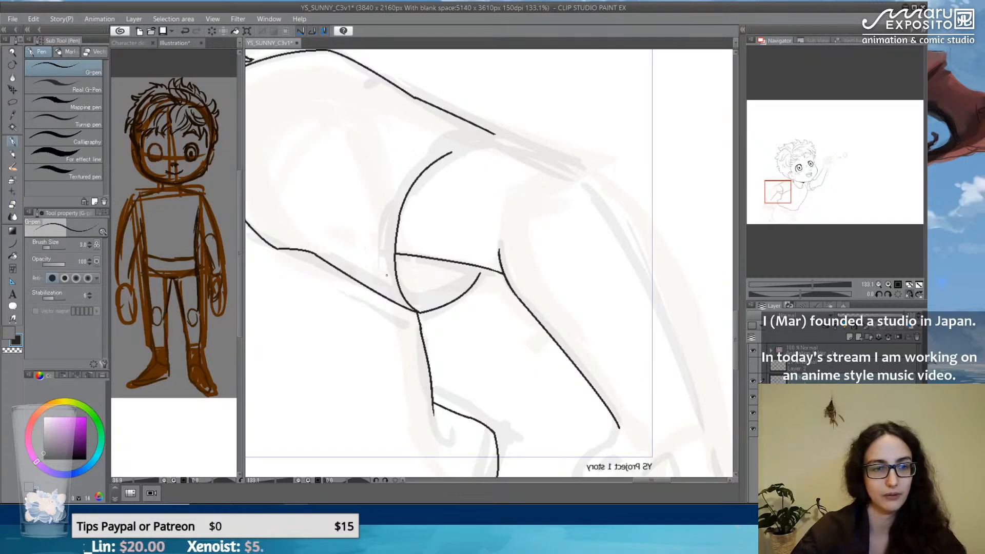
click(13, 245)
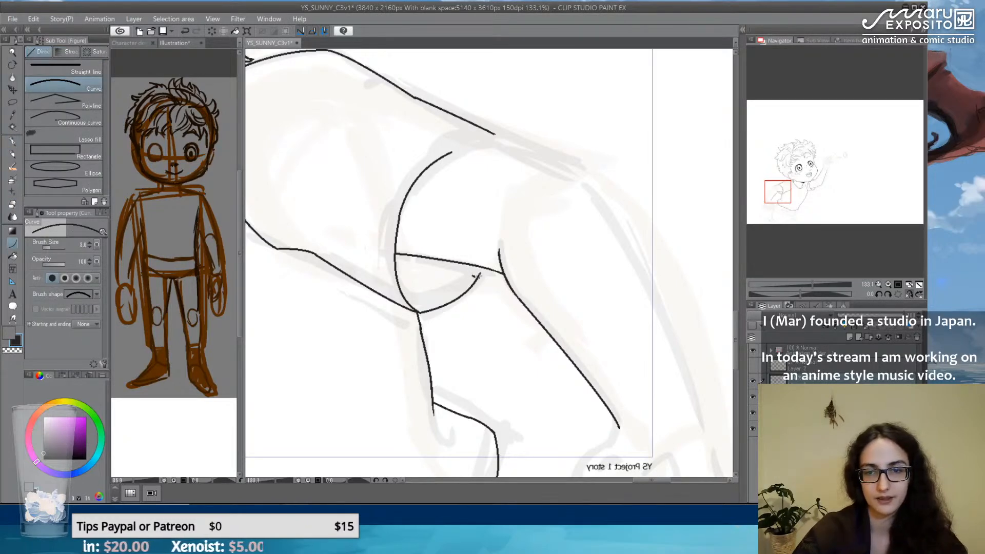
drag(480, 274, 489, 136)
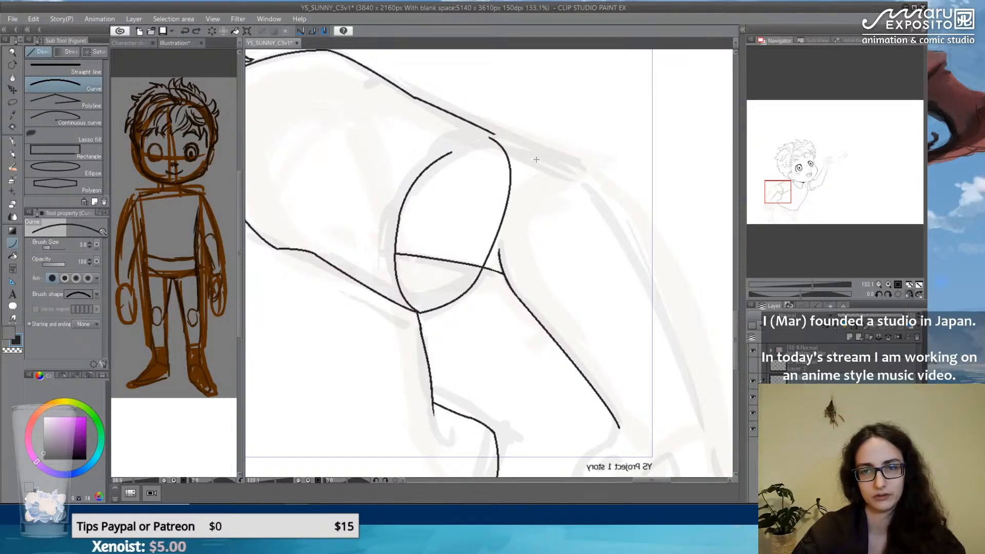
key(Escape)
drag(530, 135, 579, 216)
key(e)
mouse_move(410, 148)
mouse_down()
mouse_move(554, 219)
mouse_move(502, 229)
mouse_up()
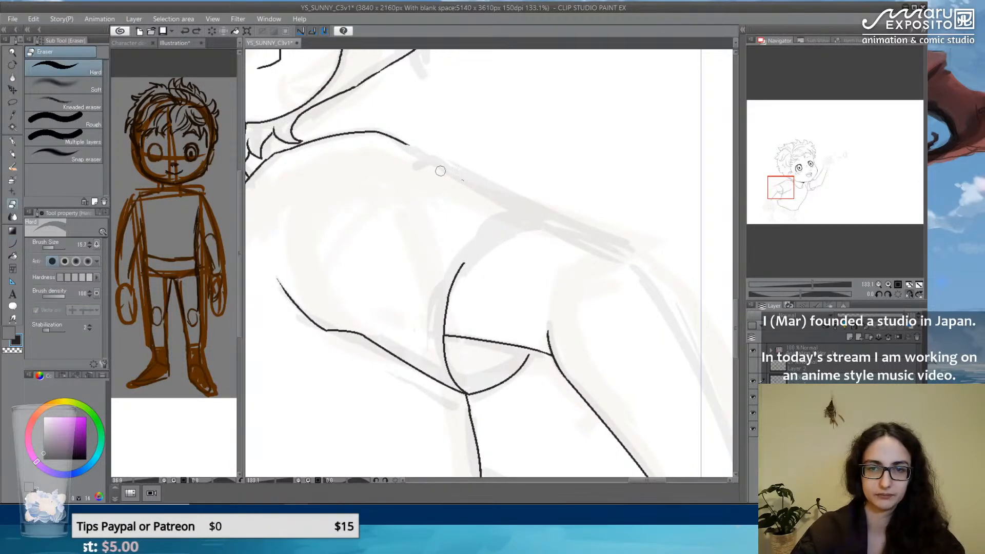
Redraw the upper part of the sleeve opening and ink the top of the upper arm down to the elbow.
key(p)
mouse_move(463, 265)
mouse_down()
mouse_move(531, 218)
mouse_move(549, 223)
mouse_up()
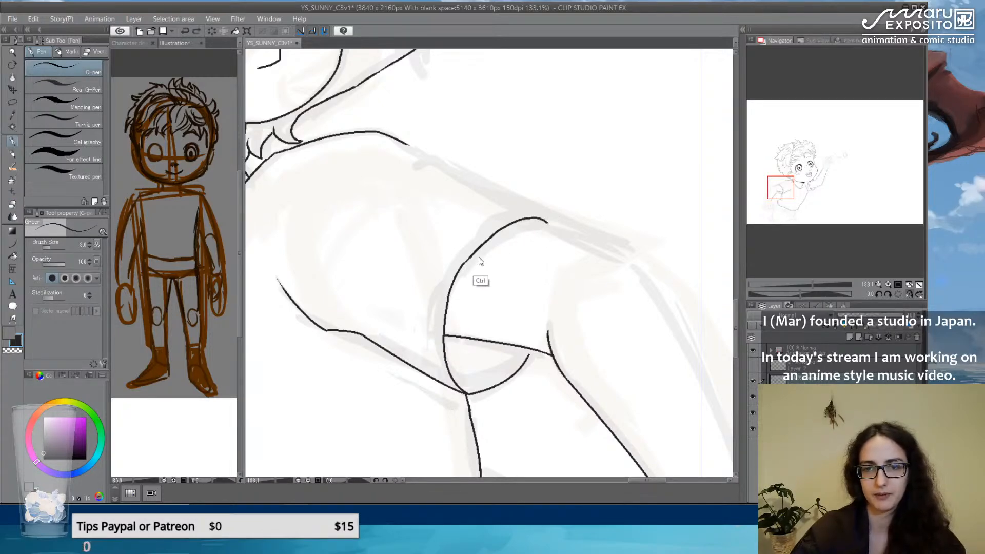
key(ctrl+z)
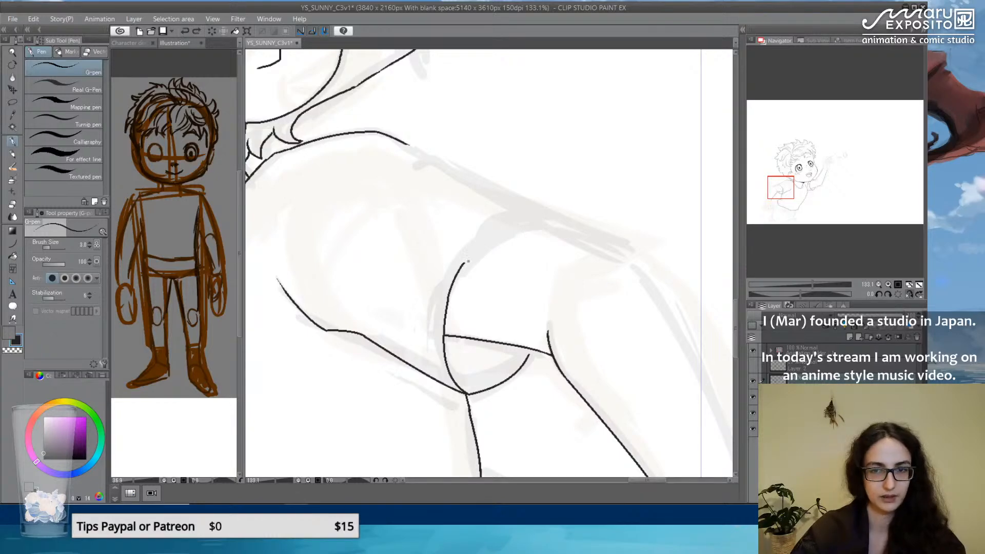
key(ctrl+z)
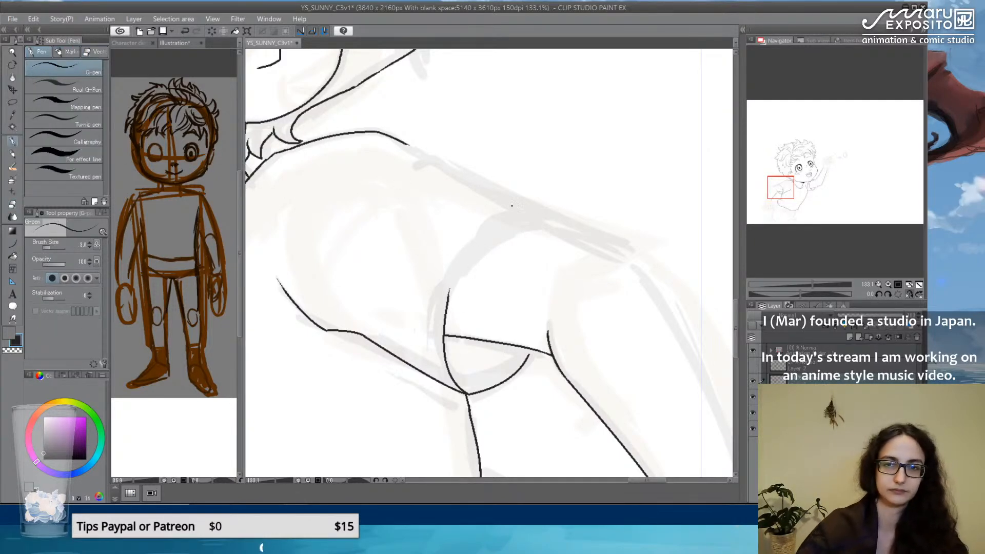
drag(526, 212, 645, 268)
mouse_move(450, 290)
mouse_down()
mouse_move(482, 229)
mouse_move(512, 212)
mouse_up()
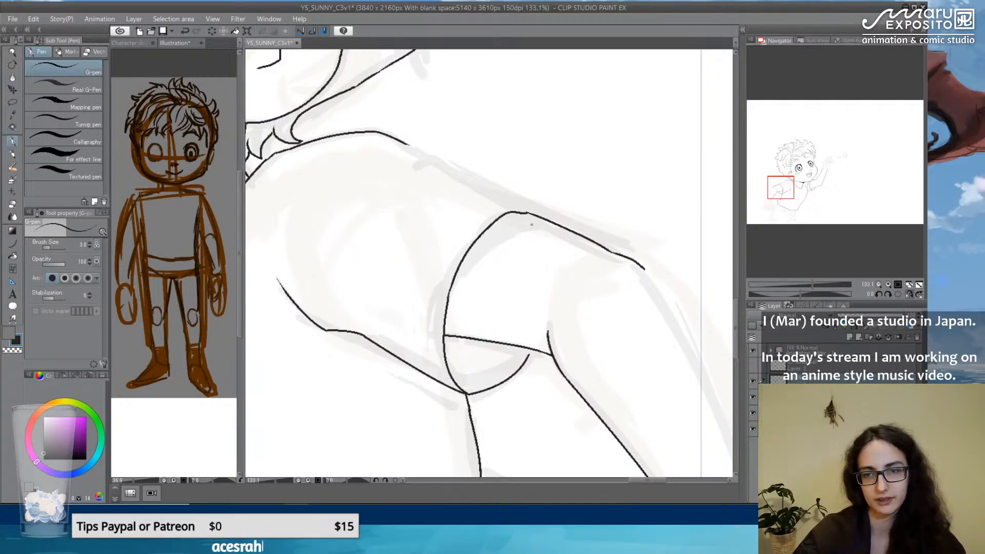
Extend the sleeve's lower rim up to the arm's underside and redraw the shoulder line down to the sleeve's end.
key(ctrl+z)
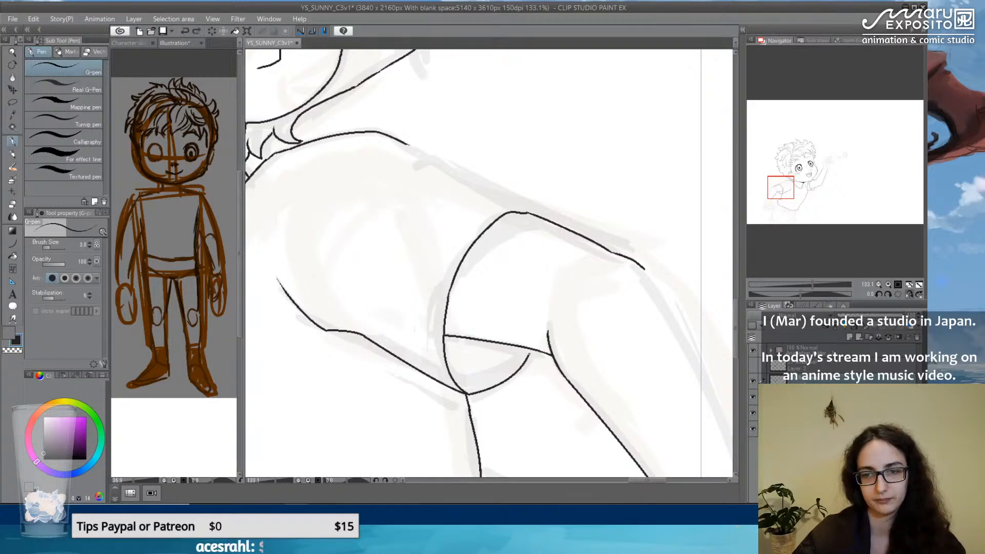
mouse_move(534, 342)
mouse_down()
mouse_move(537, 251)
mouse_move(518, 211)
mouse_up()
key(ctrl+z)
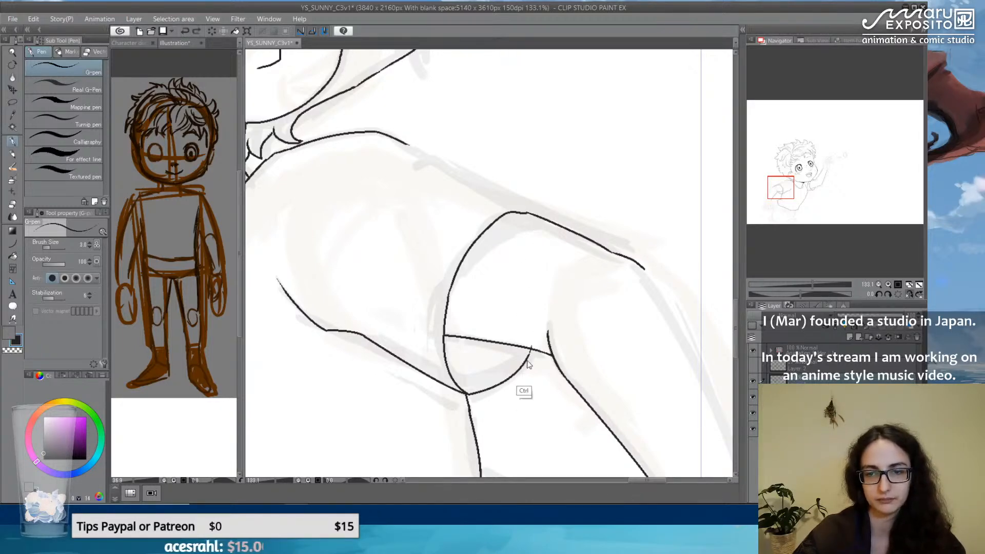
drag(532, 348, 515, 367)
drag(404, 139, 532, 212)
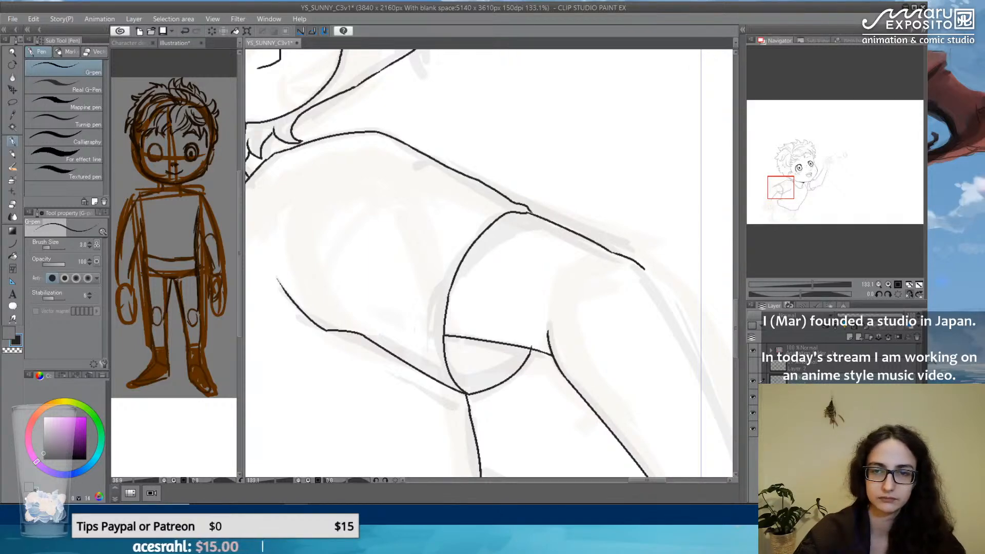
Ink the forearm's outer edge from the elbow to the wrist and the short turn at the inner wrist with curves.
mouse_move(610, 276)
mouse_down()
mouse_move(552, 240)
mouse_move(521, 150)
mouse_move(530, 156)
mouse_up()
key(ctrl+z)
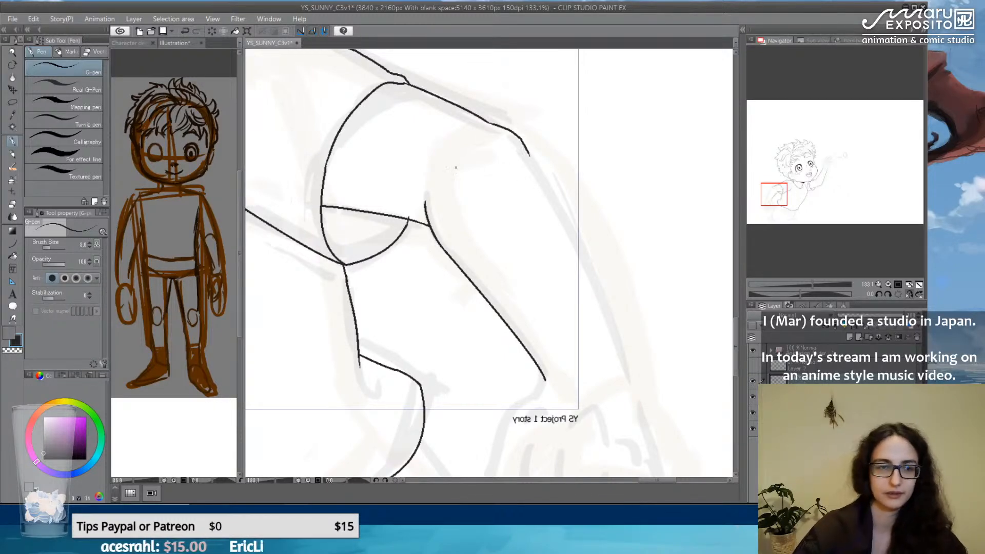
click(13, 243)
drag(484, 263, 444, 209)
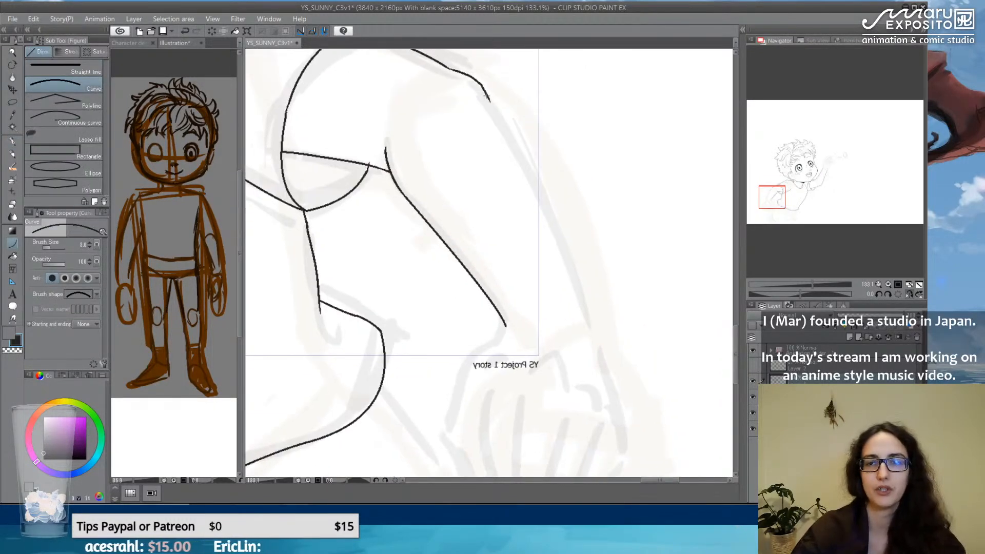
drag(487, 97, 595, 344)
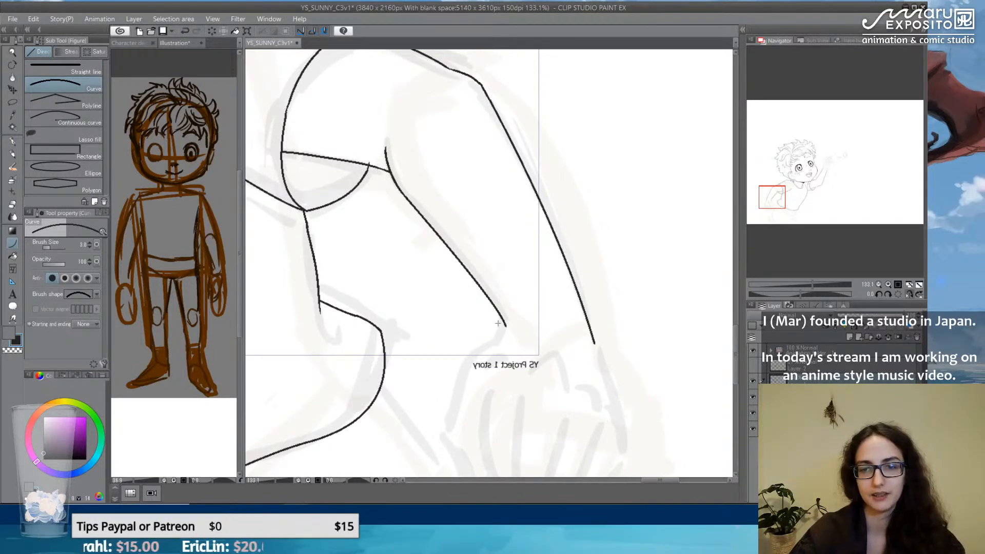
drag(506, 328, 500, 342)
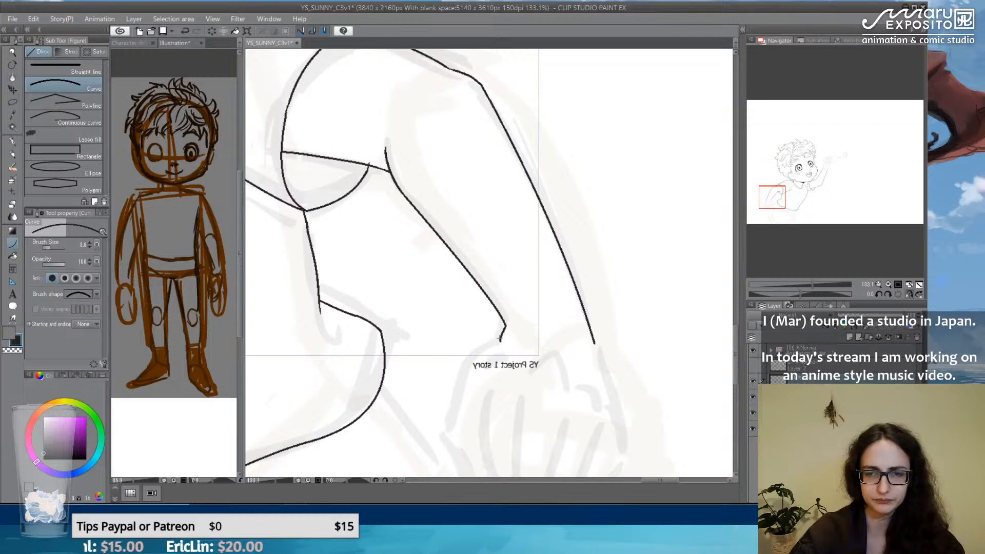
Ink the lowered fist's thumb side from the inner wrist, with the first finger's dividing line and tip, using the G-pen.
click(15, 144)
mouse_move(519, 332)
mouse_down()
mouse_move(569, 215)
mouse_move(519, 249)
mouse_move(513, 277)
mouse_up()
key(ctrl+z)
mouse_move(549, 226)
mouse_down()
mouse_move(509, 256)
mouse_move(495, 304)
mouse_move(497, 332)
mouse_move(495, 320)
mouse_move(523, 369)
mouse_move(536, 361)
mouse_up()
key(ctrl+z)
key(ctrl+z)
mouse_move(518, 303)
mouse_down()
mouse_move(536, 365)
mouse_move(556, 370)
mouse_up()
key(ctrl+z)
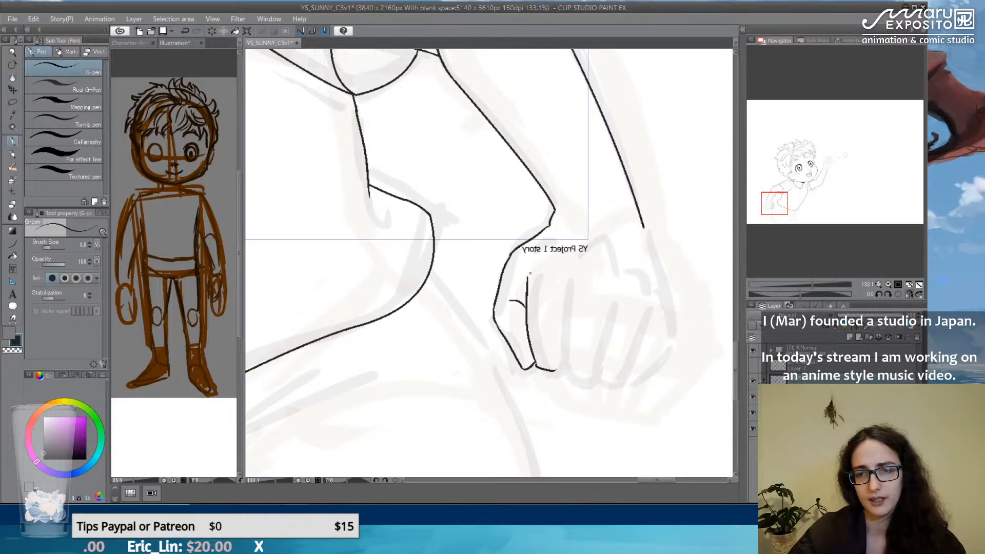
Ink the fist's knuckle marks and its outer edge from the wrist down around the little finger.
drag(574, 248, 637, 277)
drag(644, 228, 663, 298)
key(ctrl+z)
mouse_move(644, 228)
mouse_down()
mouse_move(663, 297)
mouse_move(630, 365)
mouse_up()
key(ctrl+z)
mouse_move(661, 296)
mouse_down()
mouse_move(632, 372)
mouse_move(614, 376)
mouse_up()
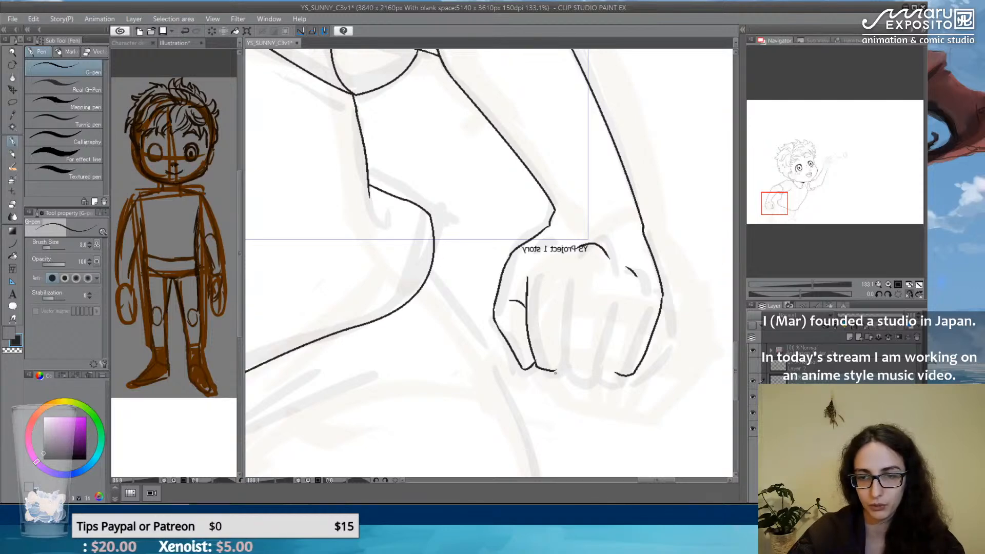
Ink the fist's remaining fingertips and the lines separating the fingers.
mouse_move(561, 369)
mouse_down()
mouse_move(598, 365)
mouse_move(606, 377)
mouse_move(620, 367)
mouse_move(593, 368)
mouse_move(617, 372)
mouse_move(634, 340)
mouse_up()
key(ctrl+z)
key(ctrl+z)
key(ctrl+z)
key(ctrl+z)
drag(556, 274, 559, 367)
key(ctrl+z)
key(ctrl+z)
mouse_move(561, 334)
mouse_down()
mouse_move(559, 370)
mouse_move(601, 337)
mouse_up()
drag(611, 289, 599, 341)
key(ctrl+z)
mouse_move(610, 290)
mouse_down()
mouse_move(603, 330)
mouse_move(644, 303)
mouse_up()
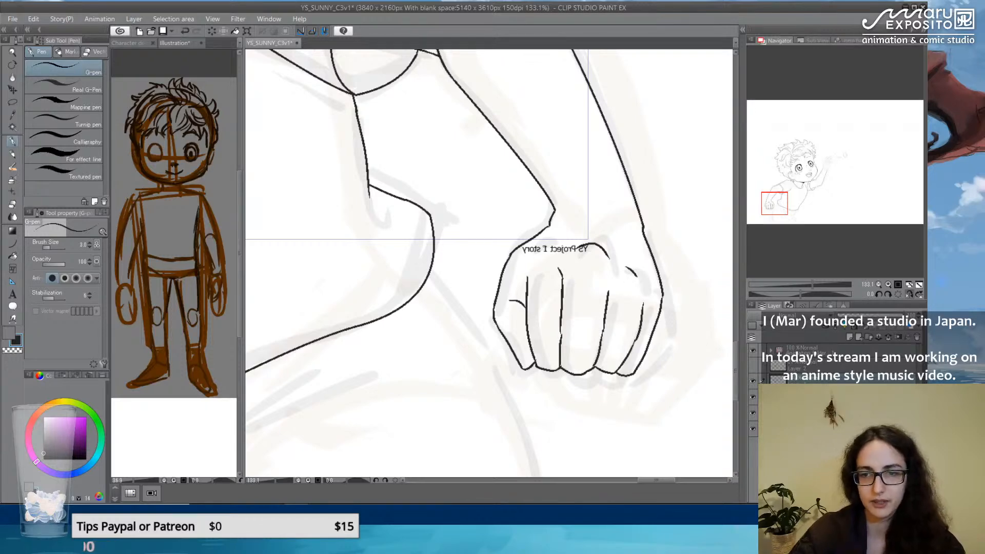
Ink the shorts' front edge below the shirt hem and the diagonal thigh line with its forked fold.
mouse_move(462, 200)
mouse_down()
mouse_move(578, 234)
mouse_move(664, 124)
mouse_move(617, 155)
mouse_move(613, 211)
mouse_move(413, 261)
mouse_move(450, 344)
mouse_up()
mouse_move(411, 397)
mouse_down()
mouse_move(509, 330)
mouse_move(527, 297)
mouse_move(685, 234)
mouse_up()
drag(556, 280, 669, 209)
drag(449, 342, 458, 354)
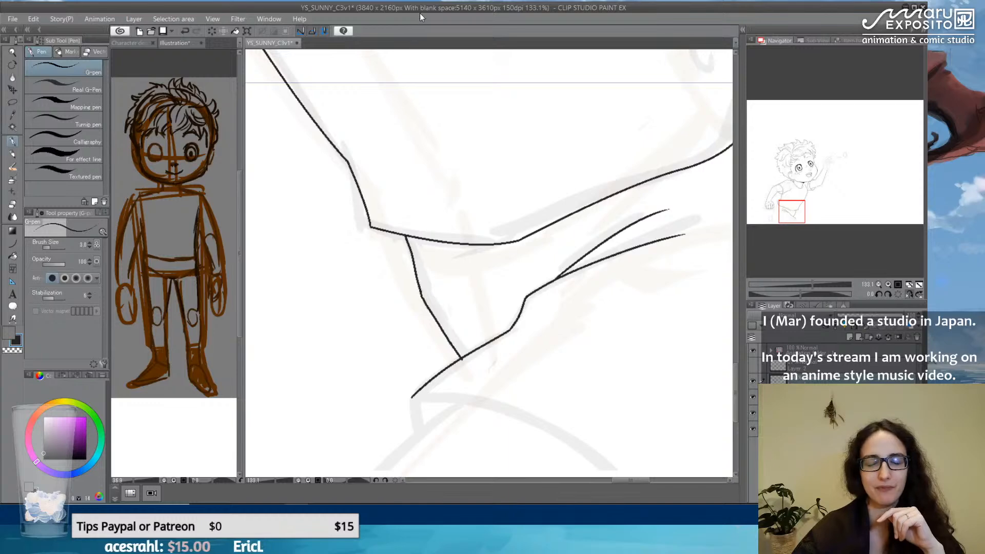
Ink the front shorts leg's hem, its upper thigh contour and the leg line emerging below.
scroll(442, 164, down, 10)
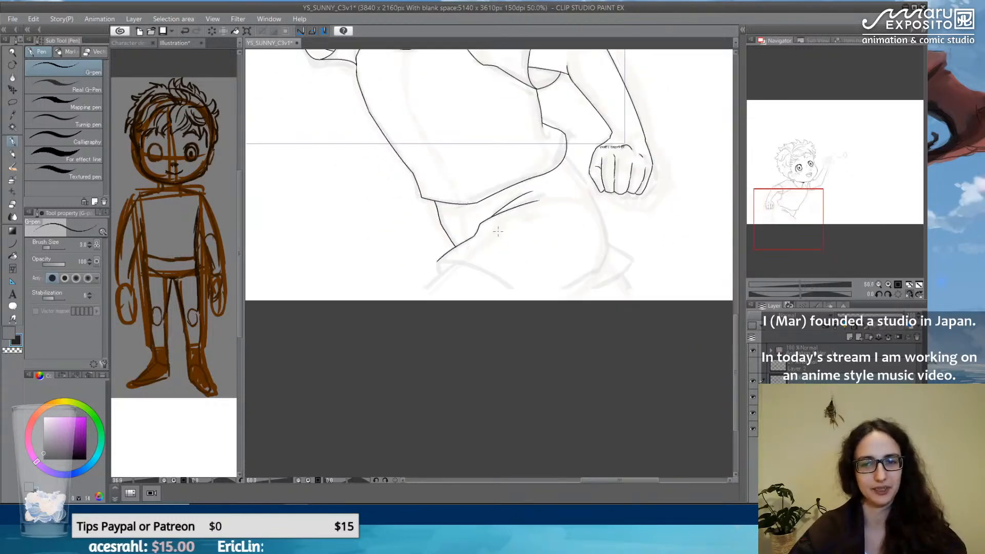
scroll(517, 218, up, 9)
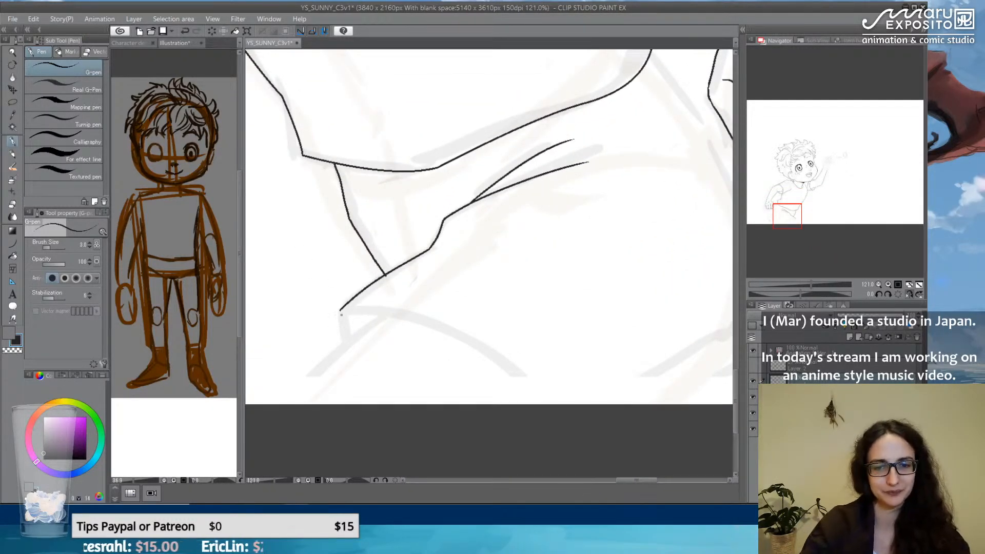
mouse_move(340, 310)
mouse_down()
mouse_move(333, 346)
mouse_move(372, 314)
mouse_move(465, 336)
mouse_move(533, 404)
mouse_up()
scroll(438, 345, left, 3)
drag(457, 312, 368, 389)
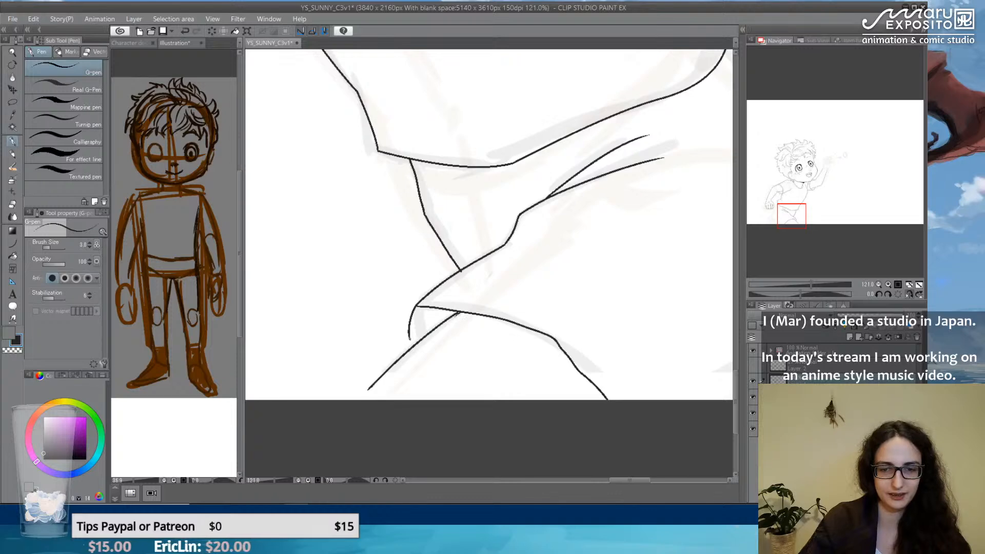
Extend the front hem's short edge to the leg line and redraw the hem's corner.
key(ctrl+z)
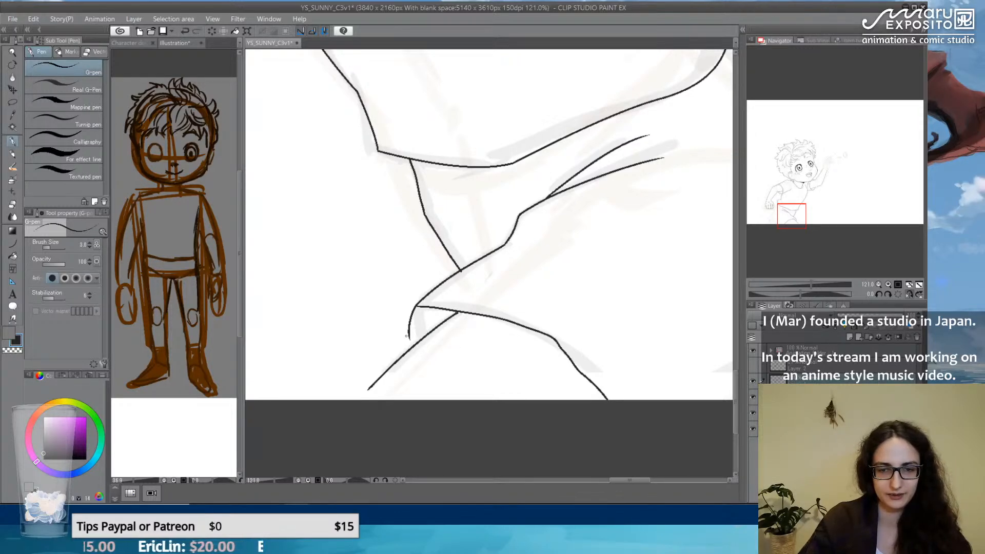
drag(407, 337, 411, 347)
drag(412, 307, 425, 308)
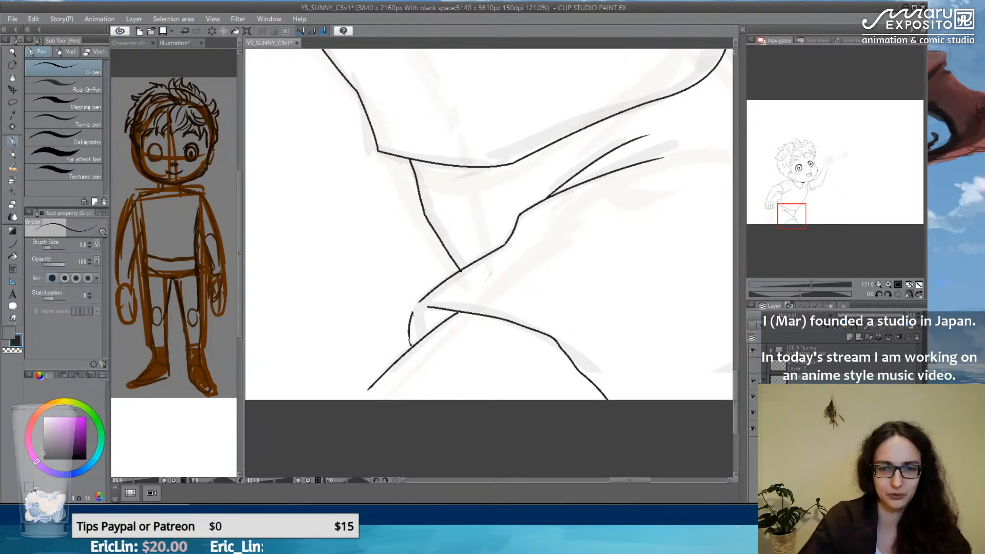
drag(412, 312, 424, 307)
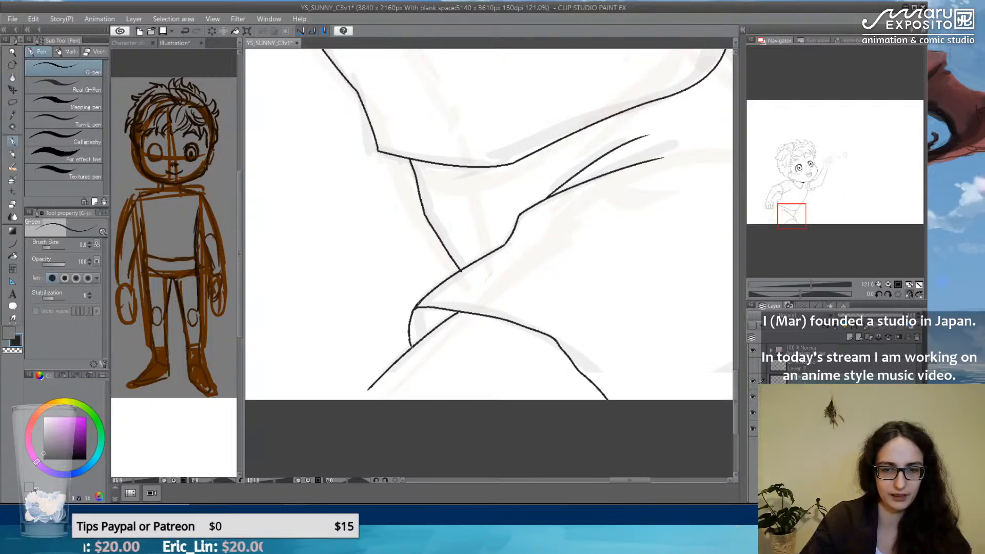
Ink the shorts' rear contour from the shirt hem over the hip and down to the canvas's lower edge.
mouse_move(633, 315)
mouse_down()
mouse_move(523, 362)
mouse_move(425, 419)
mouse_move(547, 413)
mouse_move(469, 317)
mouse_move(540, 337)
mouse_up()
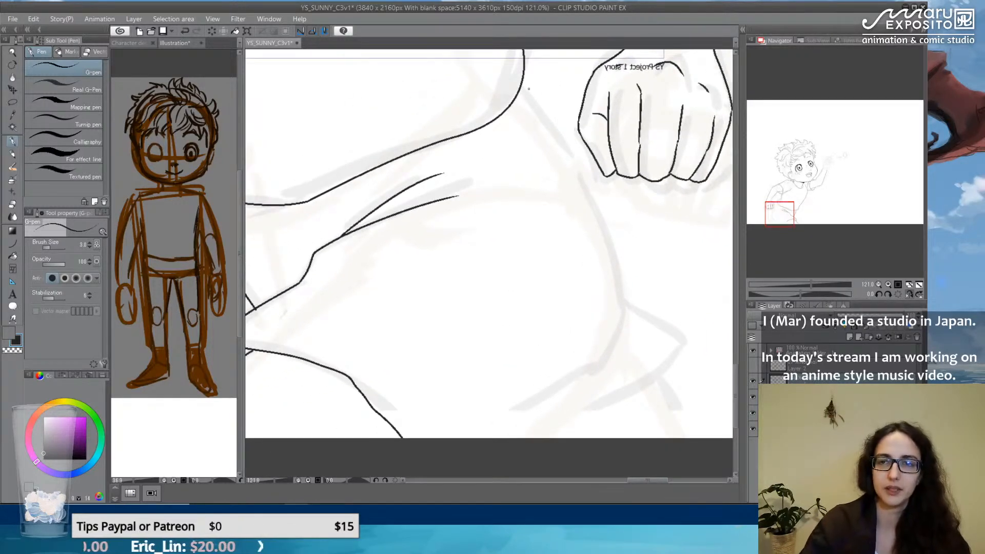
drag(521, 87, 579, 171)
key(ctrl+z)
drag(521, 87, 586, 188)
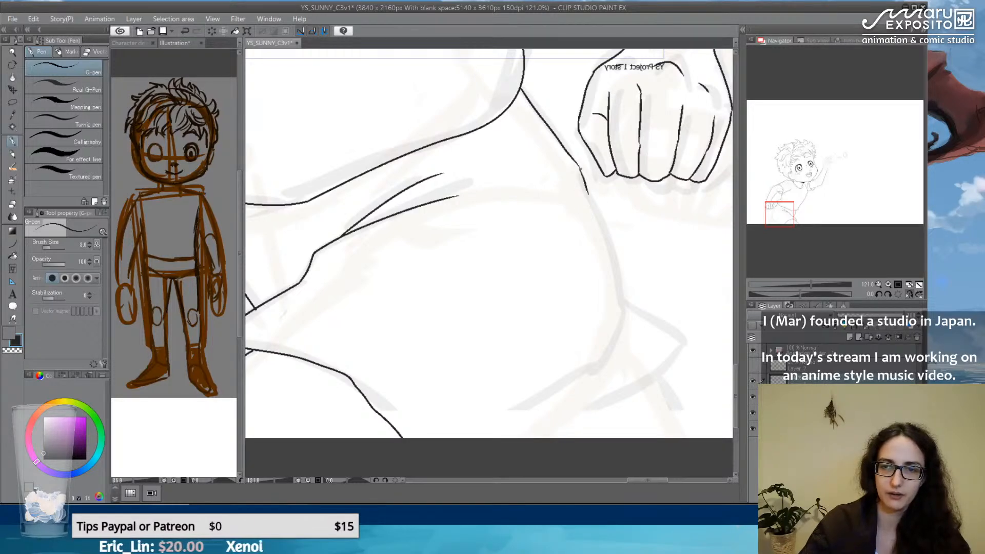
mouse_move(588, 195)
mouse_down()
mouse_move(618, 291)
mouse_move(613, 326)
mouse_move(599, 333)
mouse_move(612, 319)
mouse_move(604, 352)
mouse_move(495, 439)
mouse_up()
Ink the pointed hem of the rear shorts leg and the leg line below it.
drag(619, 301, 674, 369)
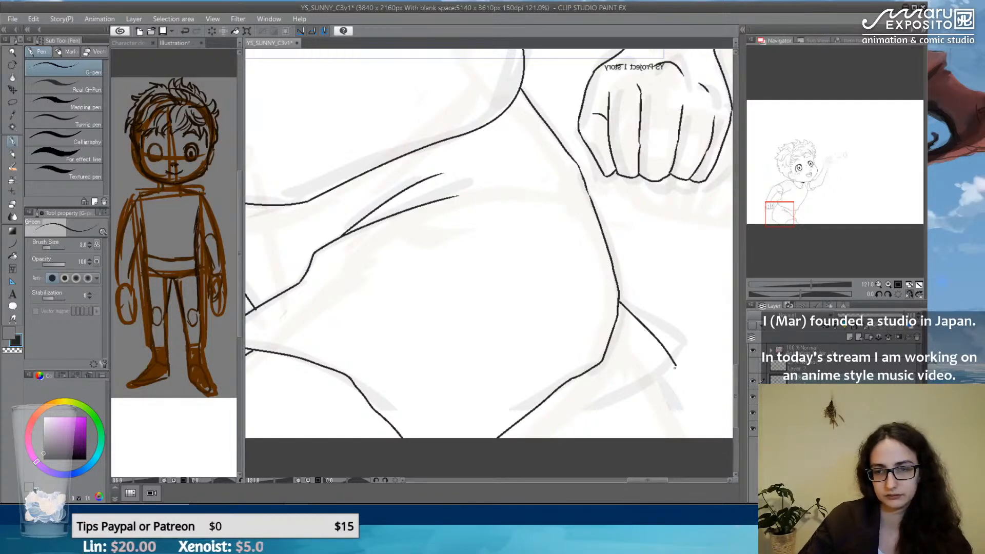
key(ctrl+z)
mouse_move(619, 302)
mouse_down()
mouse_move(669, 349)
mouse_move(660, 366)
mouse_move(552, 434)
mouse_up()
drag(651, 381, 688, 439)
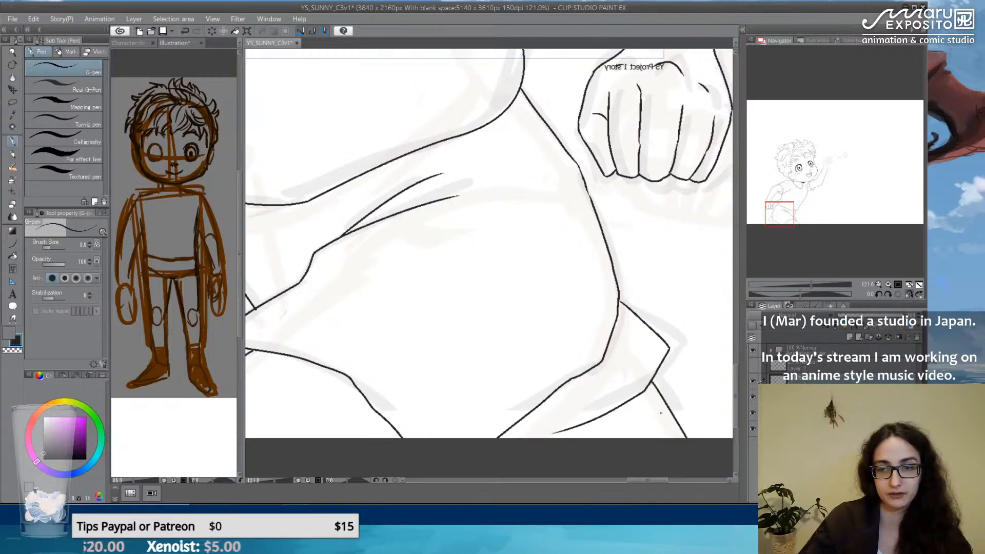
Flip the canvas view back horizontally with the whole character in view and save the file.
drag(447, 352, 573, 389)
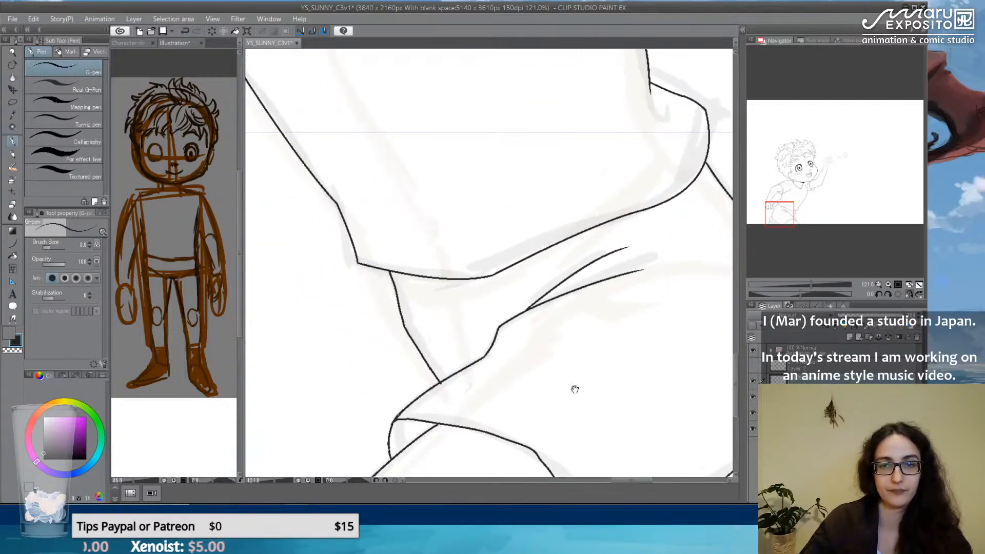
scroll(557, 267, down, 10)
mouse_move(550, 176)
mouse_down()
mouse_move(504, 268)
mouse_move(523, 286)
mouse_up()
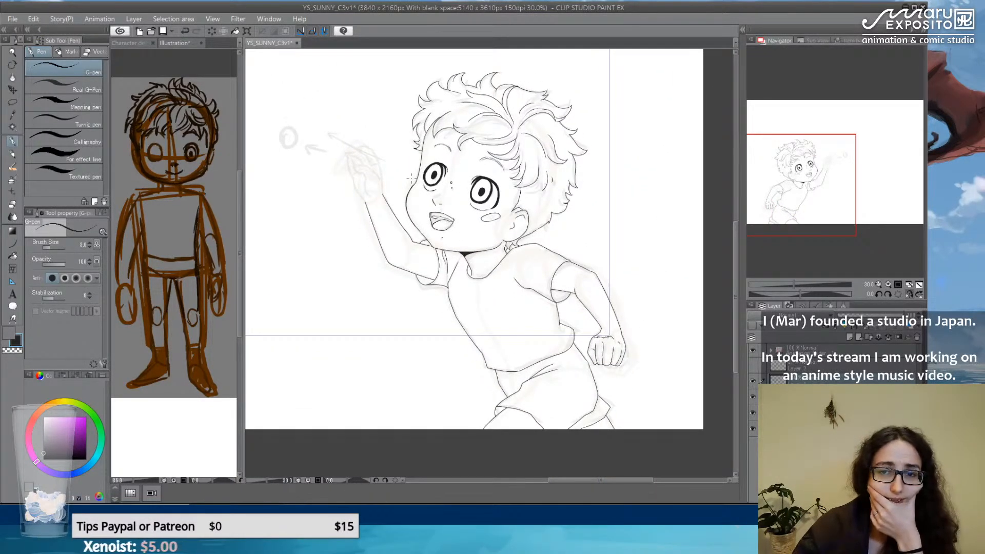
click(909, 294)
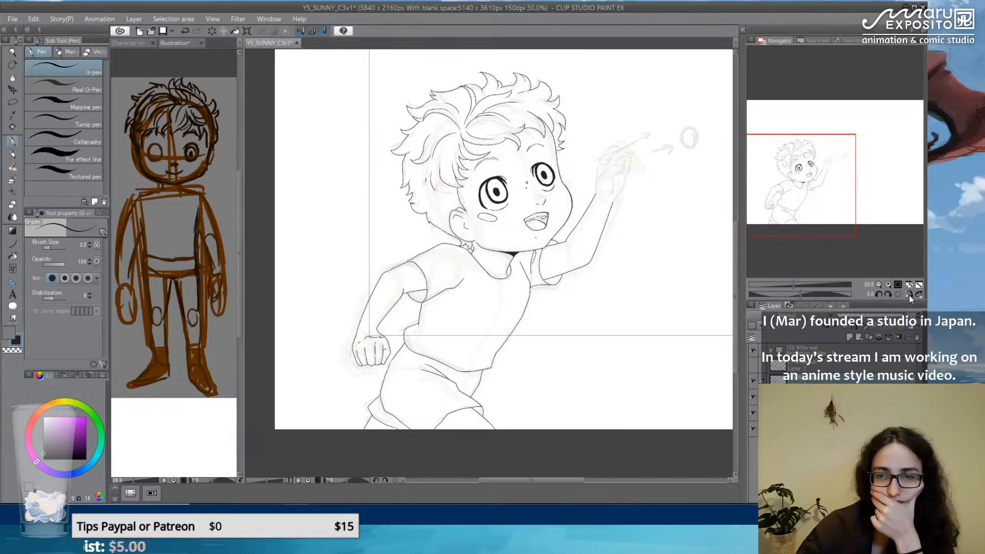
click(12, 19)
click(52, 101)
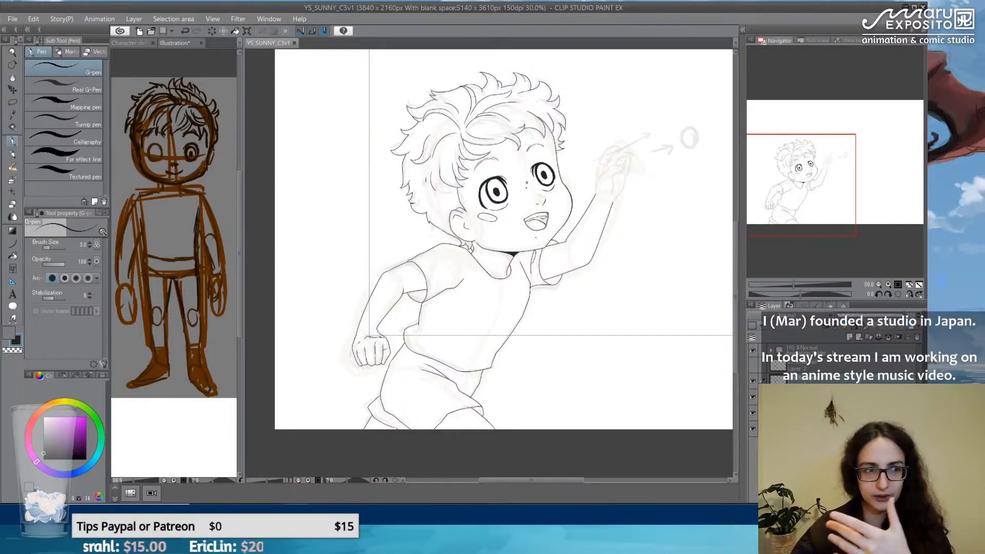
Ink both sides of the raised hand's palm upward from the wrist.
scroll(641, 250, up, 1)
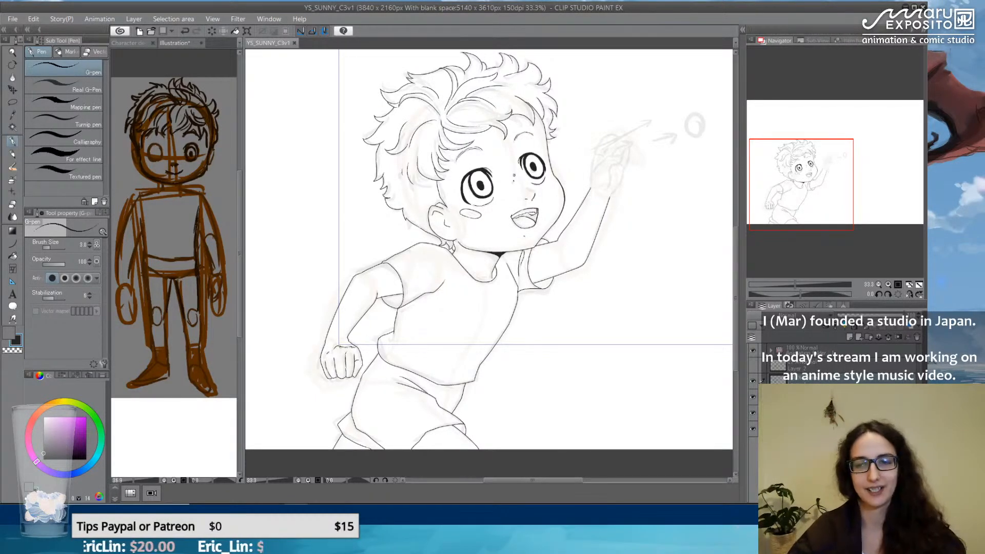
scroll(625, 154, up, 5)
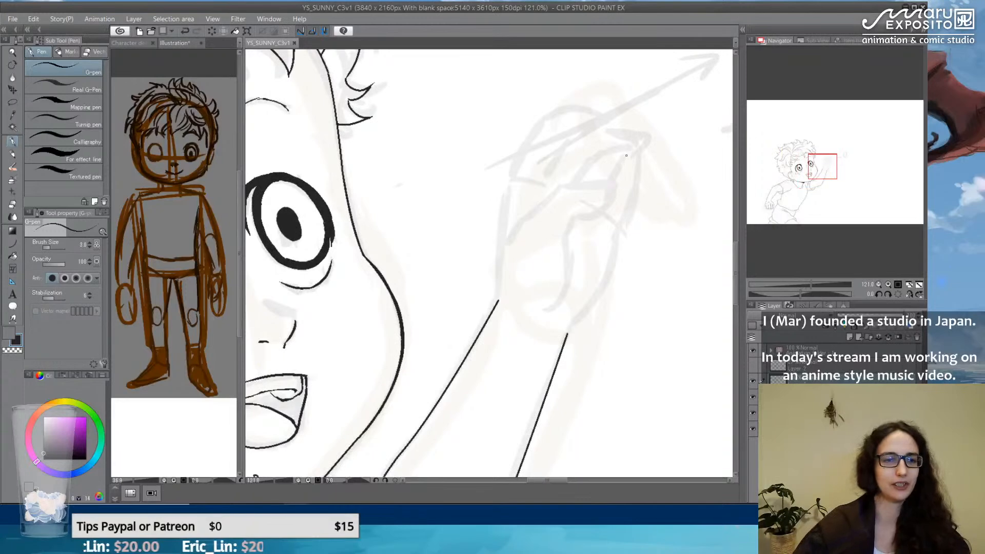
drag(503, 184, 498, 300)
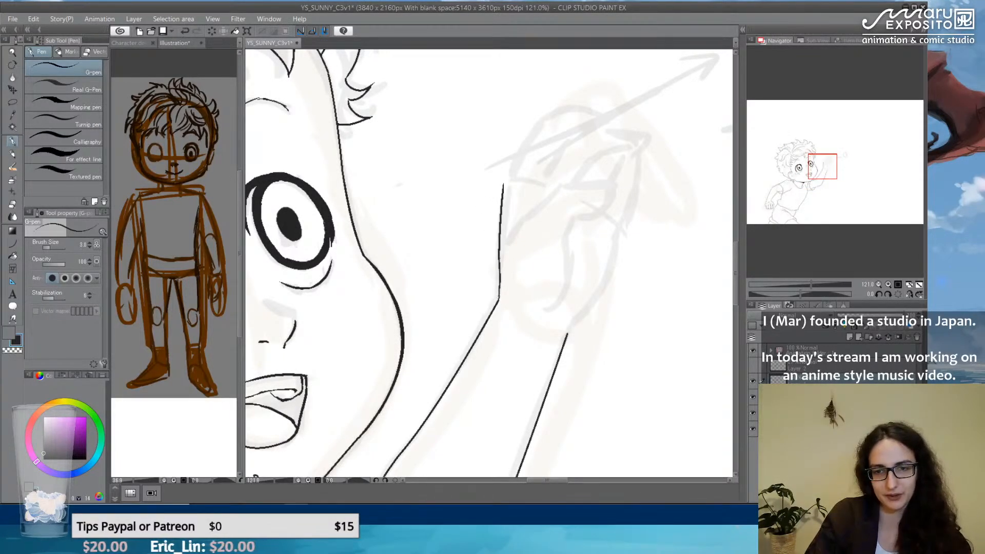
drag(568, 331, 603, 301)
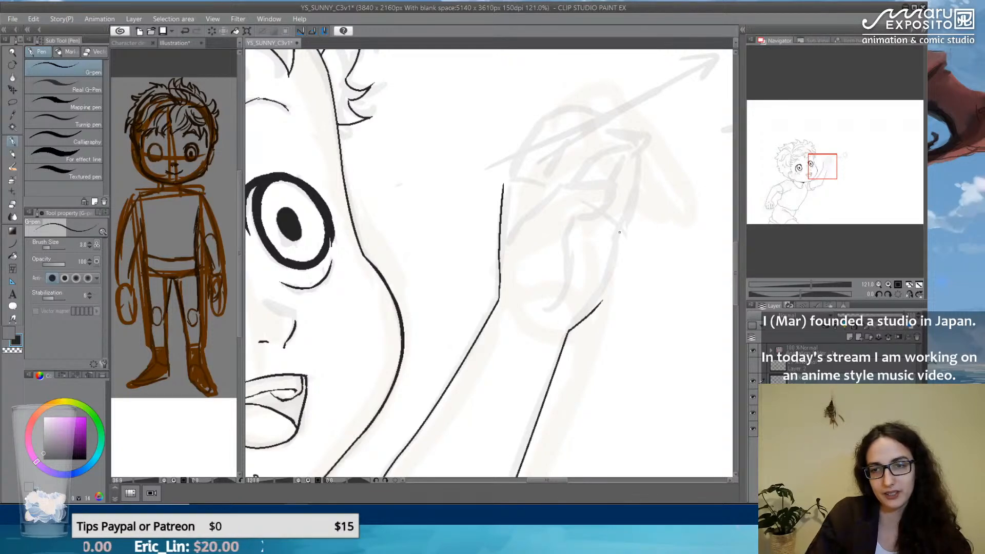
drag(616, 234, 597, 303)
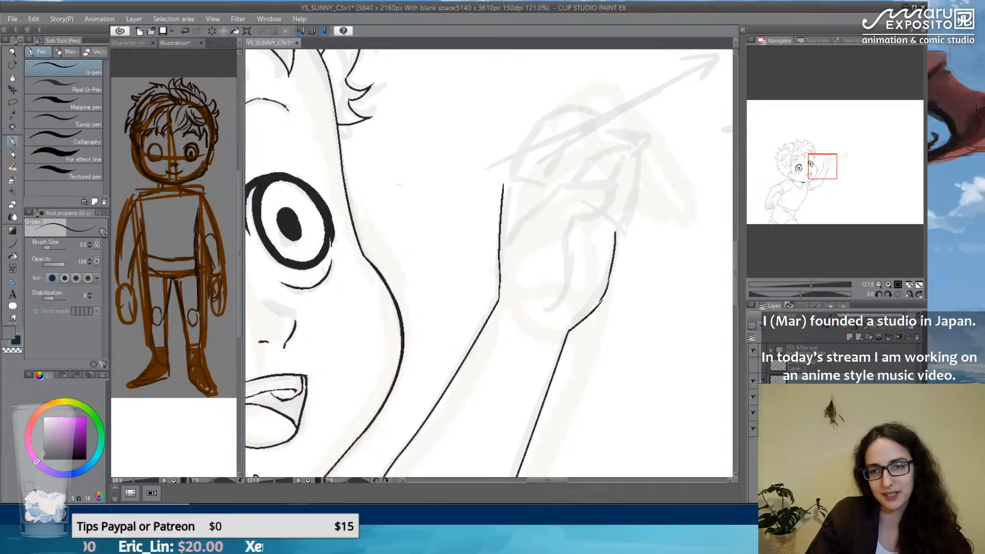
key(ctrl+z)
key(ctrl+z)
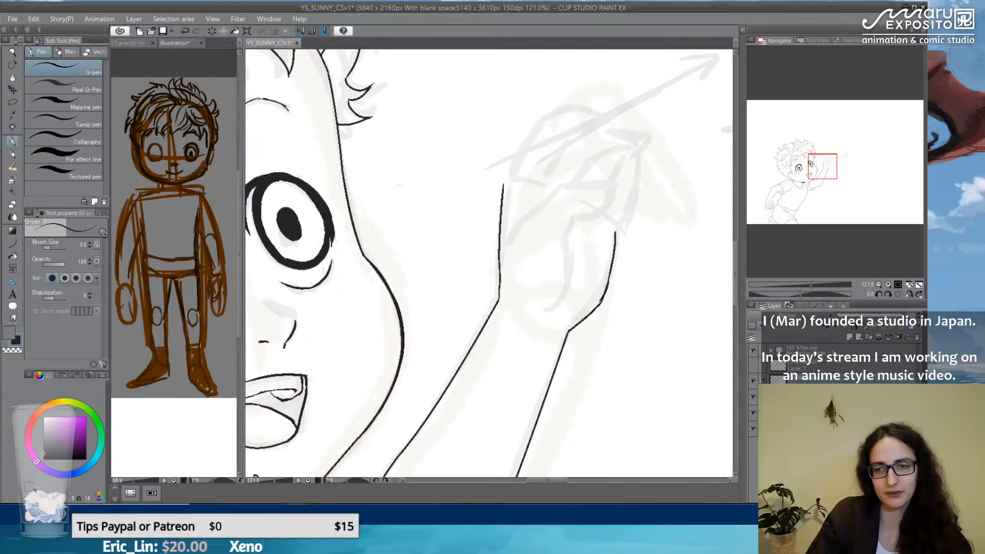
Erase the corner at the heel of the raised palm and redraw it as a smoother curve.
key(e)
drag(610, 281, 594, 311)
click(13, 141)
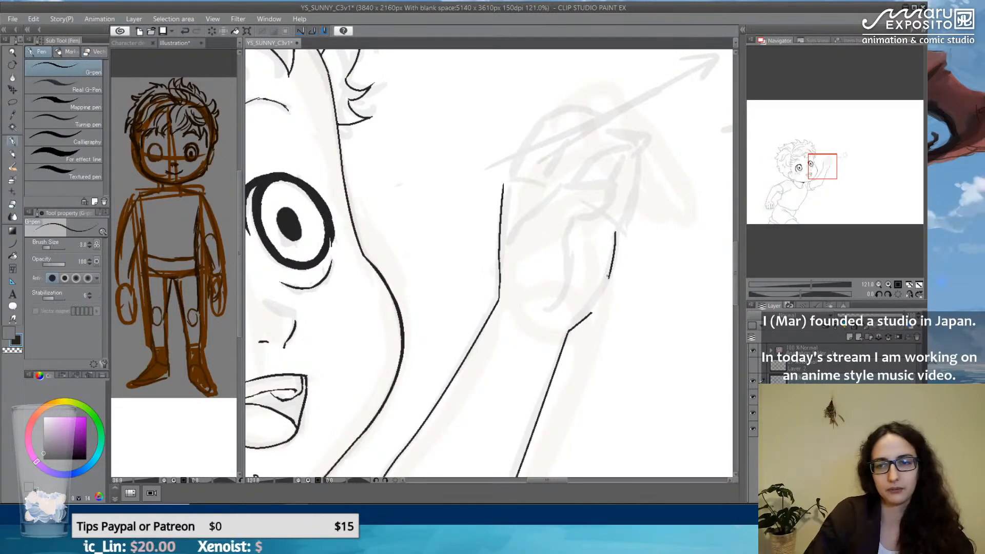
drag(610, 278, 596, 308)
key(ctrl+z)
drag(610, 275, 592, 311)
key(ctrl+z)
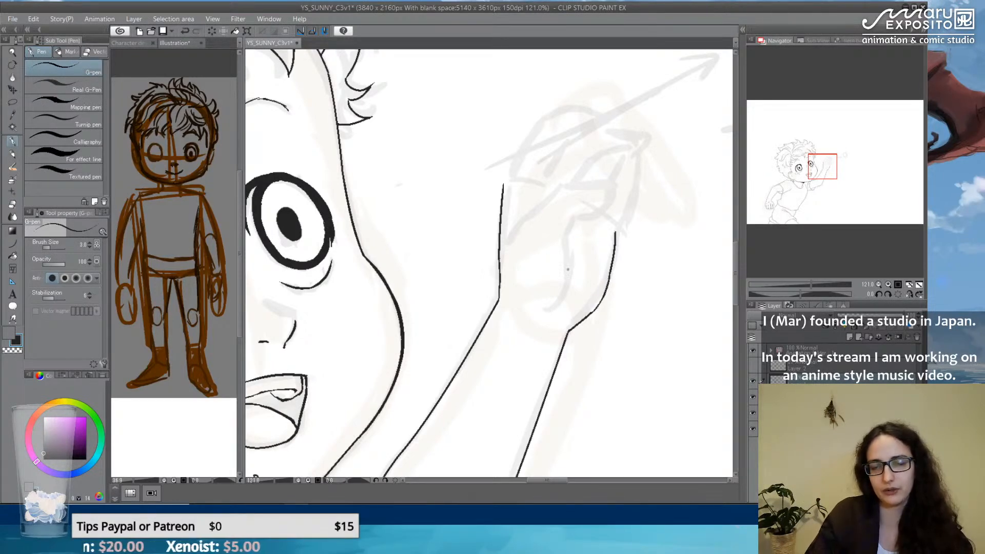
Ink the raised hand's thumb and the curved palm crease running down from it.
mouse_move(573, 218)
mouse_down()
mouse_move(566, 277)
mouse_move(554, 308)
mouse_up()
drag(515, 236, 544, 201)
key(ctrl+z)
mouse_move(513, 230)
mouse_down()
mouse_move(558, 188)
mouse_move(601, 184)
mouse_move(607, 203)
mouse_move(572, 218)
mouse_up()
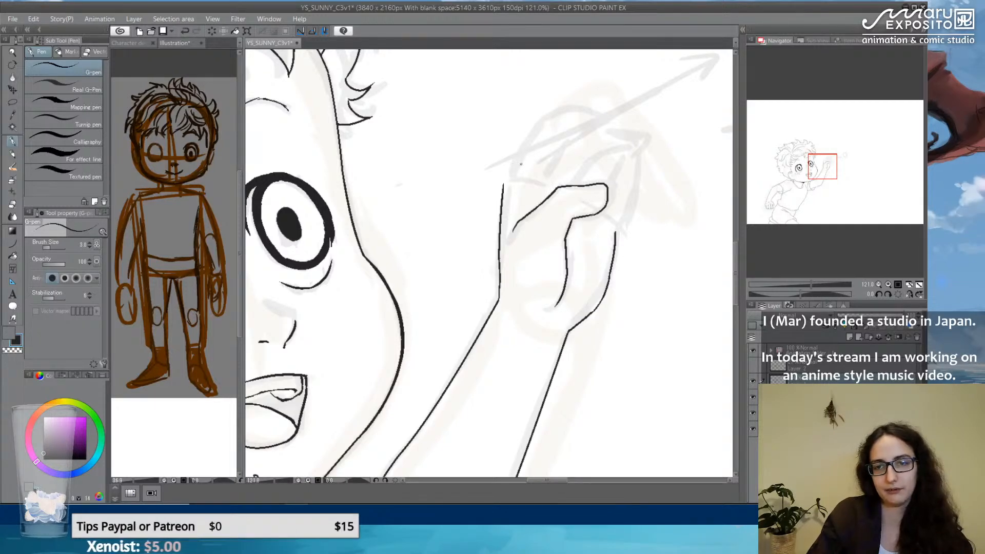
Ink the raised hand's index finger along its outer edge to the tip and along its inner side.
mouse_move(503, 187)
mouse_down()
mouse_move(542, 122)
mouse_move(561, 110)
mouse_move(598, 116)
mouse_up()
key(ctrl+z)
key(ctrl+z)
drag(540, 125, 551, 112)
mouse_move(553, 157)
mouse_down()
mouse_move(548, 184)
mouse_move(574, 139)
mouse_move(603, 129)
mouse_up()
key(ctrl+z)
drag(551, 112, 596, 106)
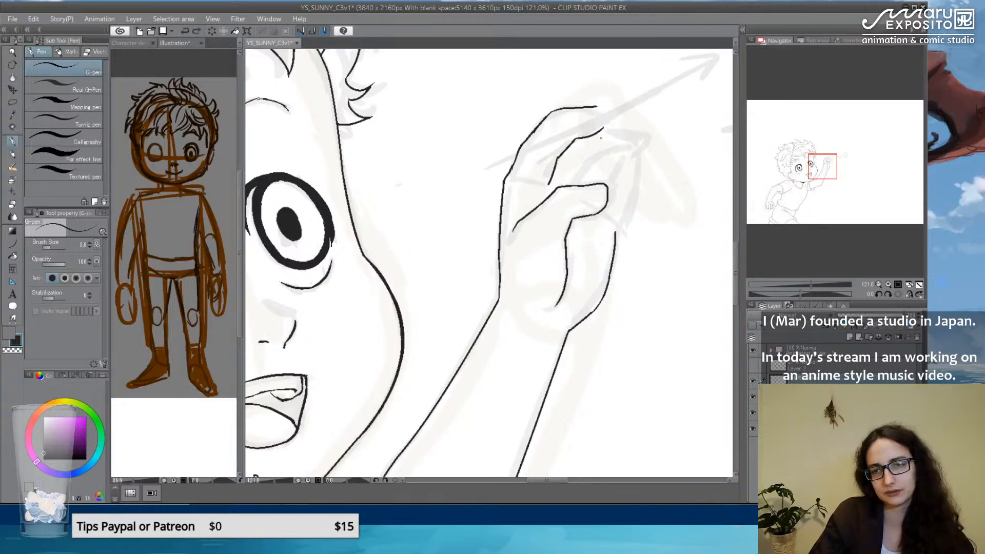
Erase the index finger's inner line, then redraw its rounded tip and underside down toward the thumb.
key(e)
drag(603, 130, 556, 165)
key(p)
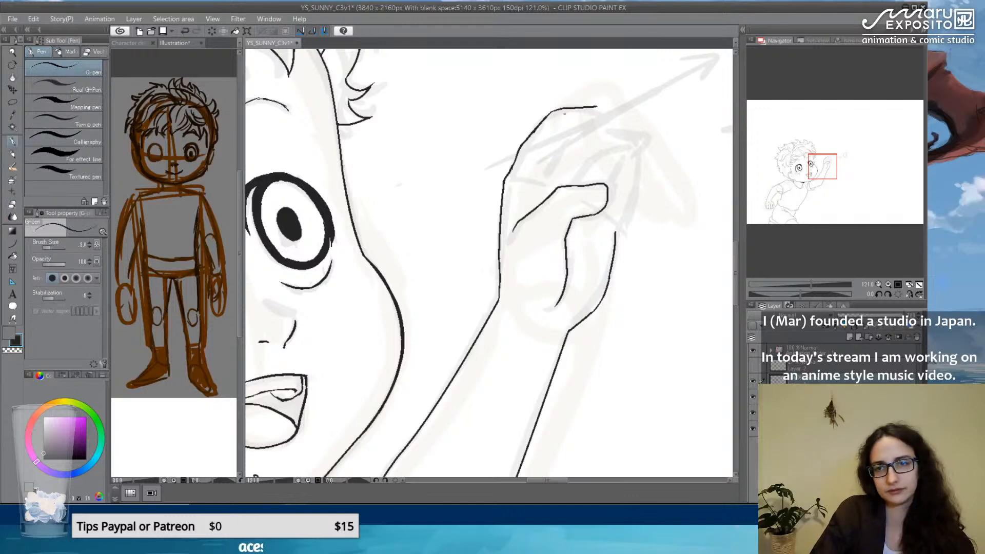
mouse_move(595, 109)
mouse_down()
mouse_move(593, 130)
mouse_move(565, 144)
mouse_move(592, 130)
mouse_move(567, 136)
mouse_move(544, 163)
mouse_up()
key(ctrl+z)
key(ctrl+z)
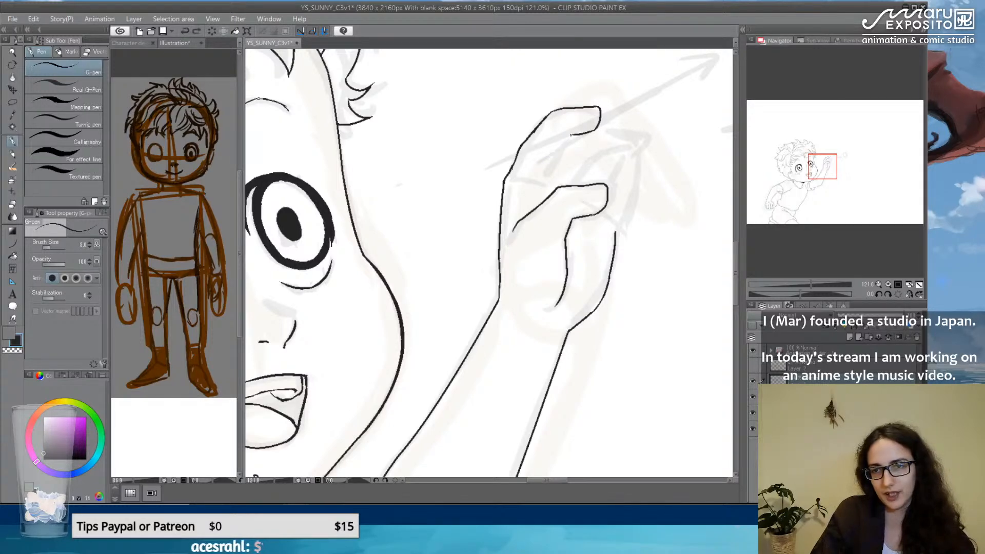
drag(574, 133, 552, 152)
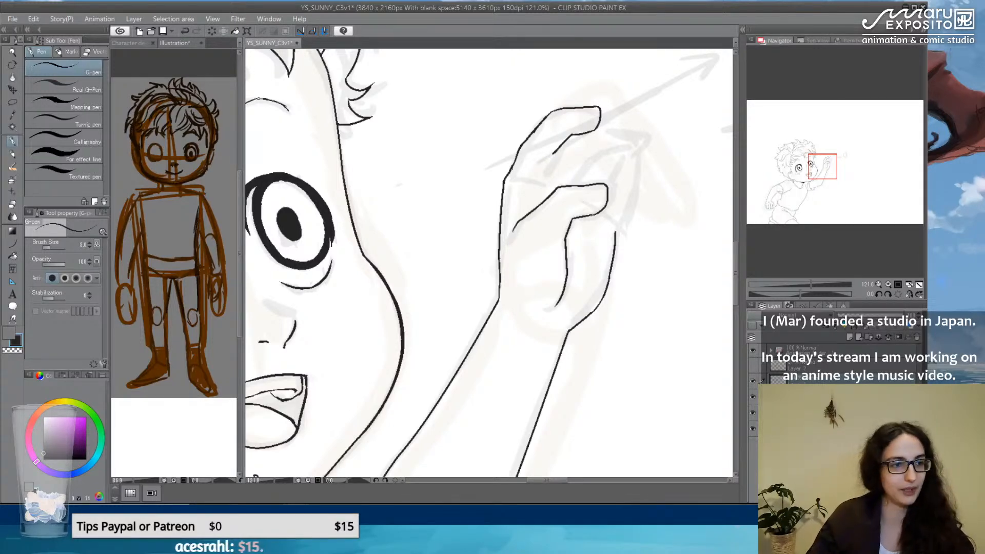
drag(553, 153, 546, 187)
key(ctrl+z)
drag(553, 153, 547, 181)
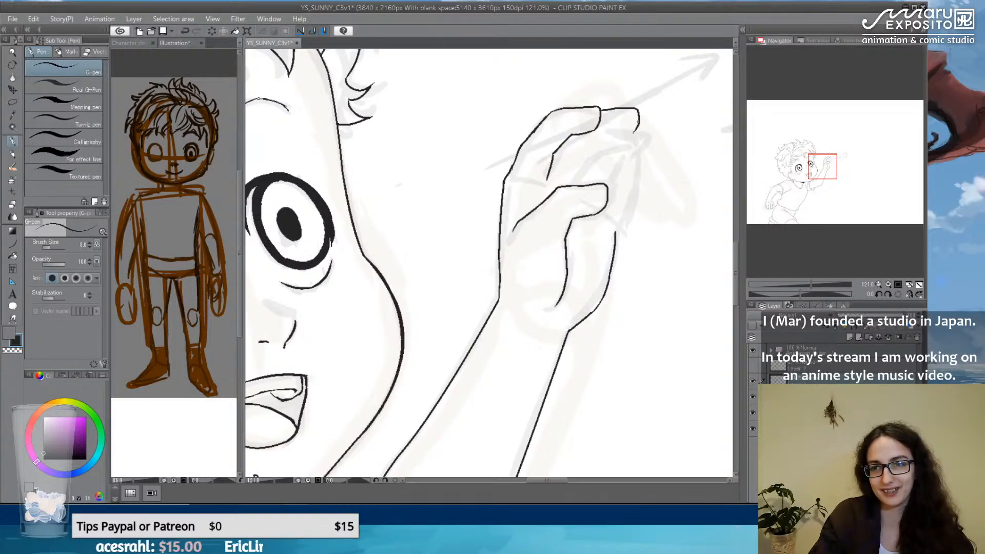
Ink the raised hand's other three fingers behind the index finger and join the little finger to the palm's outer edge.
mouse_move(581, 107)
mouse_down()
mouse_move(621, 99)
mouse_move(607, 121)
mouse_up()
mouse_move(595, 140)
mouse_down()
mouse_move(610, 130)
mouse_move(616, 98)
mouse_move(616, 121)
mouse_move(577, 153)
mouse_move(571, 184)
mouse_move(646, 132)
mouse_move(642, 114)
mouse_move(646, 130)
mouse_move(593, 134)
mouse_up()
key(ctrl+z)
key(ctrl+z)
key(ctrl+z)
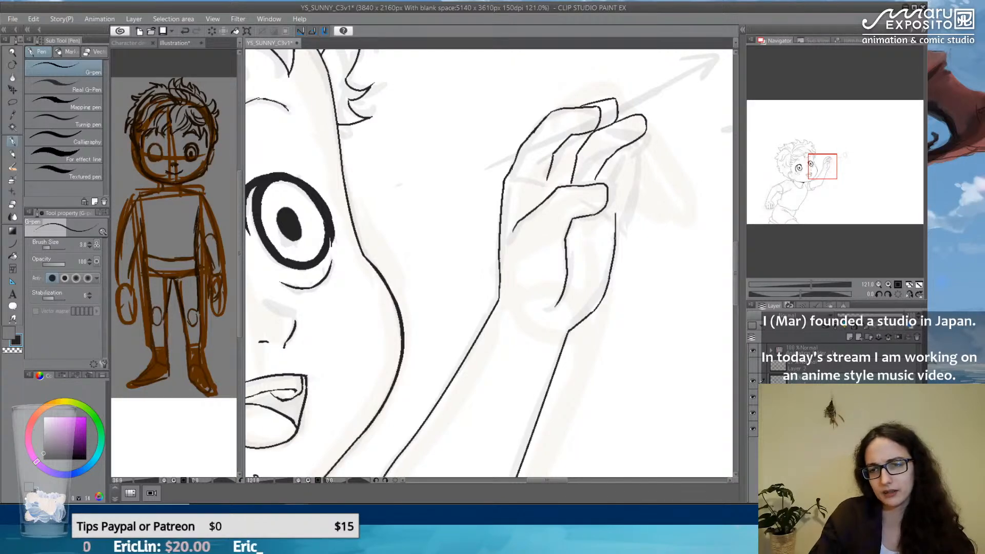
mouse_move(616, 225)
mouse_down()
mouse_move(649, 151)
mouse_move(638, 147)
mouse_move(602, 183)
mouse_up()
drag(644, 145, 635, 150)
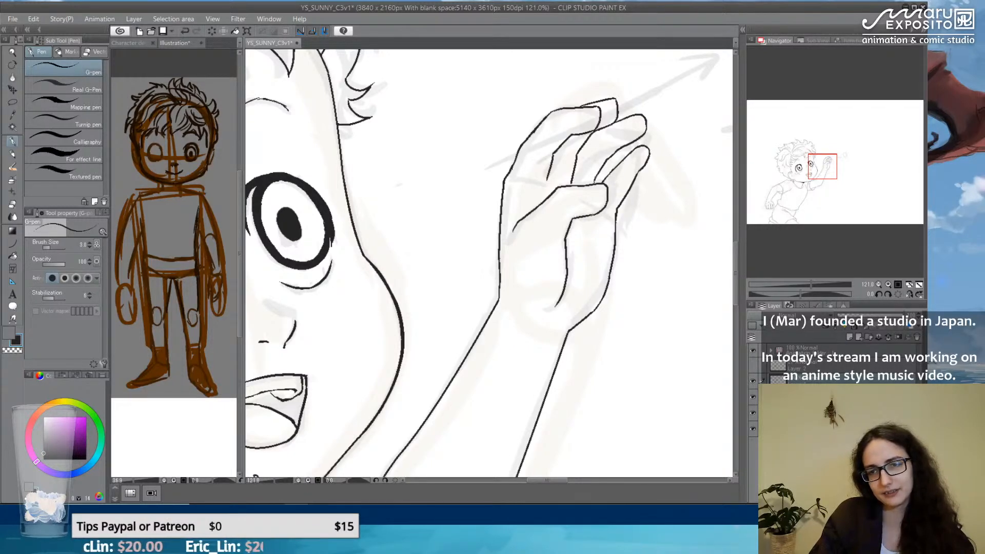
scroll(602, 196, down, 3)
scroll(604, 193, up, 6)
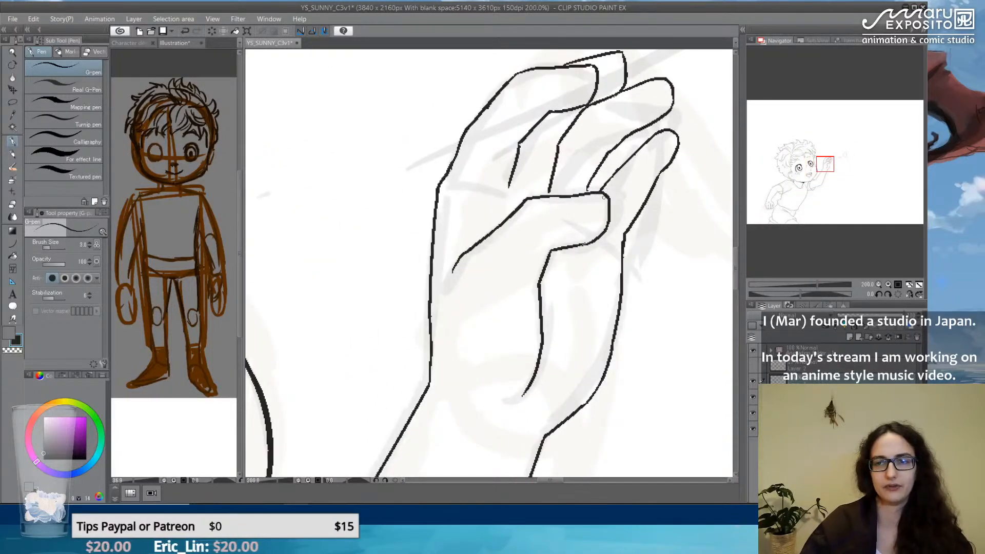
Ink the short line joining the base of the raised hand's ring finger to the top of the thumb.
drag(589, 184, 586, 194)
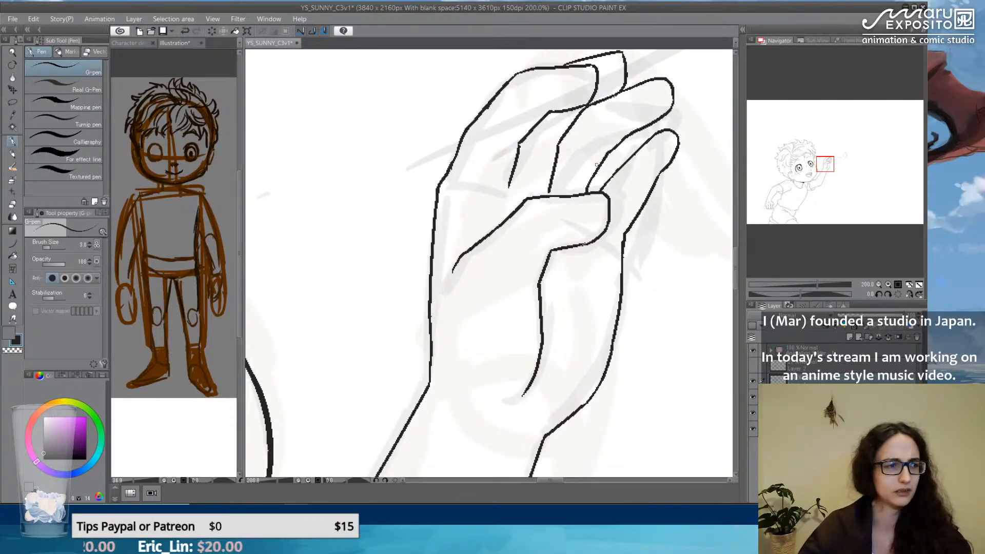
scroll(596, 164, down, 3)
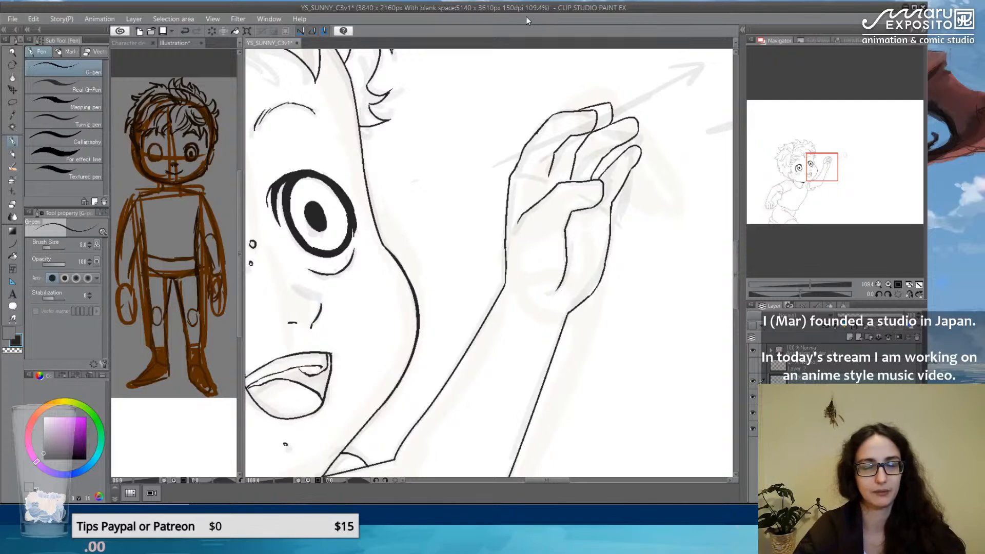
scroll(522, 129, down, 5)
scroll(523, 129, down, 2)
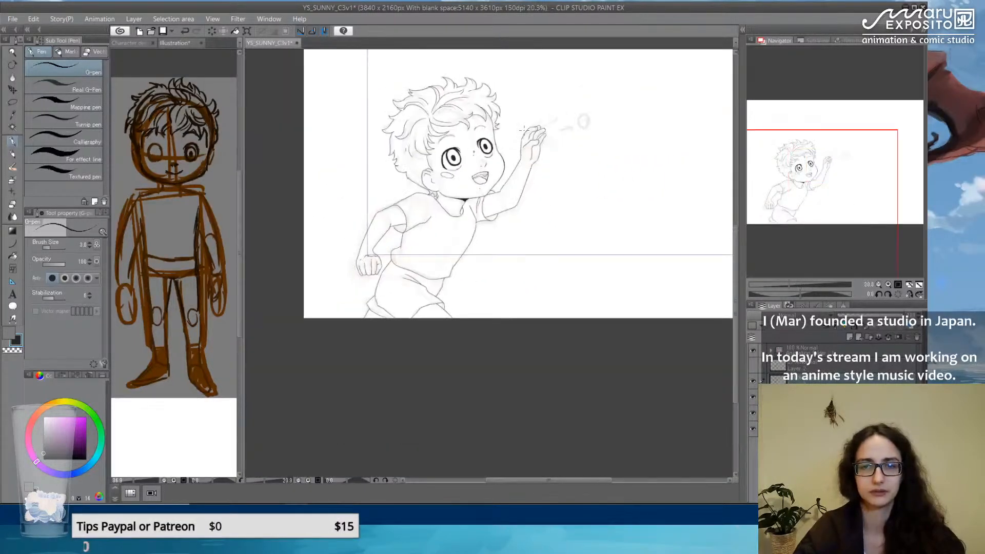
Hide the rough sketch and enlarge the G-pen's brush size to about 15 for the eye highlights.
drag(522, 91, 517, 138)
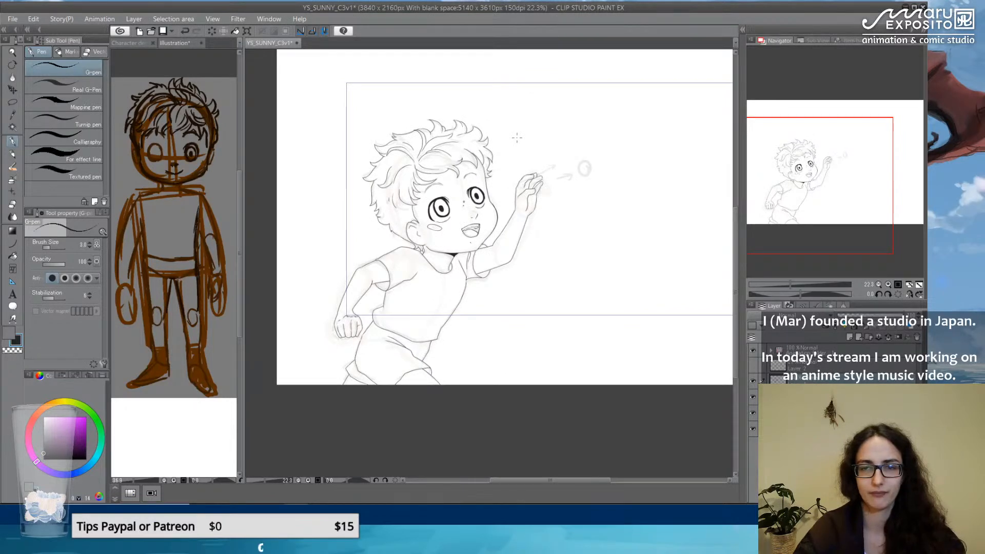
scroll(517, 138, up, 2)
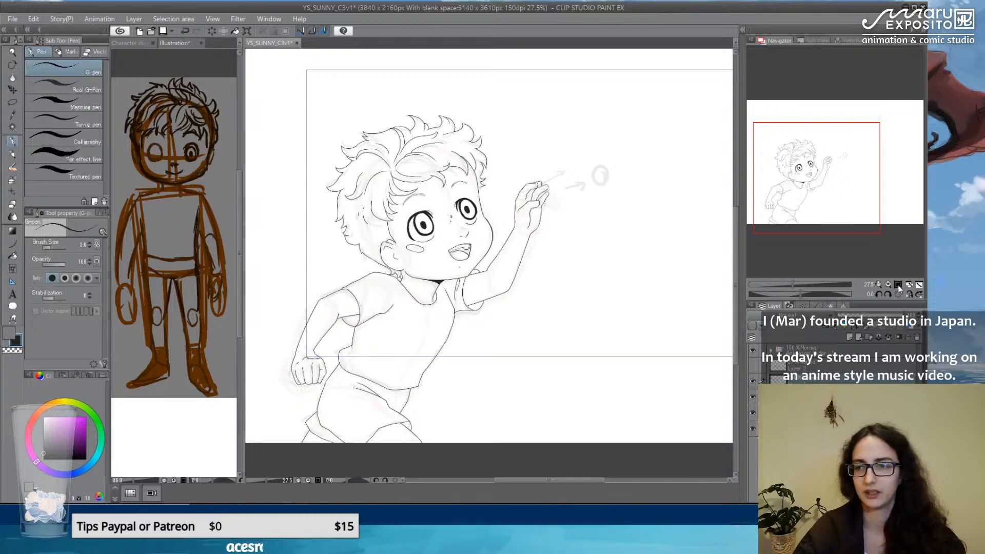
scroll(383, 230, up, 5)
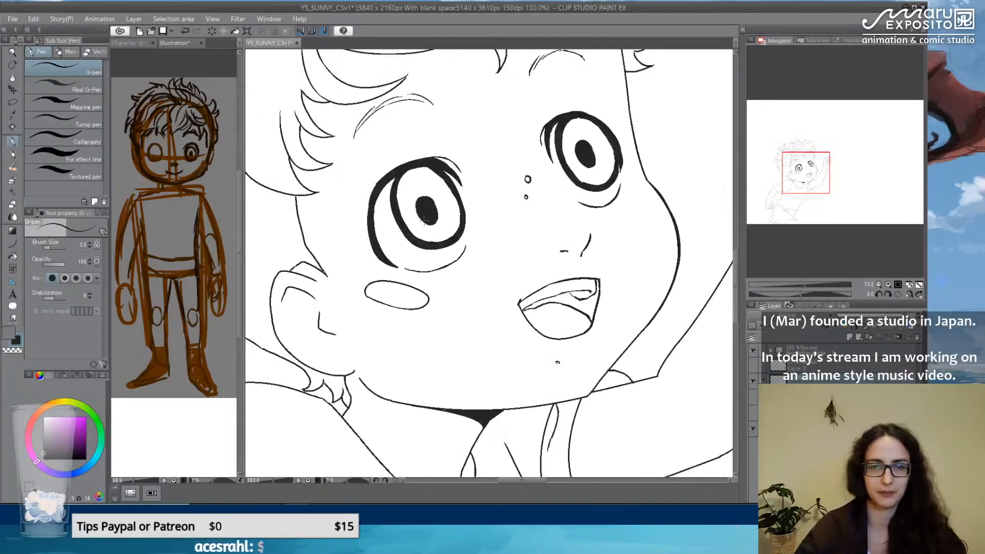
click(58, 248)
drag(396, 236, 418, 234)
drag(570, 182, 574, 180)
key(ctrl+z)
key(ctrl+z)
Ink a black dot at each iris's edge on the side facing the raised hand, then erase its centre to form a round highlight.
drag(451, 214, 457, 210)
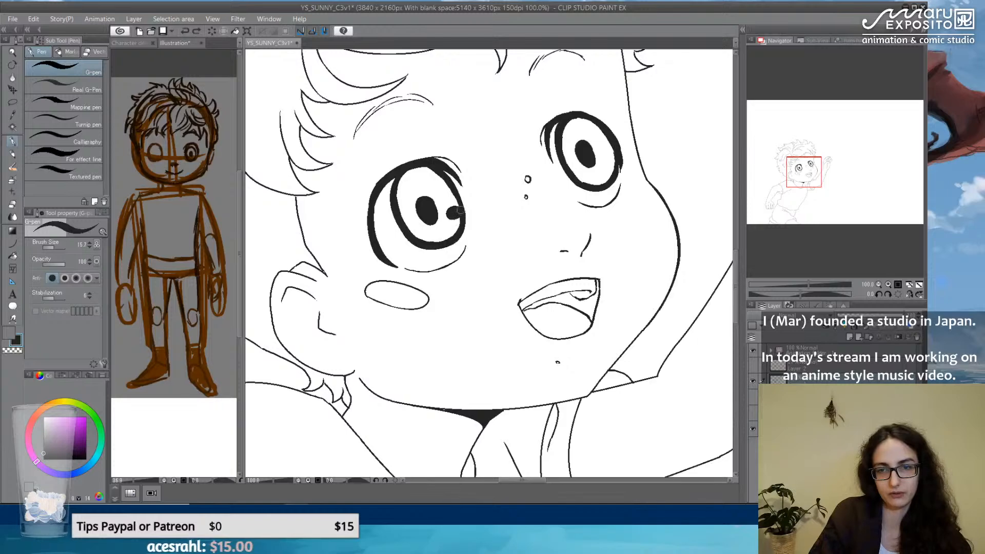
drag(619, 157, 613, 168)
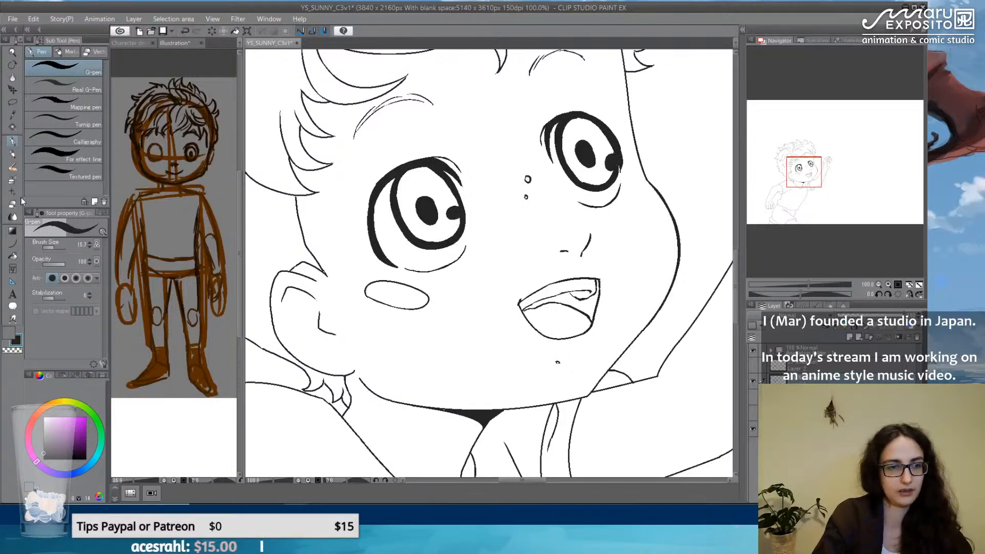
key(e)
drag(453, 212, 458, 211)
drag(615, 160, 608, 154)
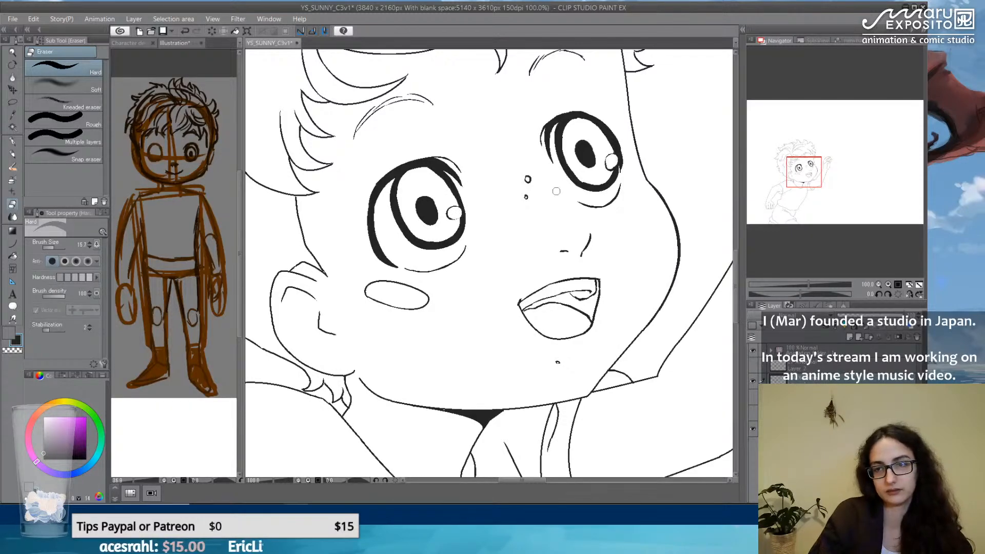
Examine the inked figure as a whole without the sketch, checking its proportions and lines within the frame.
scroll(640, 220, down, 5)
drag(640, 220, 516, 229)
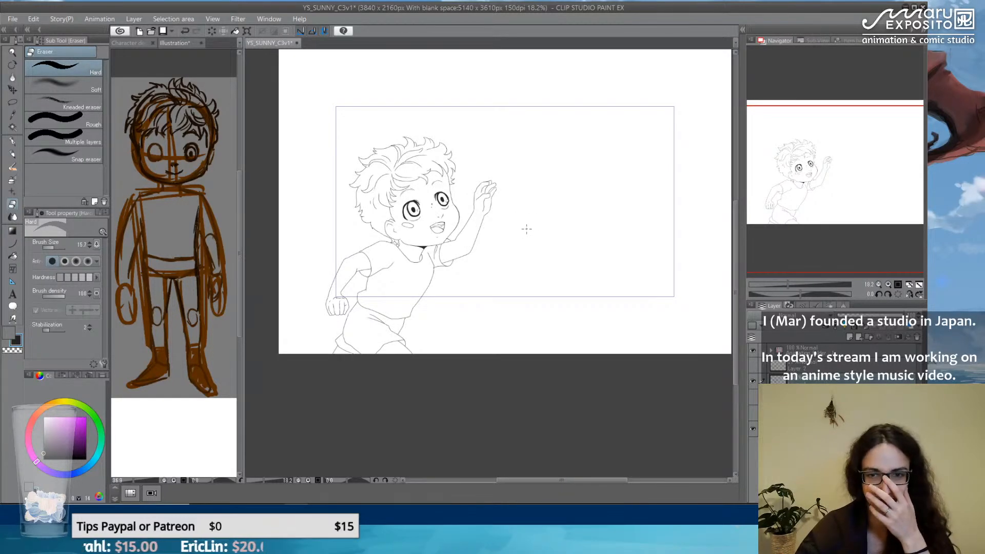
scroll(385, 163, up, 1)
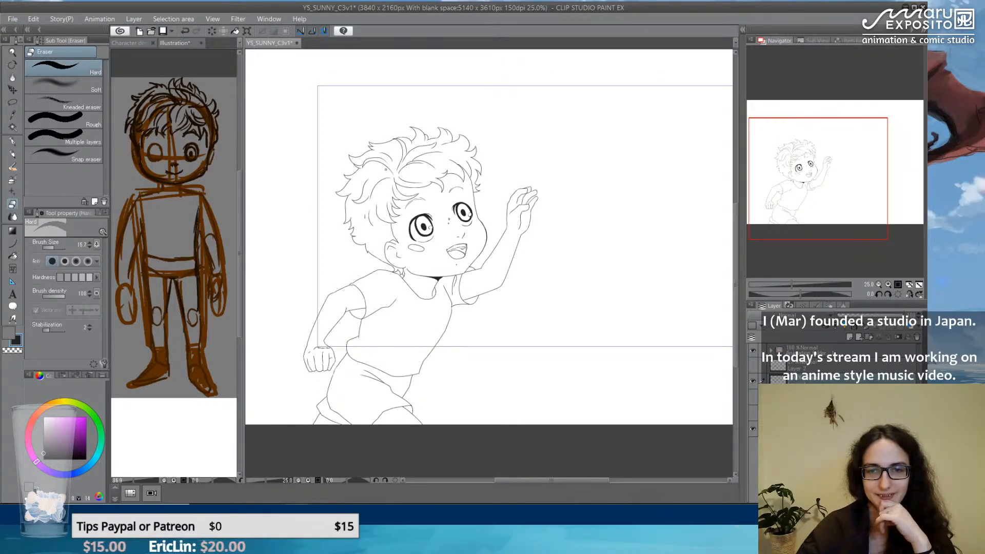
scroll(563, 204, down, 1)
scroll(563, 204, up, 2)
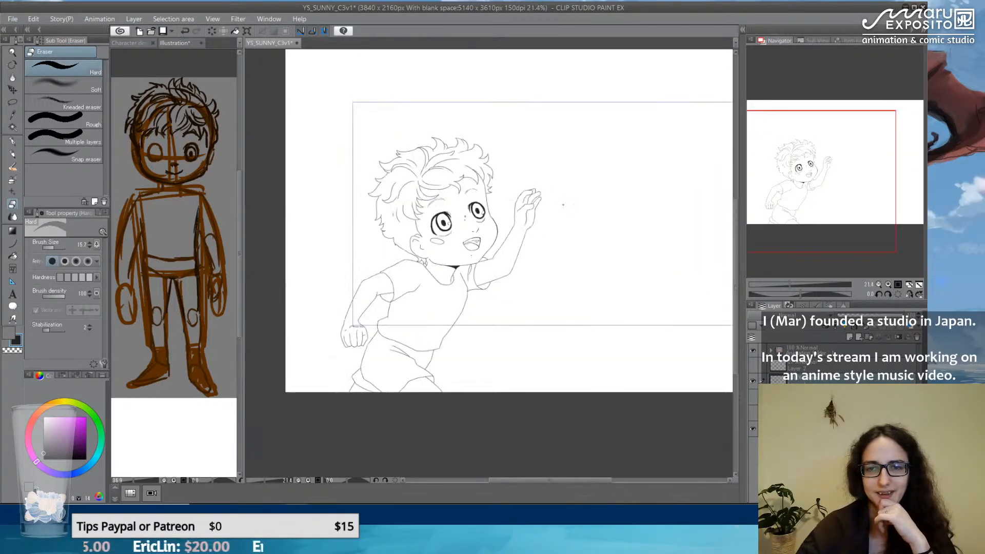
scroll(562, 205, down, 1)
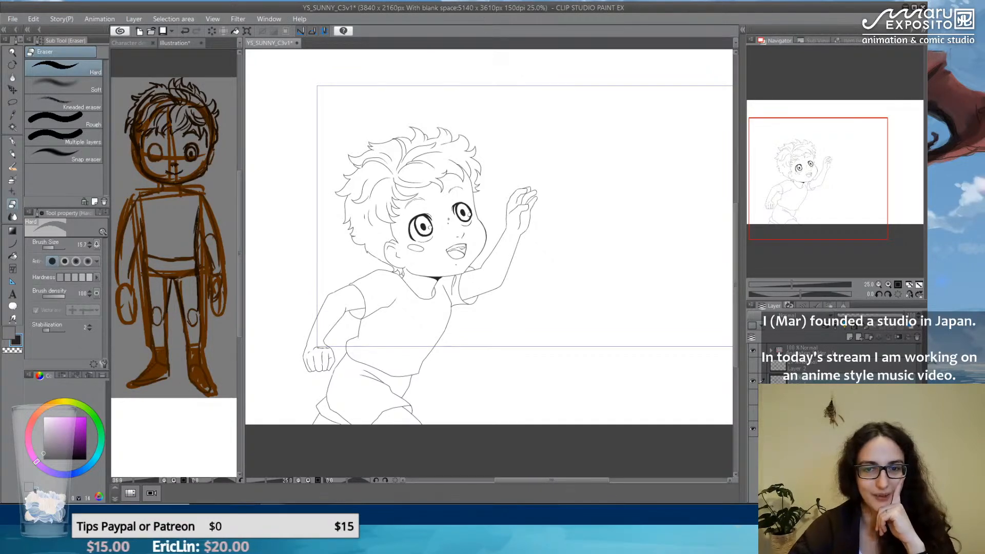
scroll(361, 296, up, 3)
scroll(362, 296, down, 2)
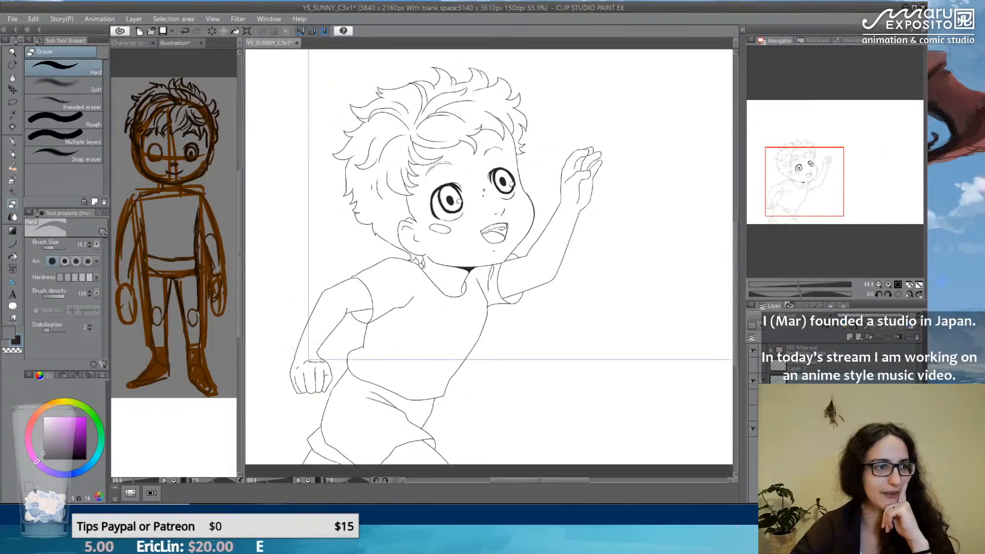
scroll(361, 296, up, 1)
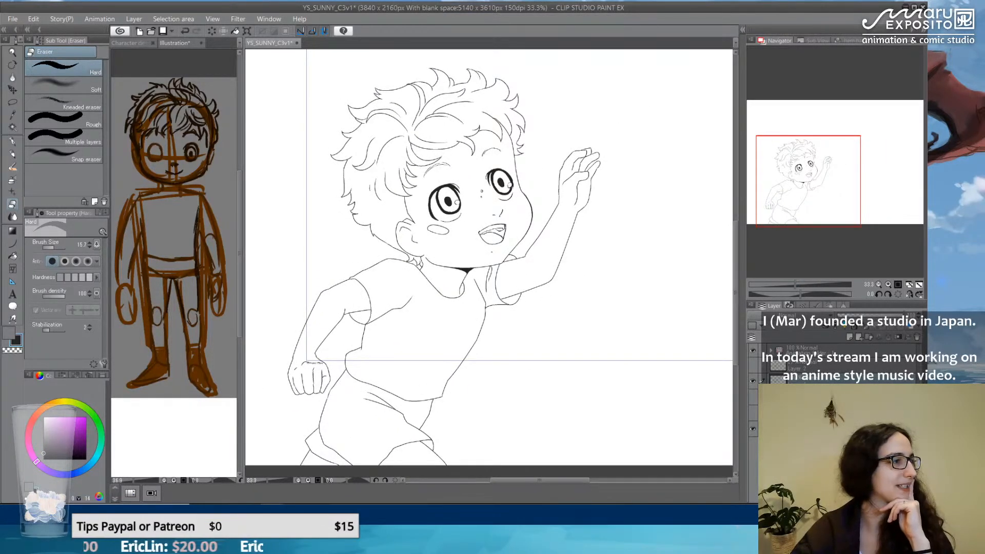